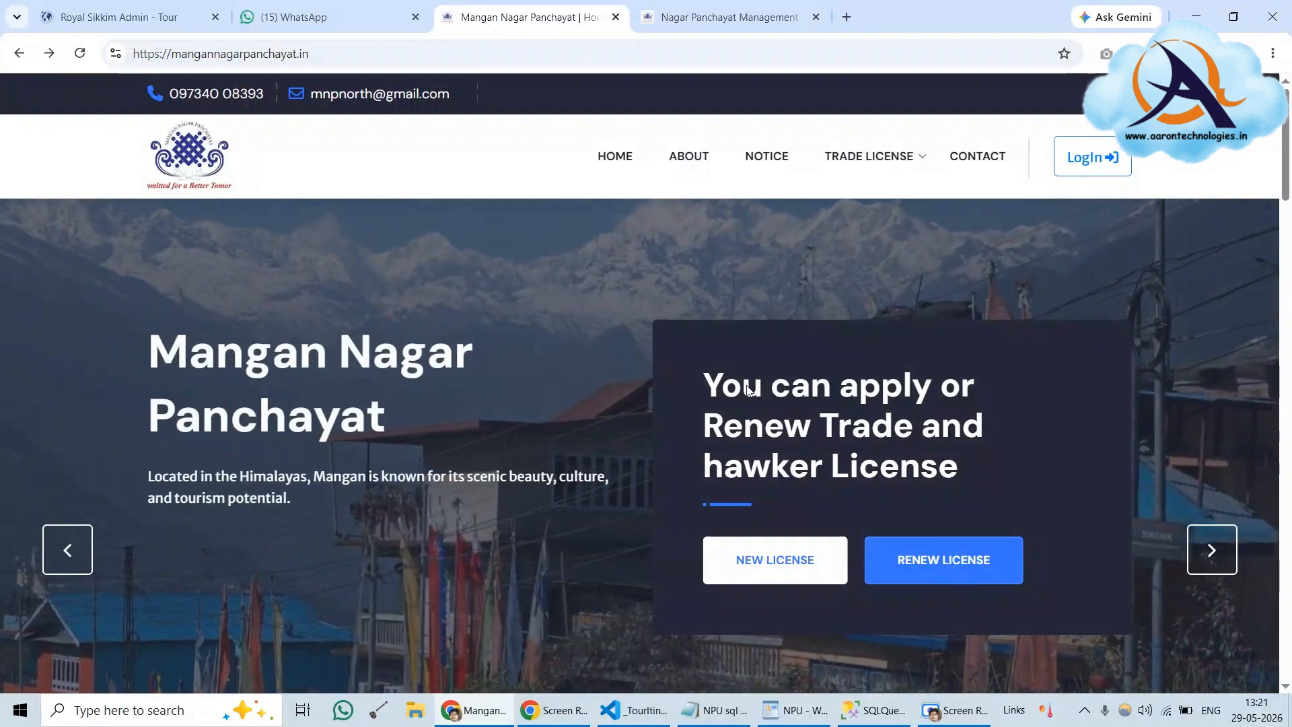
Go from the portal home page to /applicant/login using the header LogIn link
drag(174, 54, 309, 55)
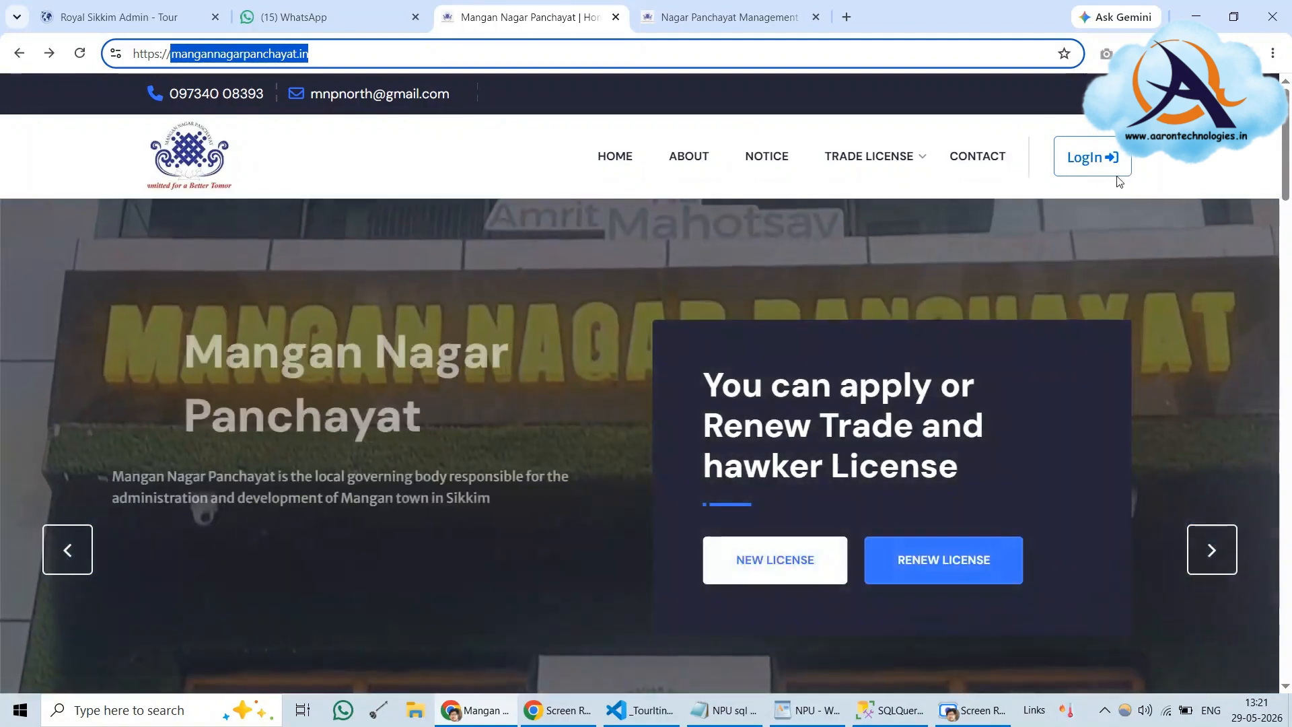
mouse_move(1285, 179)
mouse_down()
mouse_move(1289, 647)
mouse_move(1285, 161)
mouse_up()
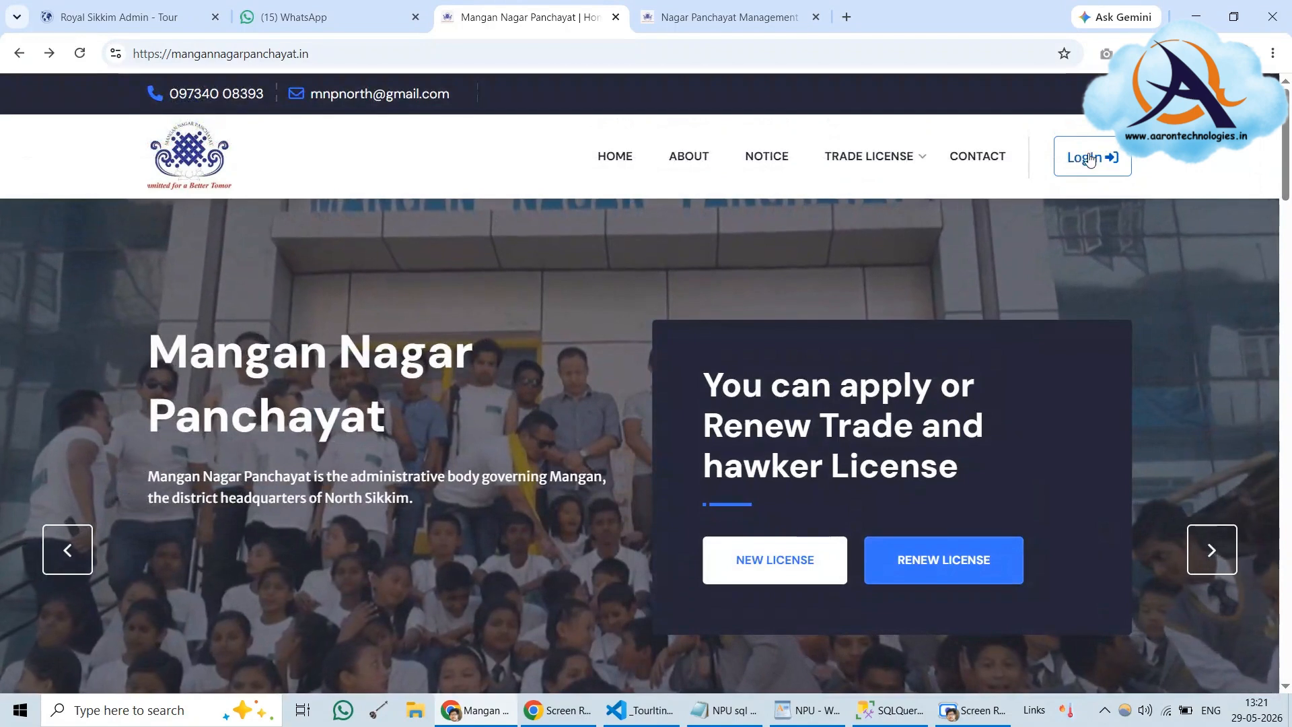
click(1070, 157)
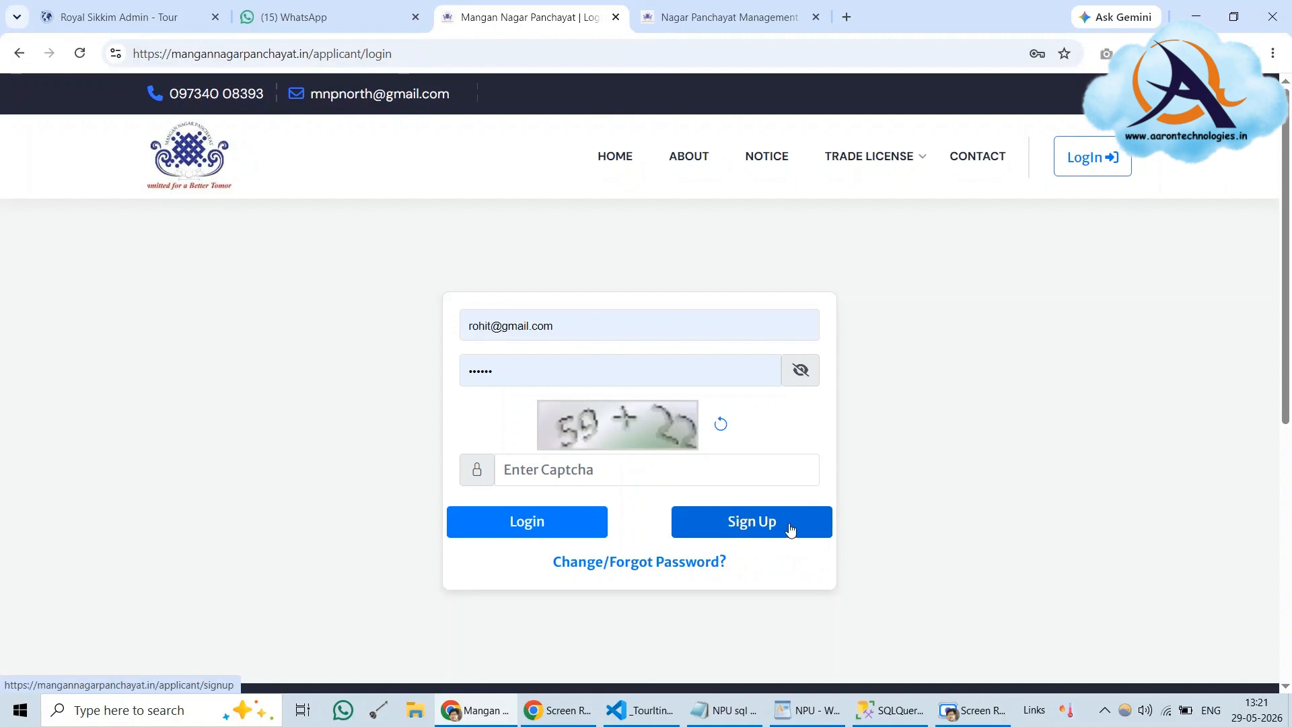
Open the new applicant sign-up form and fill in the first, middle and last names
click(744, 525)
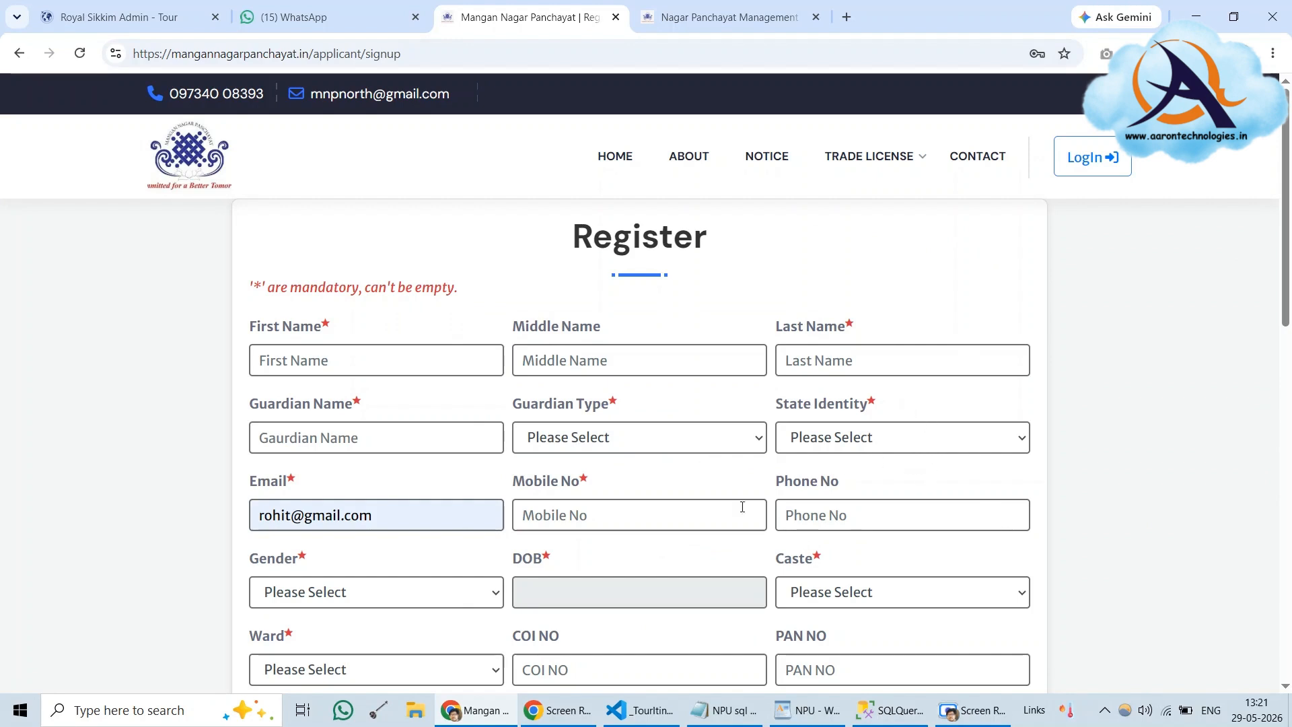
click(286, 365)
click(499, 259)
click(397, 363)
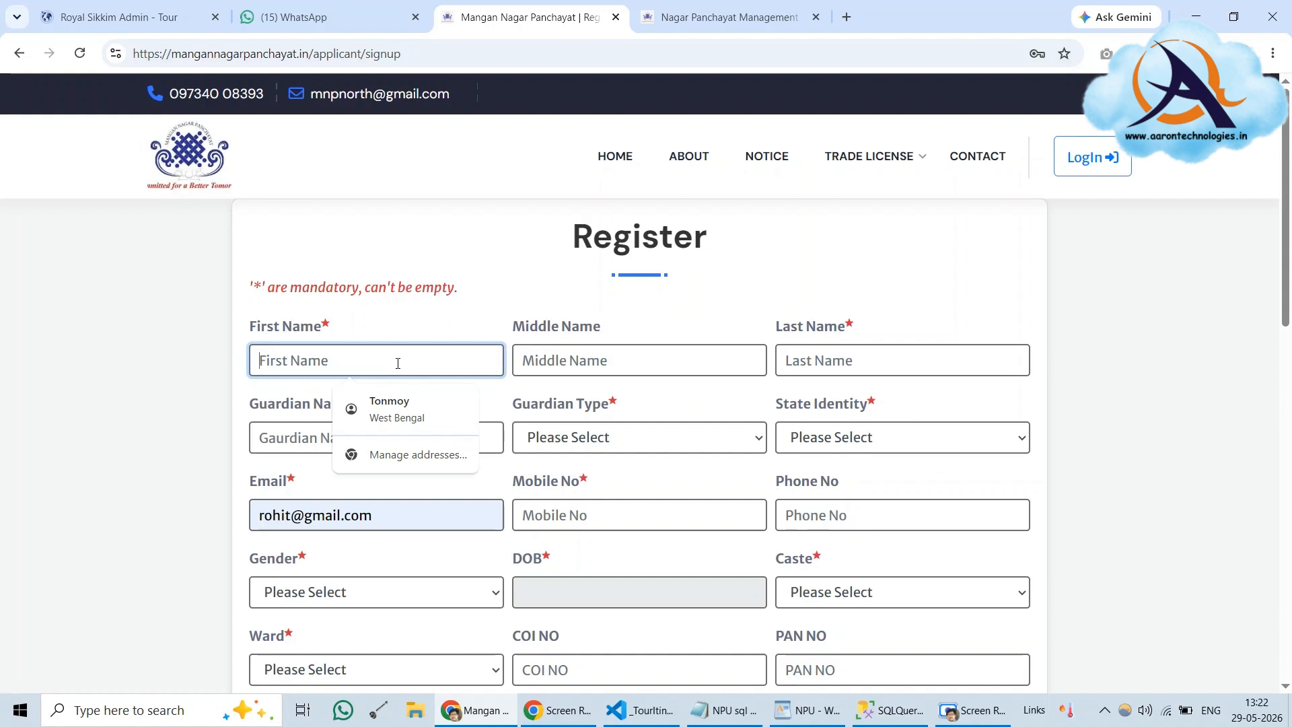
text(Test)
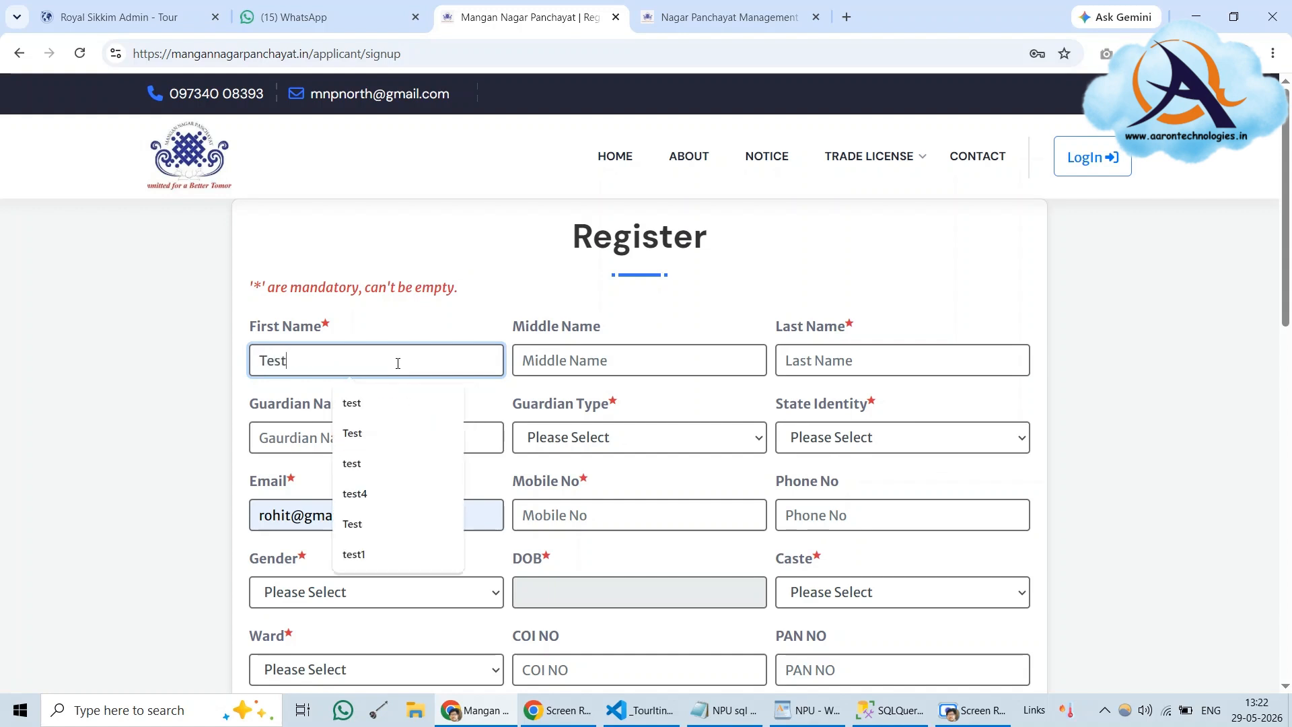
click(592, 362)
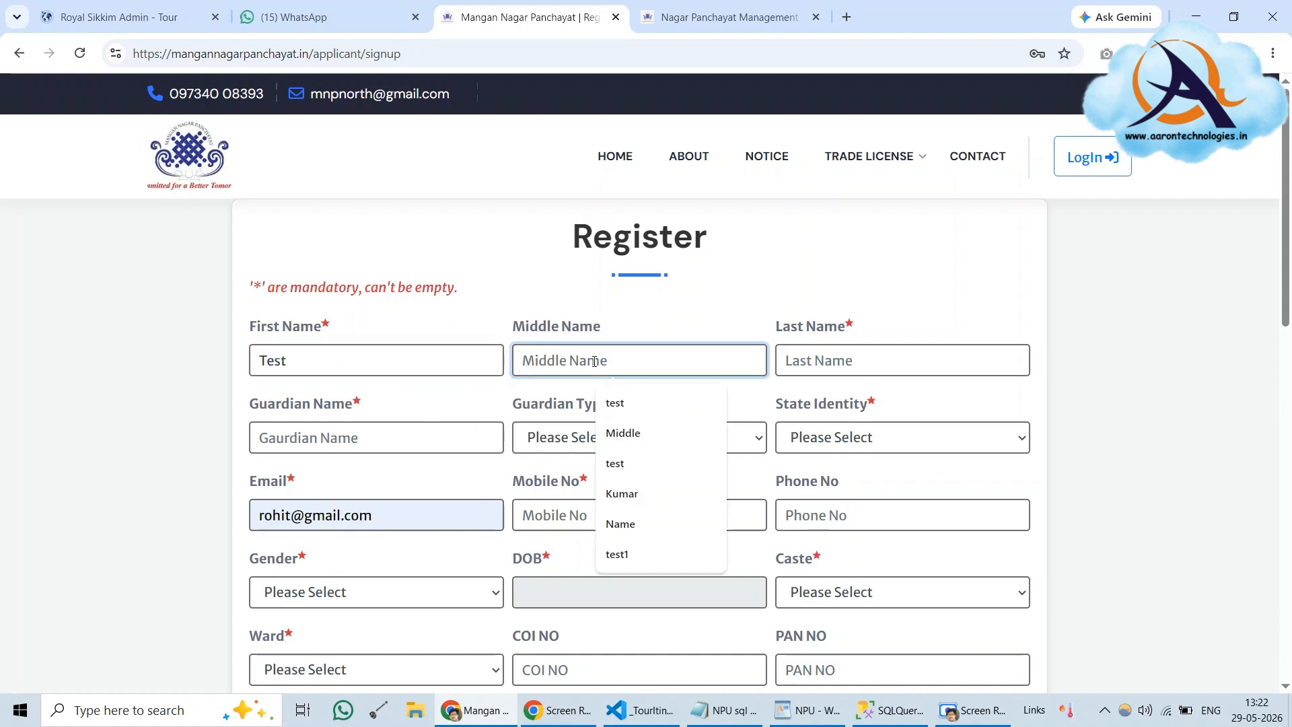
click(623, 434)
click(837, 360)
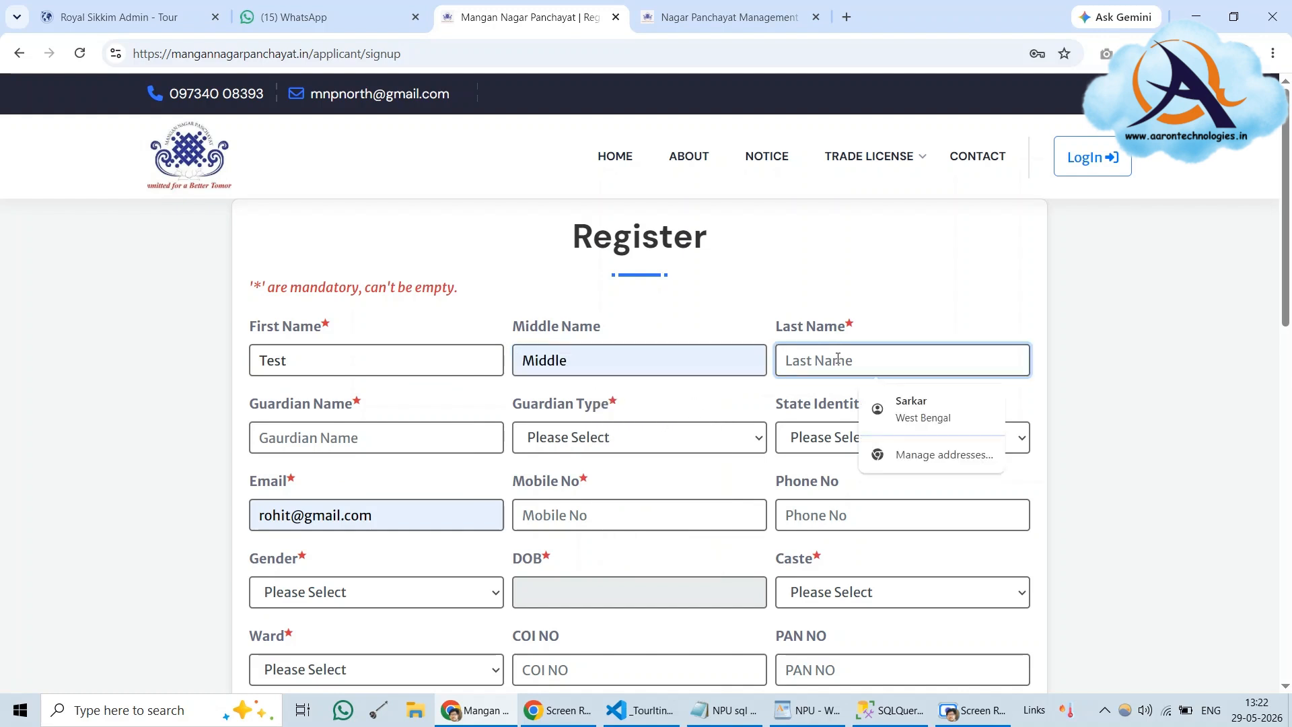
text(Name)
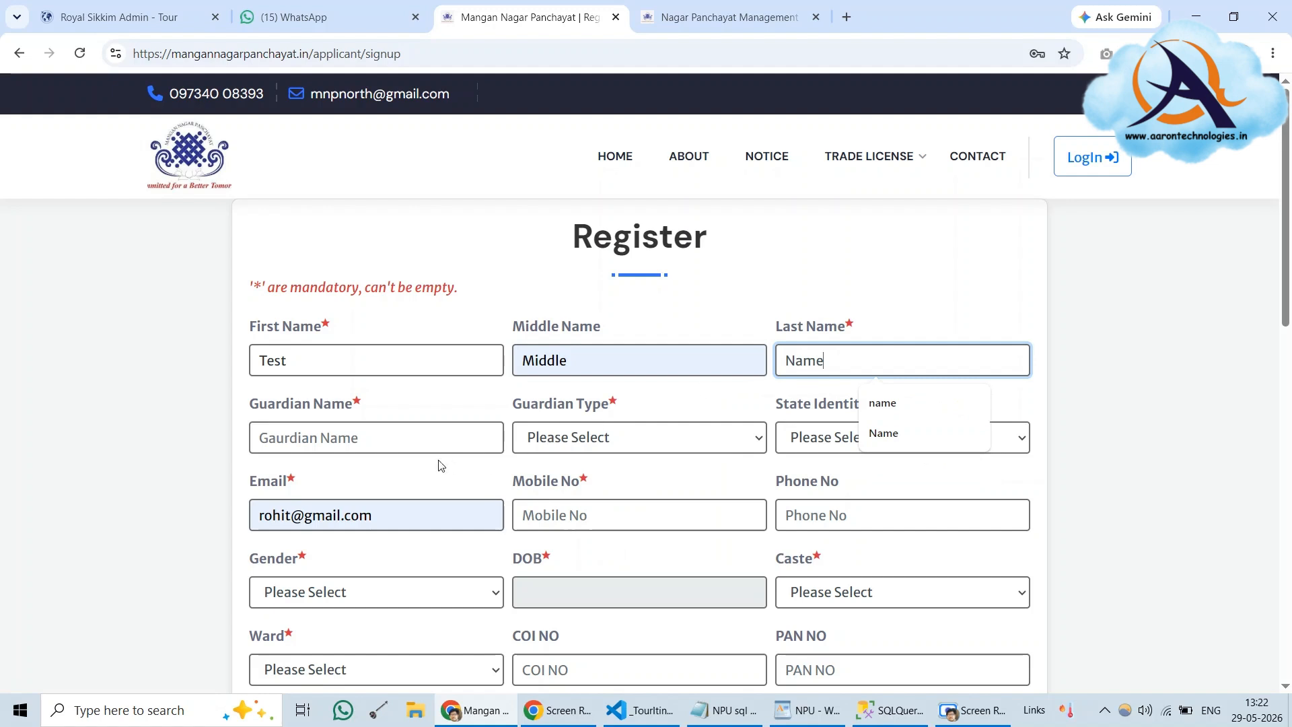
Fill in the guardian's name, set Guardian Type to Father and State Identity to RC
click(385, 442)
click(438, 572)
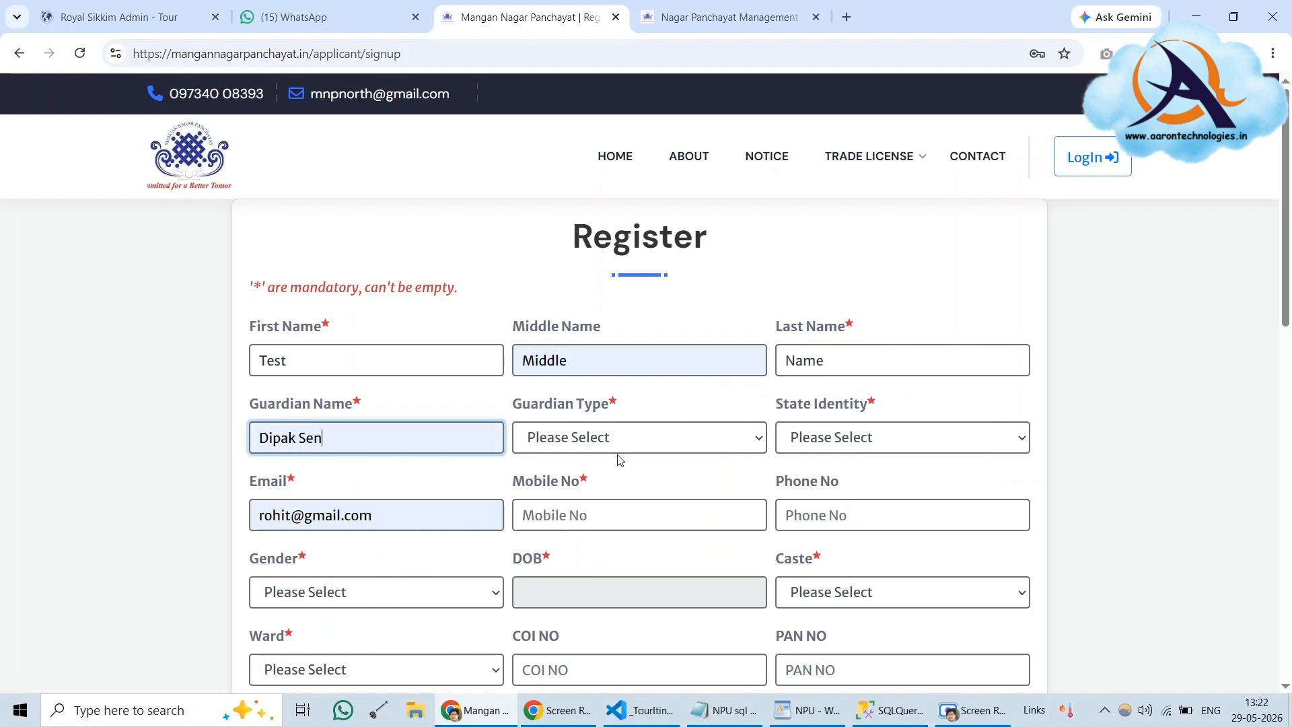
click(618, 446)
click(592, 512)
click(833, 438)
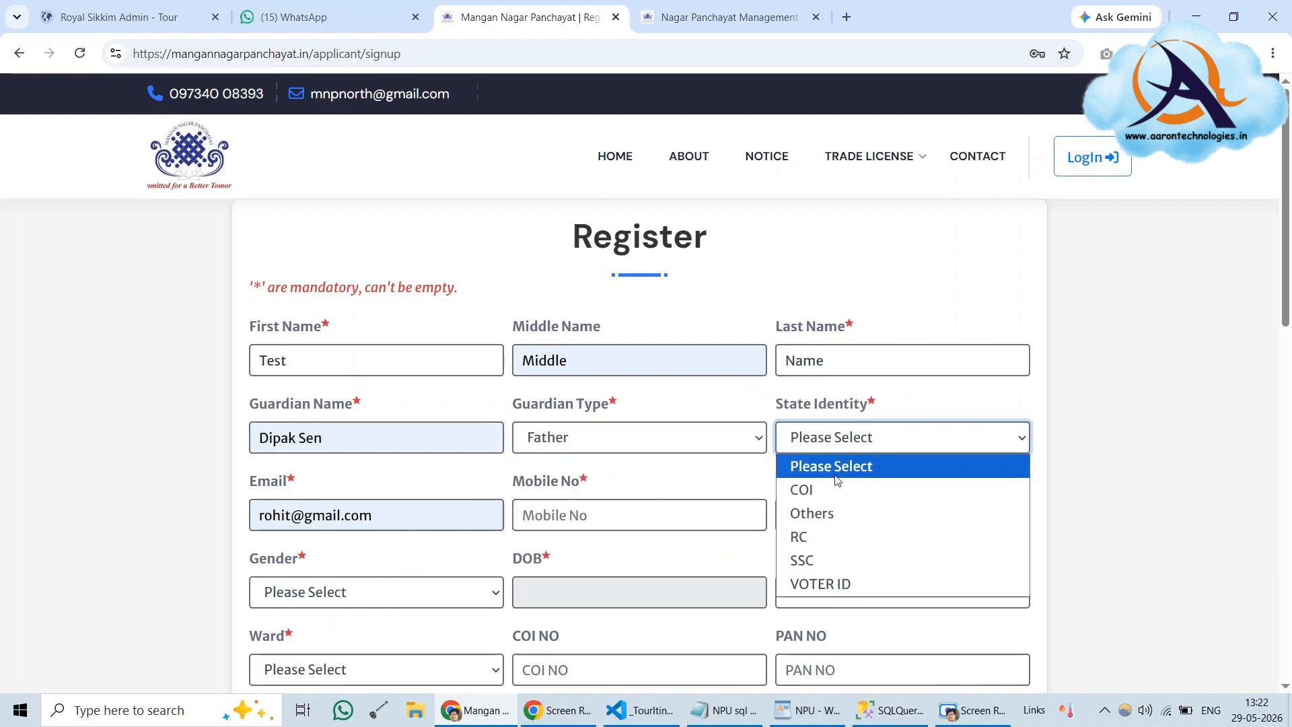
click(837, 536)
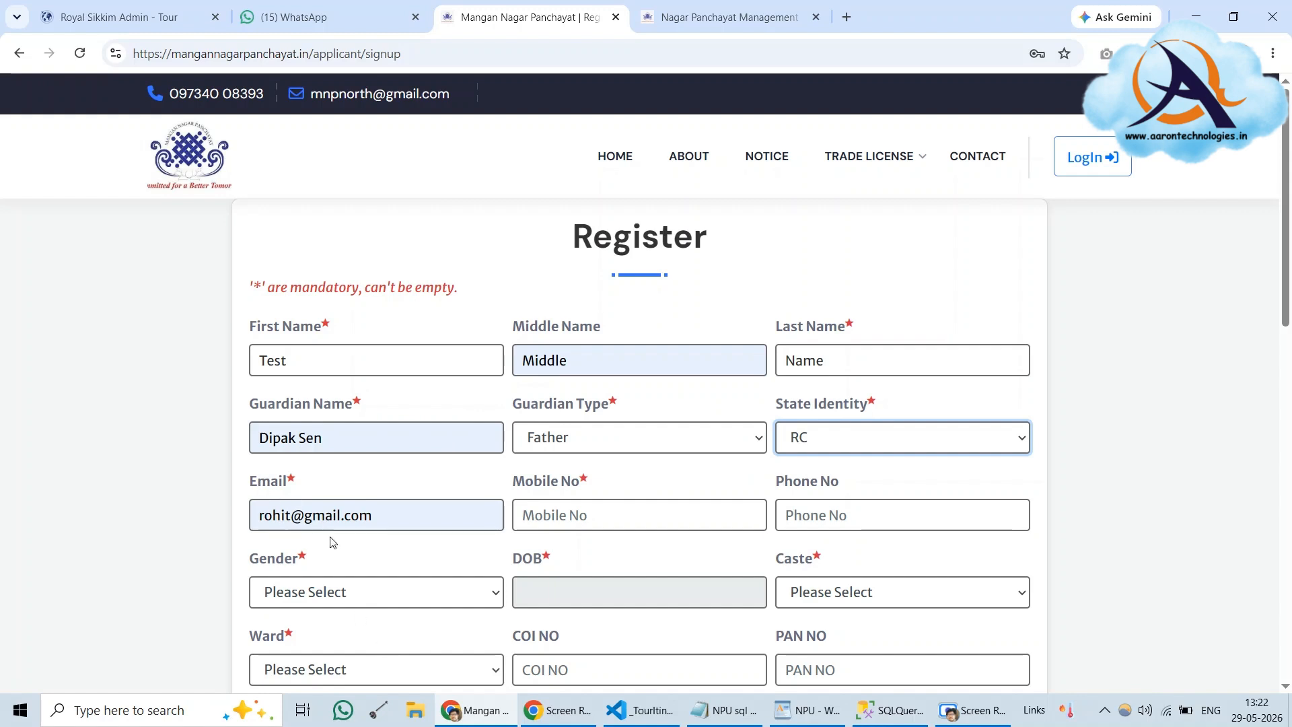
click(808, 716)
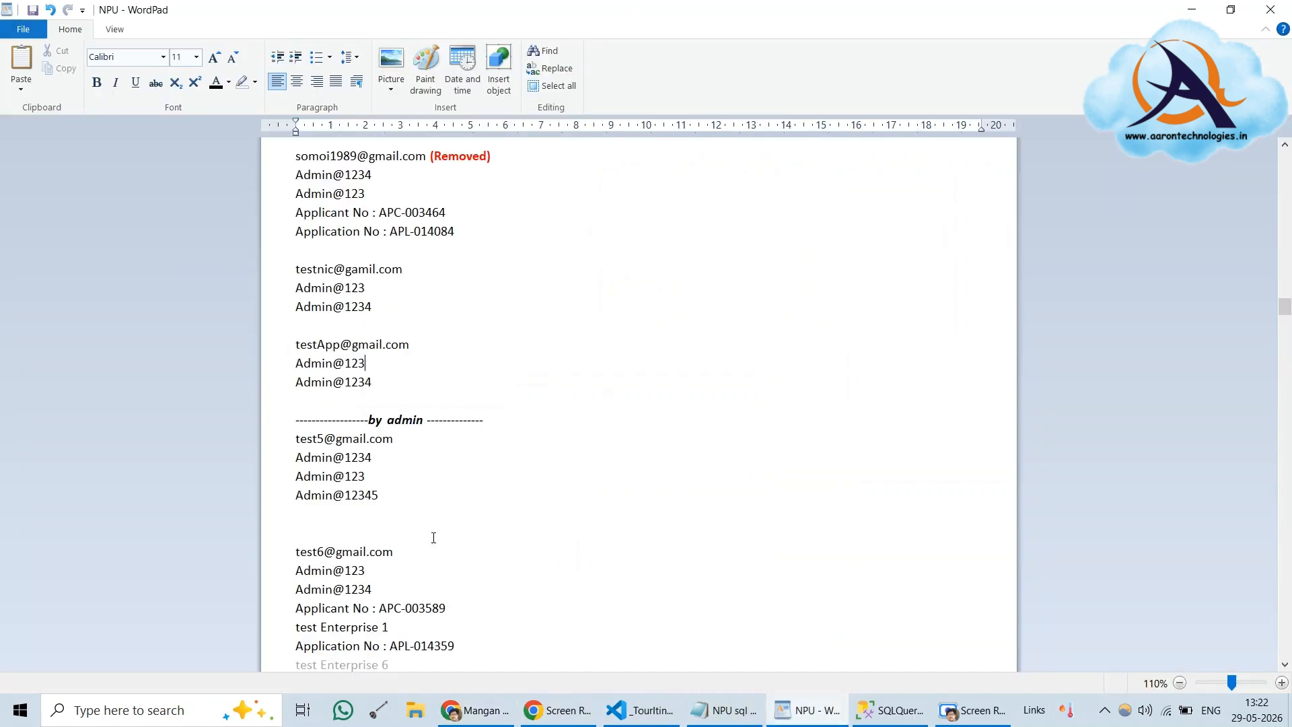
Copy the test e-mail from the WordPad notes and paste it over the form's Email field
triple_click(344, 345)
right_click(340, 347)
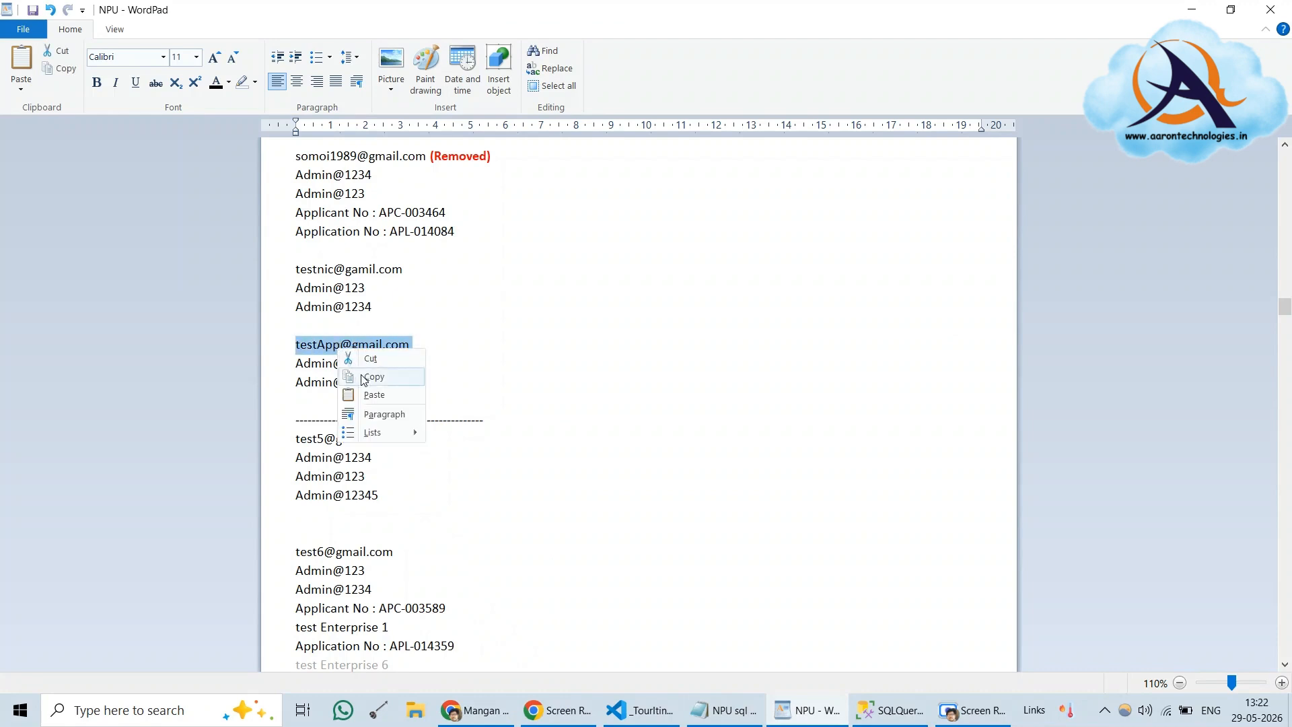
click(363, 374)
click(479, 704)
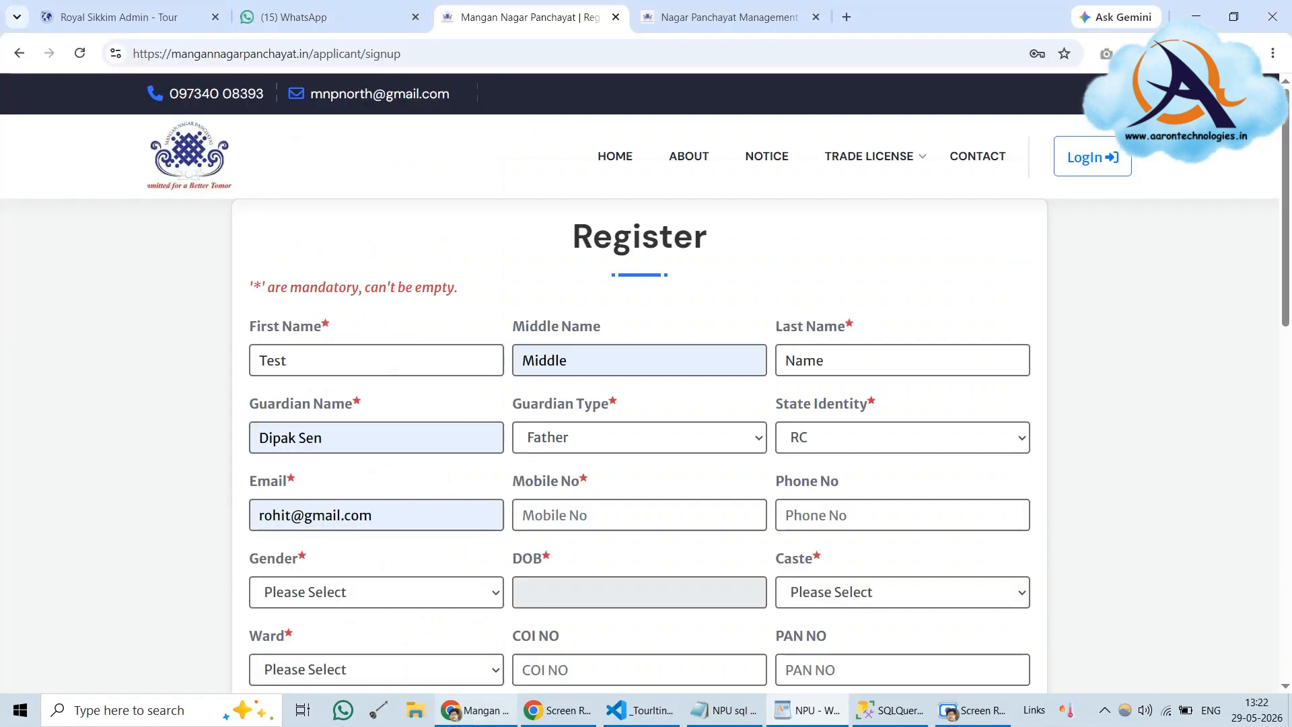
double_click(308, 525)
triple_click(304, 525)
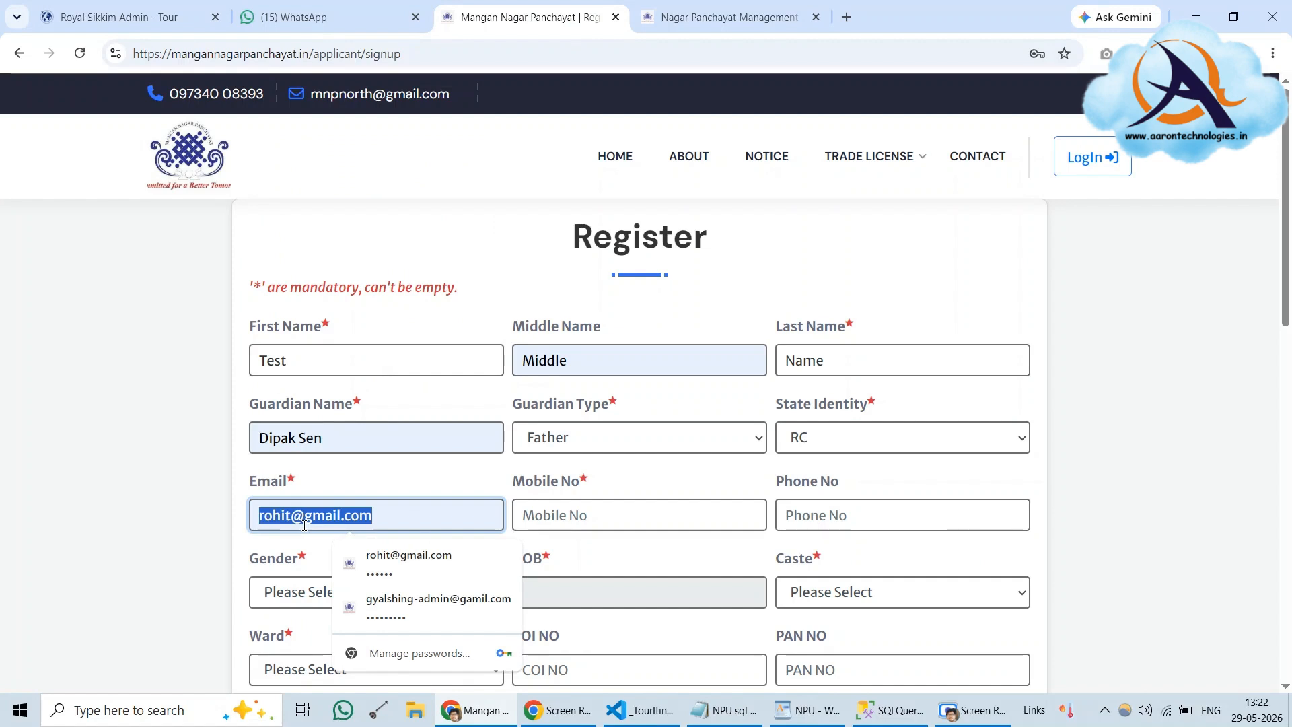
key(ctrl+v)
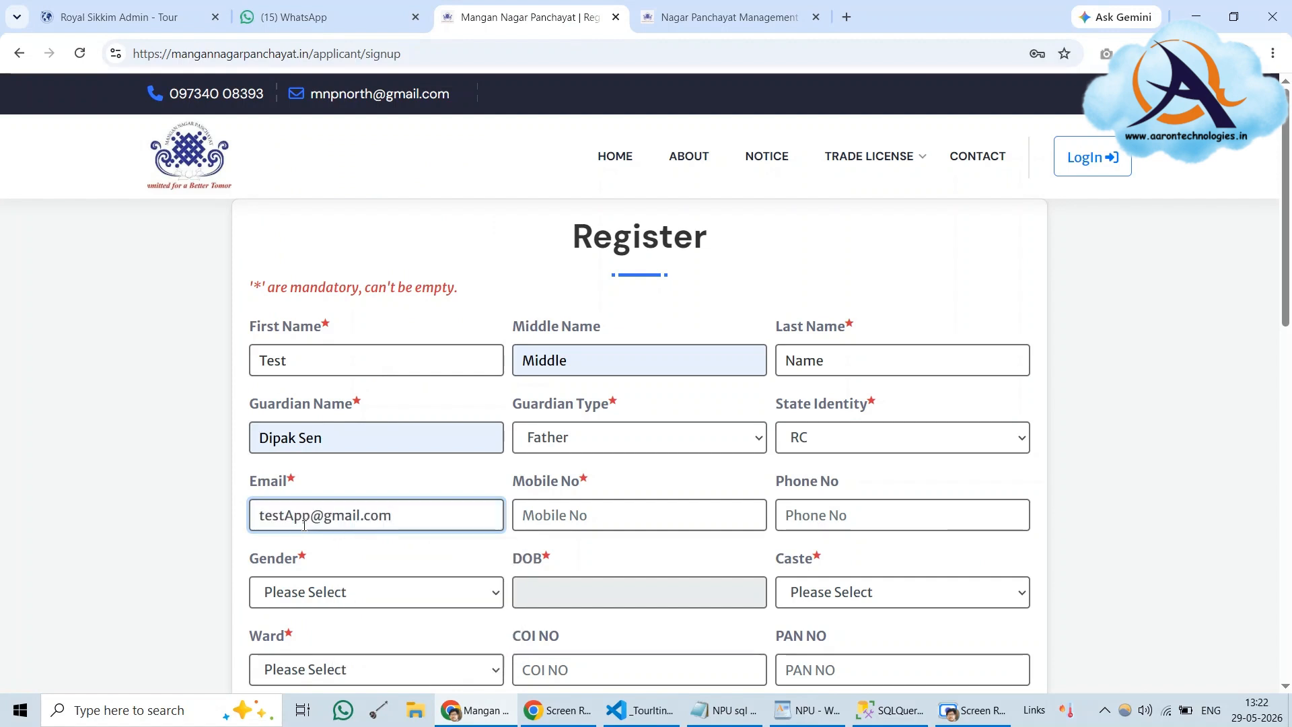
Edit the Mobile No field so it holds a valid ten-digit number
click(550, 515)
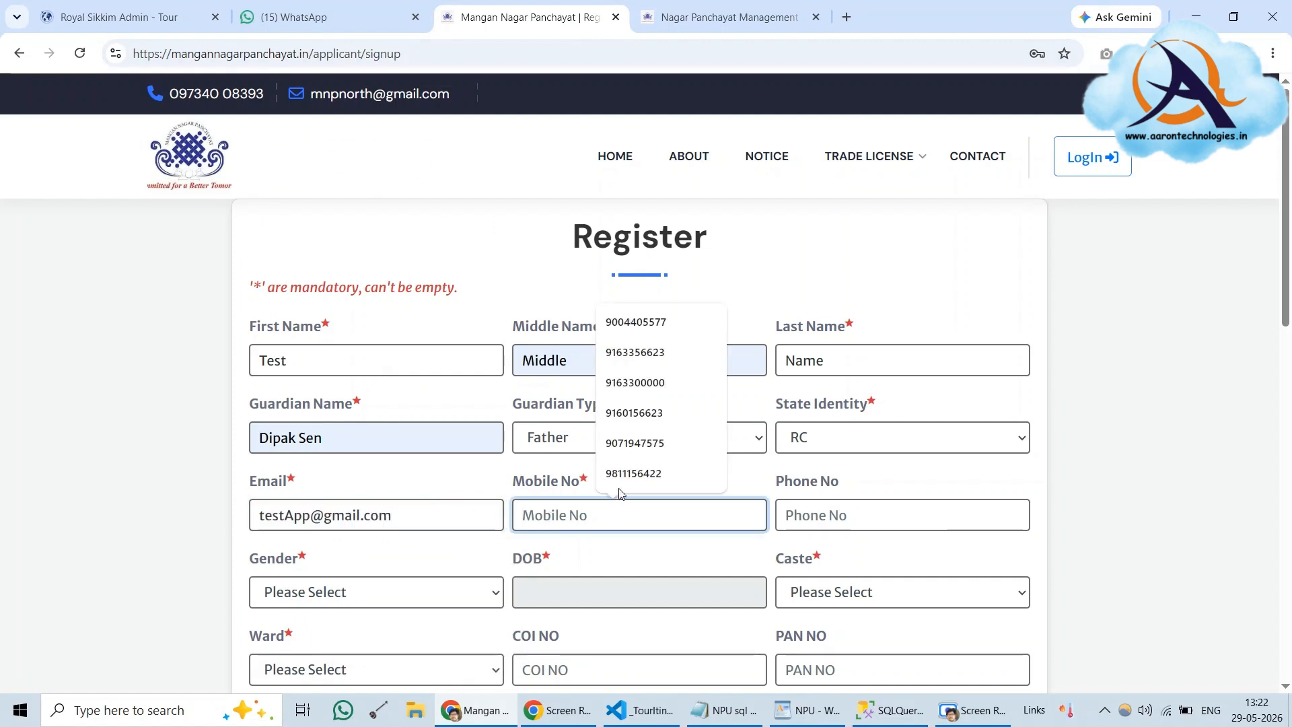
click(615, 487)
key(Left)
key(Left)
key(Left)
key(Left)
key(Left)
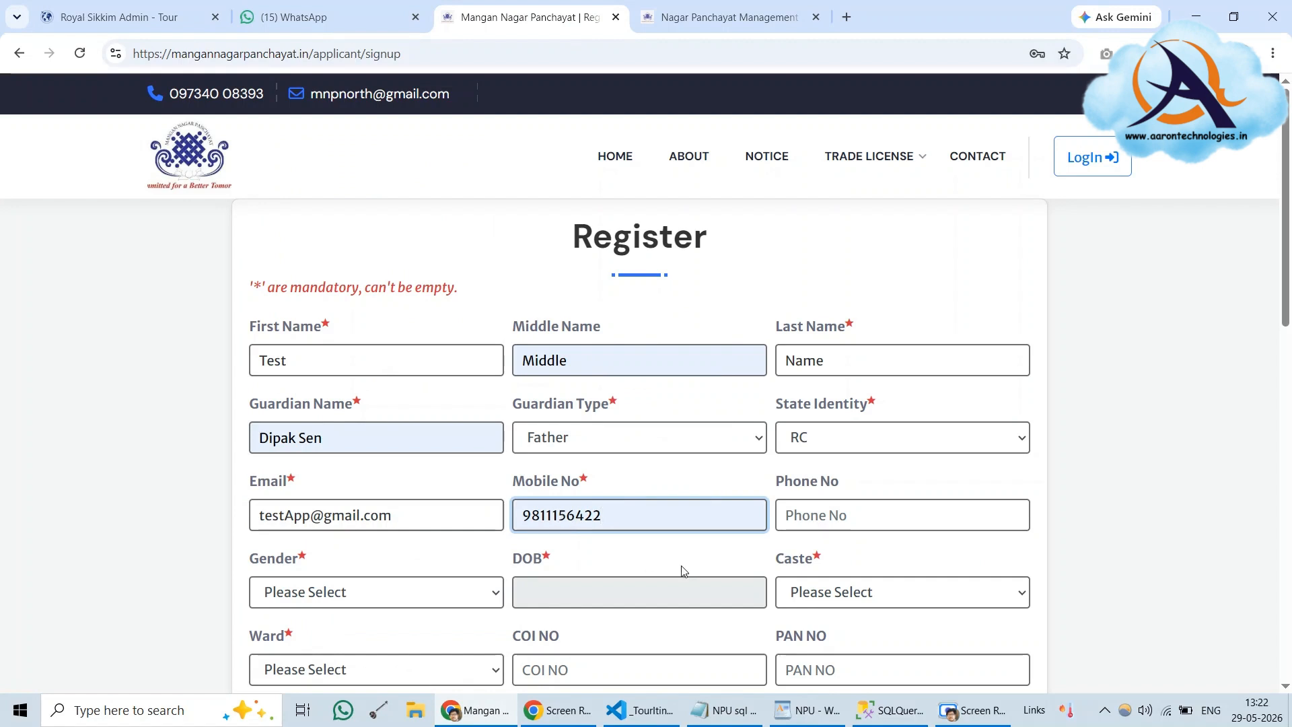
key(BackSpace)
key(BackSpace)
key(BackSpace)
text(00564)
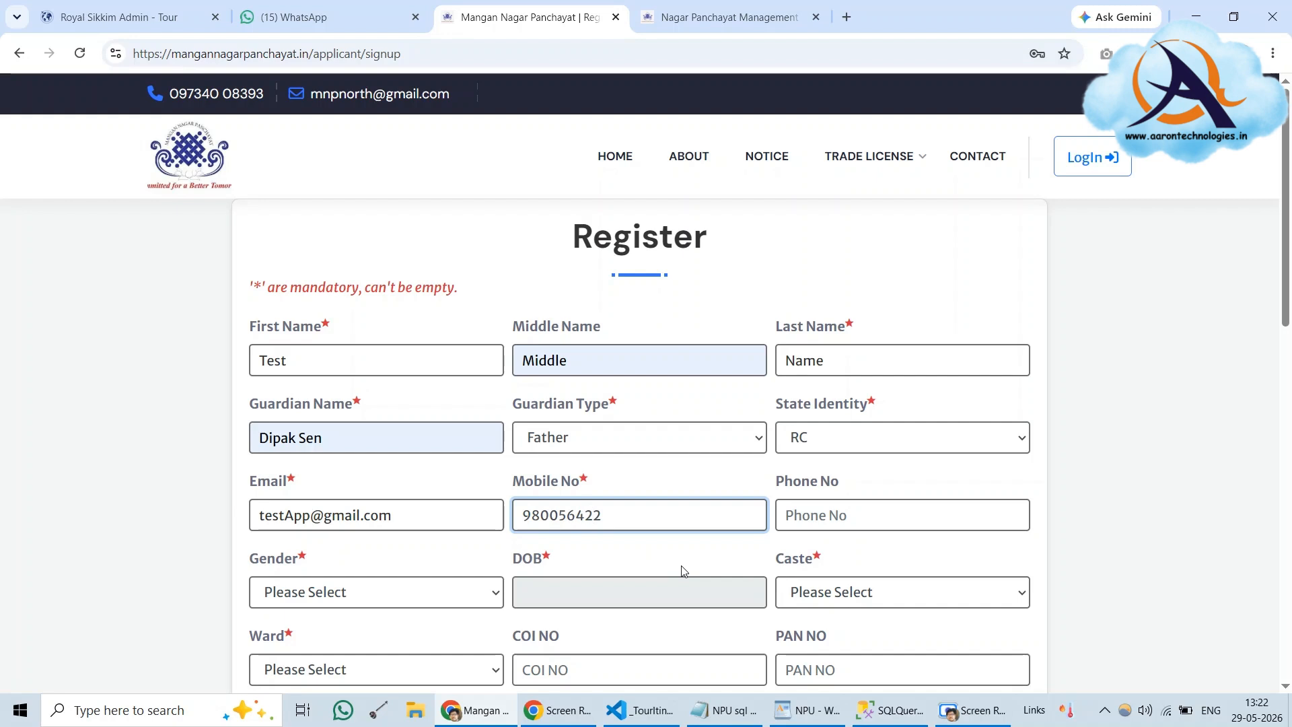
text(8)
key(BackSpace)
text(748)
click(616, 557)
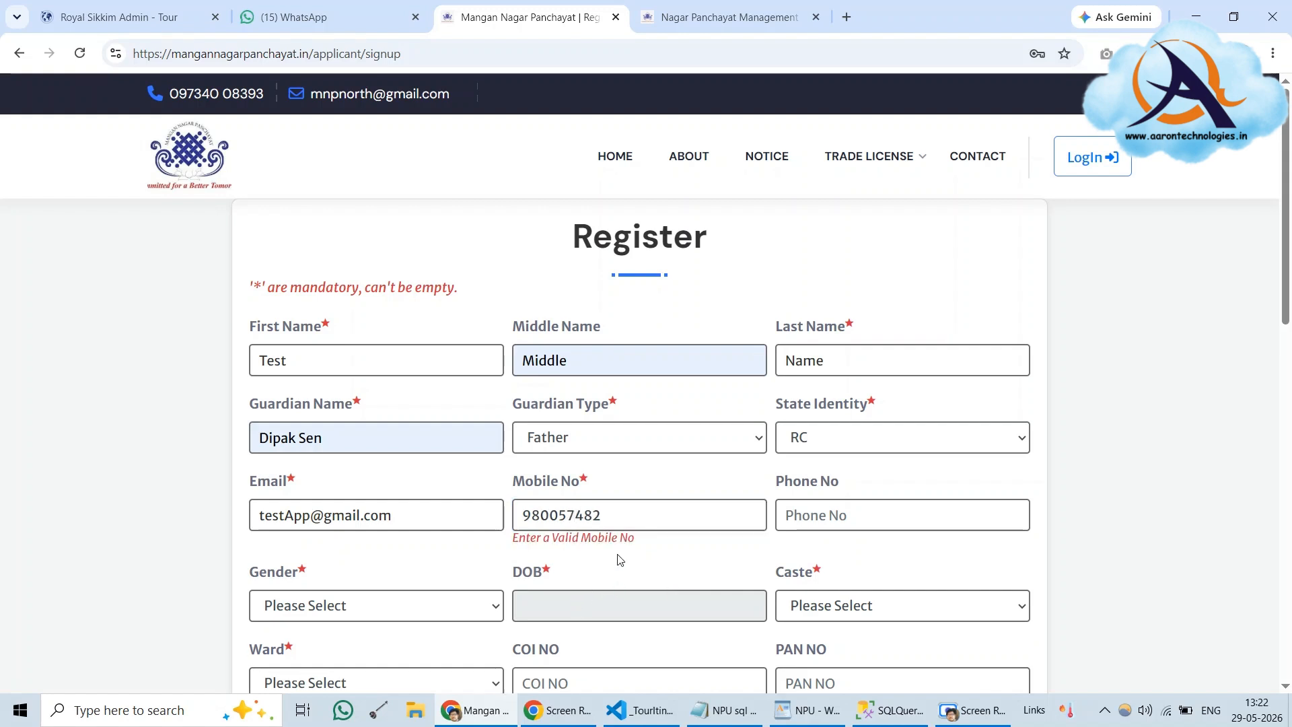
click(618, 509)
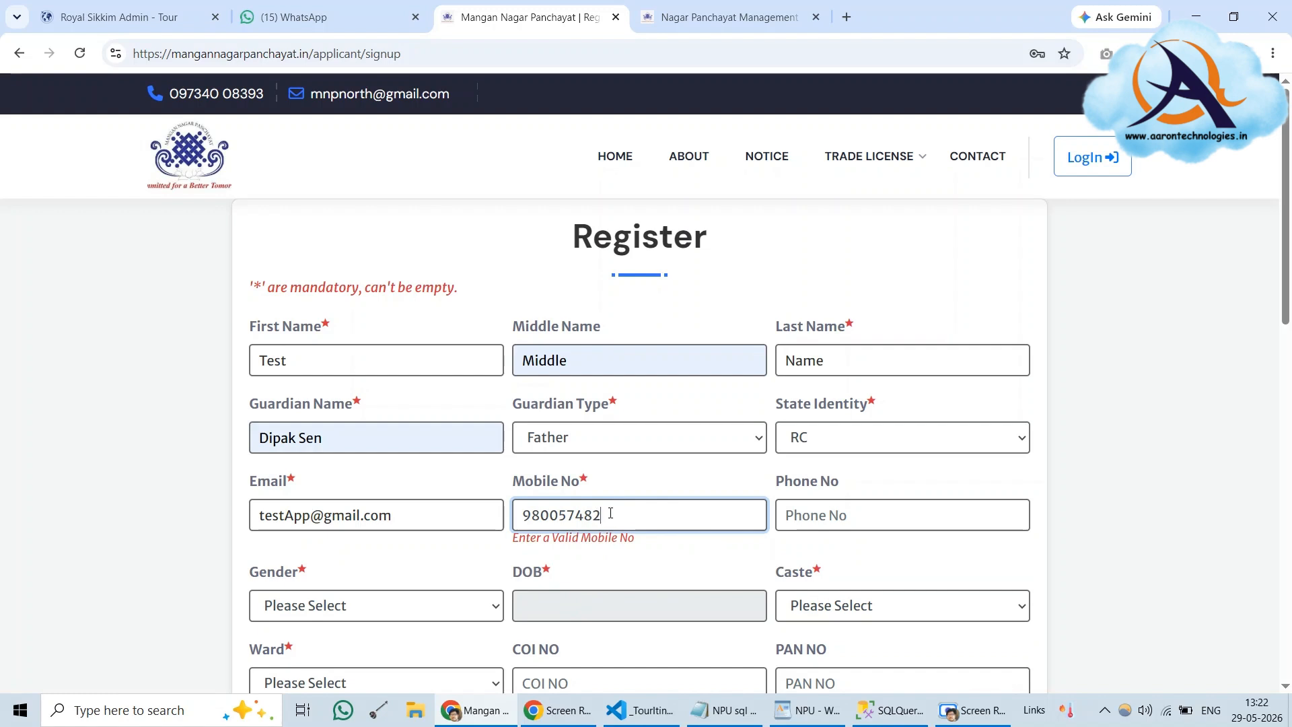
text(1)
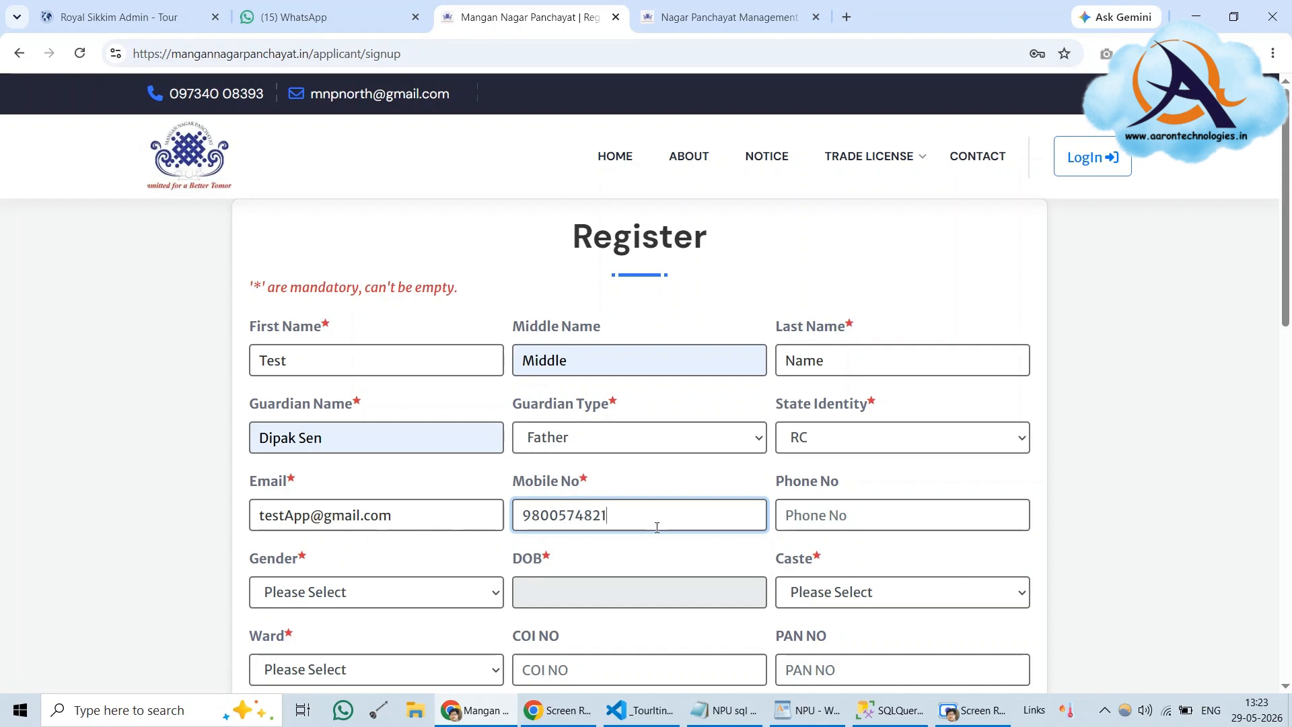
Set the applicant's gender to Male
scroll(656, 527, down, 2)
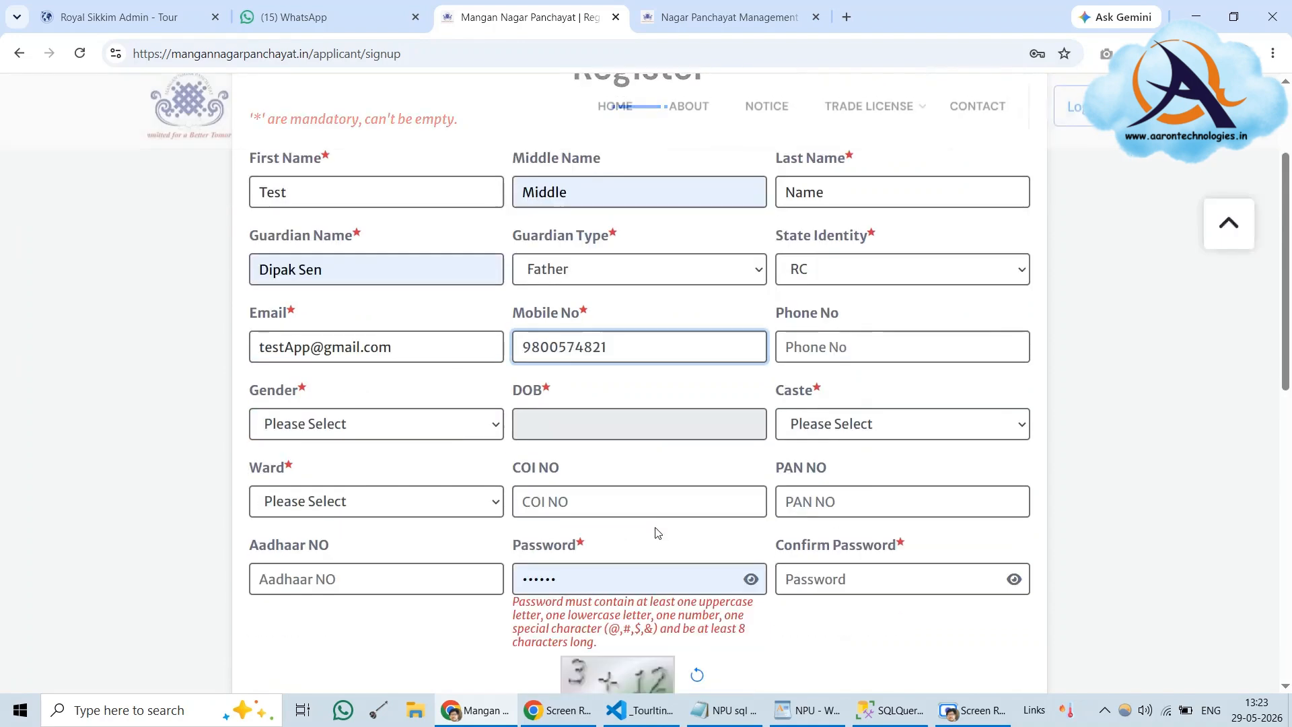
click(305, 429)
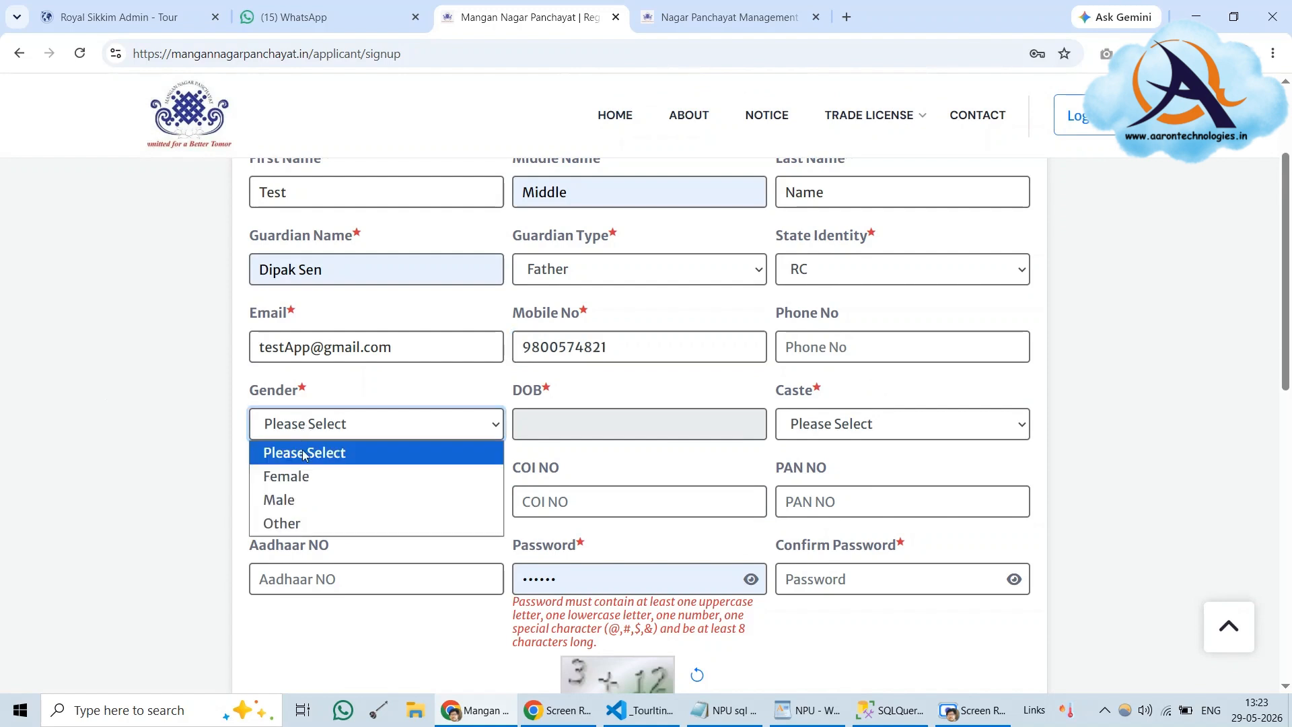
click(296, 498)
Pick 1988, October, then day 26 in the DOB calendar to give 10/26/1988
click(574, 430)
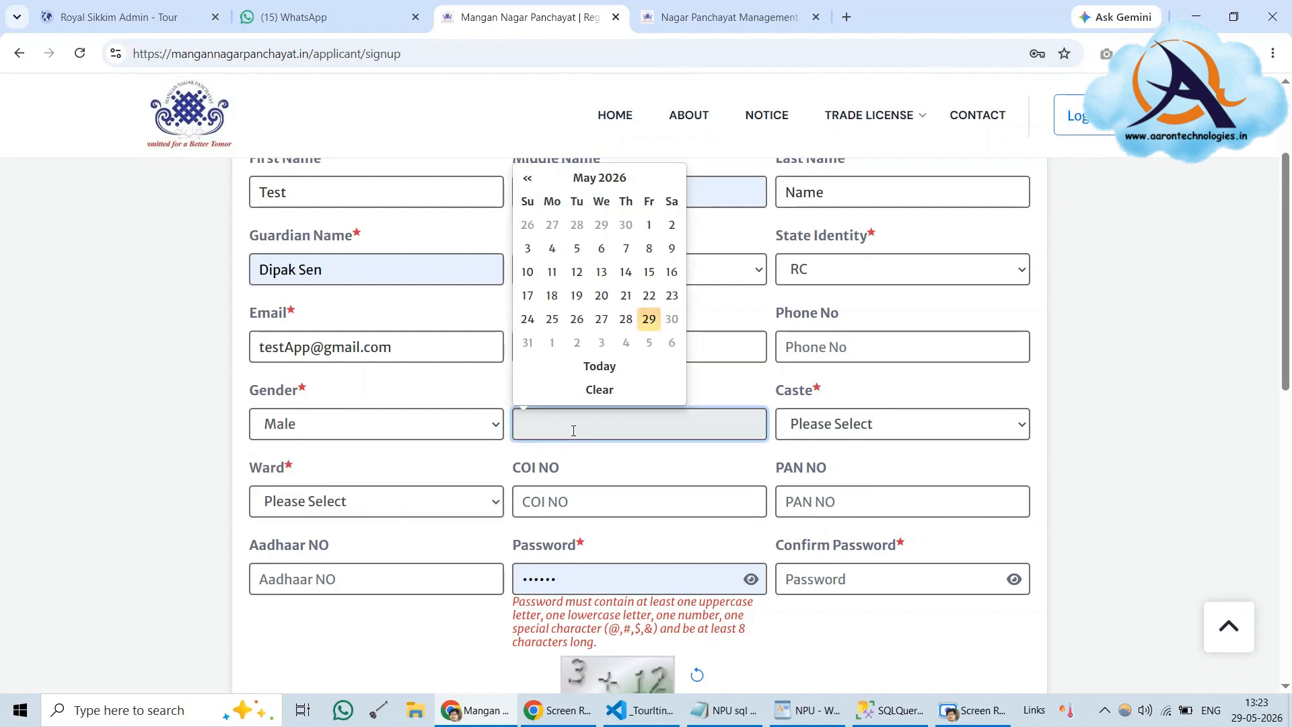
click(609, 183)
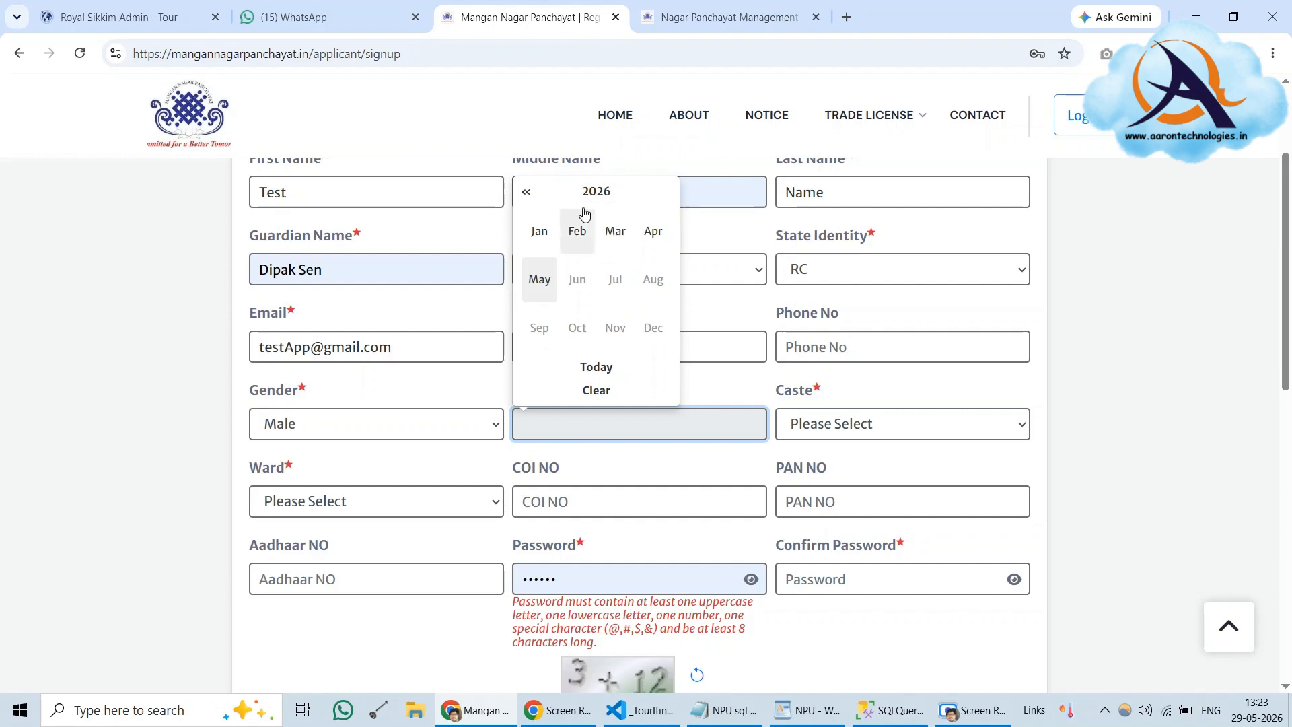
click(588, 195)
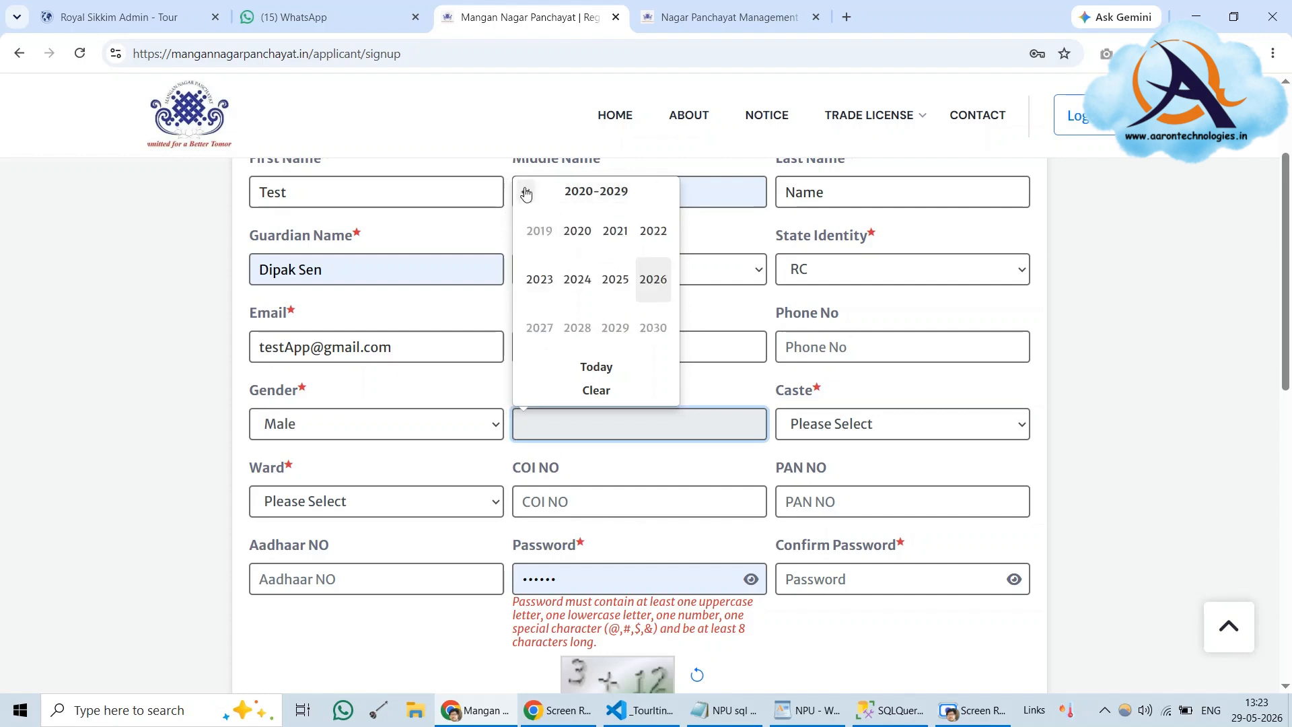
click(578, 191)
click(526, 193)
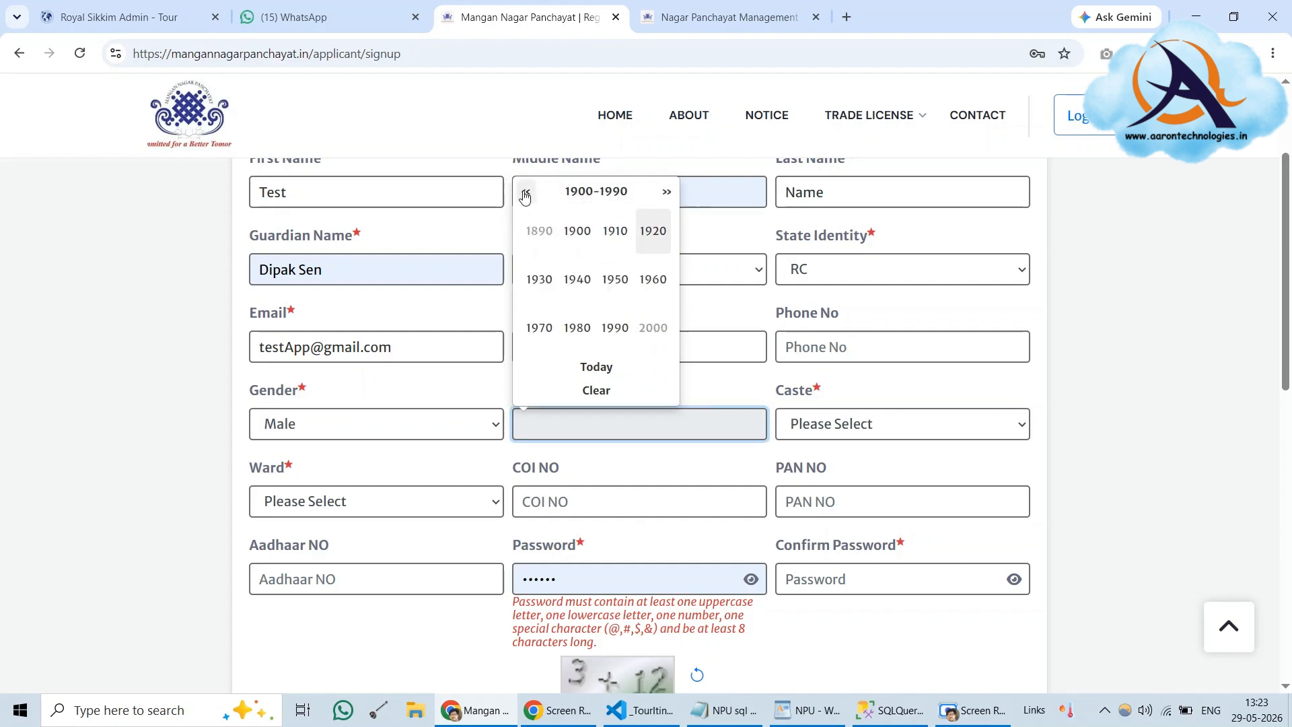
click(526, 194)
click(526, 195)
click(667, 193)
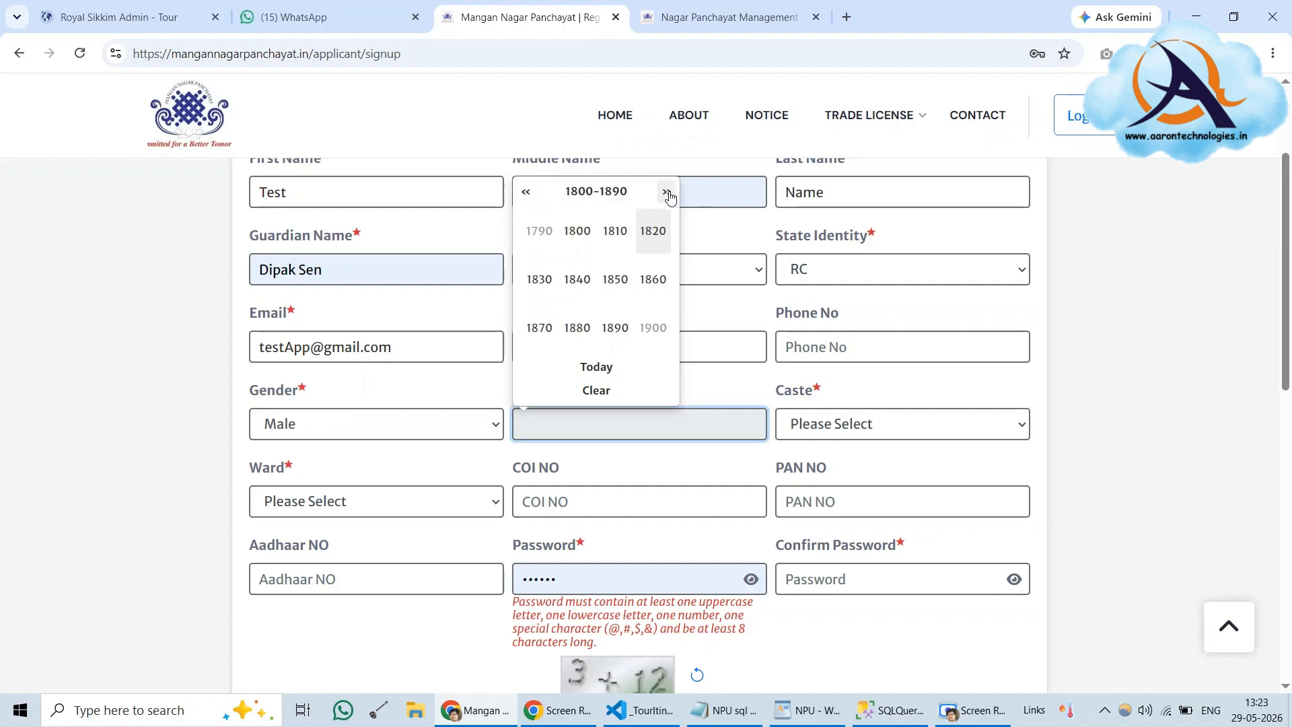
click(667, 193)
click(668, 195)
click(527, 192)
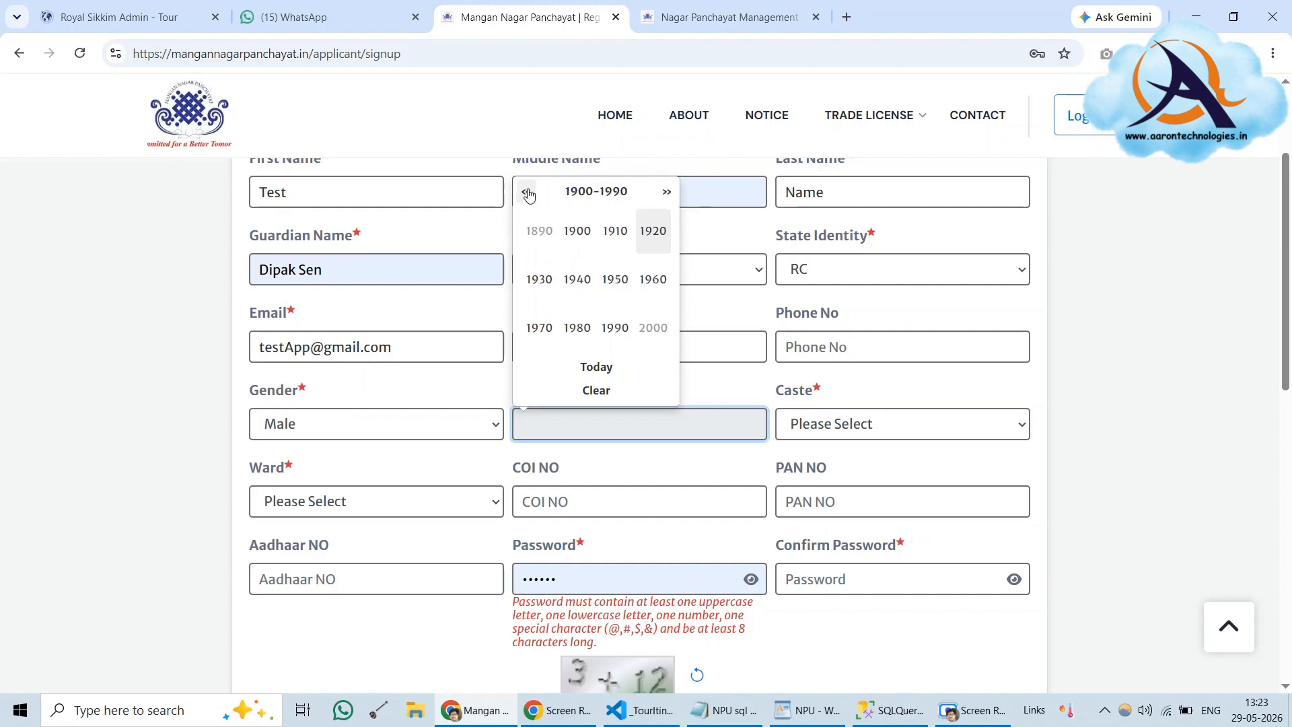
click(574, 328)
click(573, 328)
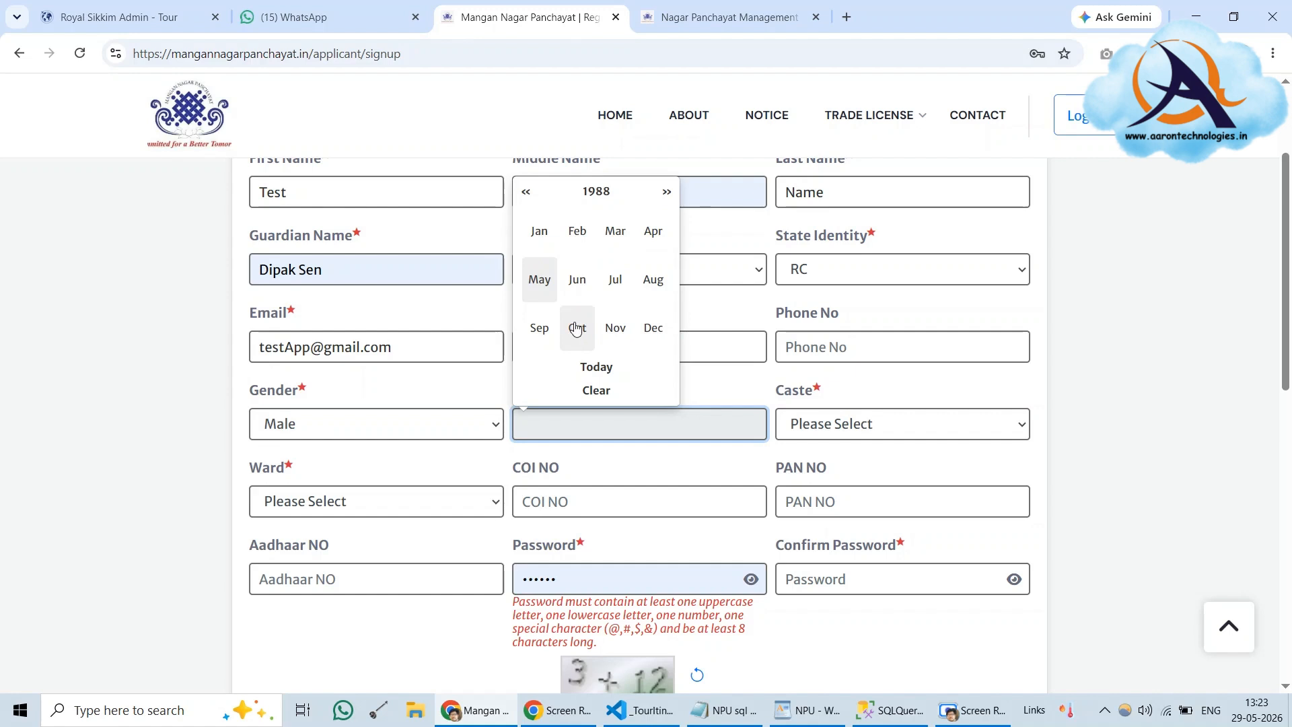
click(582, 336)
click(600, 318)
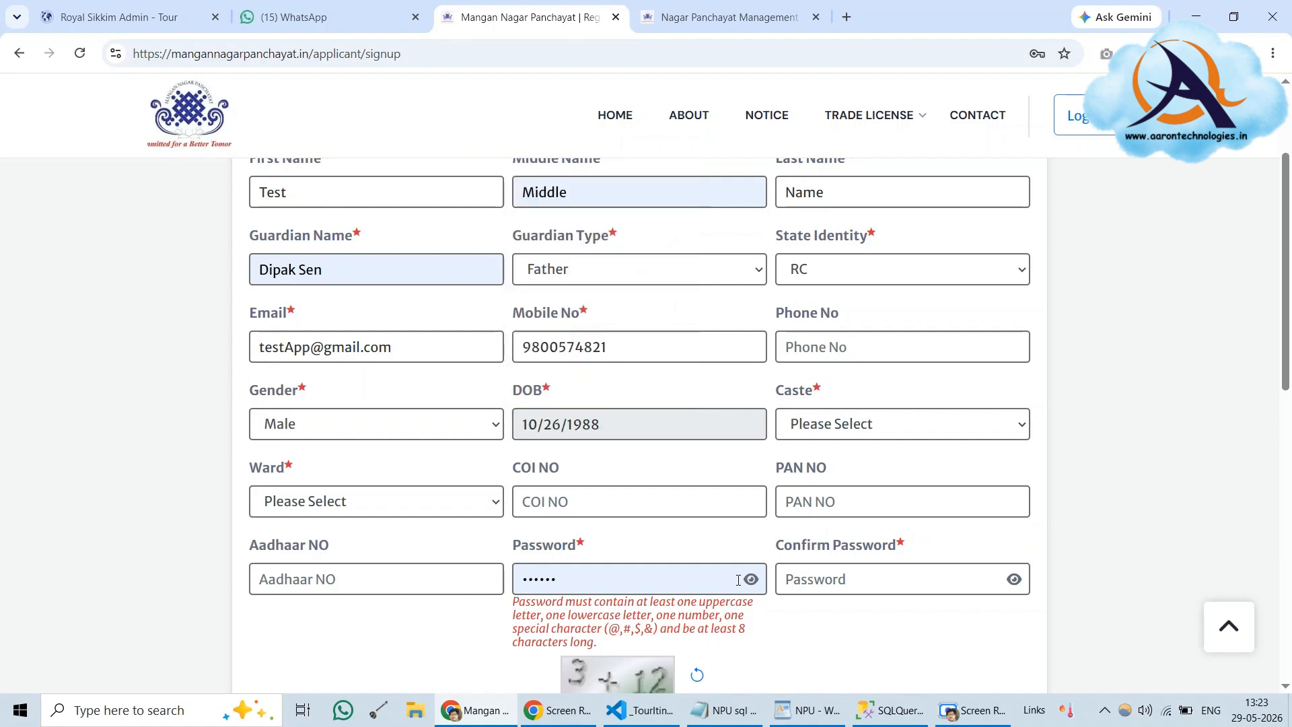
click(861, 437)
Choose OBC( CENTRAL LIST) as the caste and Upper Mangan Bazar as the ward
click(856, 522)
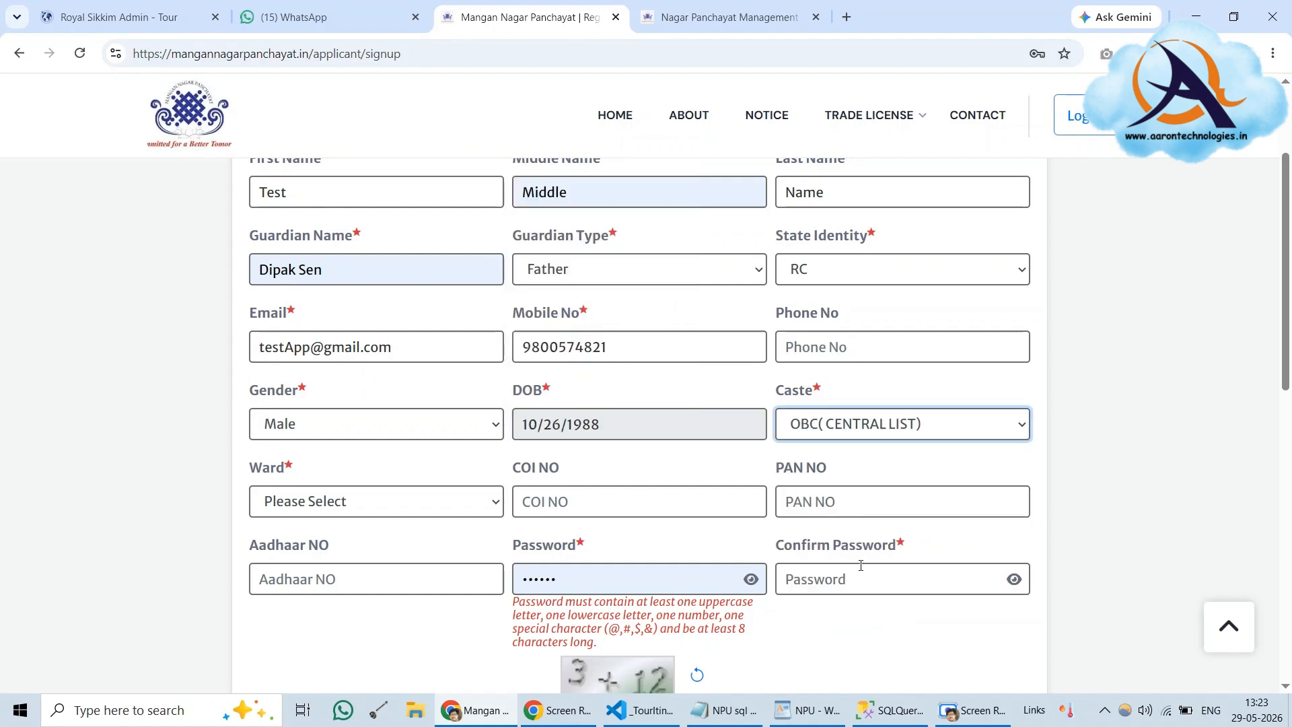
click(320, 501)
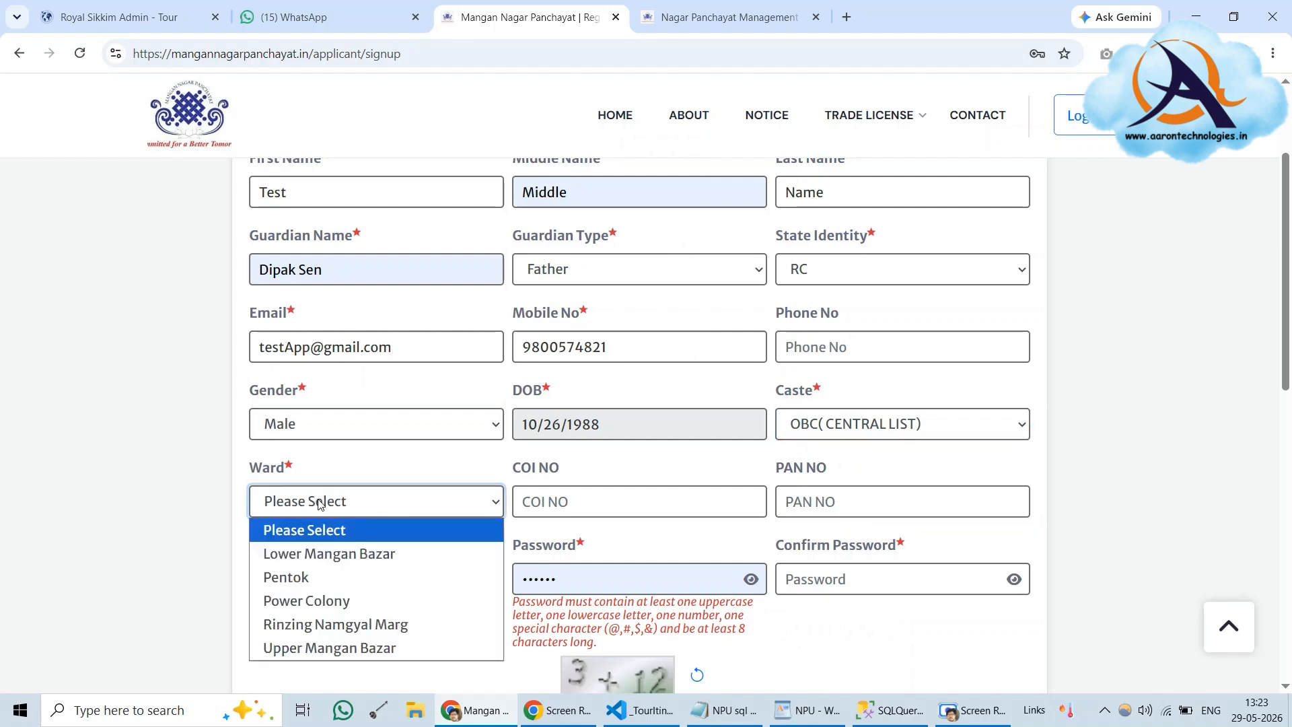
scroll(320, 504, down, 1)
click(317, 417)
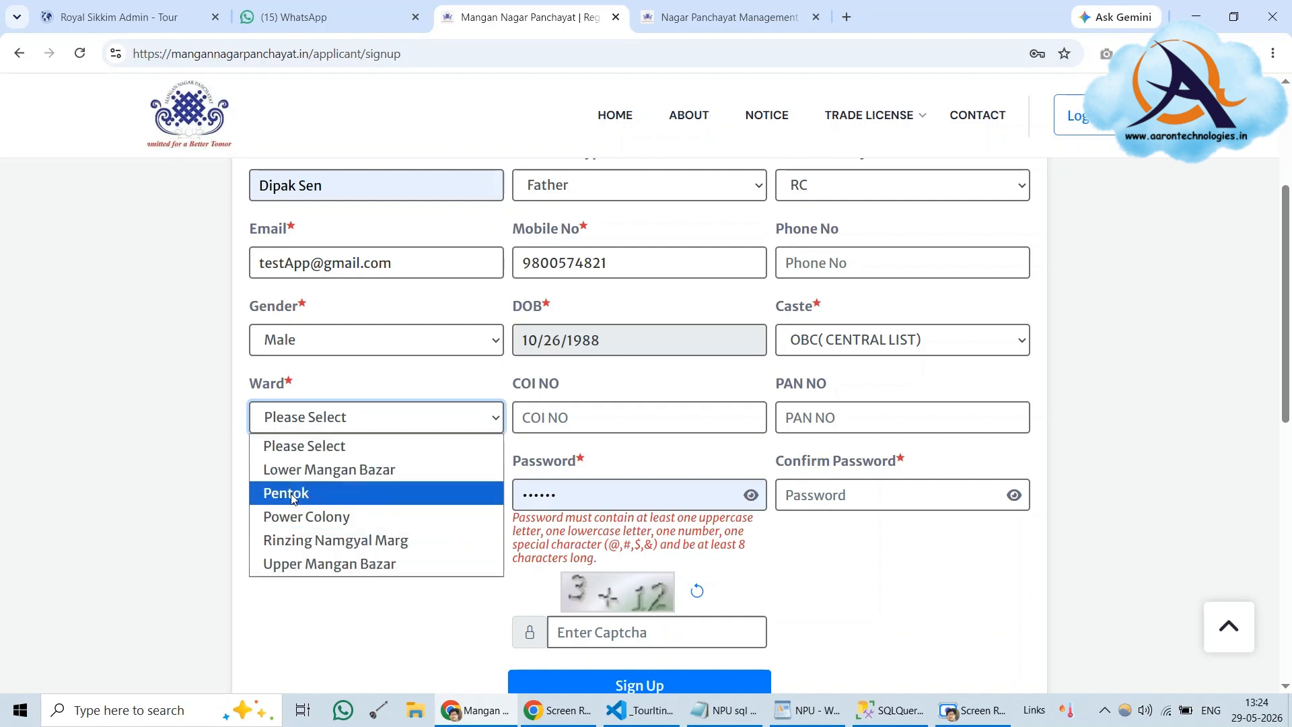
click(300, 569)
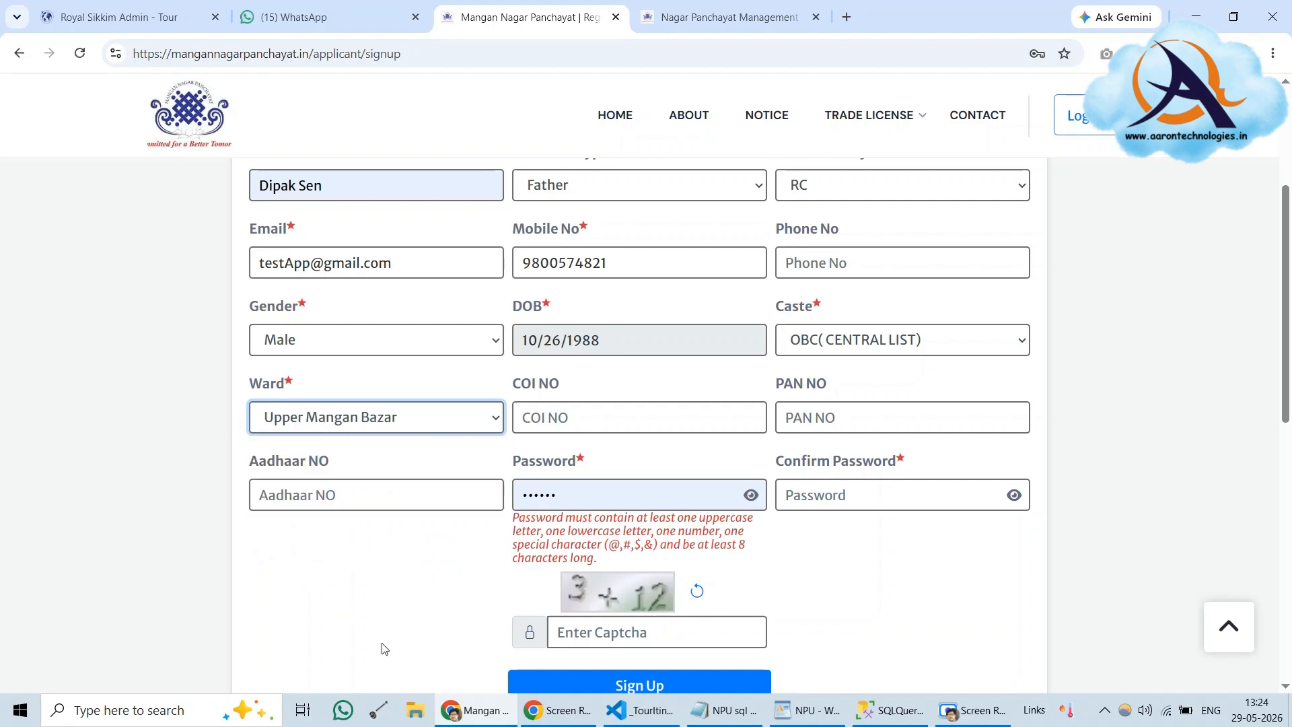
click(366, 601)
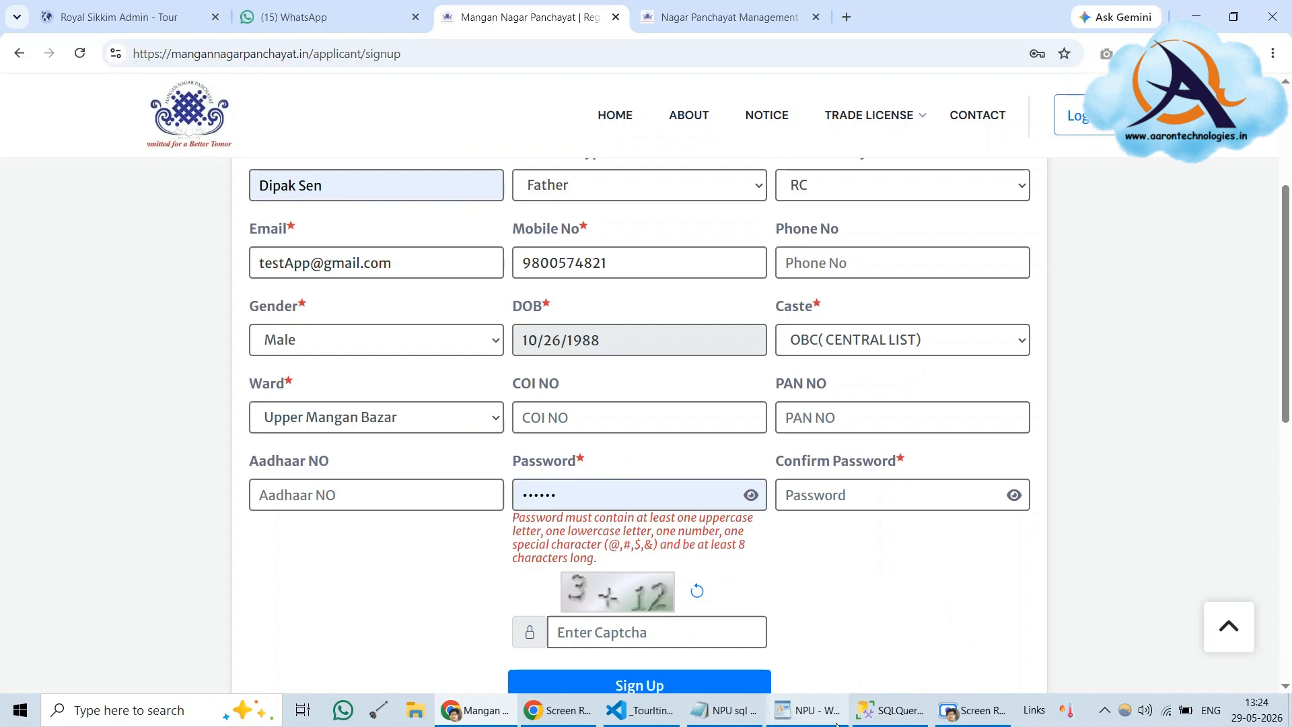
Copy the saved password from the WordPad notes into both Password and Confirm Password
click(784, 710)
drag(296, 364, 367, 364)
right_click(326, 364)
click(369, 399)
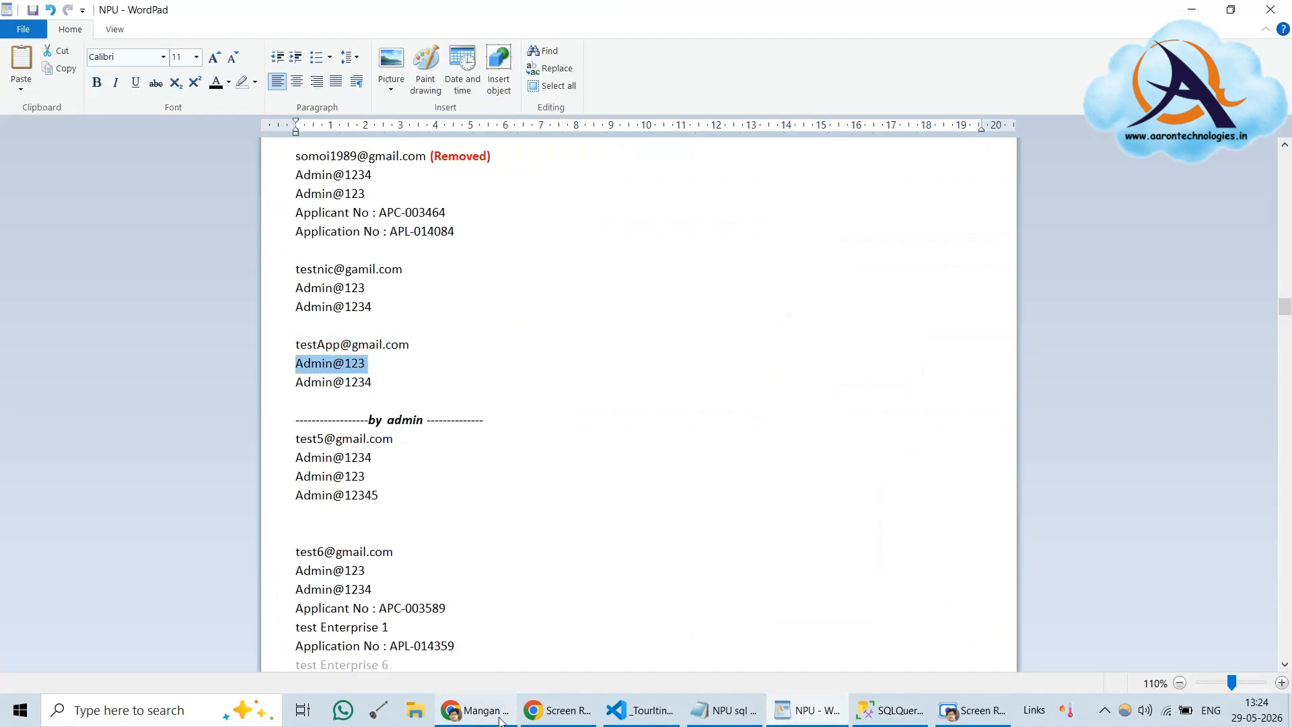
click(474, 710)
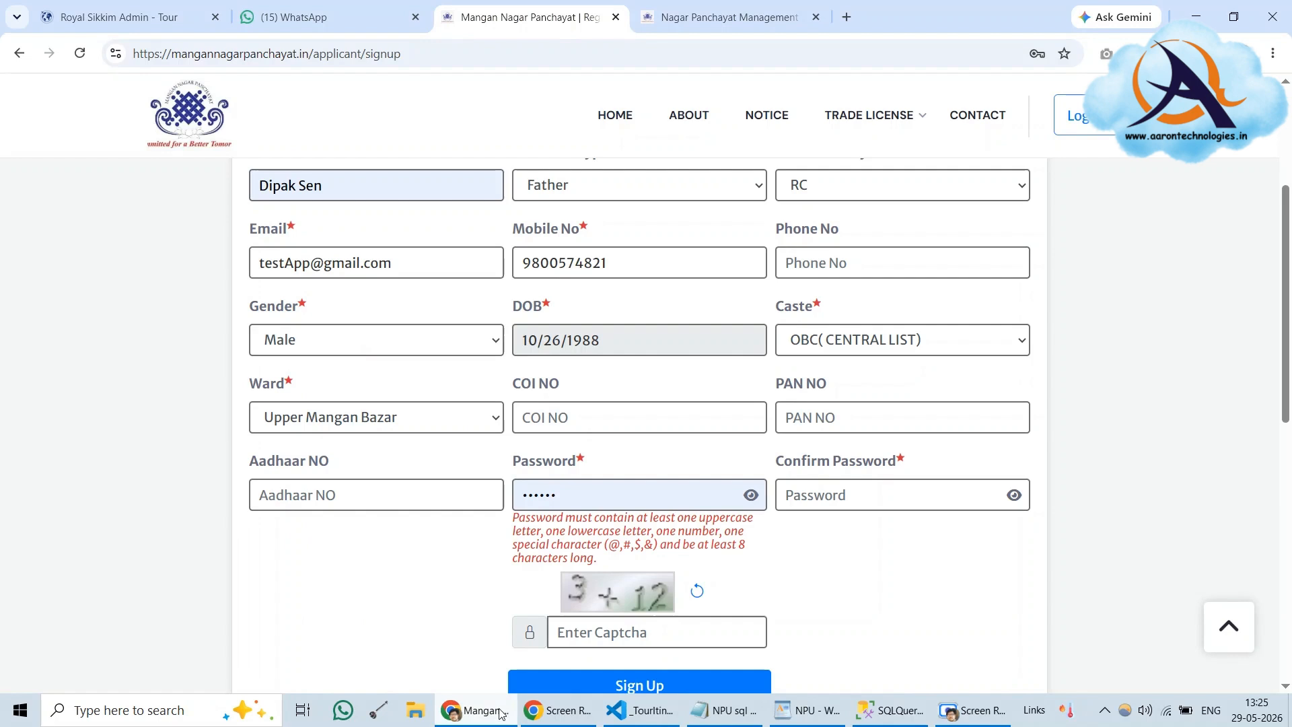
click(749, 496)
double_click(565, 496)
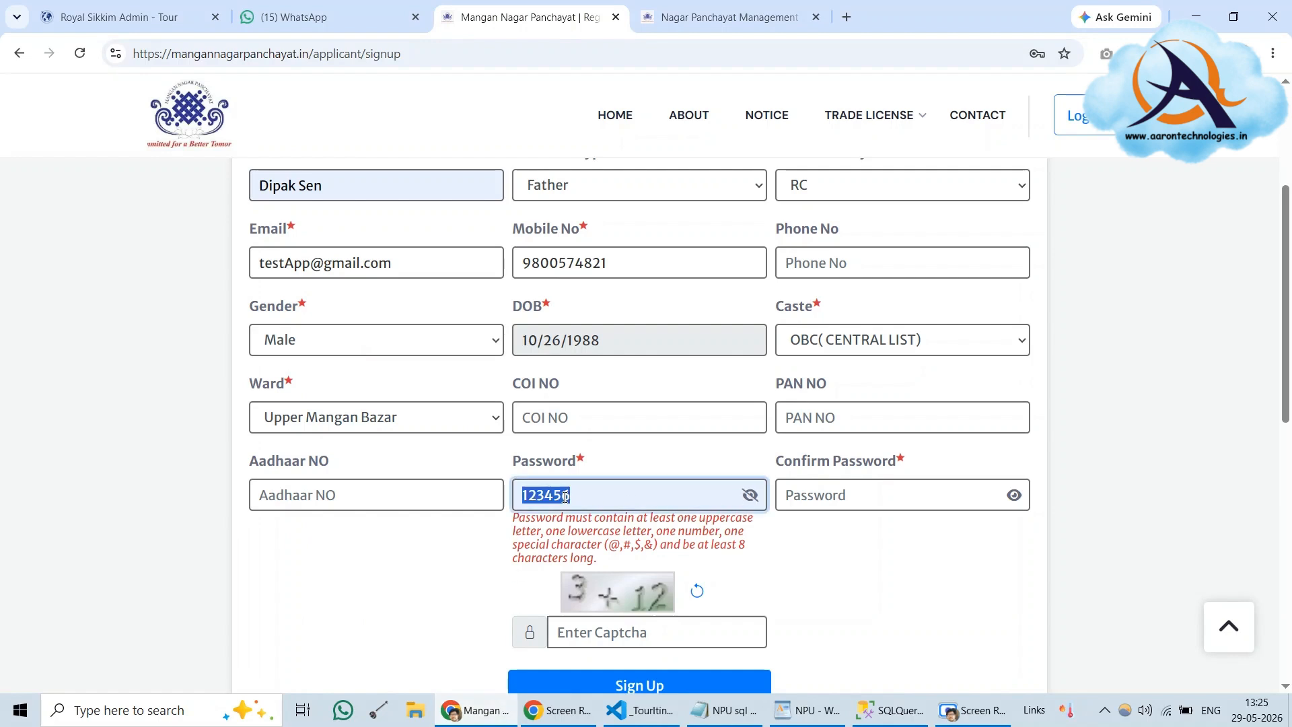
key(ctrl+v)
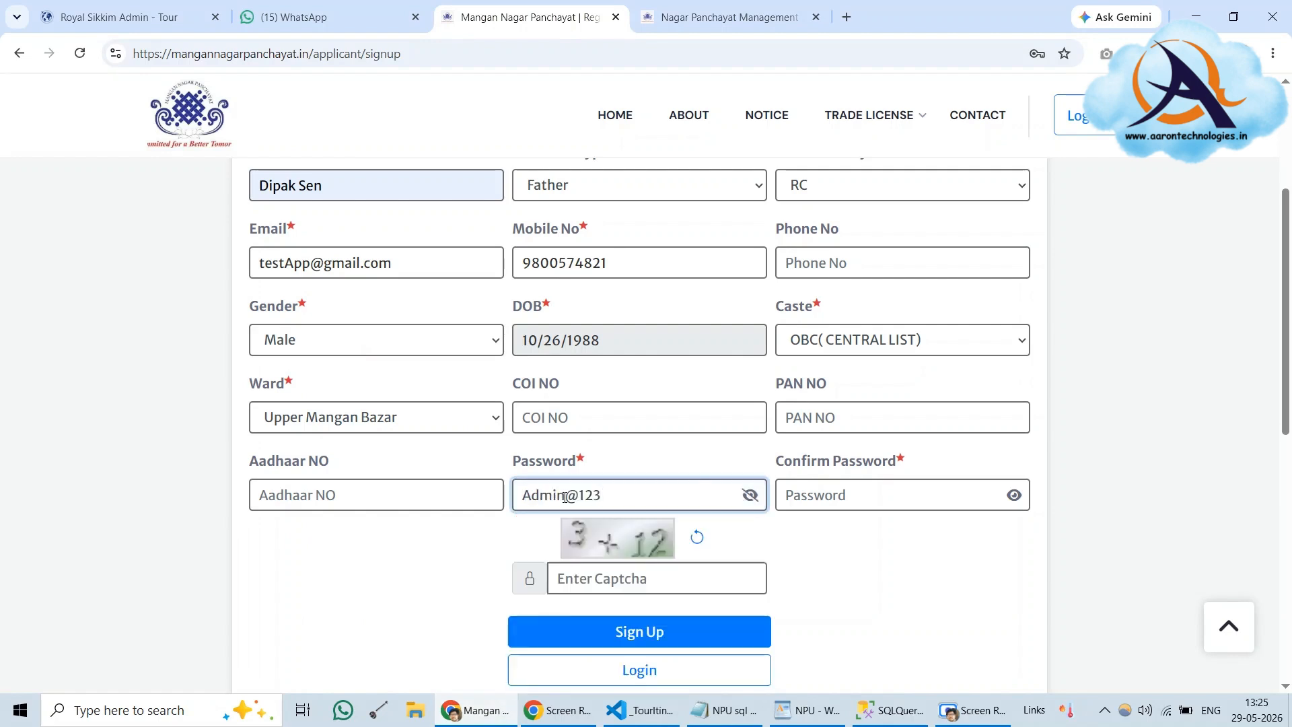
click(807, 495)
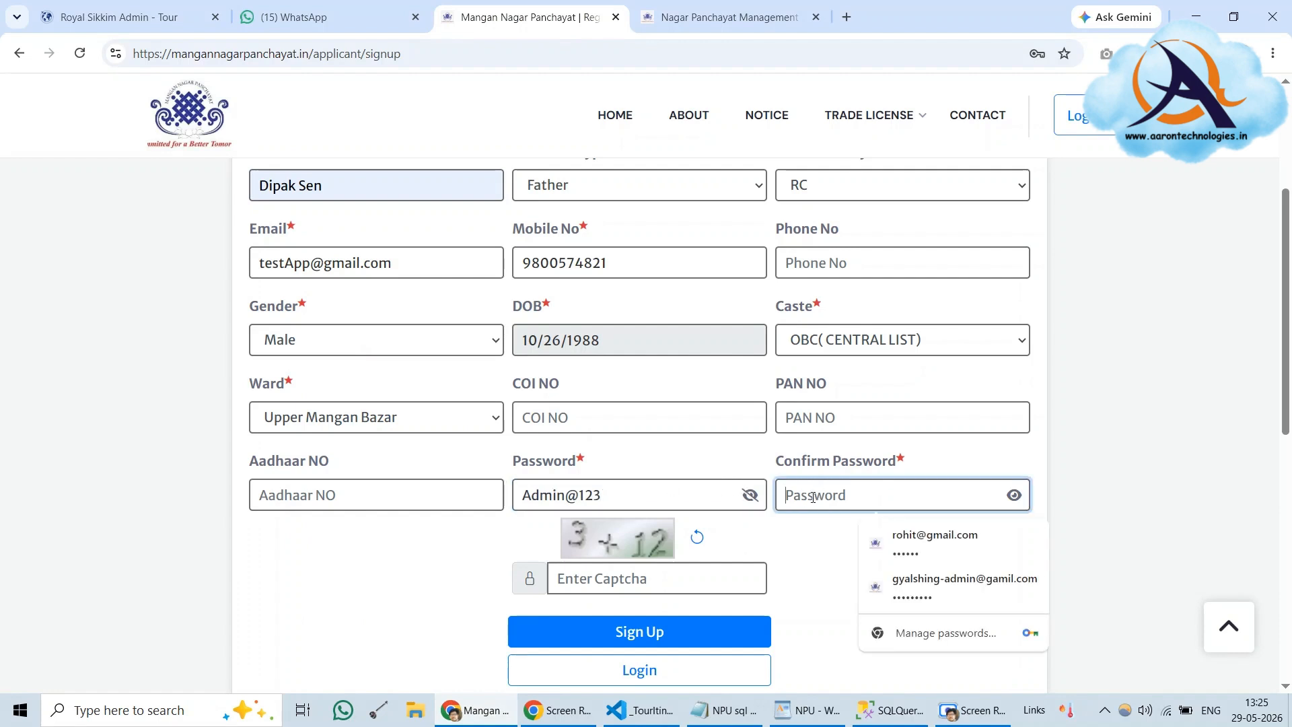
key(ctrl+v)
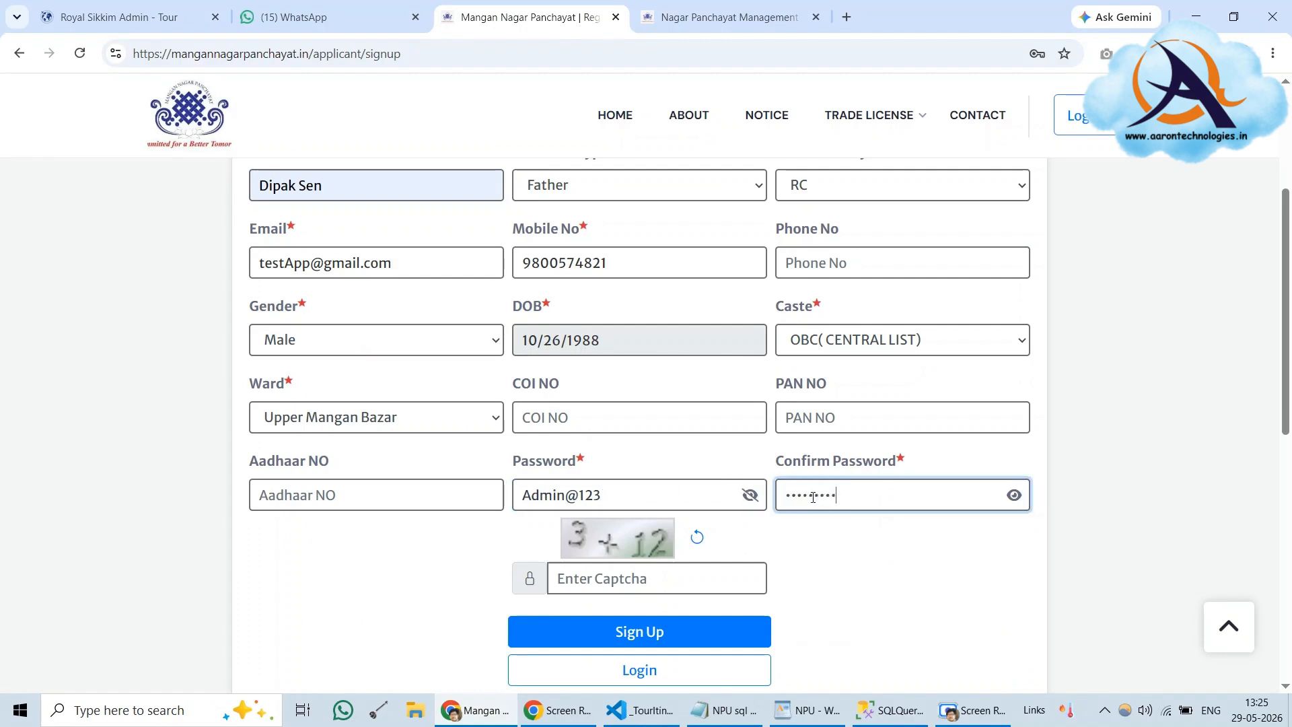
click(646, 584)
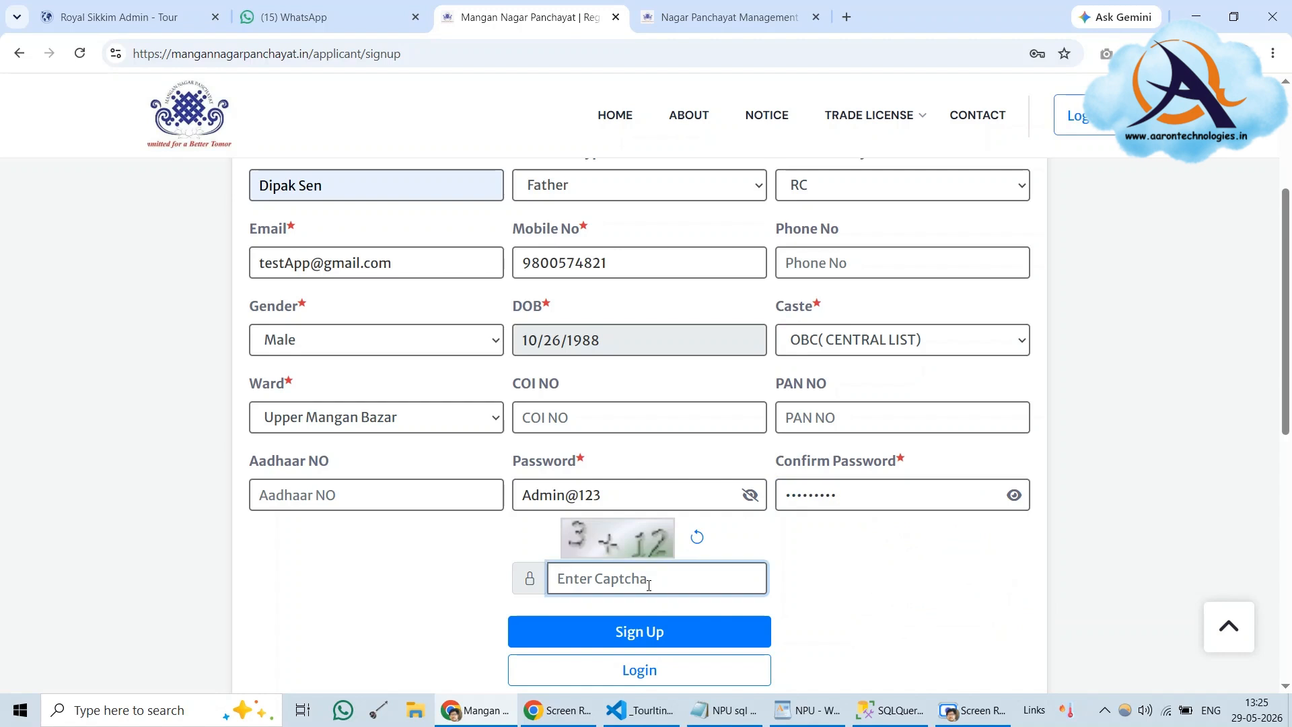
Enter 15 as the captcha answer and submit the Sign Up form
text(15)
click(865, 559)
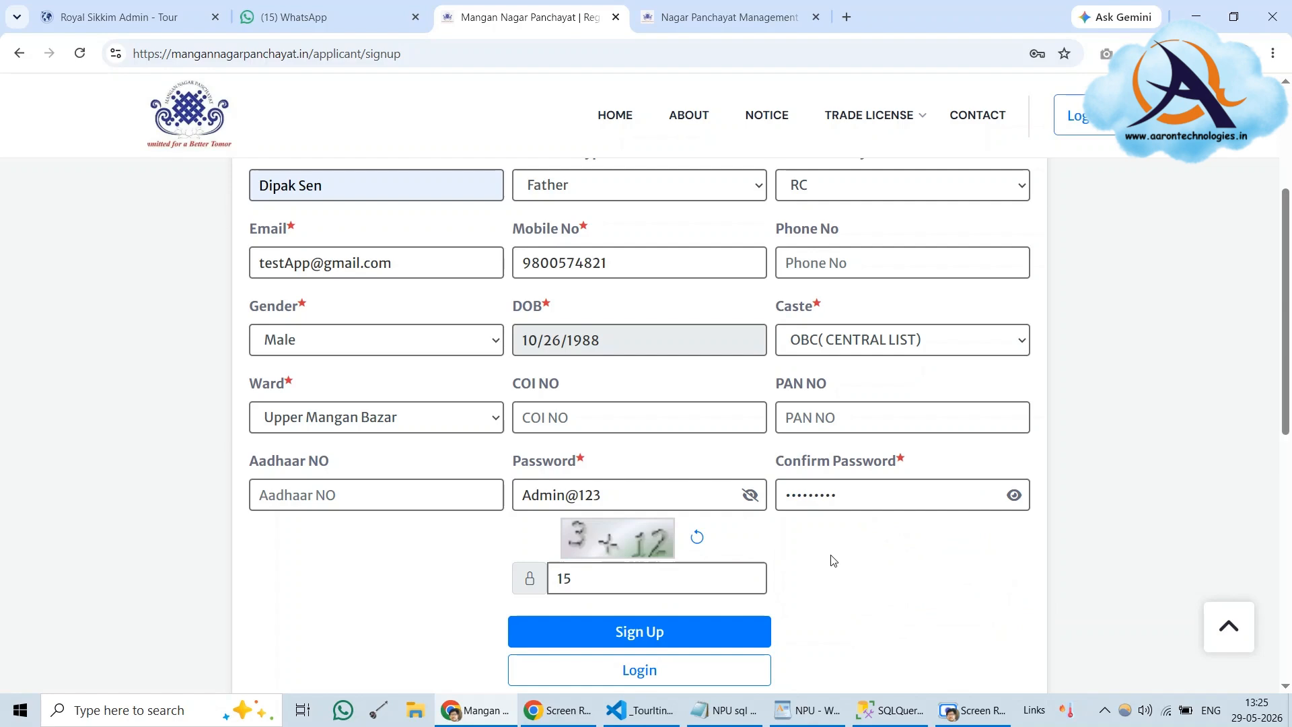
scroll(833, 559, up, 5)
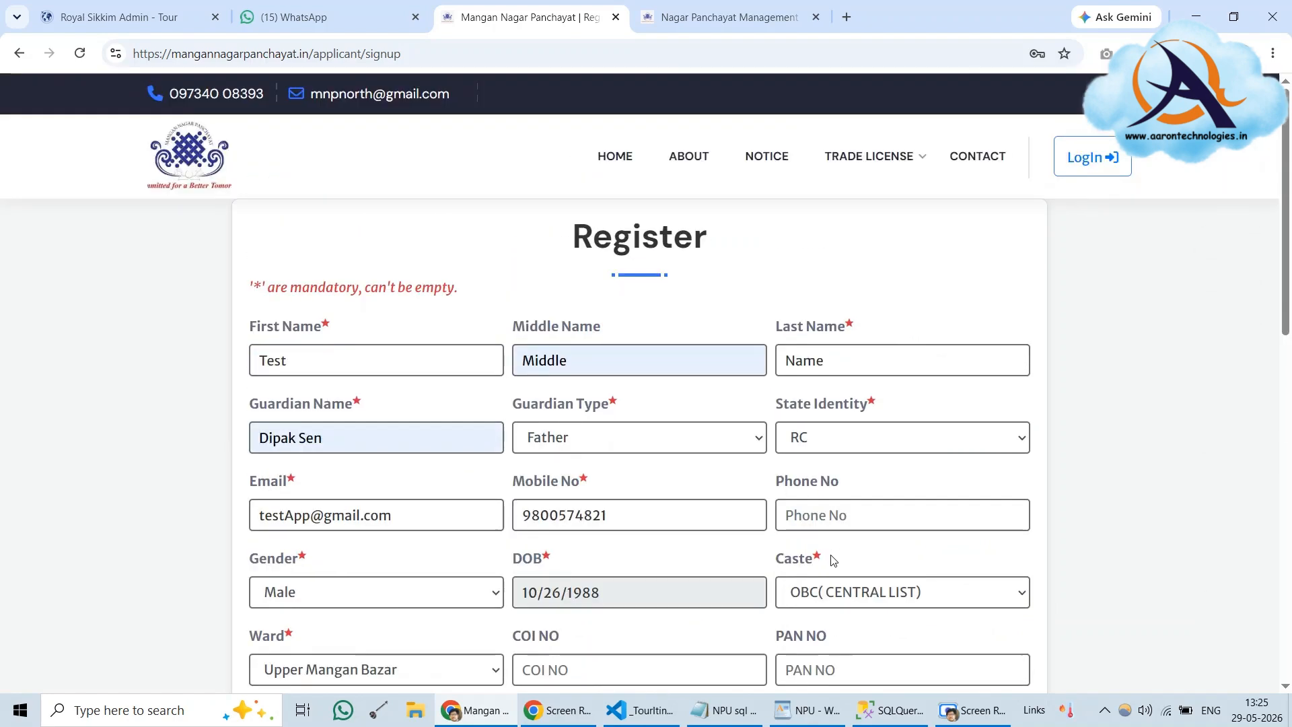
scroll(833, 559, down, 4)
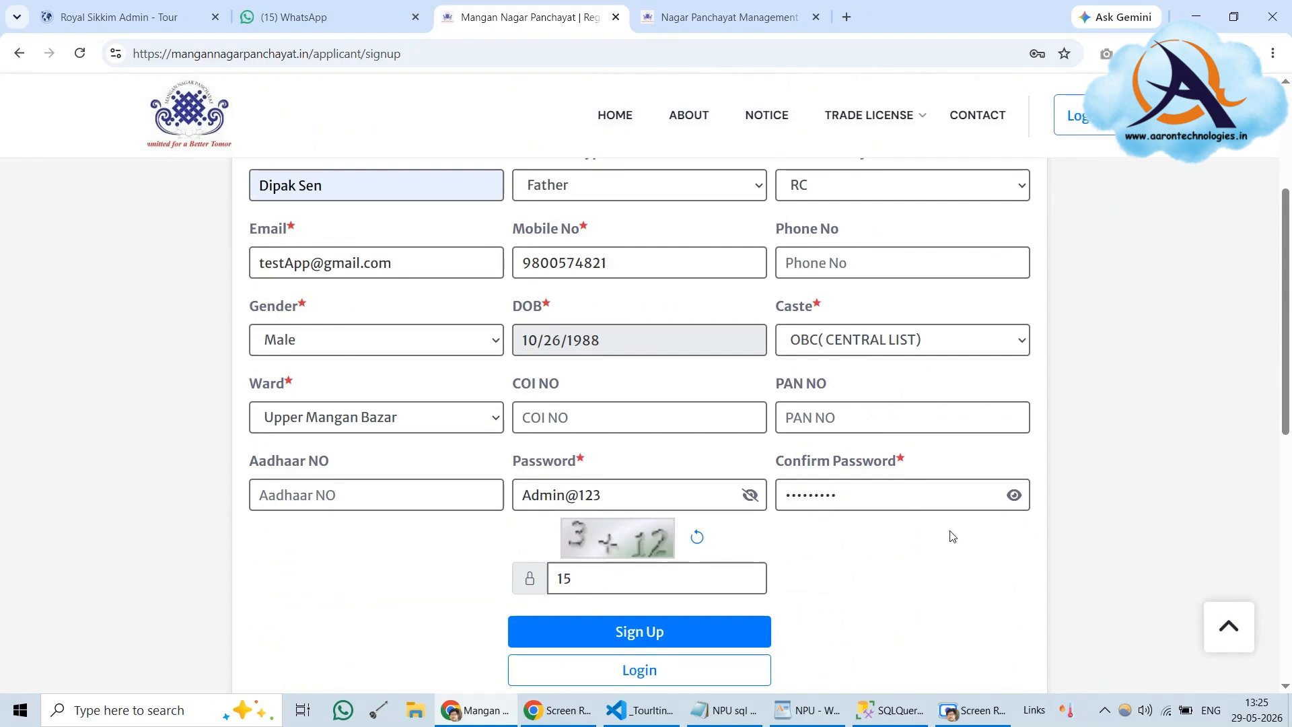
scroll(951, 535, up, 5)
scroll(953, 537, down, 5)
scroll(953, 537, up, 1)
click(668, 636)
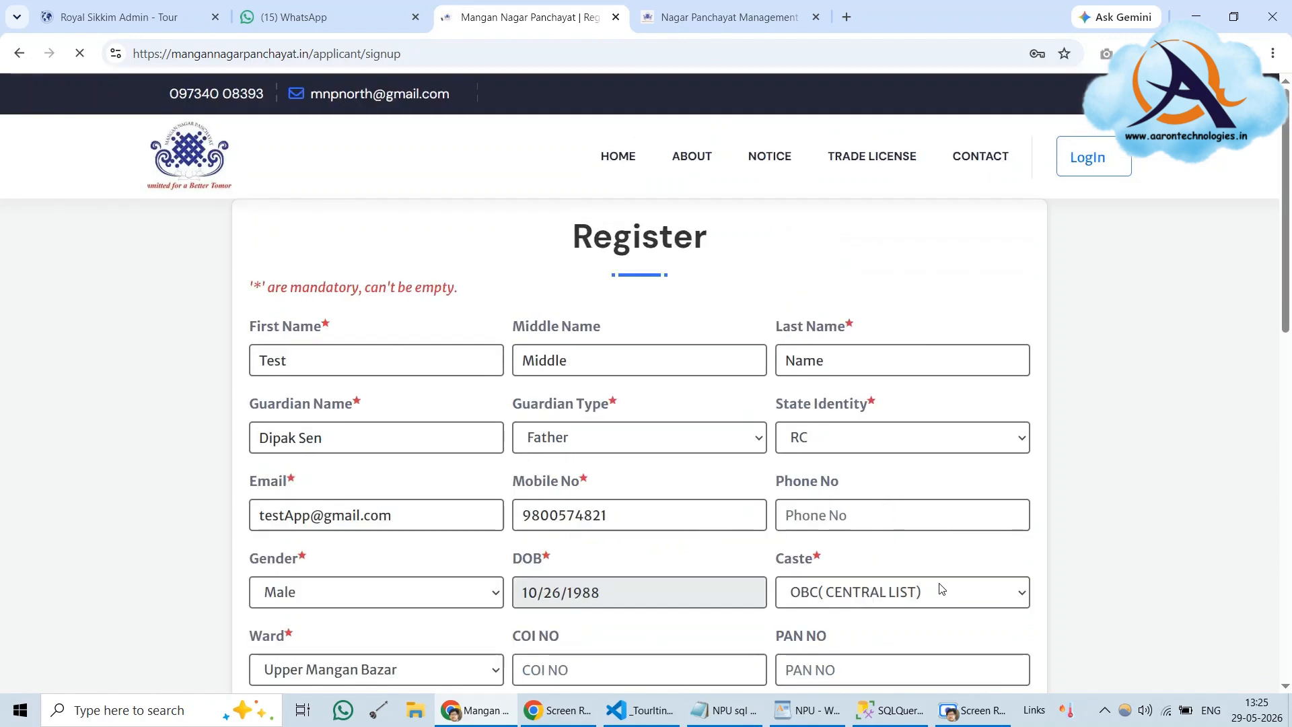
Answer the new captcha with 79
scroll(767, 505, down, 6)
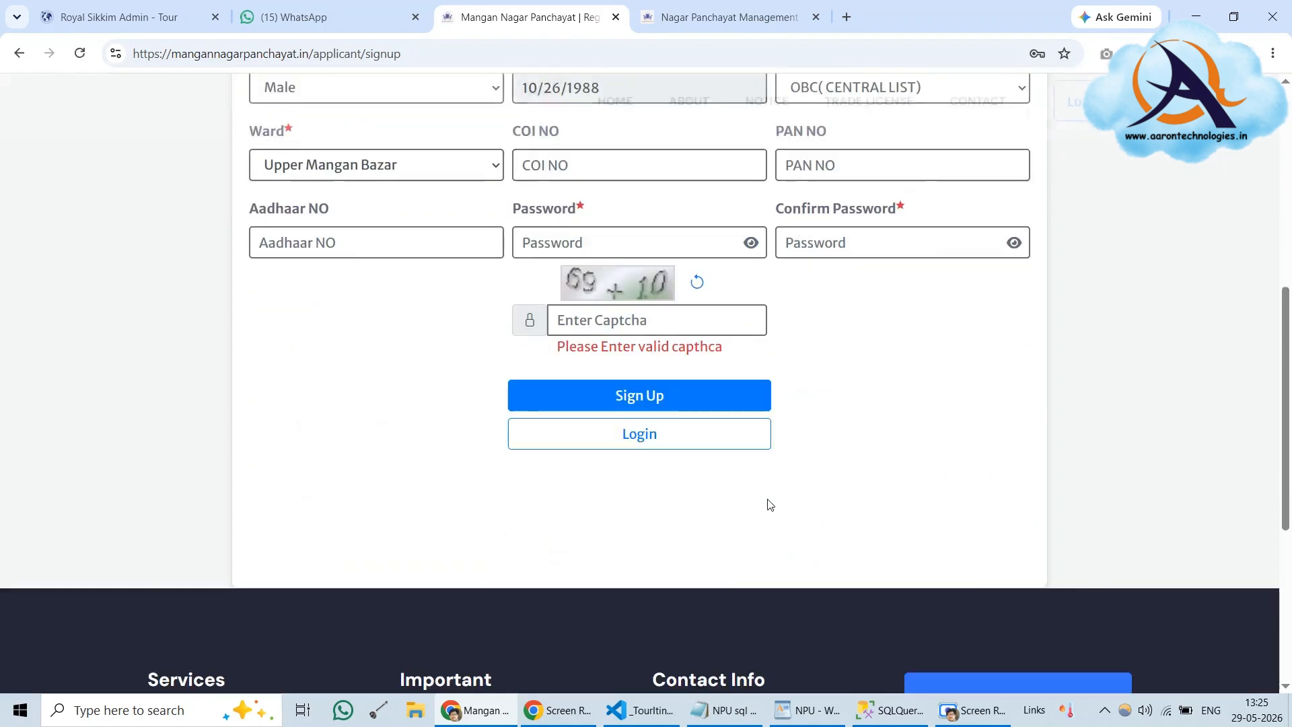
scroll(767, 504, up, 1)
scroll(767, 505, up, 1)
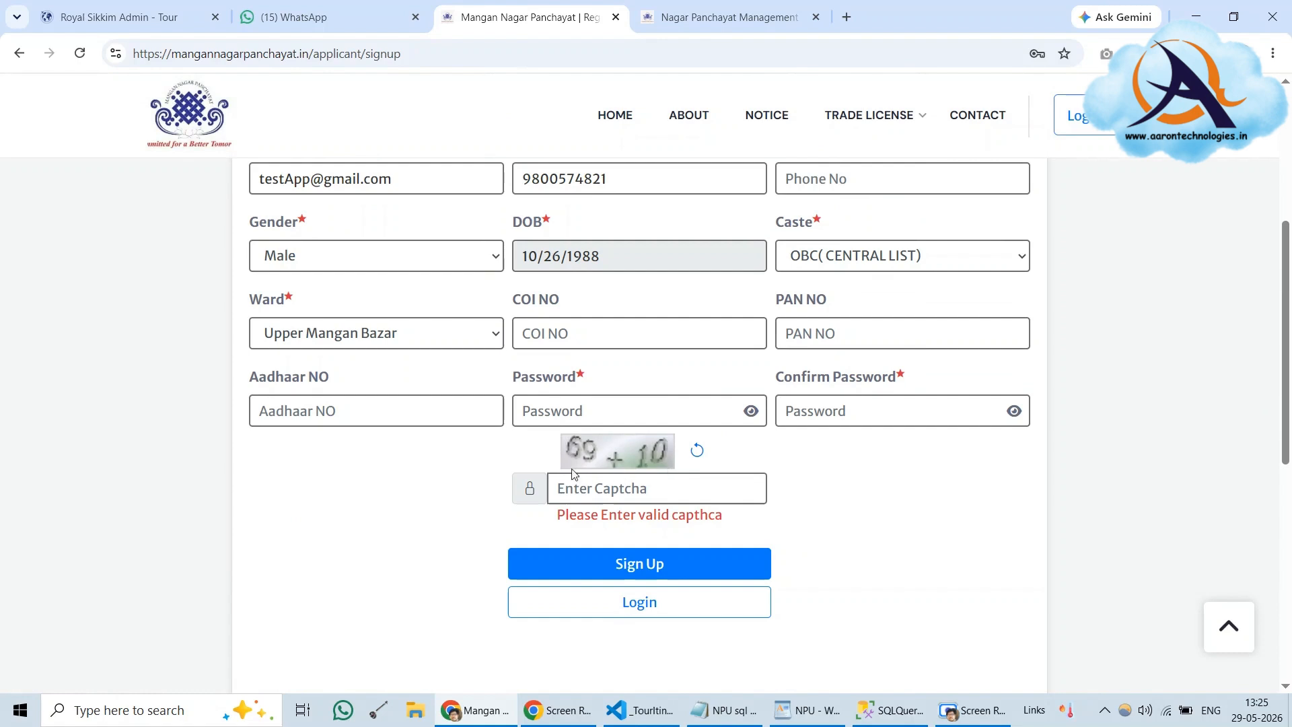
click(659, 488)
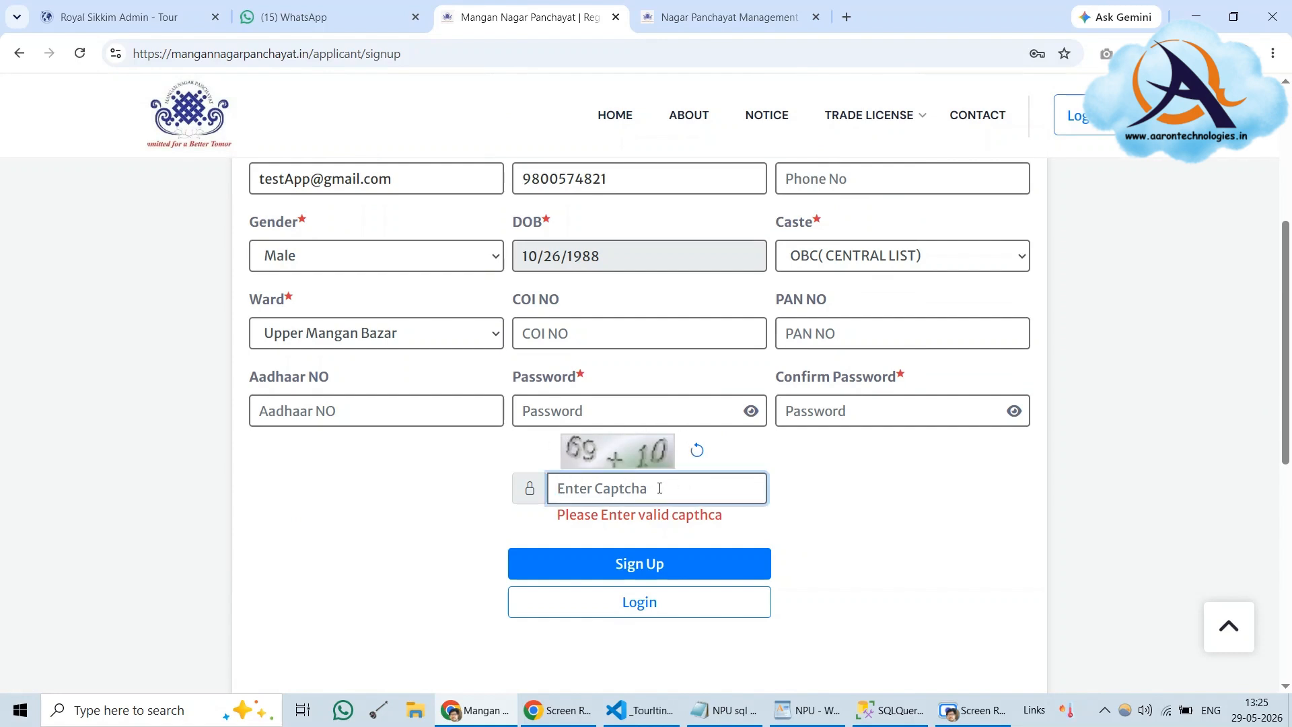
text(79)
Paste the password into both password fields, resubmit, and dismiss the success message
right_click(601, 410)
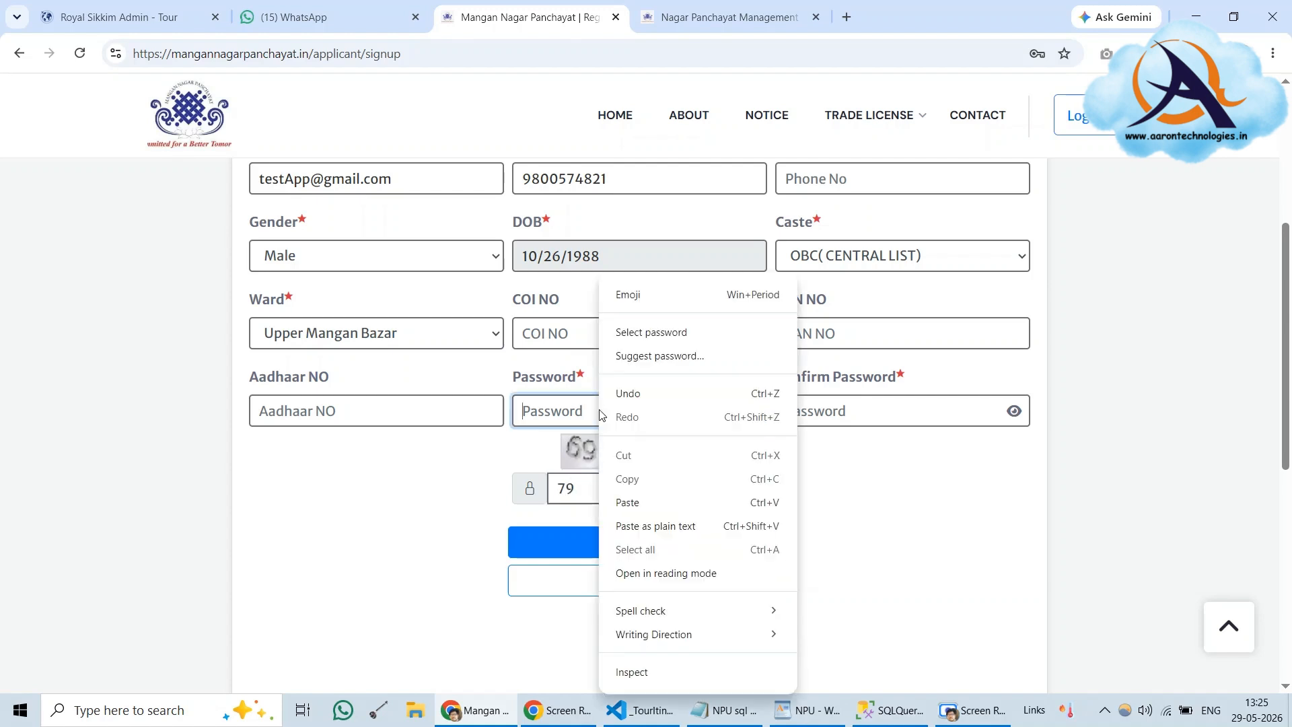
click(633, 498)
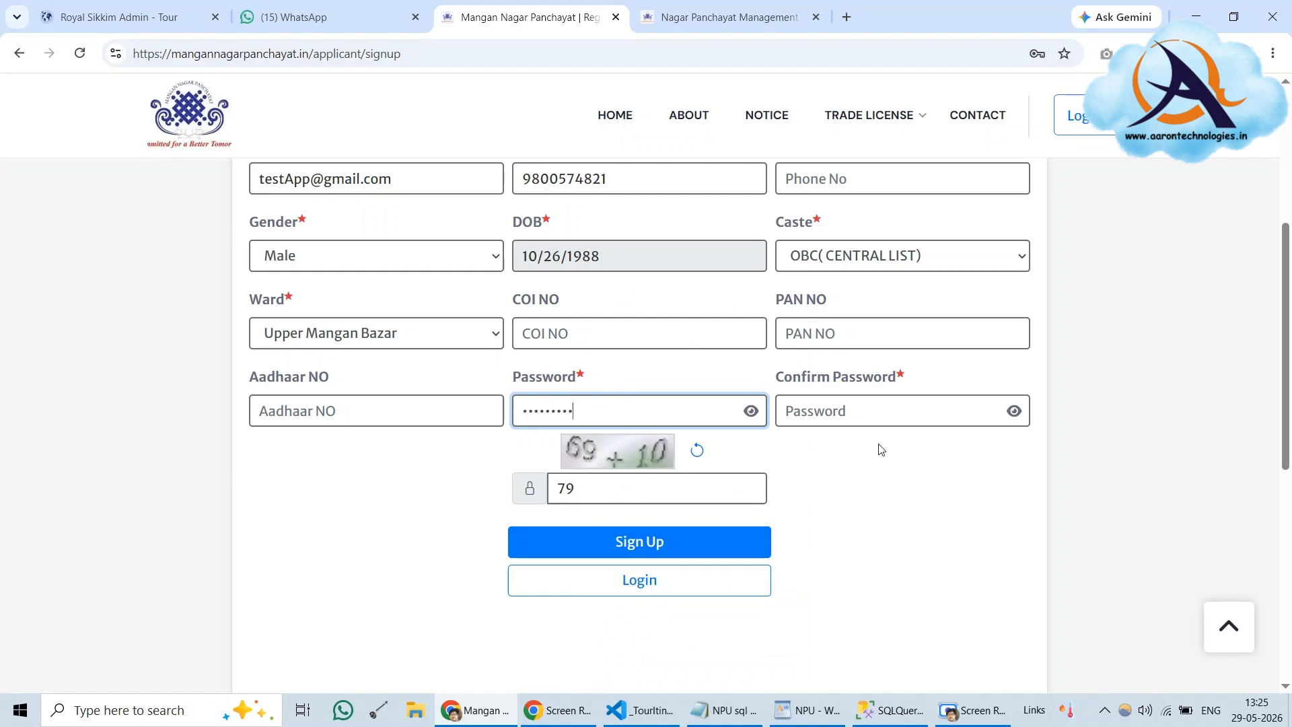
right_click(879, 411)
click(915, 504)
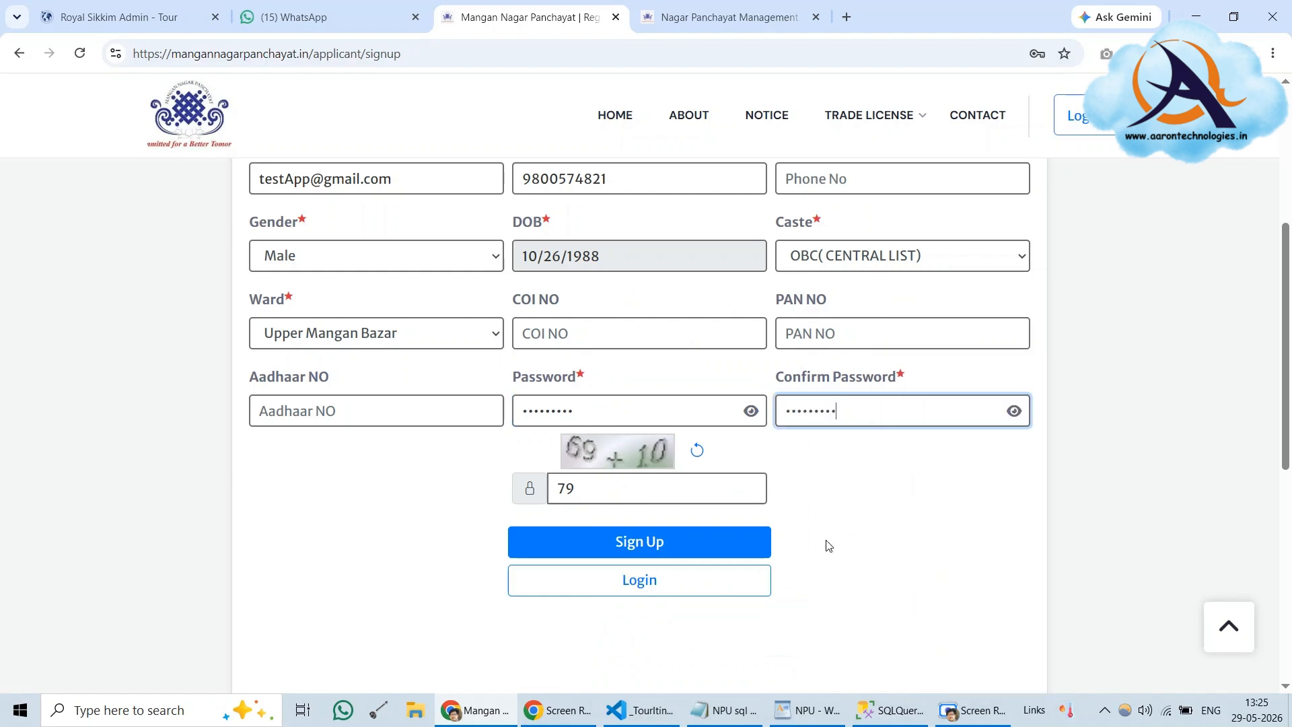
scroll(902, 534, up, 1)
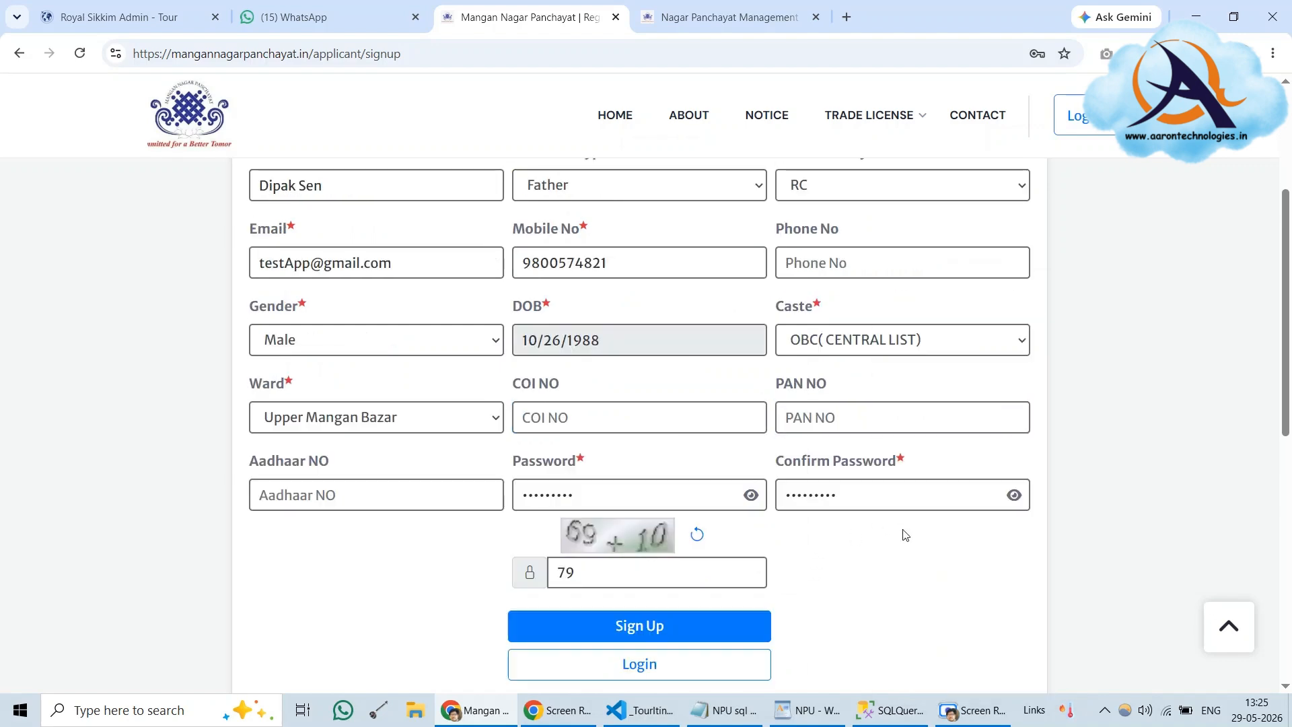
scroll(902, 535, up, 3)
scroll(902, 531, down, 5)
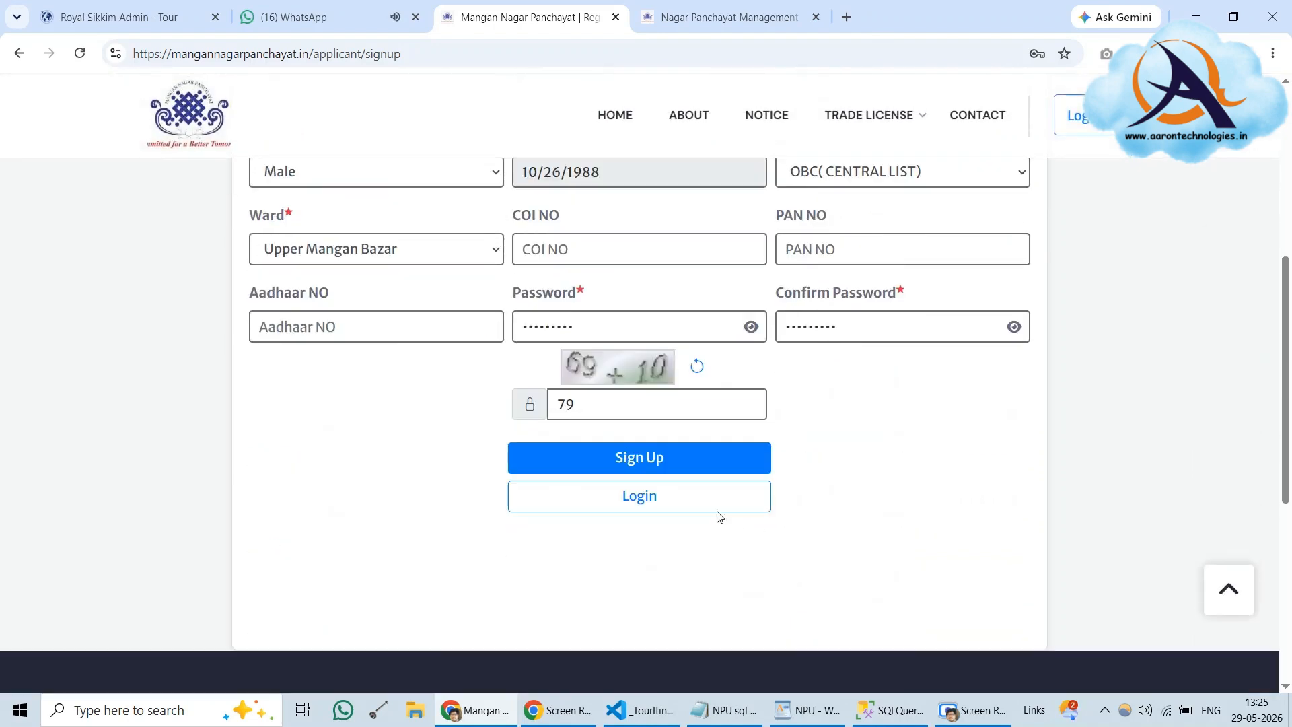
click(680, 466)
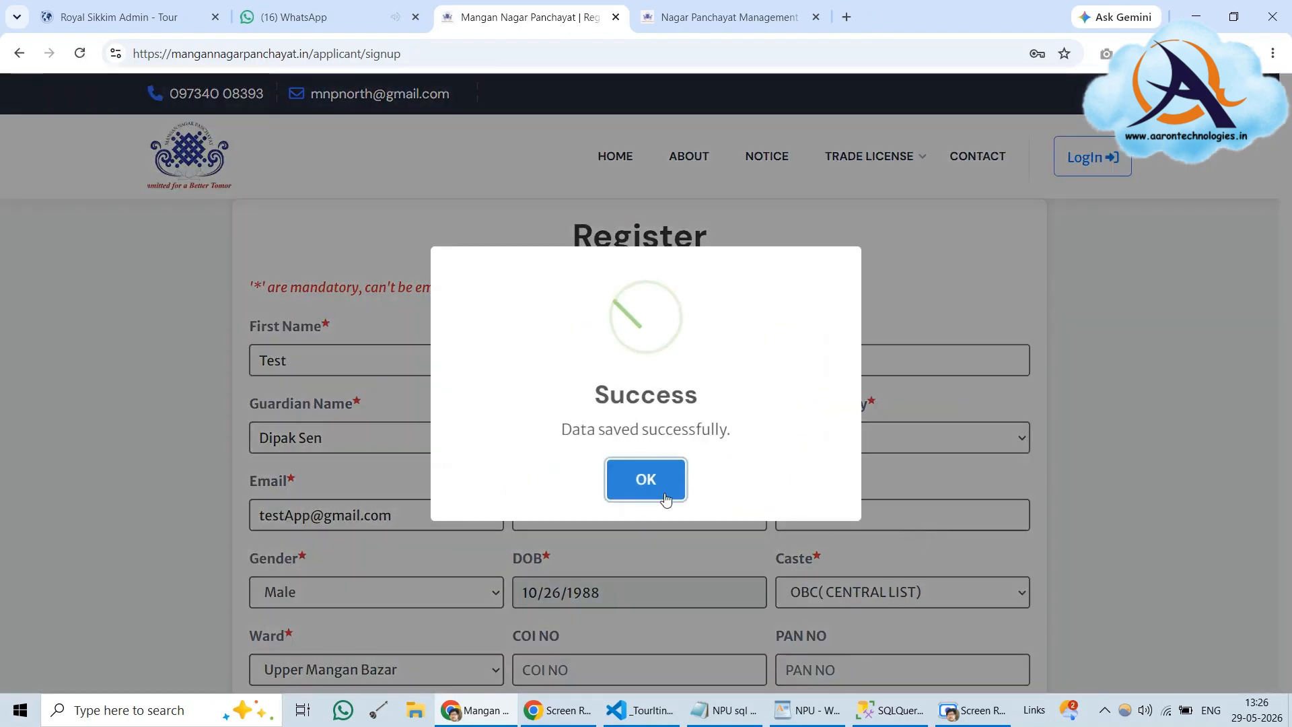
click(658, 490)
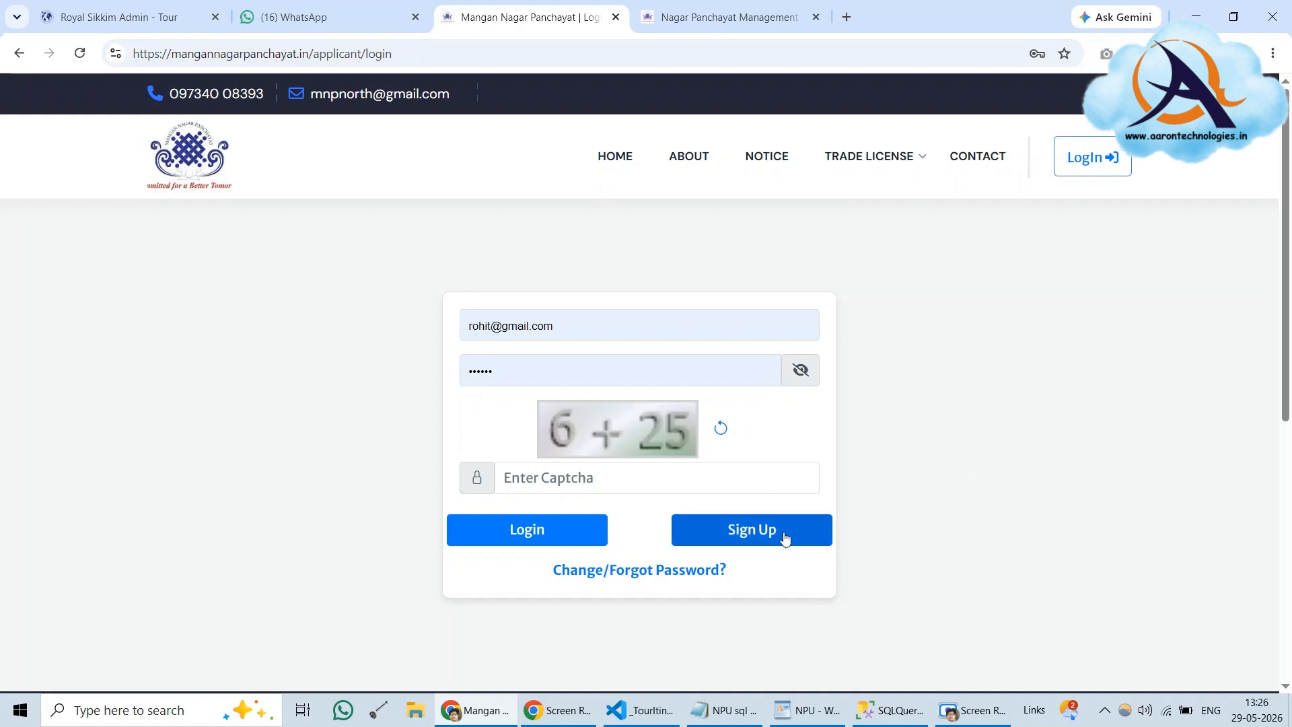
Revisit the registration form, then return to the applicant login page via the header Login link
click(812, 536)
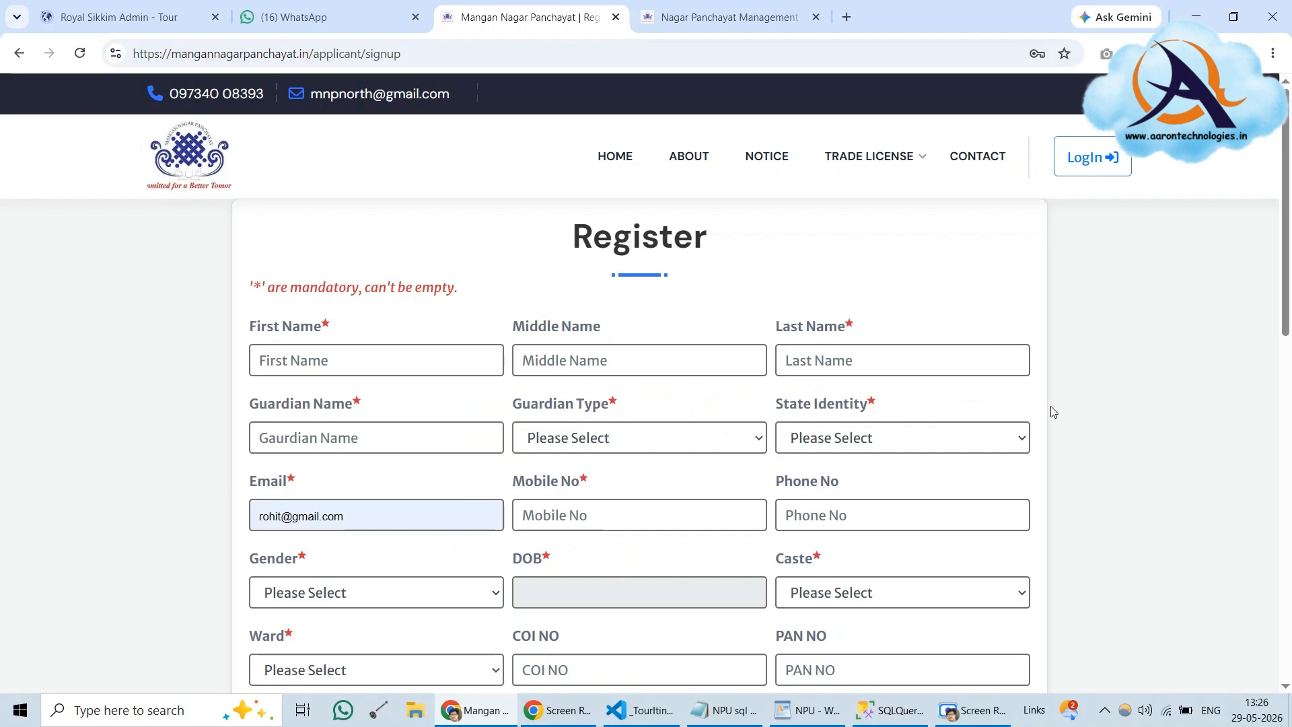
scroll(1053, 412, down, 5)
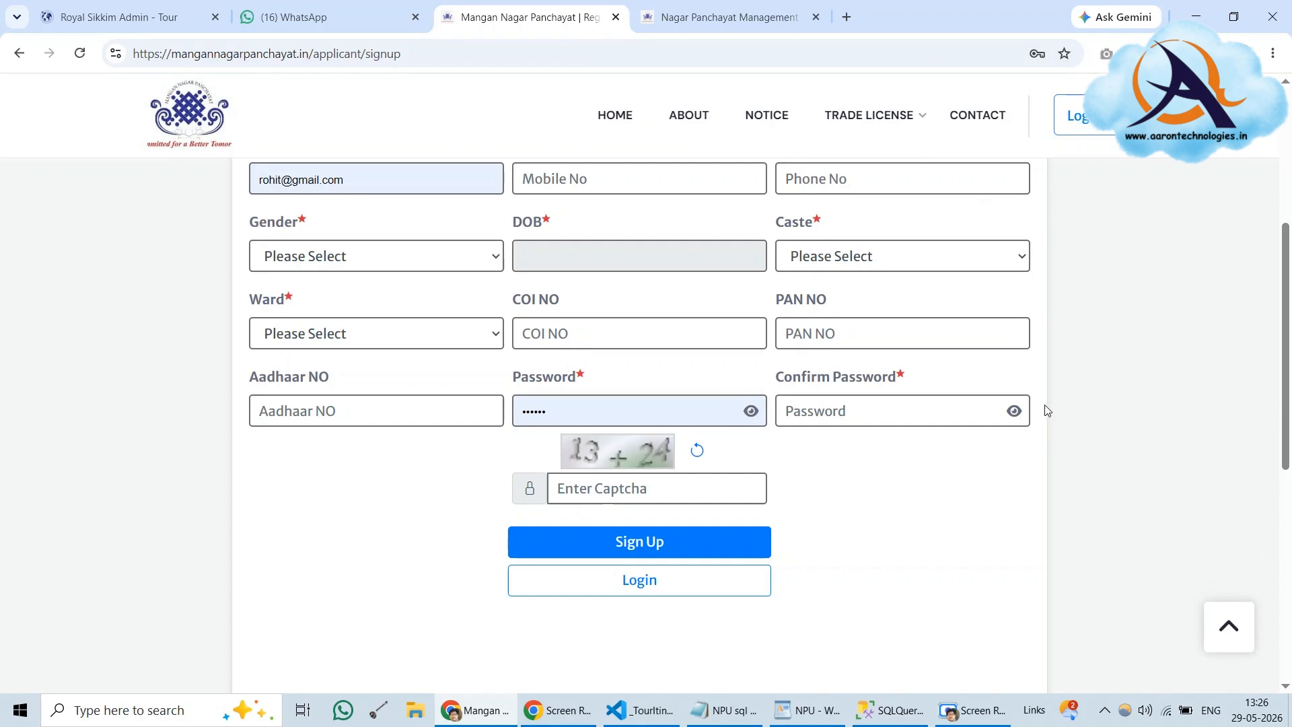
scroll(1047, 410, up, 1)
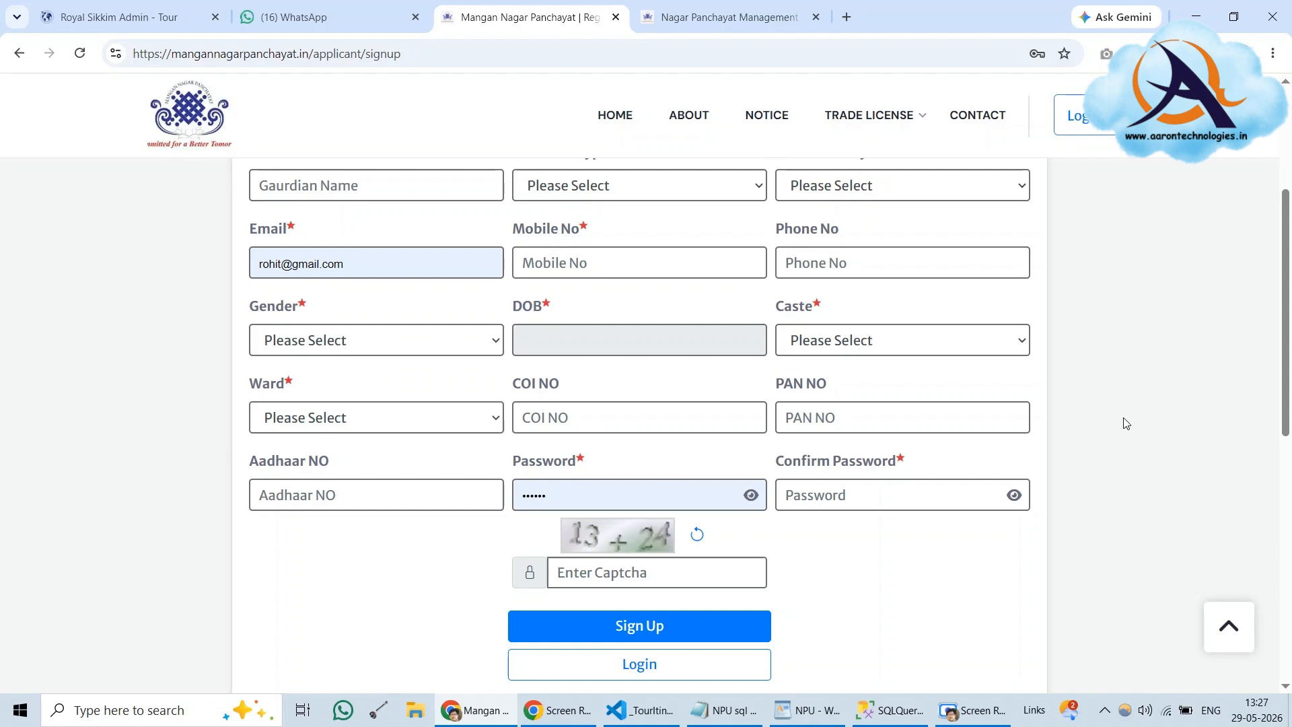
click(1085, 124)
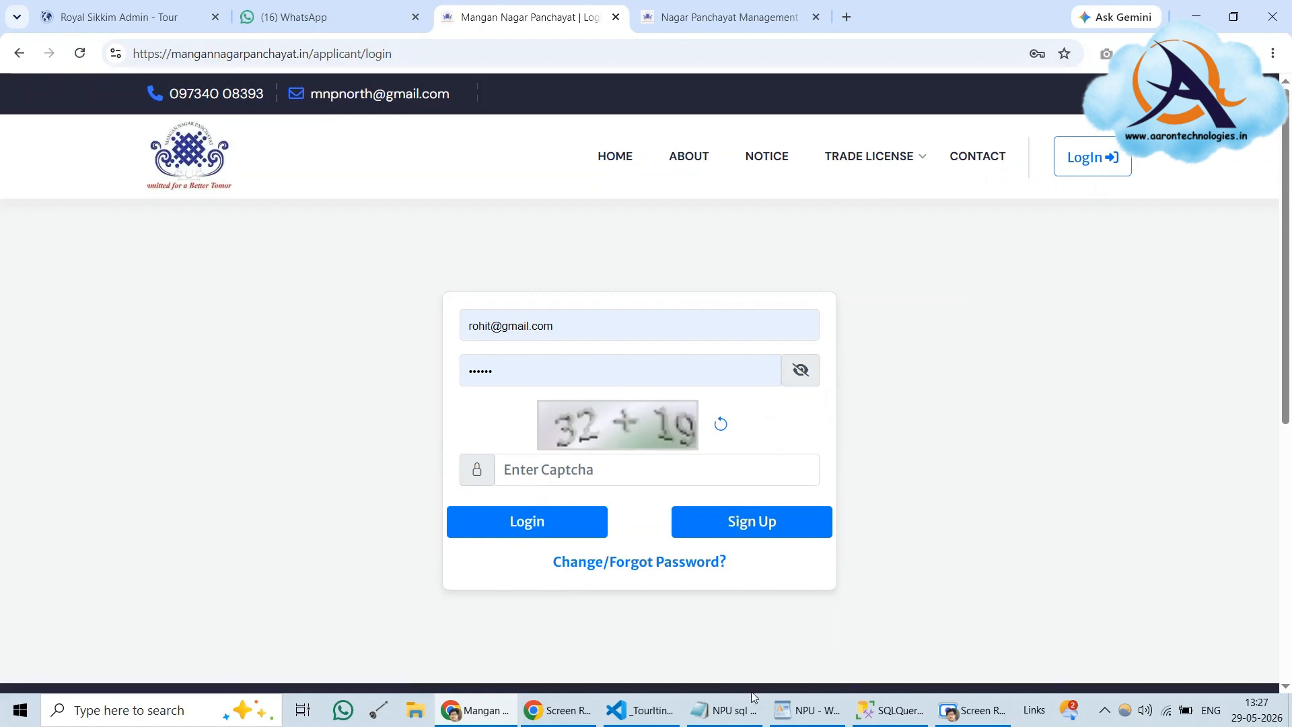
Copy the test e-mail from the WordPad notes and paste it over the login e-mail field
click(730, 715)
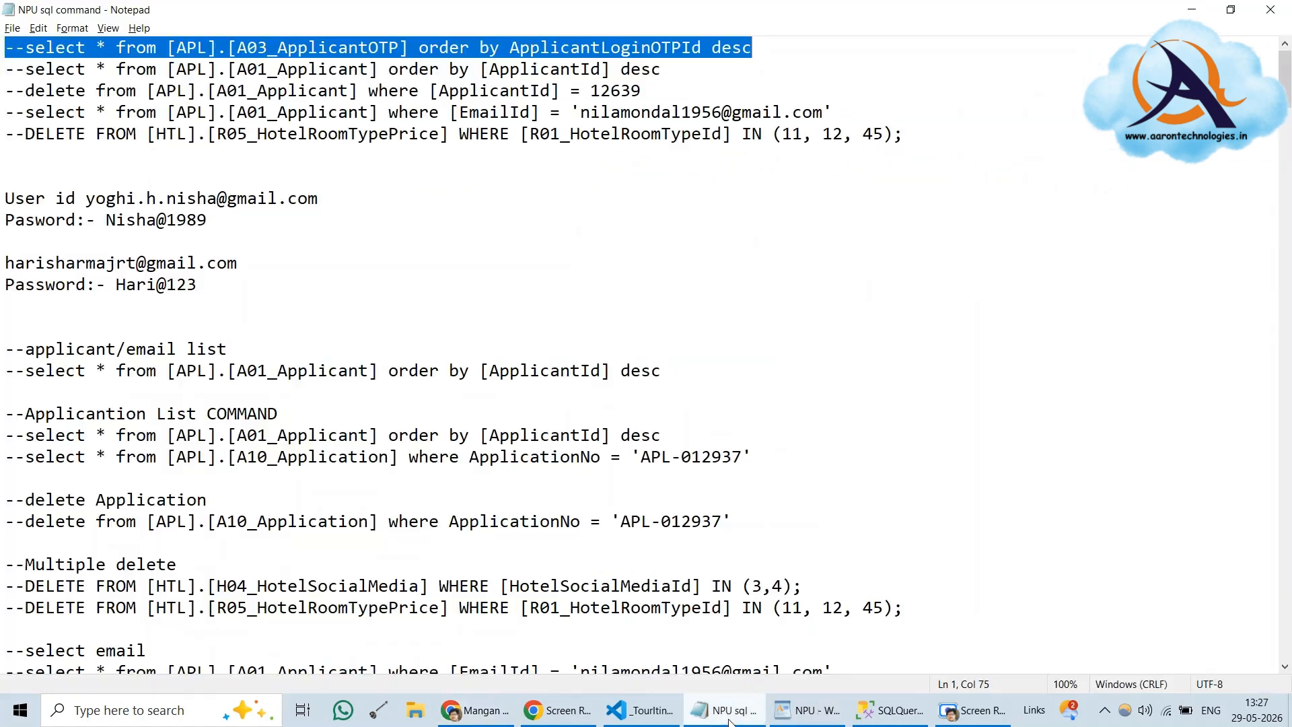
click(806, 711)
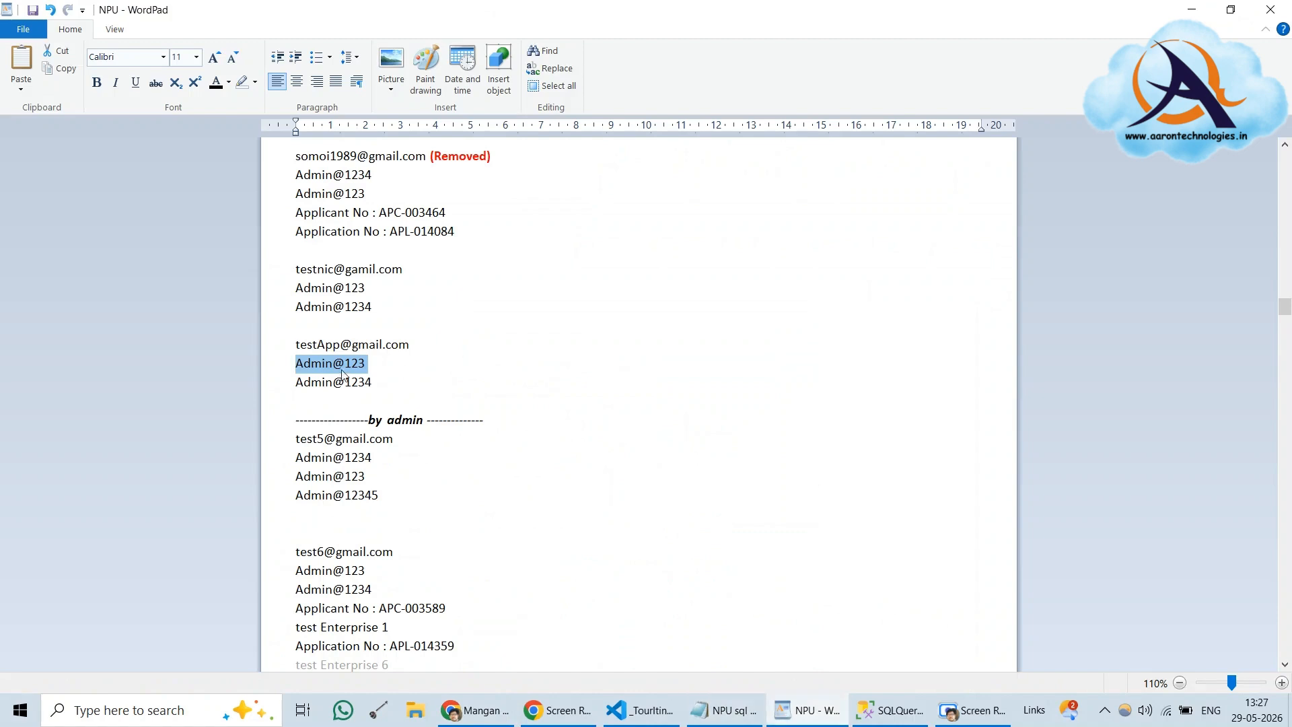
double_click(341, 345)
right_click(340, 346)
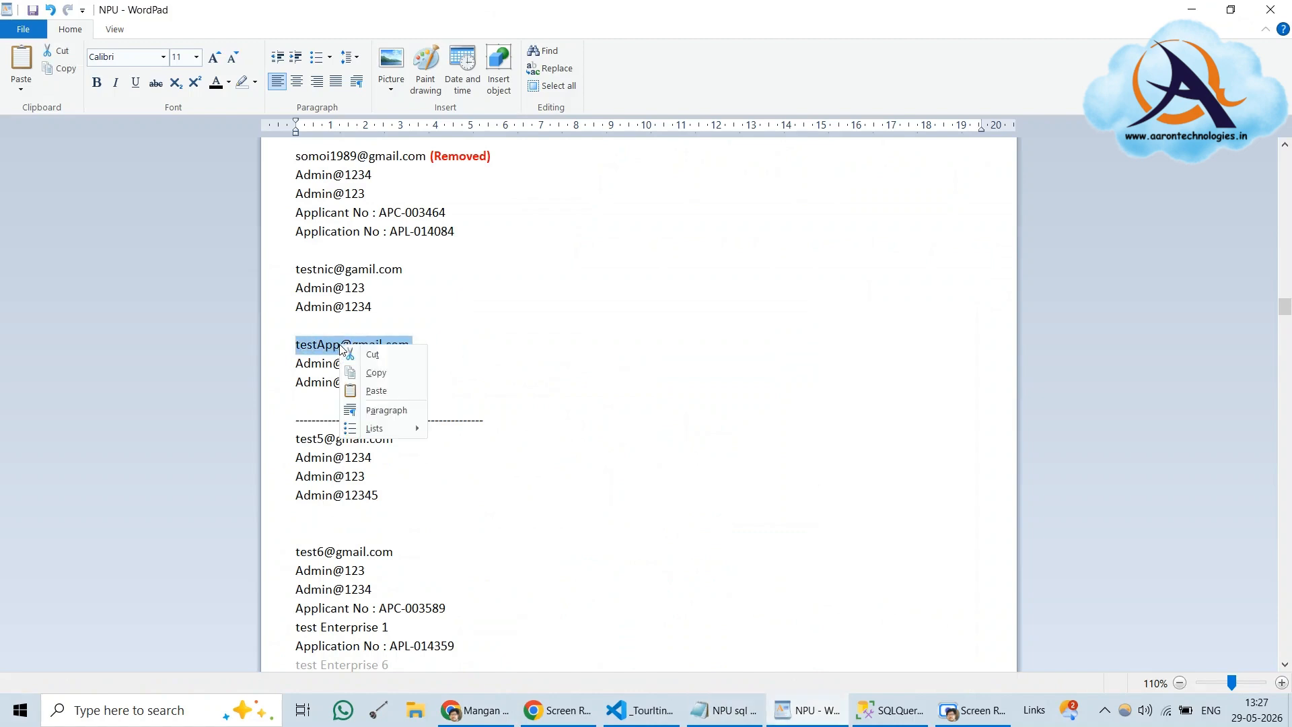
click(375, 374)
click(507, 716)
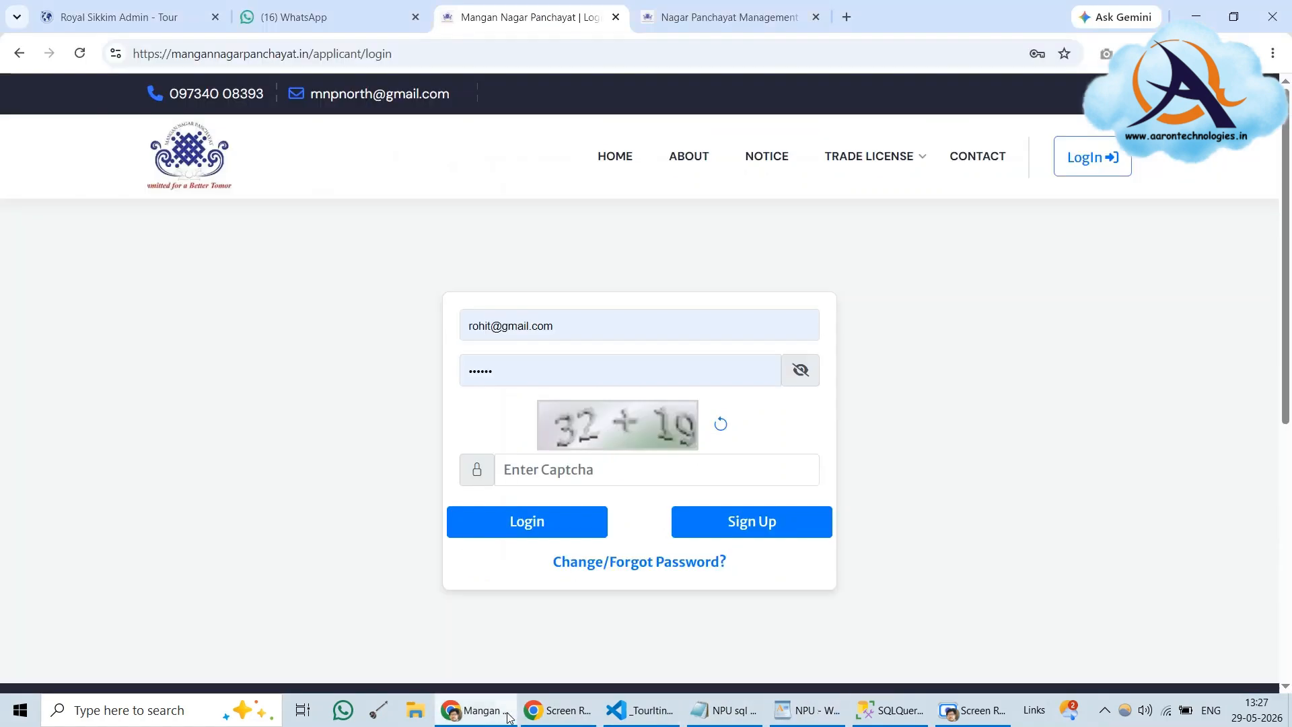
click(565, 326)
key(ctrl+a)
right_click(514, 326)
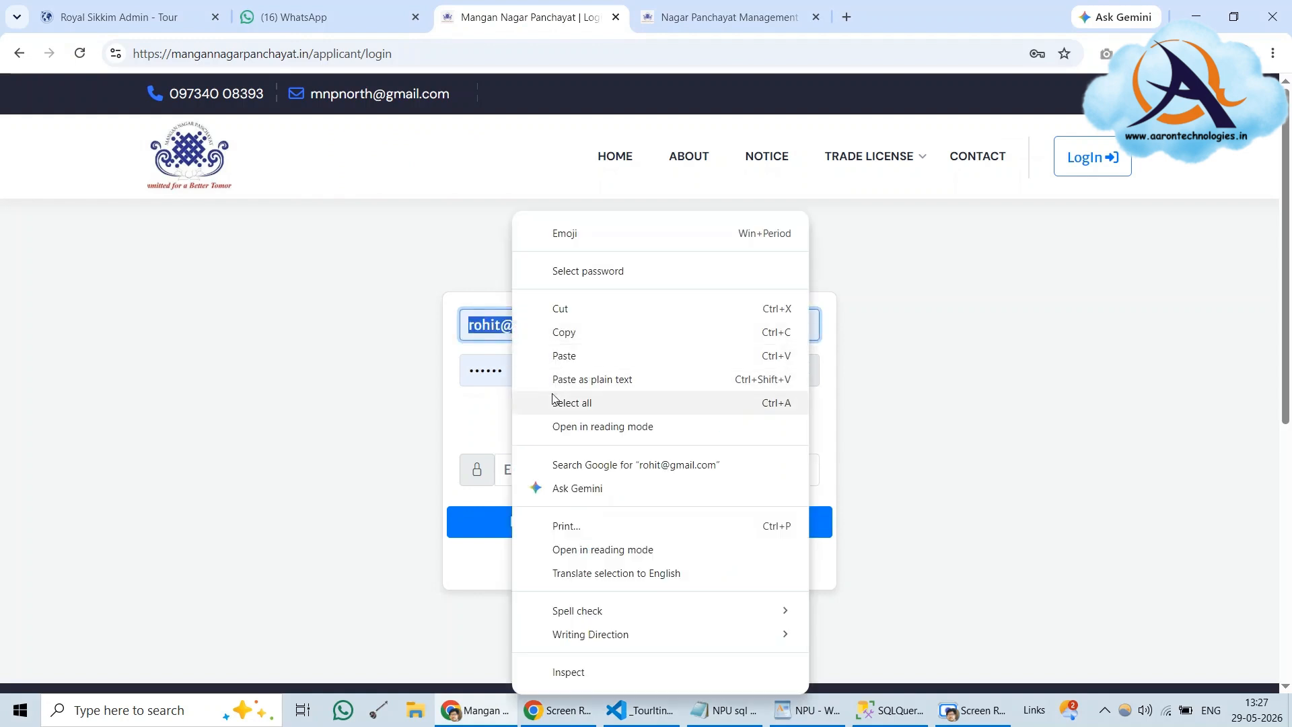
click(565, 355)
Copy the saved password from the notes and paste it into the login password field
mouse_move(615, 723)
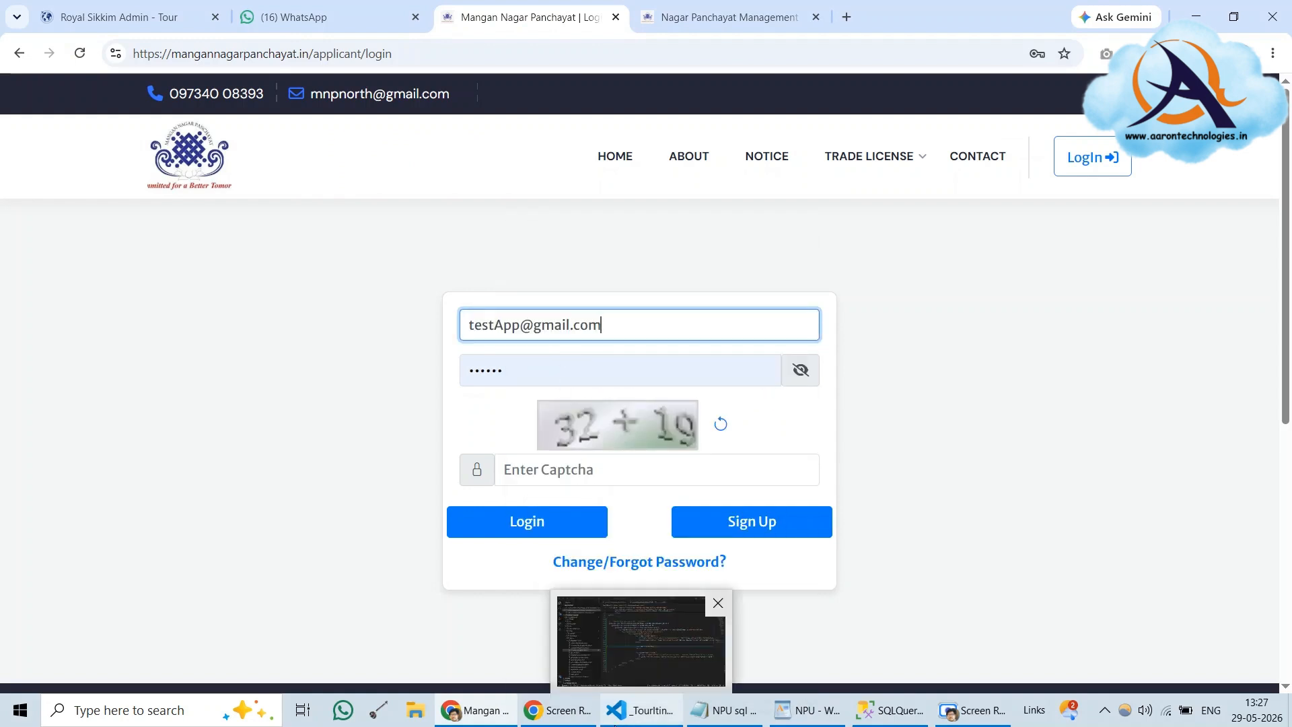
mouse_move(726, 724)
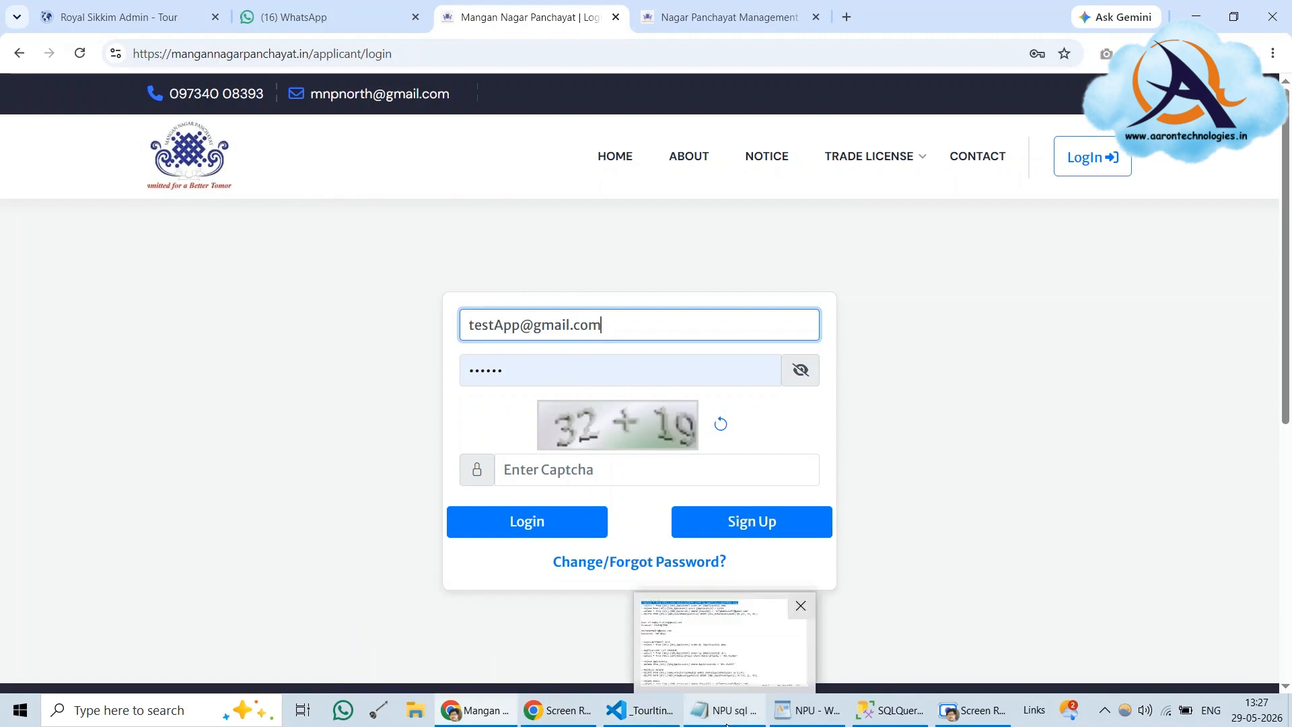
click(779, 722)
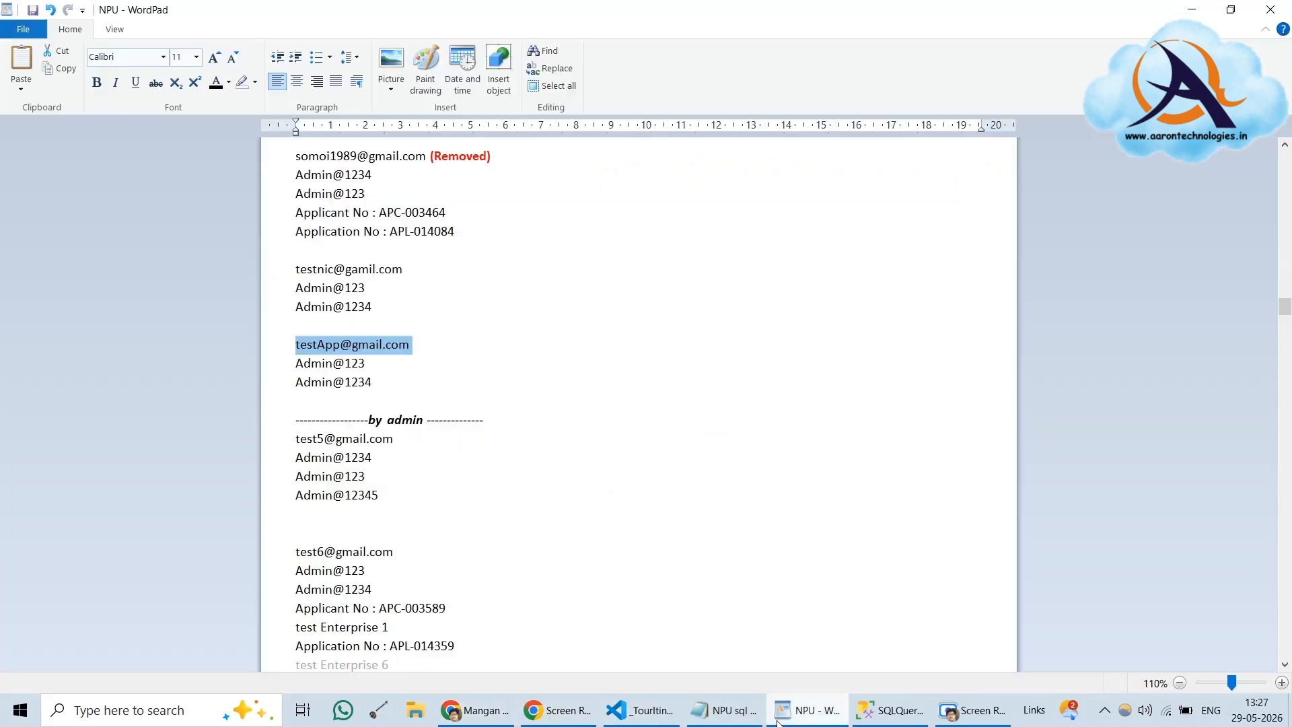
triple_click(331, 384)
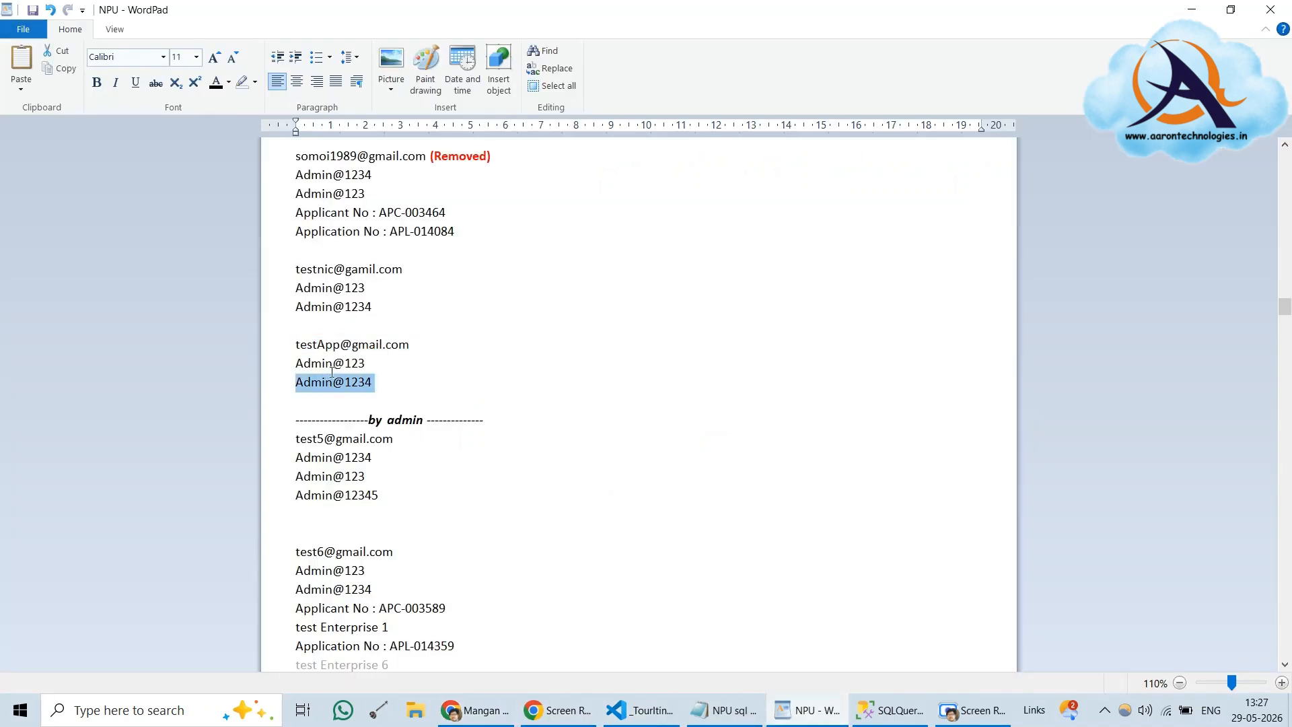
double_click(340, 364)
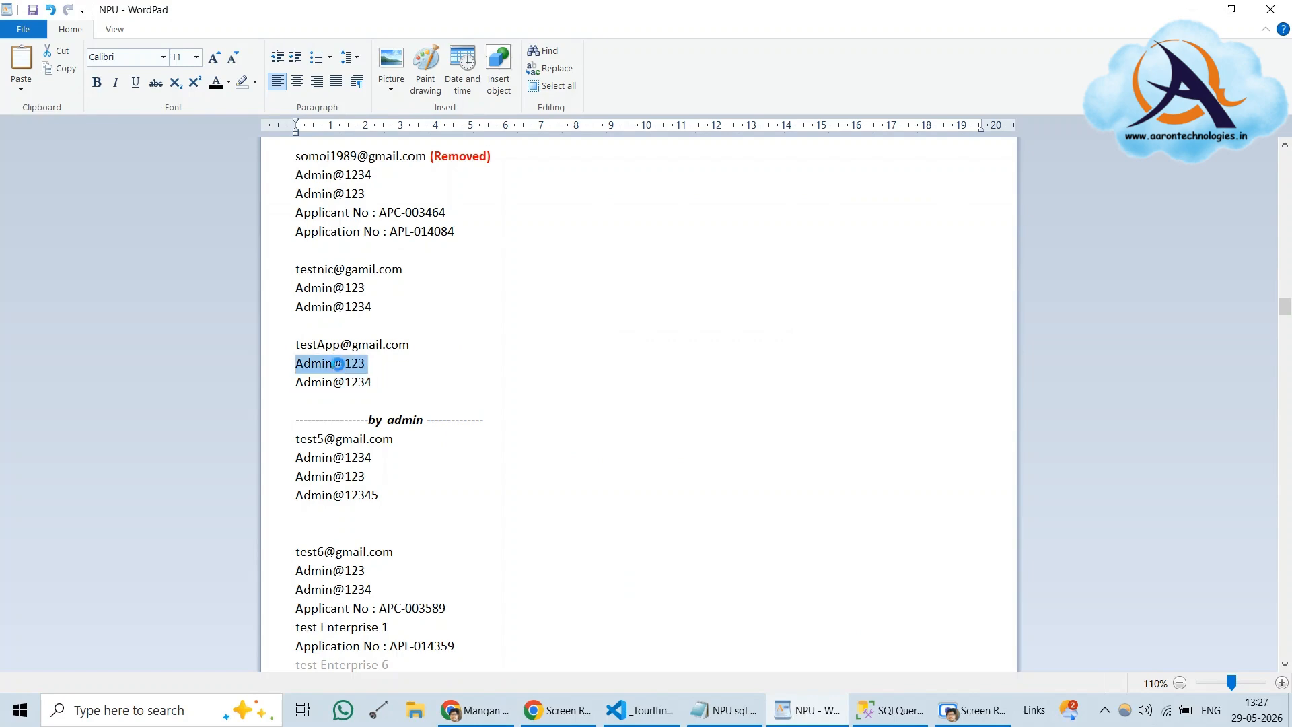
key(alt+Tab)
double_click(534, 364)
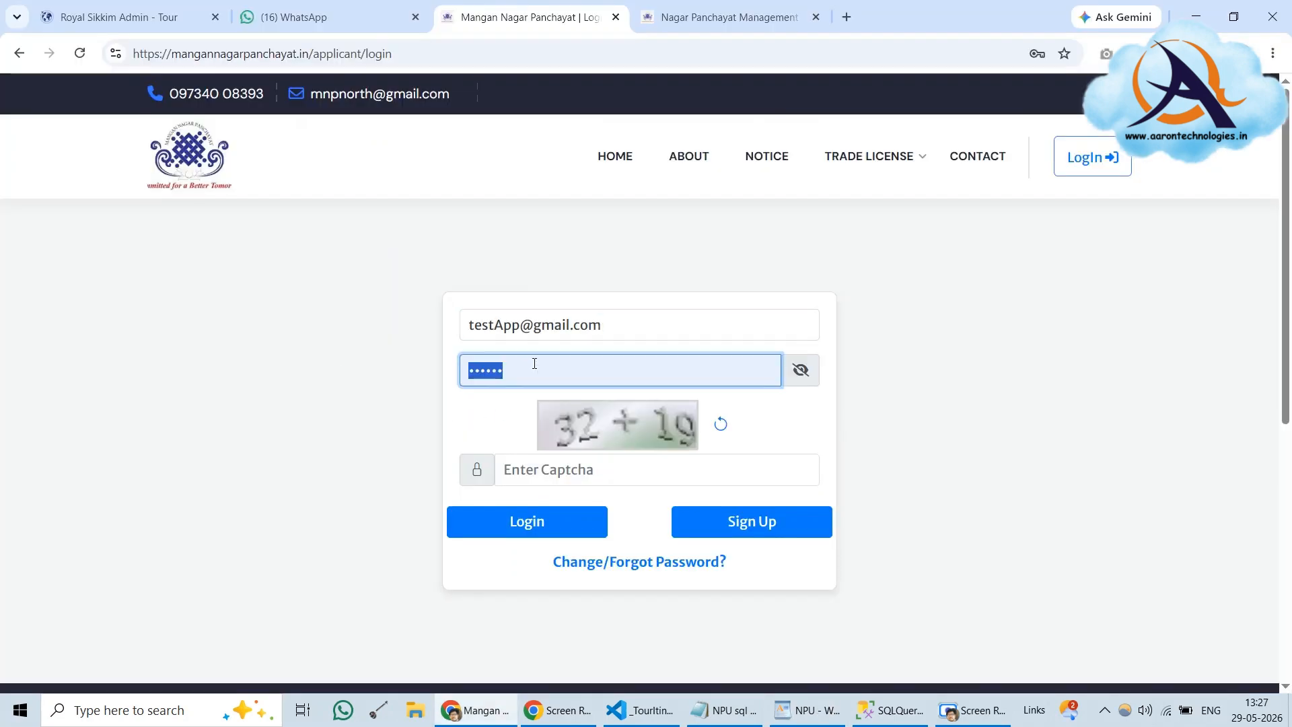
key(ctrl+v)
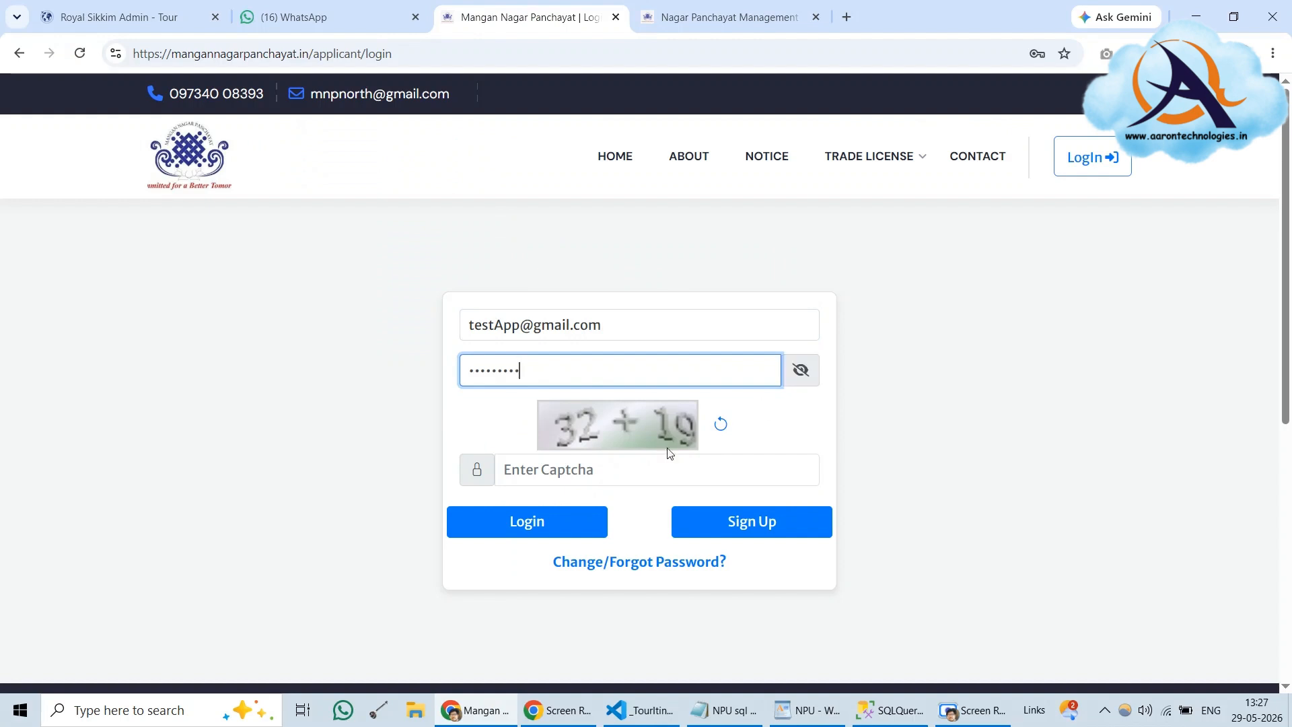
click(652, 467)
Log in with a refreshed captcha answered as 97 and select the first-time must-change-password warning
click(720, 424)
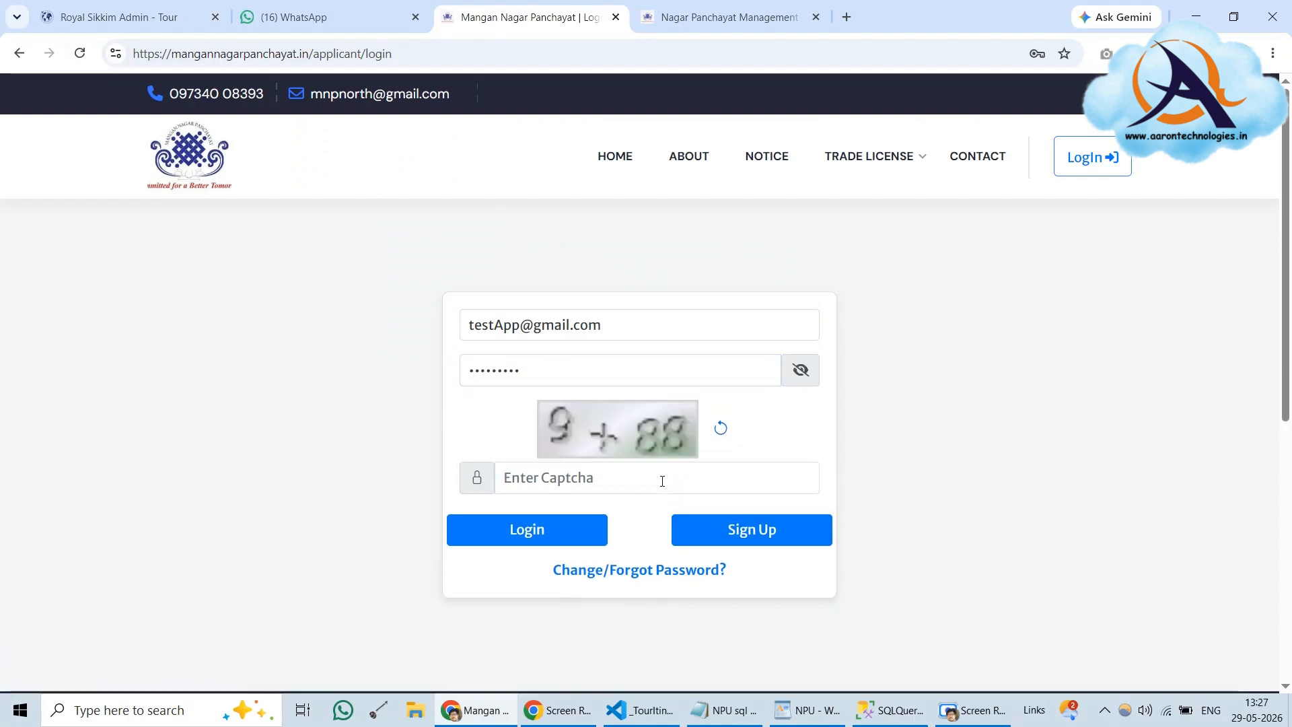
click(660, 473)
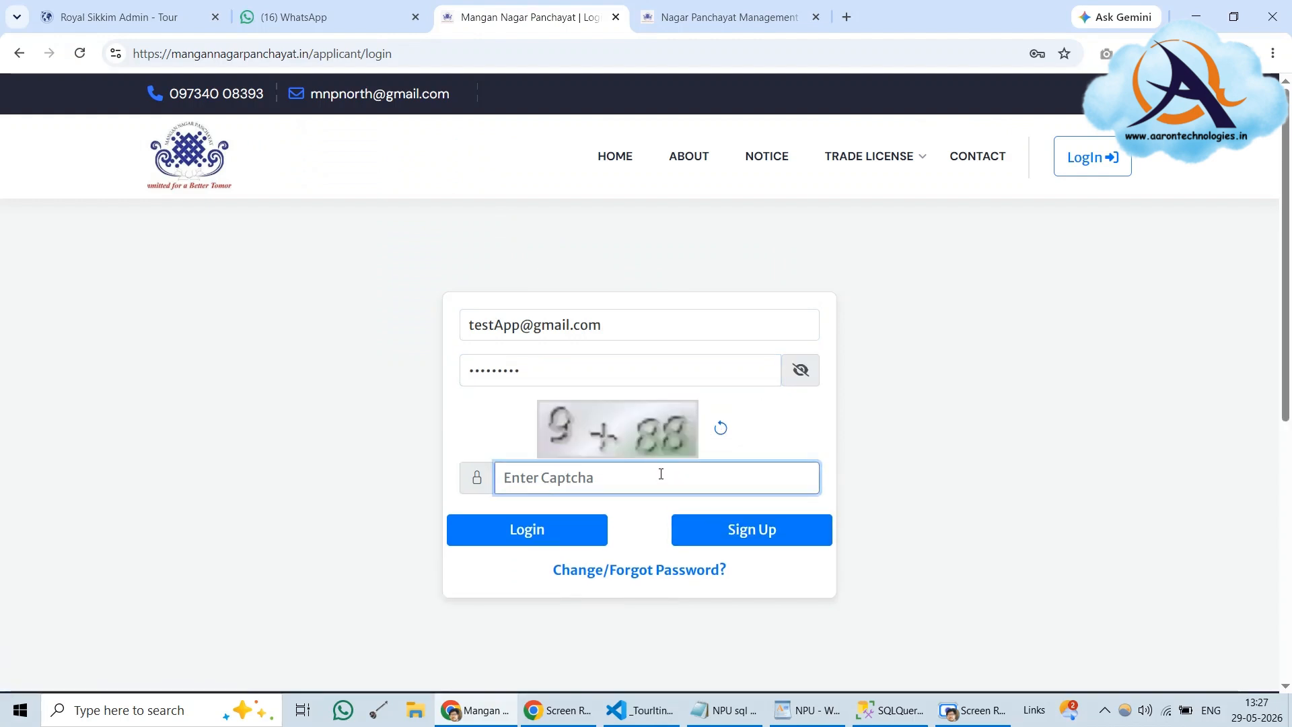
text(97)
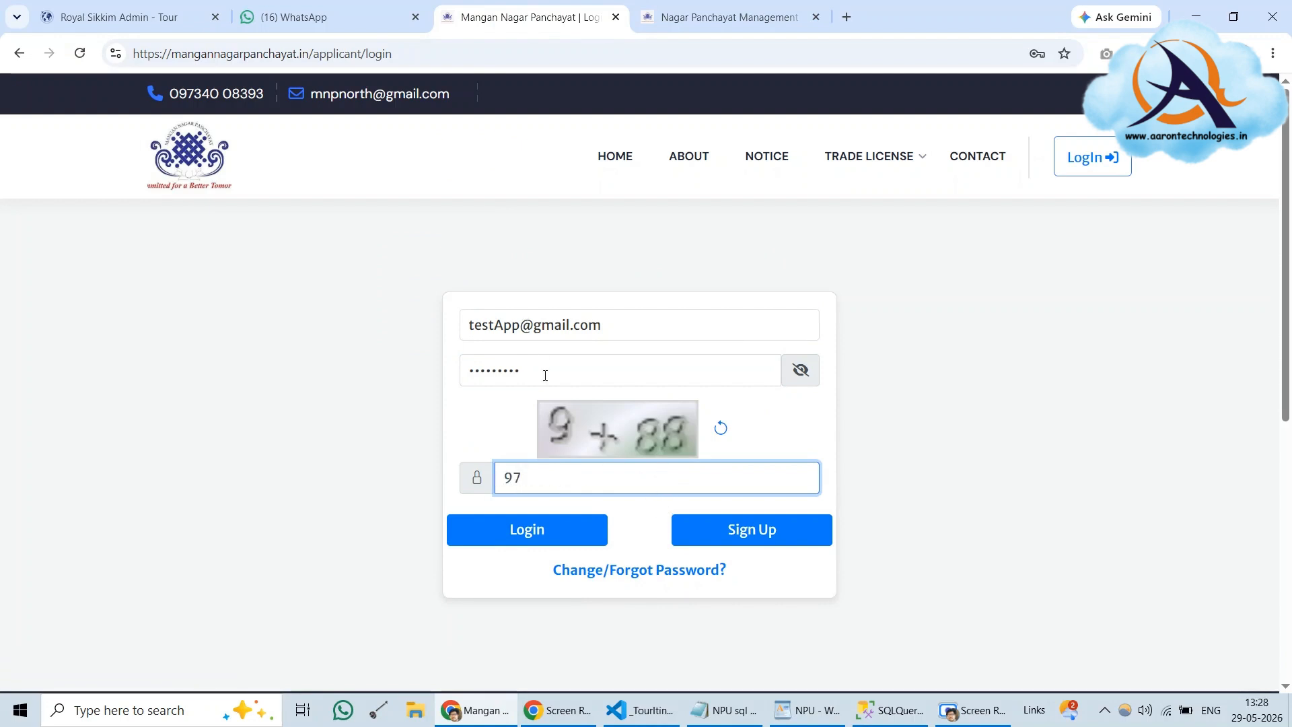
click(536, 534)
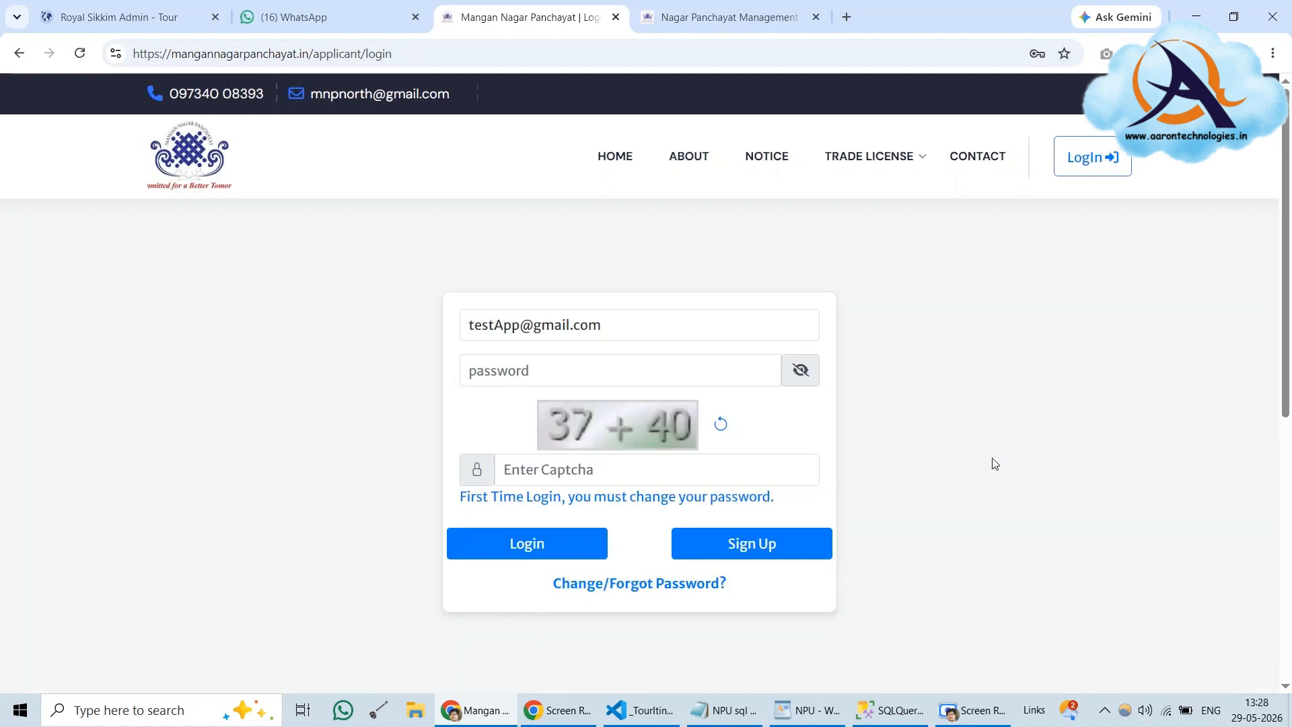
triple_click(635, 499)
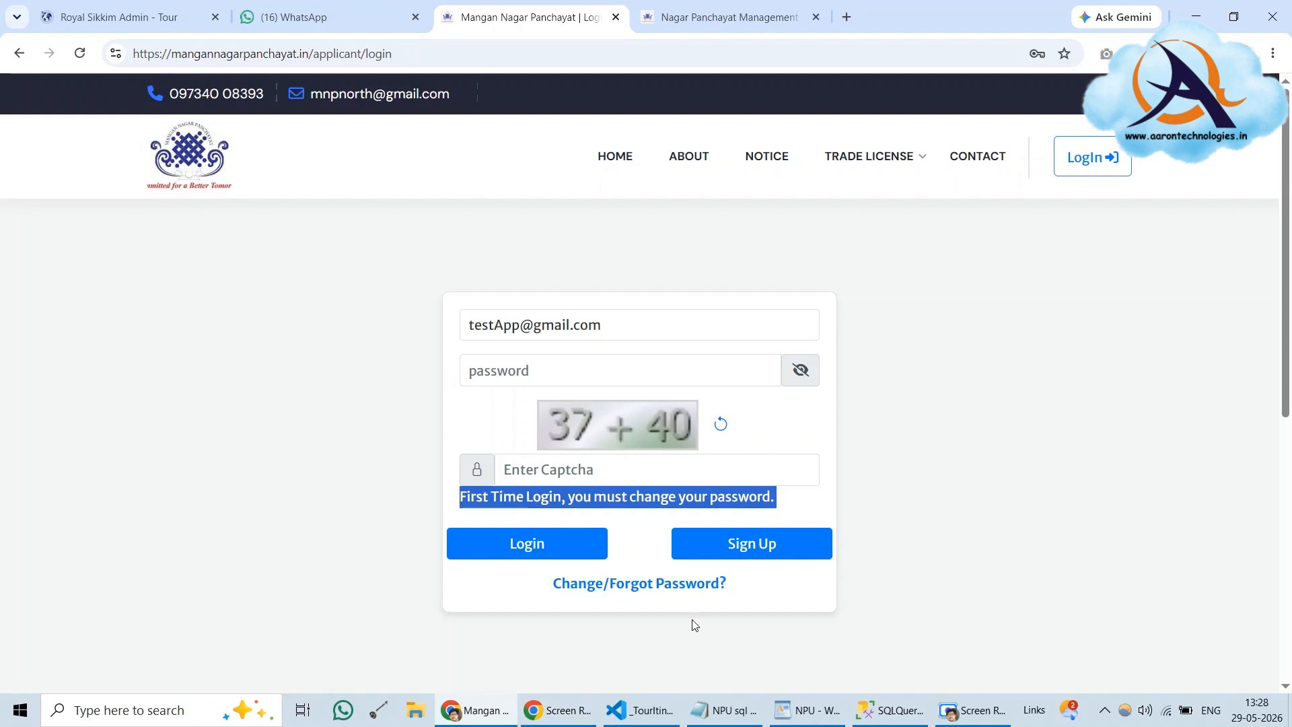
Open the Change/Forgot Password page and copy the test applicant's e-mail from the WordPad notes
click(648, 589)
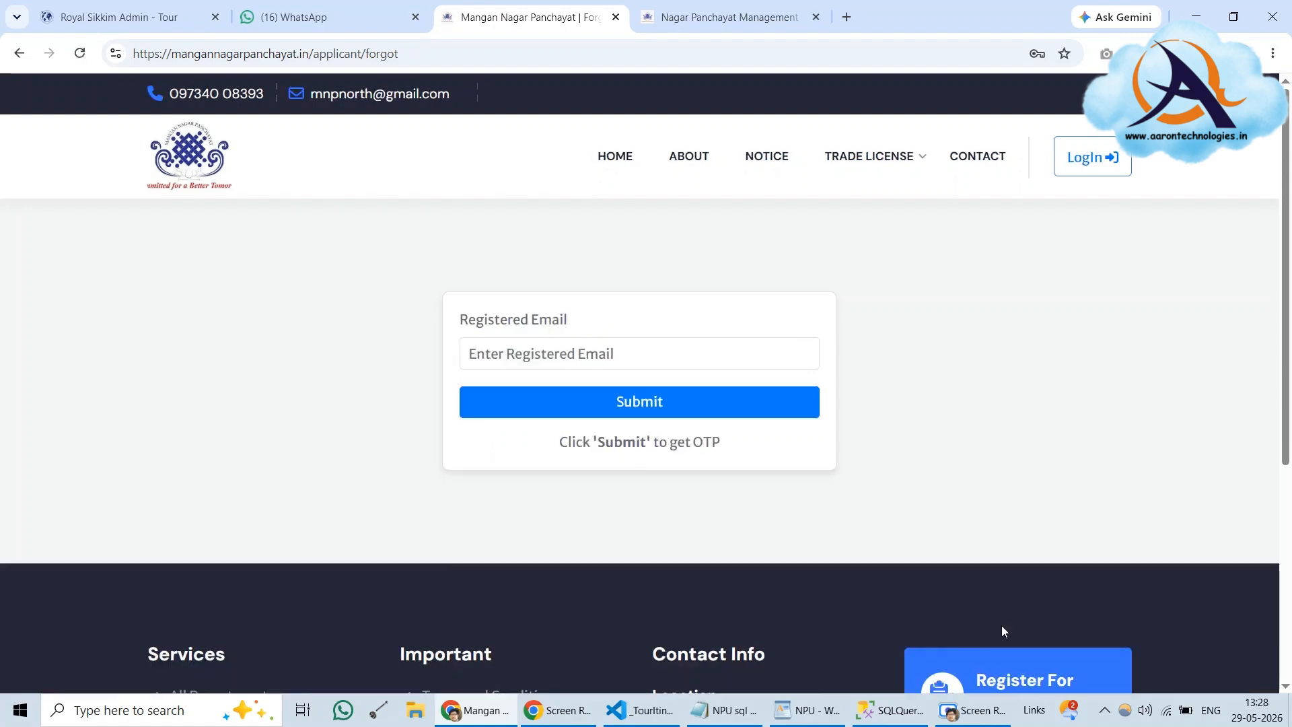
click(587, 358)
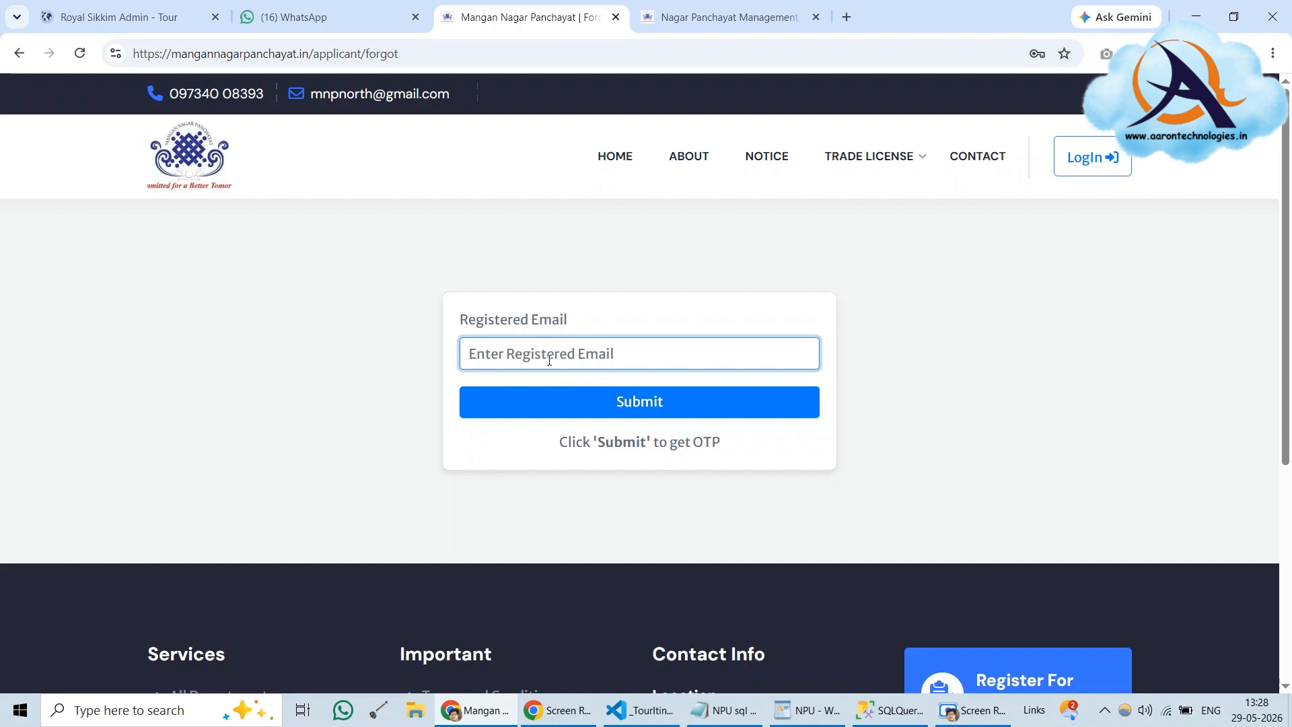
click(805, 715)
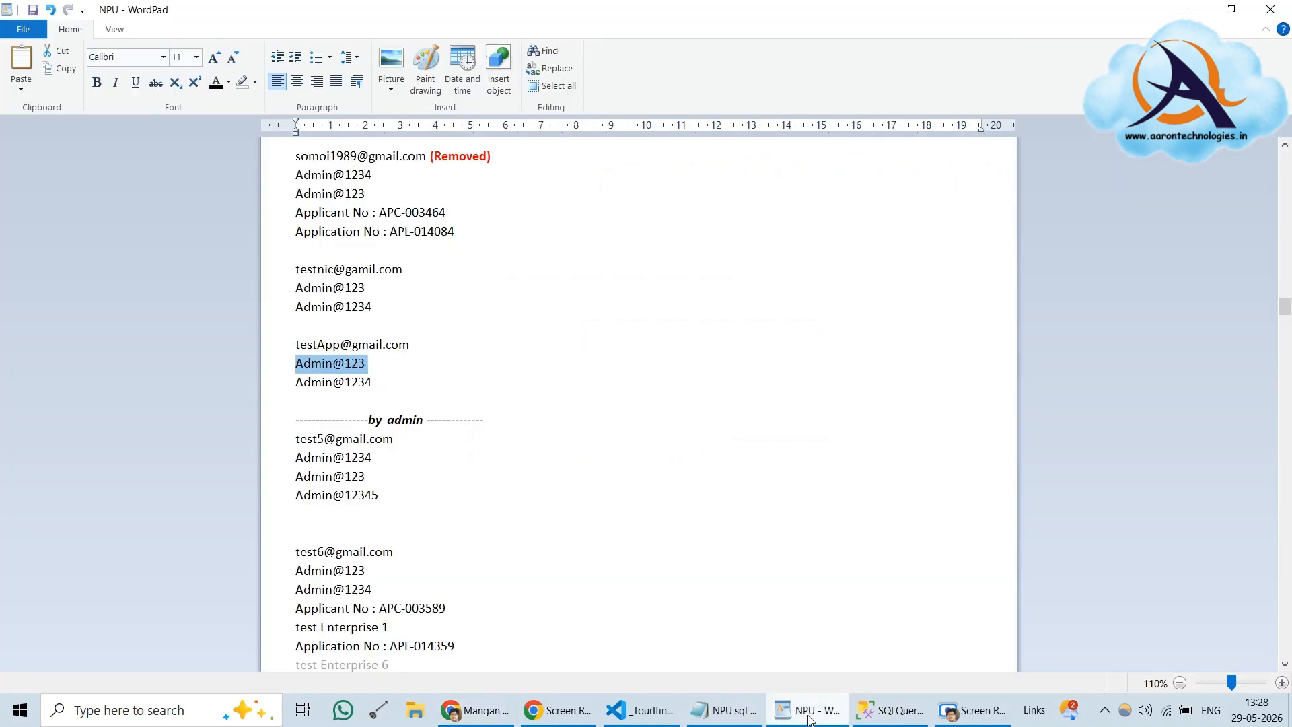
click(808, 718)
click(809, 718)
click(269, 345)
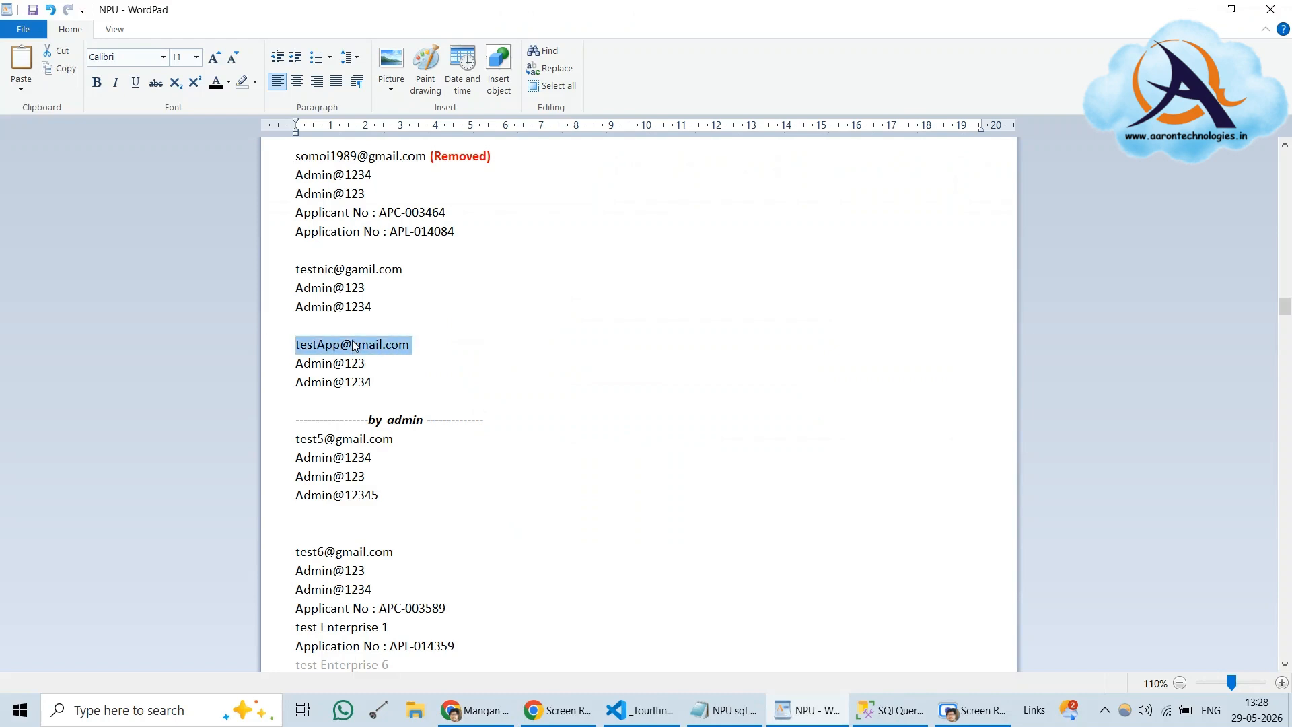
right_click(362, 350)
click(389, 375)
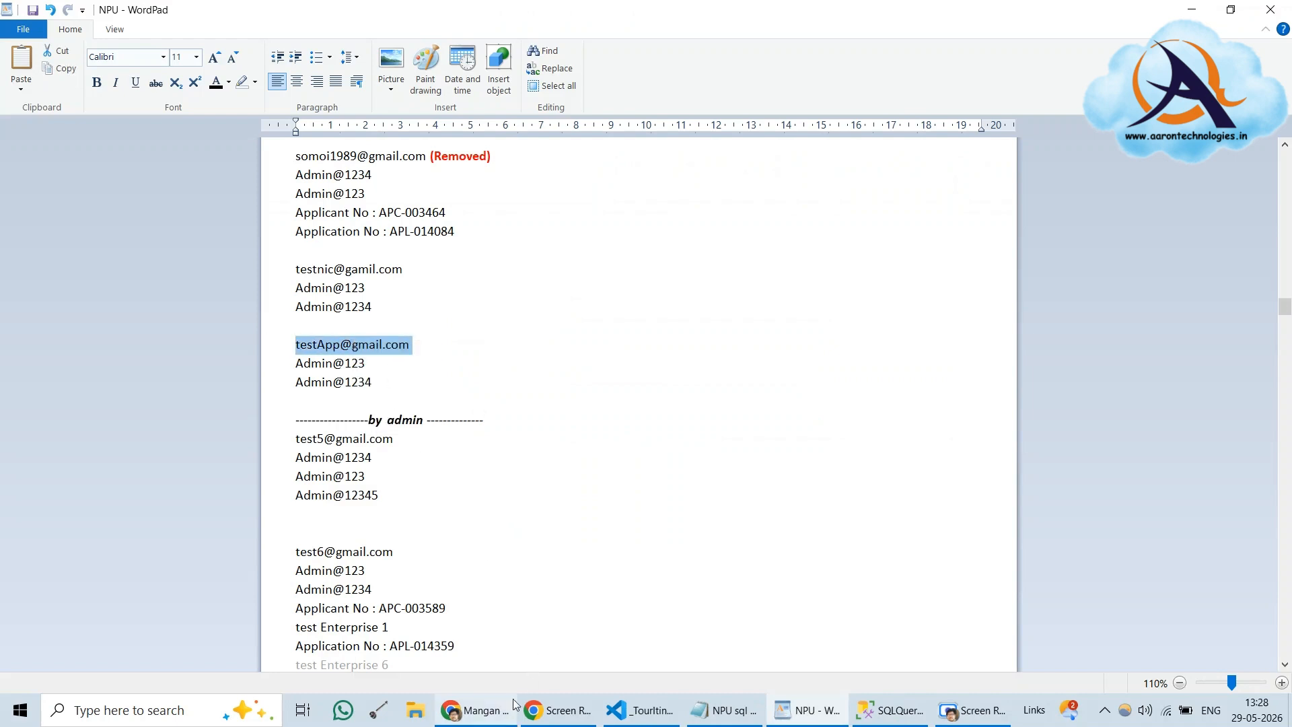
Paste the e-mail, submit the OTP request, and rerun the ApplicantOTP query in SSMS
click(498, 715)
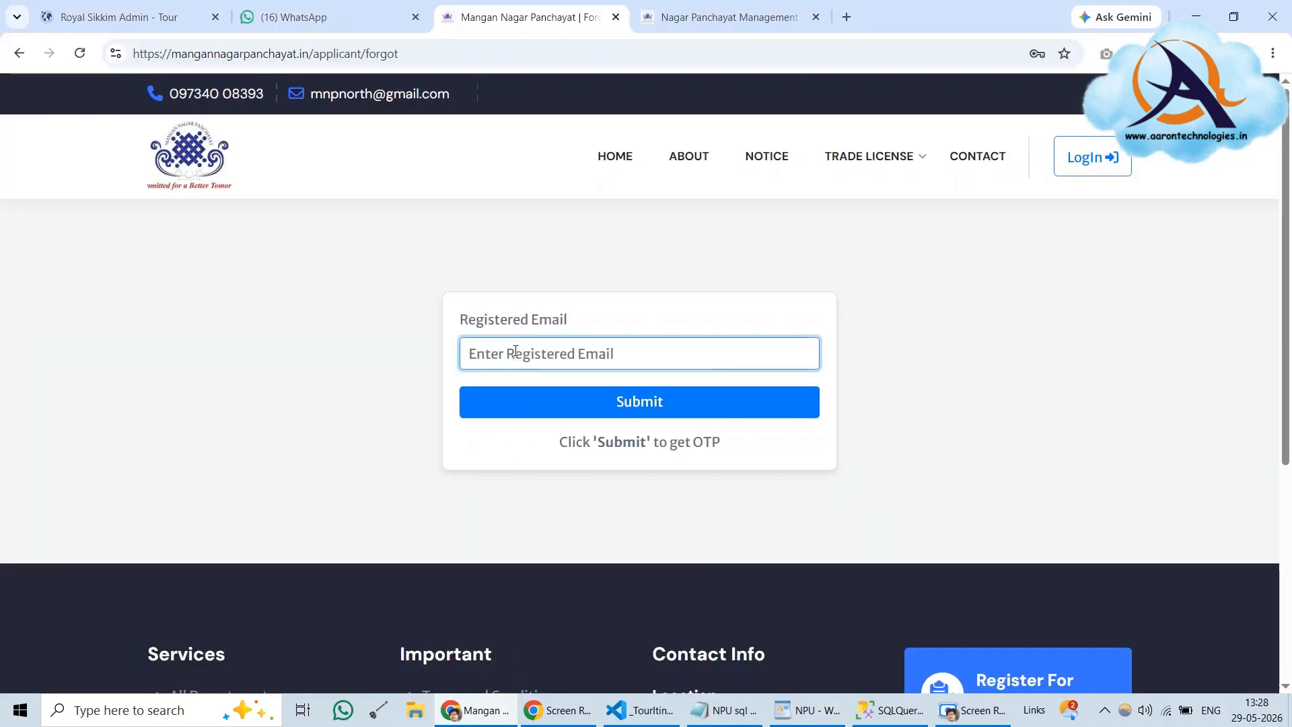
right_click(520, 364)
click(558, 501)
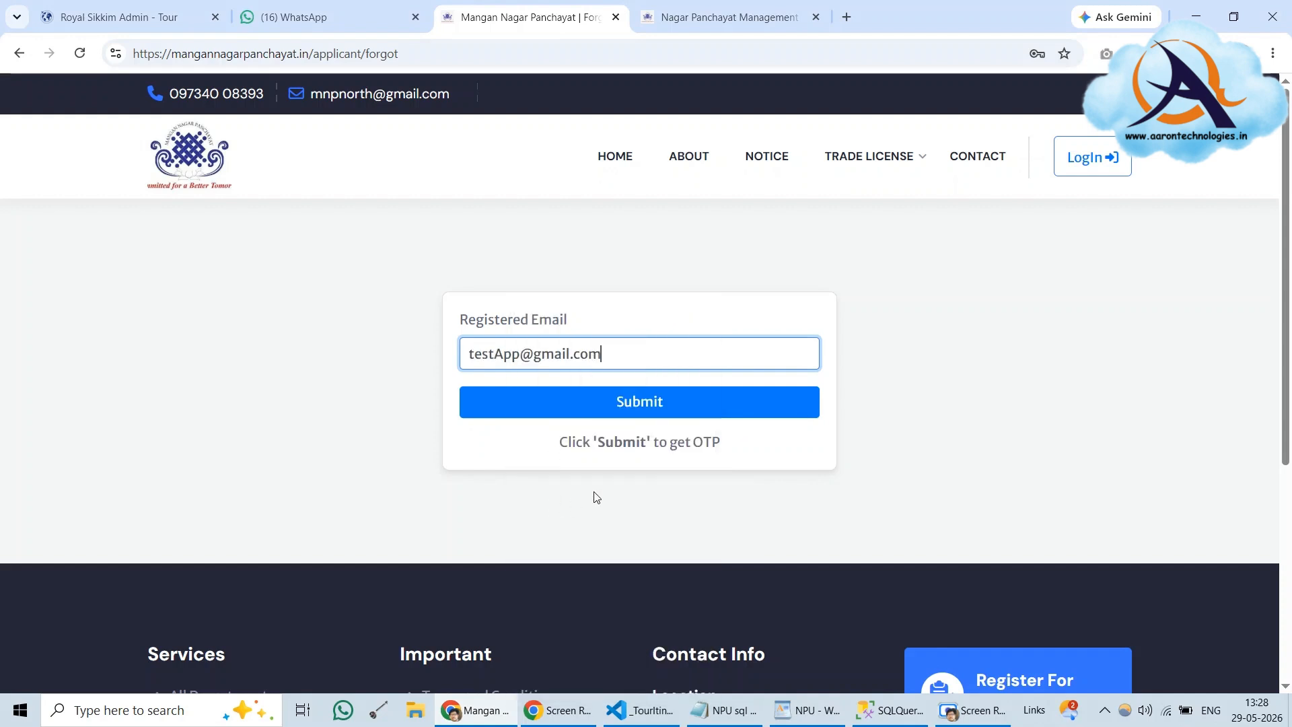
click(644, 402)
click(644, 402)
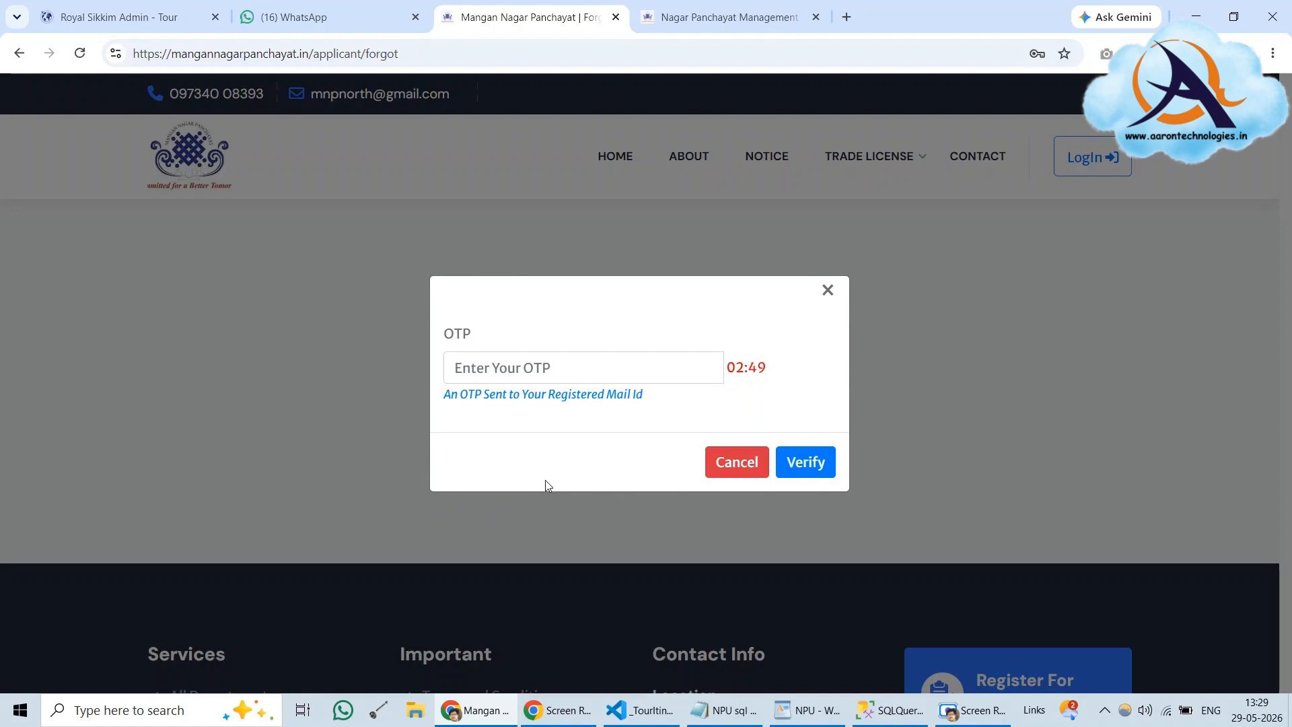
click(889, 710)
click(228, 75)
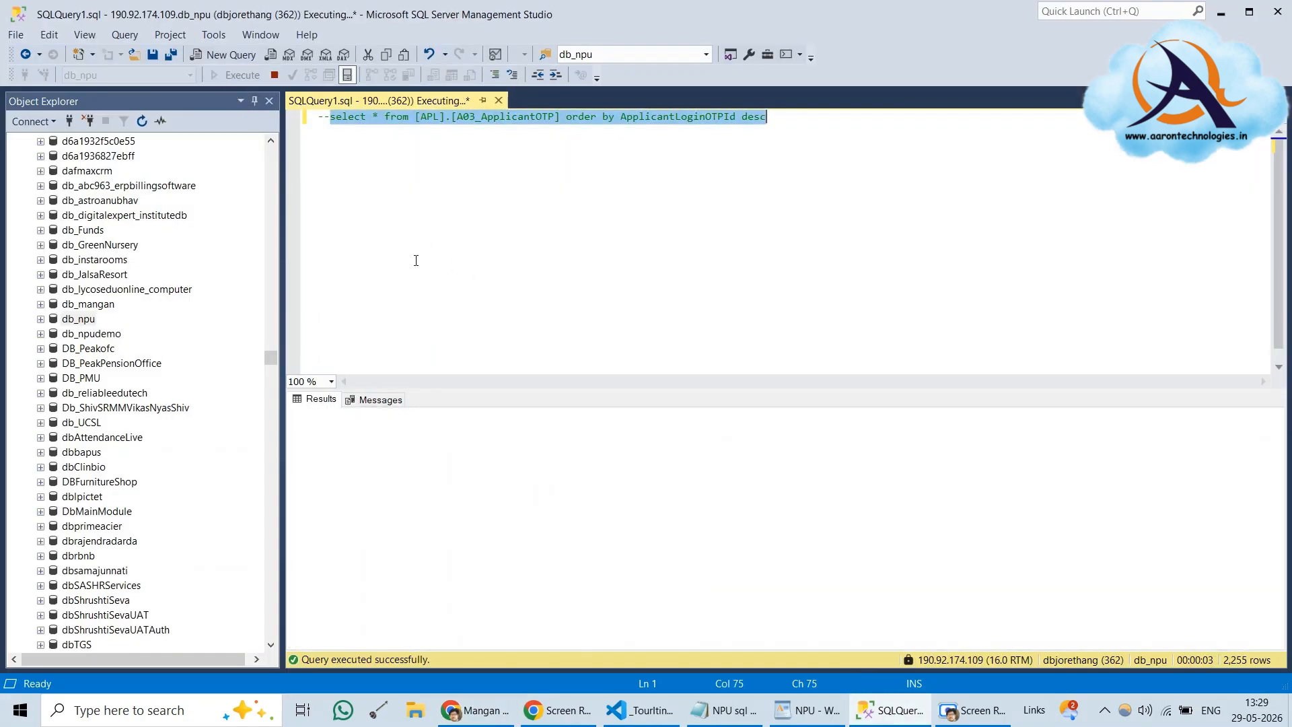
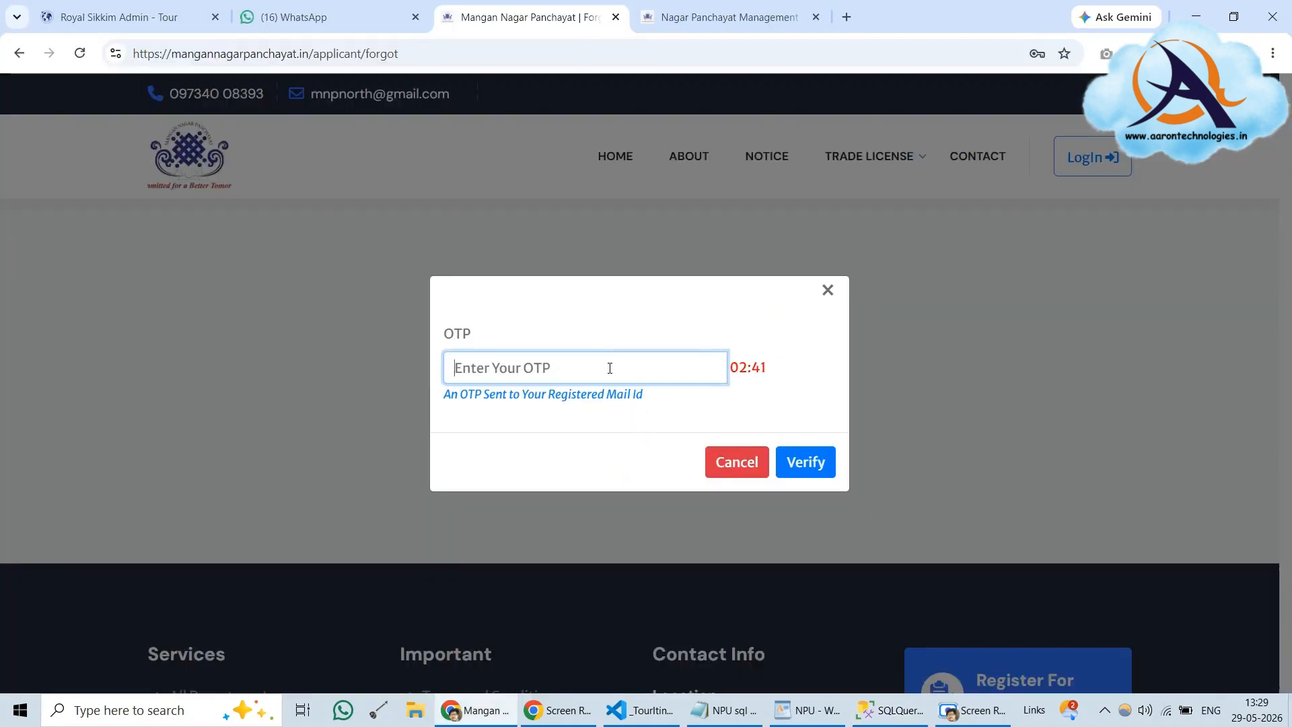
Paste the emailed OTP, verify it, and dismiss the Email Verified Successfully alert
key(ctrl+v)
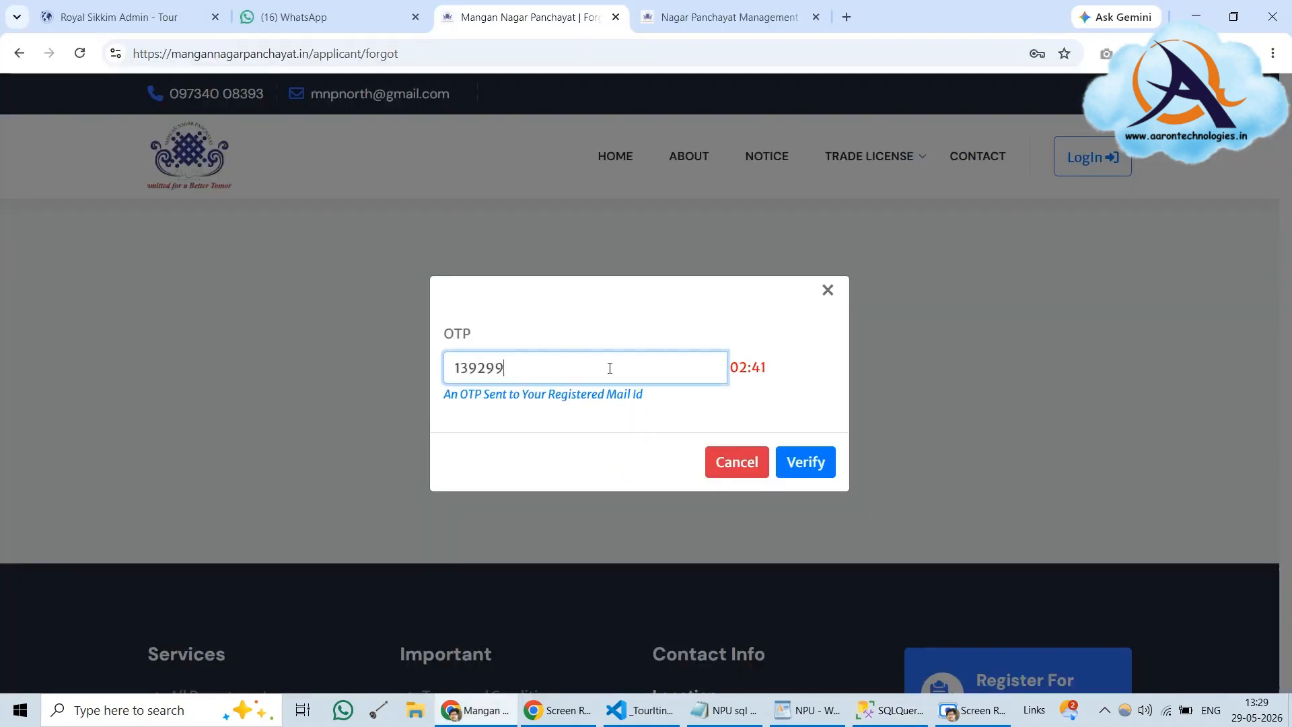
click(802, 471)
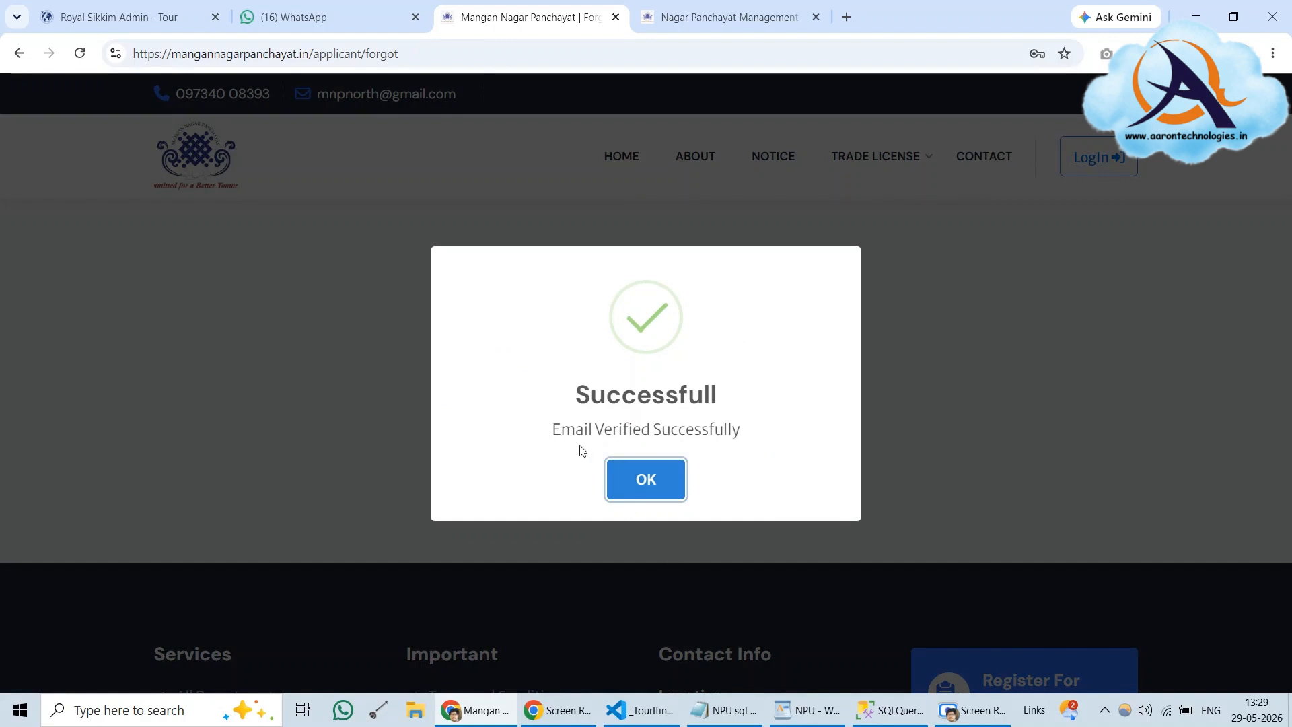
click(664, 483)
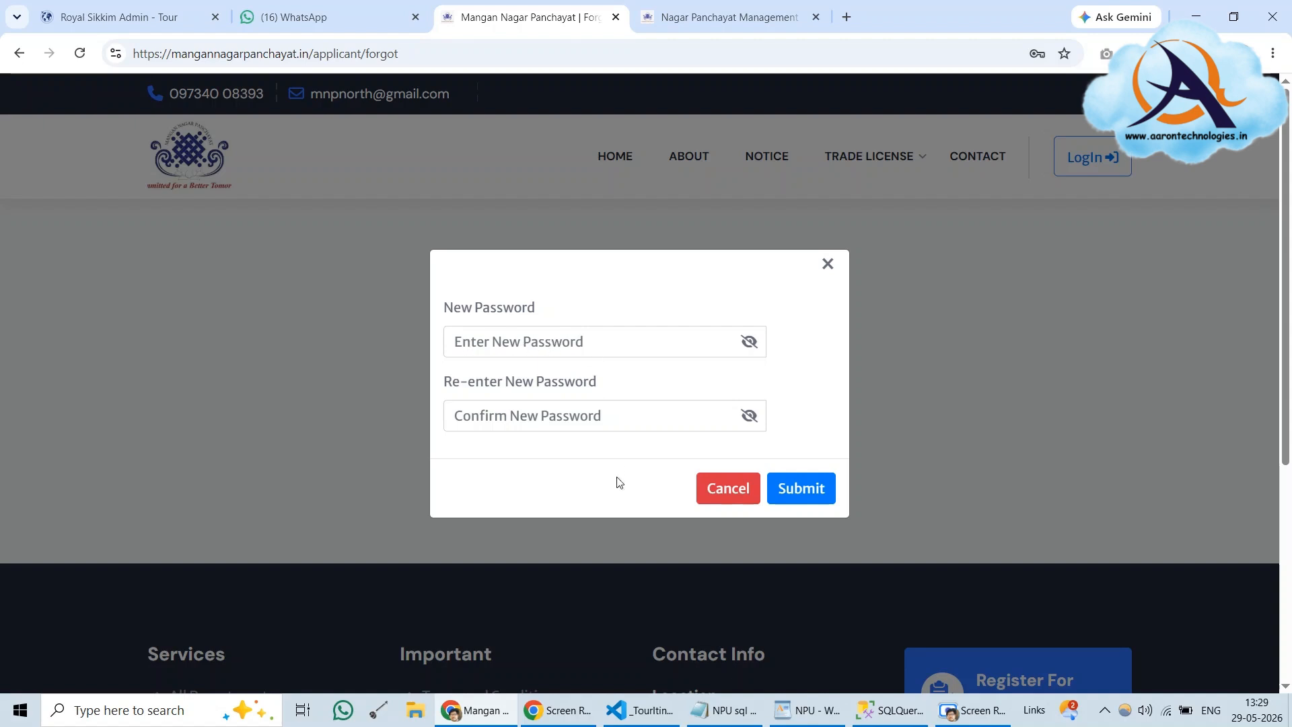
Copy the test account's new password from the WordPad notes
click(828, 715)
drag(296, 382, 374, 382)
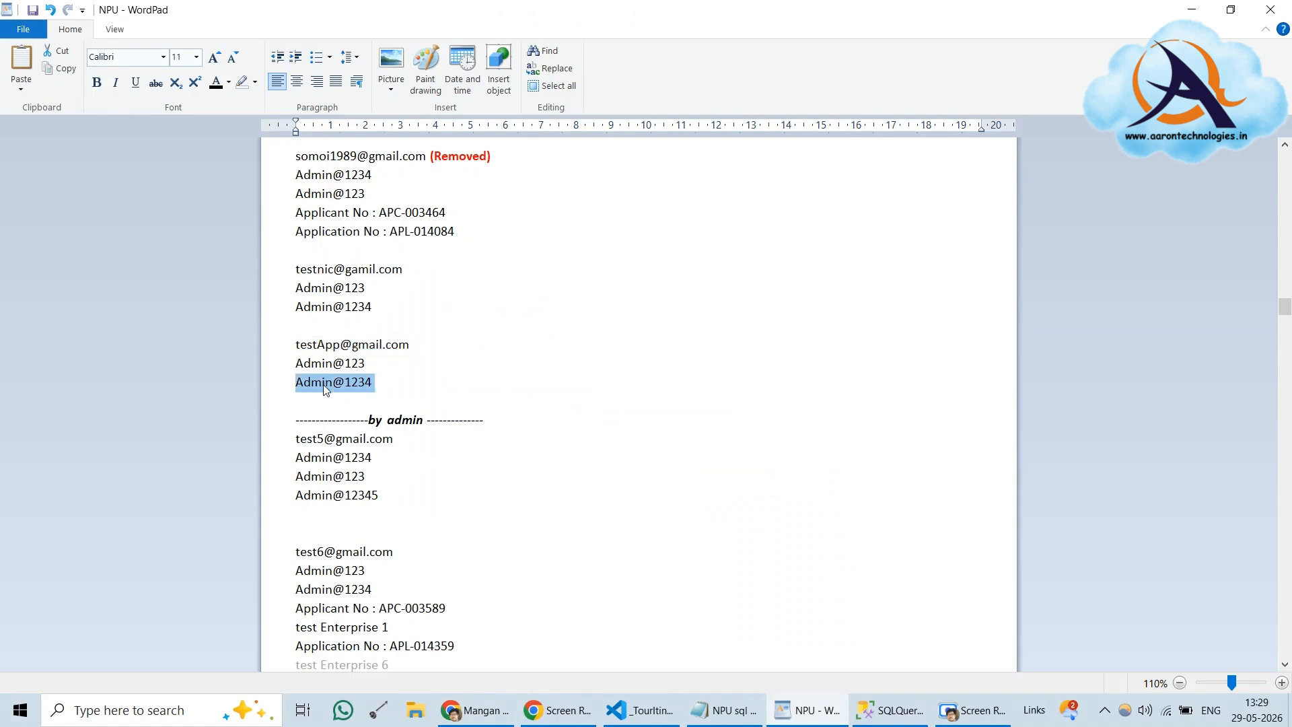
right_click(324, 383)
click(367, 414)
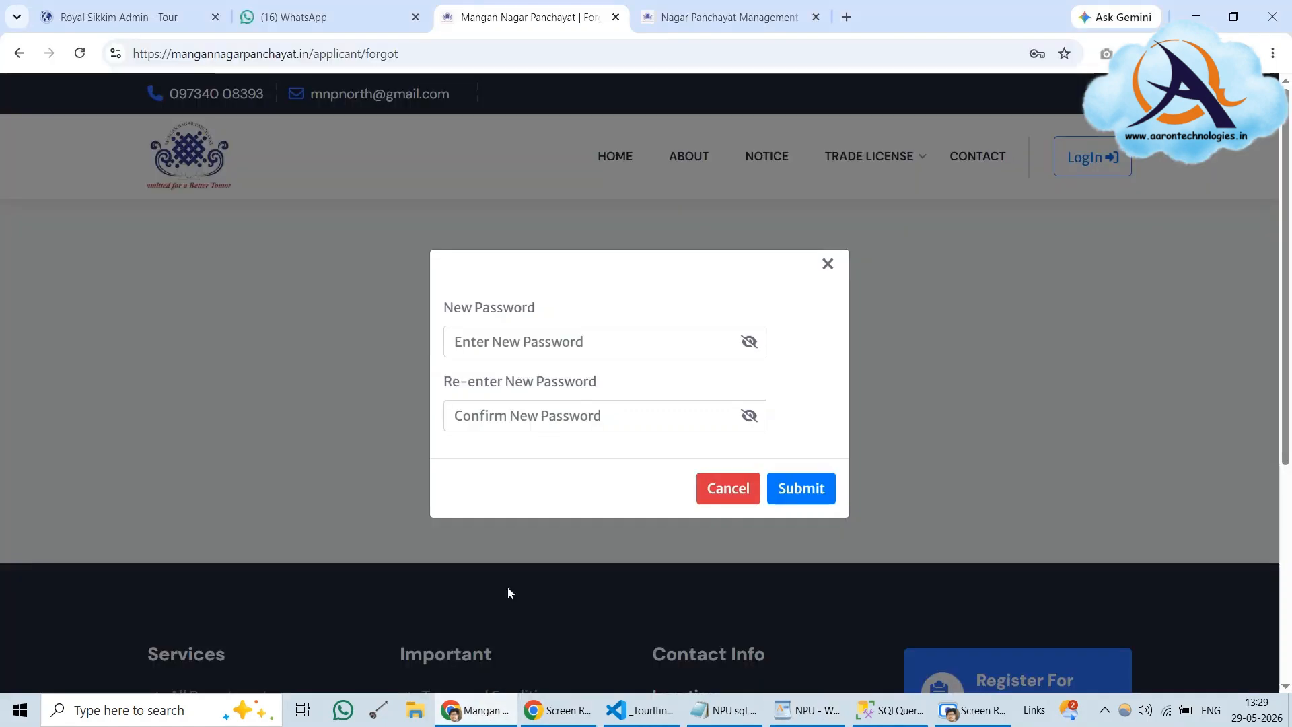
Enter the new password in both password fields, submit, and decline saving it in Chrome
click(477, 710)
click(561, 332)
key(ctrl+v)
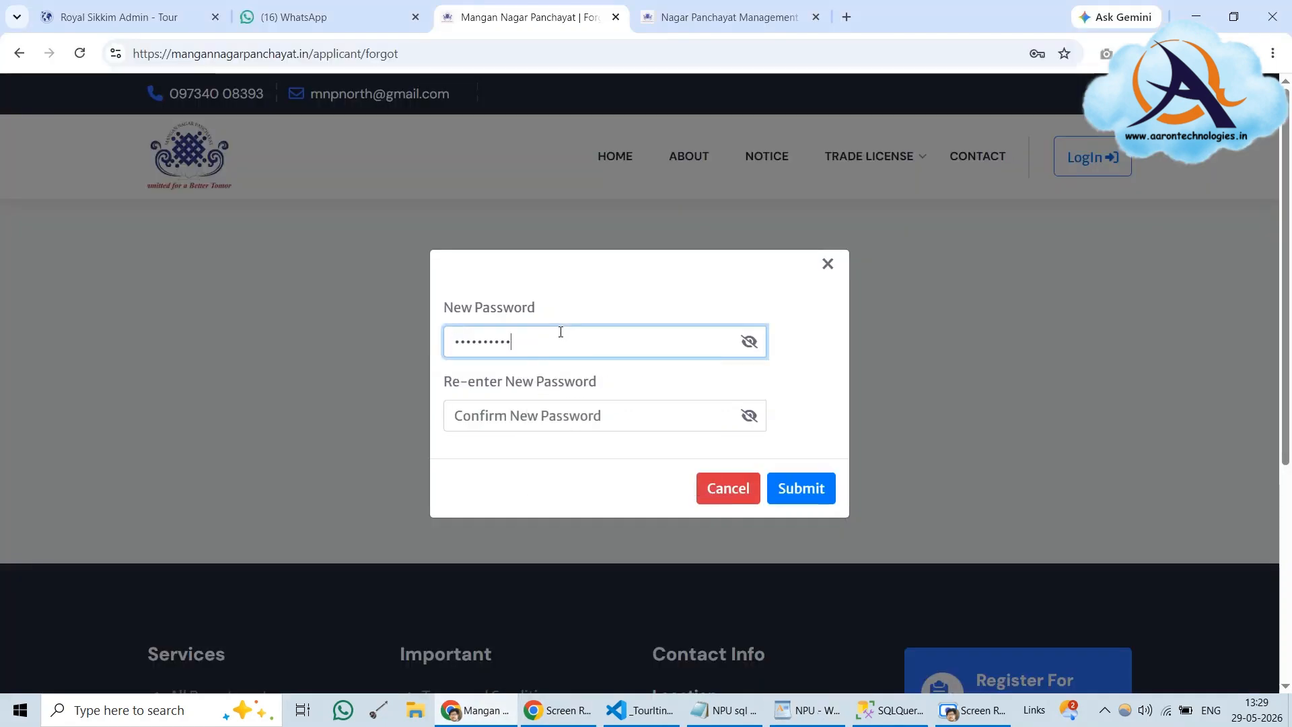
click(546, 417)
key(ctrl+v)
click(823, 492)
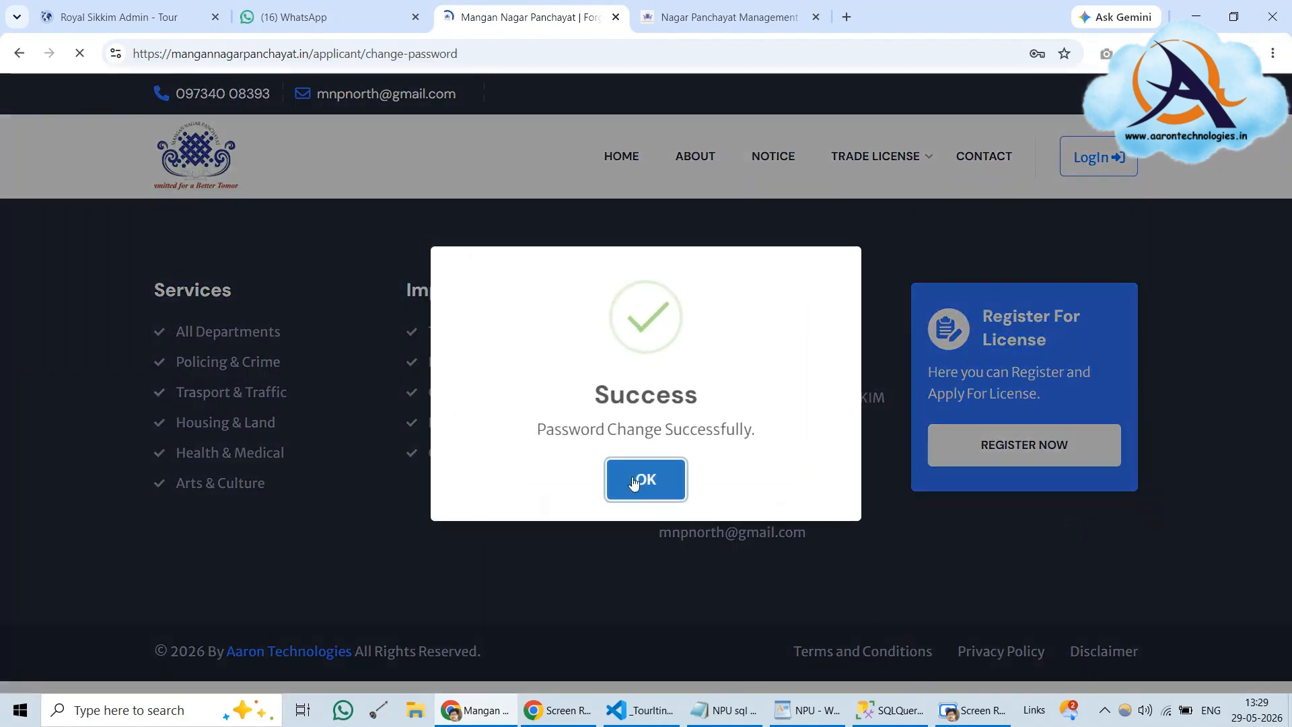
click(640, 479)
click(1028, 314)
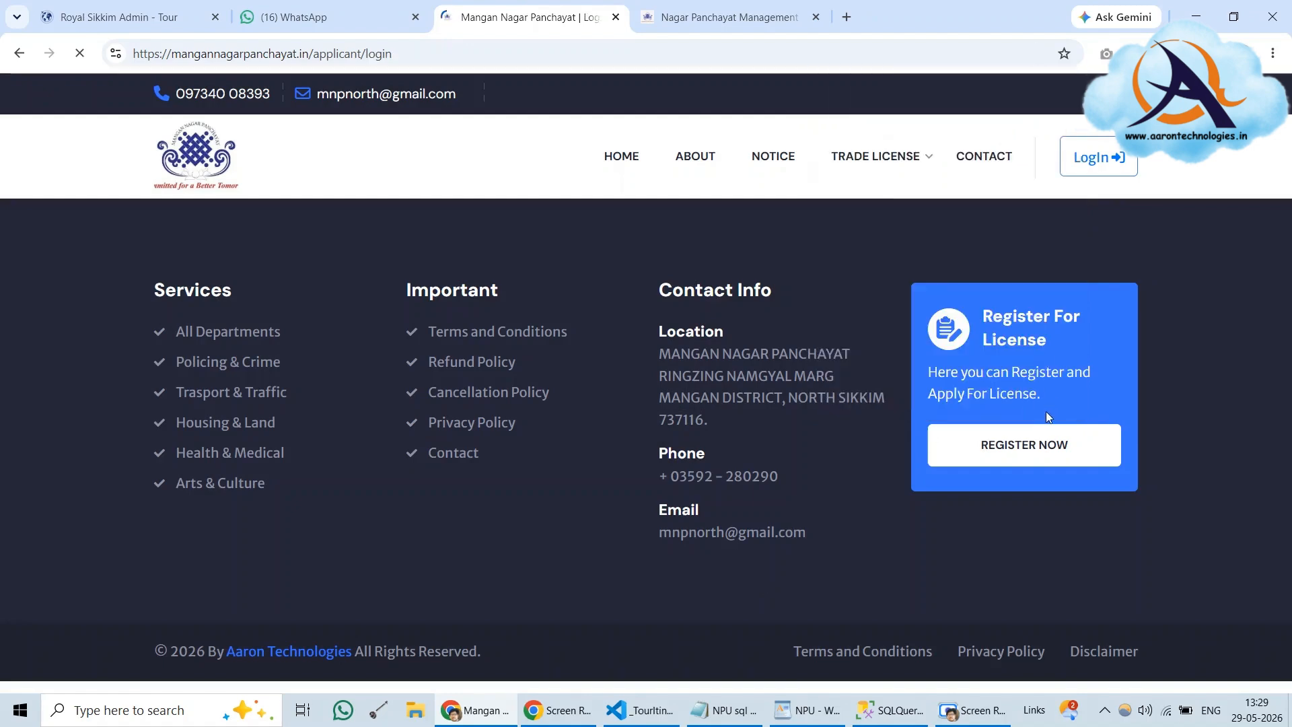
Replace the login email with the test account's e-mail from the notes
click(808, 291)
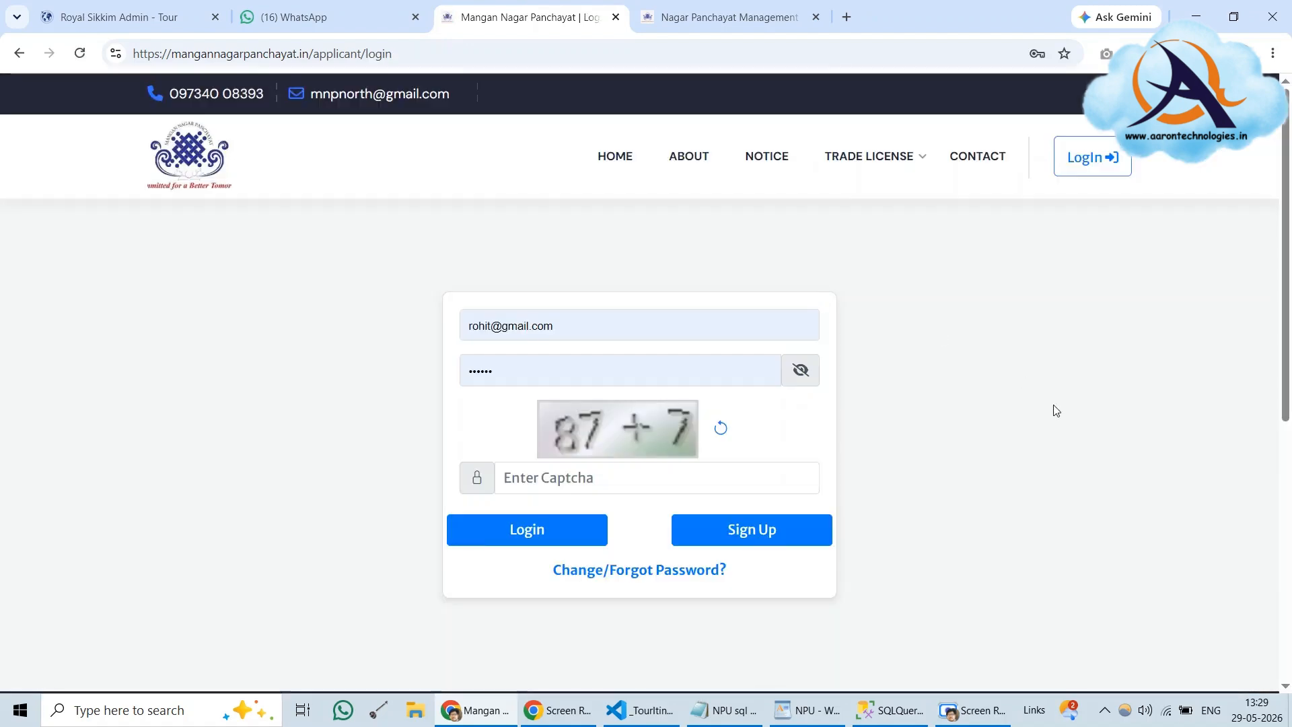
key(alt+Tab)
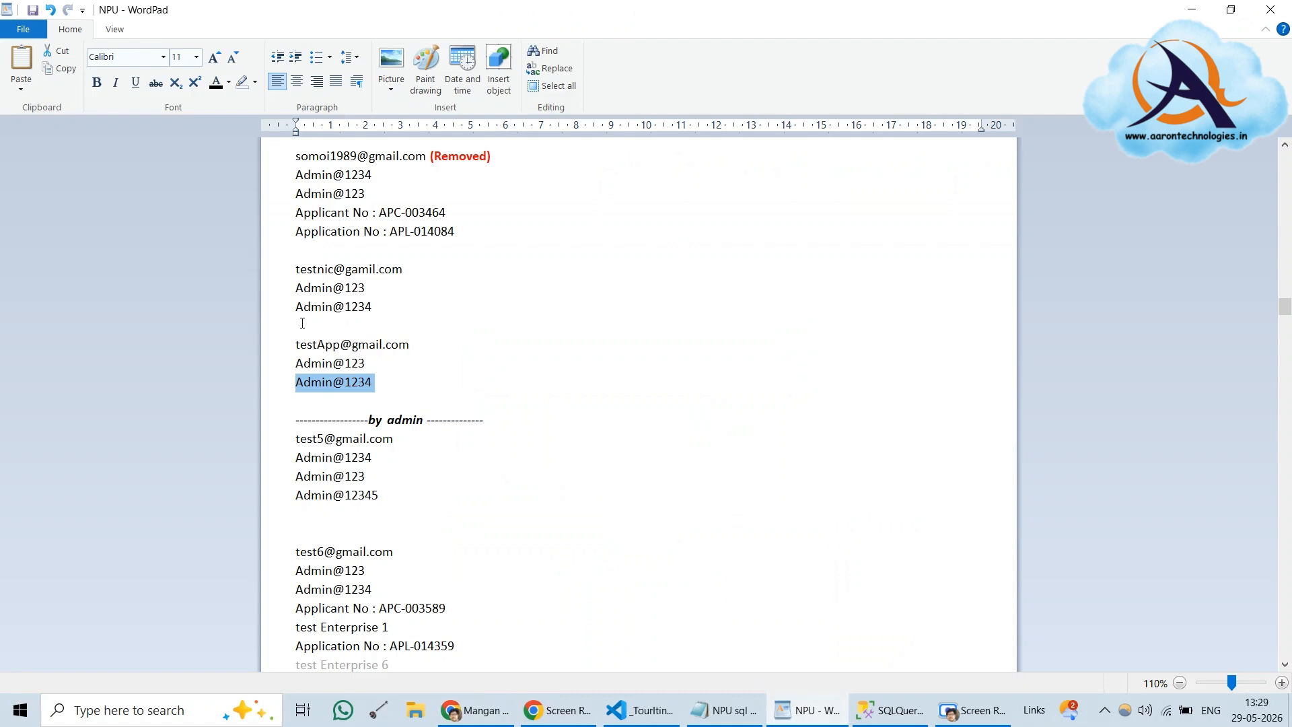
double_click(373, 347)
click(373, 349)
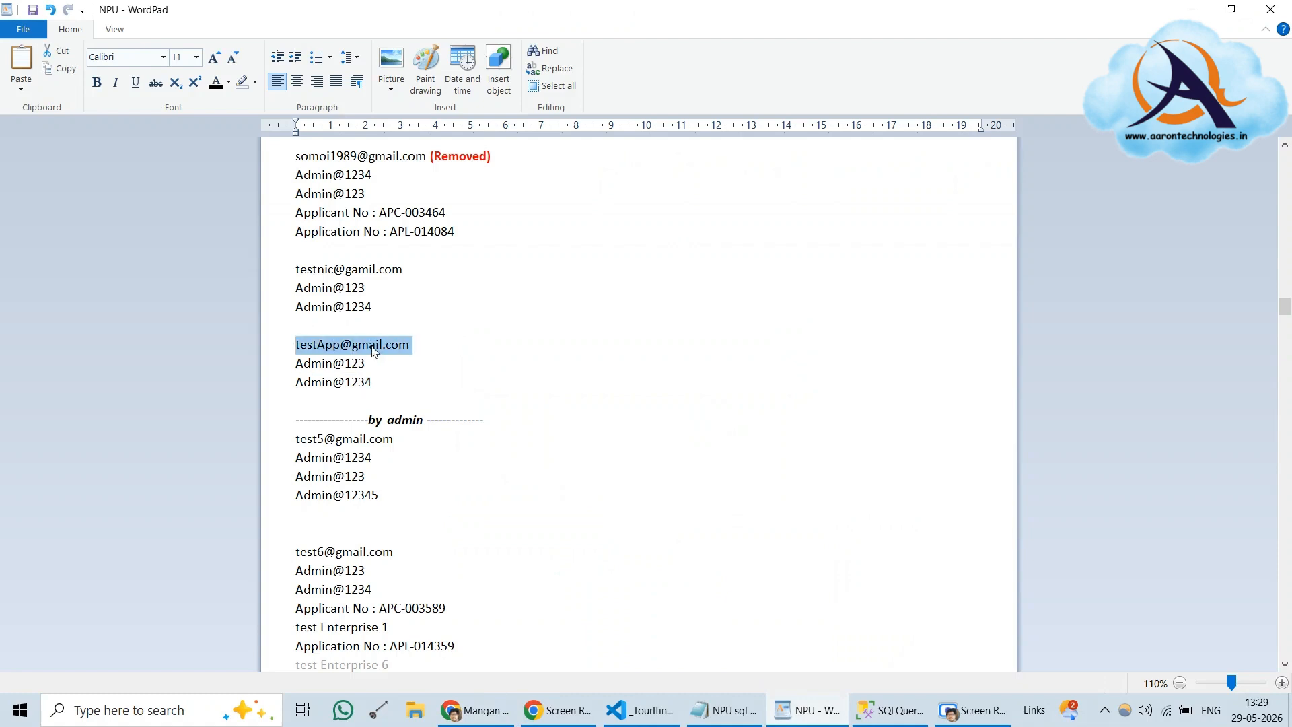
key(alt+Tab)
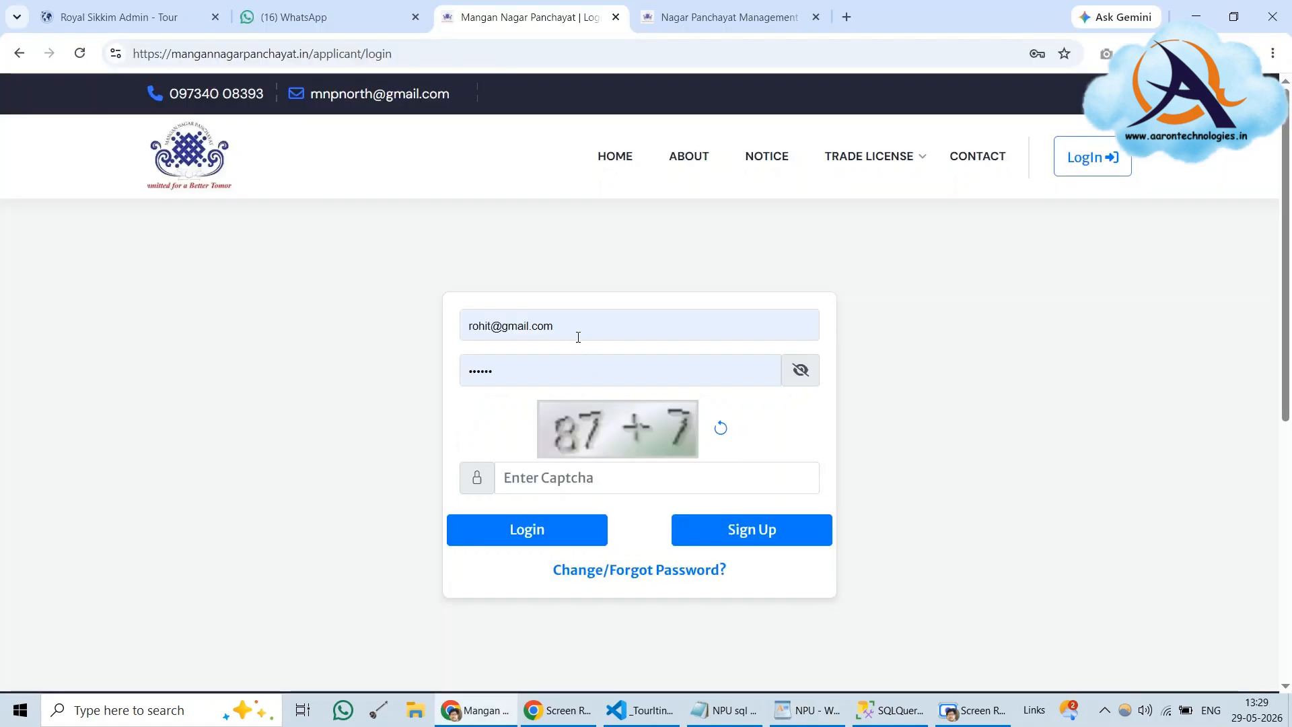
triple_click(577, 338)
key(ctrl+v)
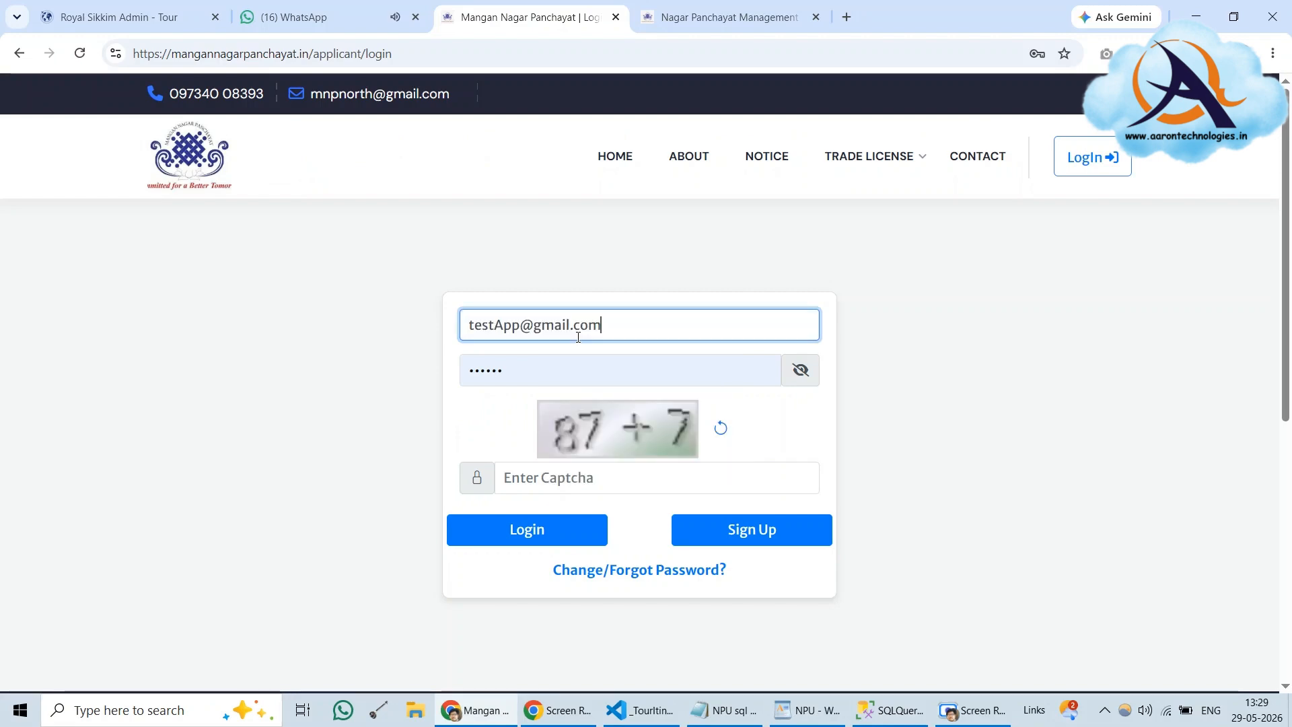
Enter the new password from the notes, answer the captcha with 94, and log in
key(alt+Tab)
triple_click(351, 385)
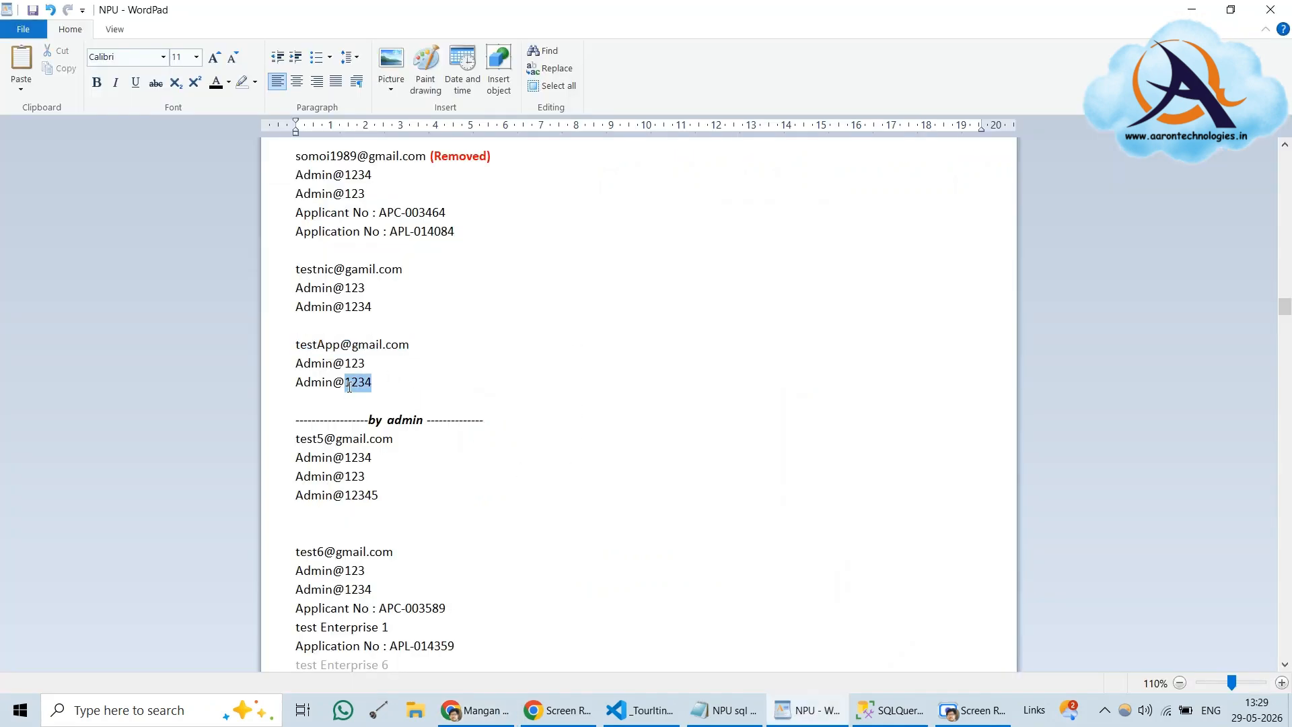
key(alt+Tab)
click(588, 374)
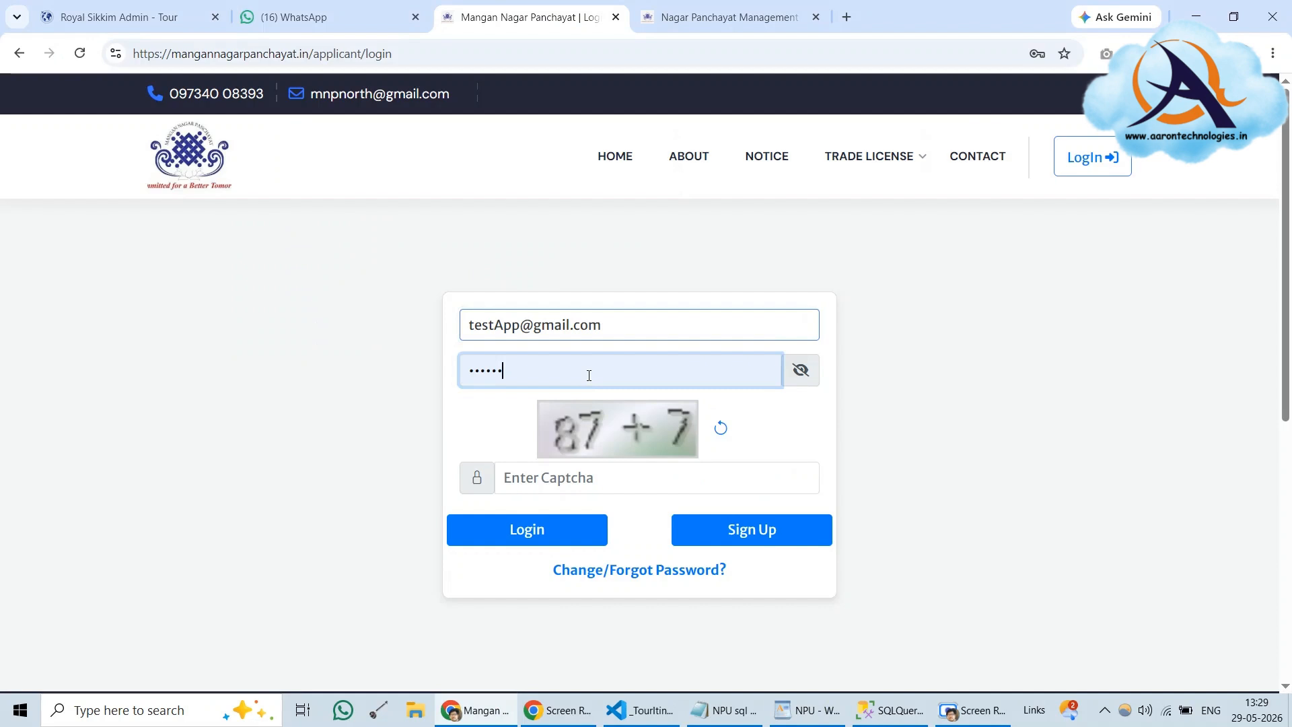
triple_click(589, 375)
key(ctrl+v)
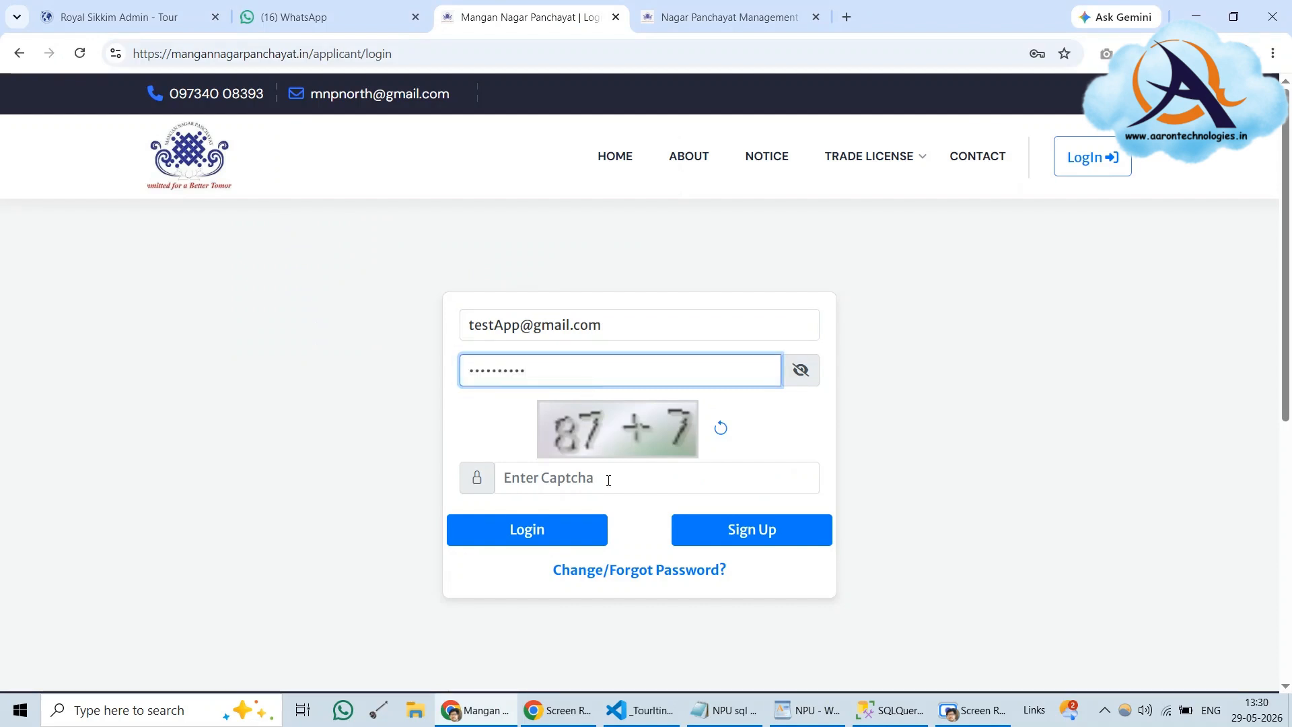
click(609, 481)
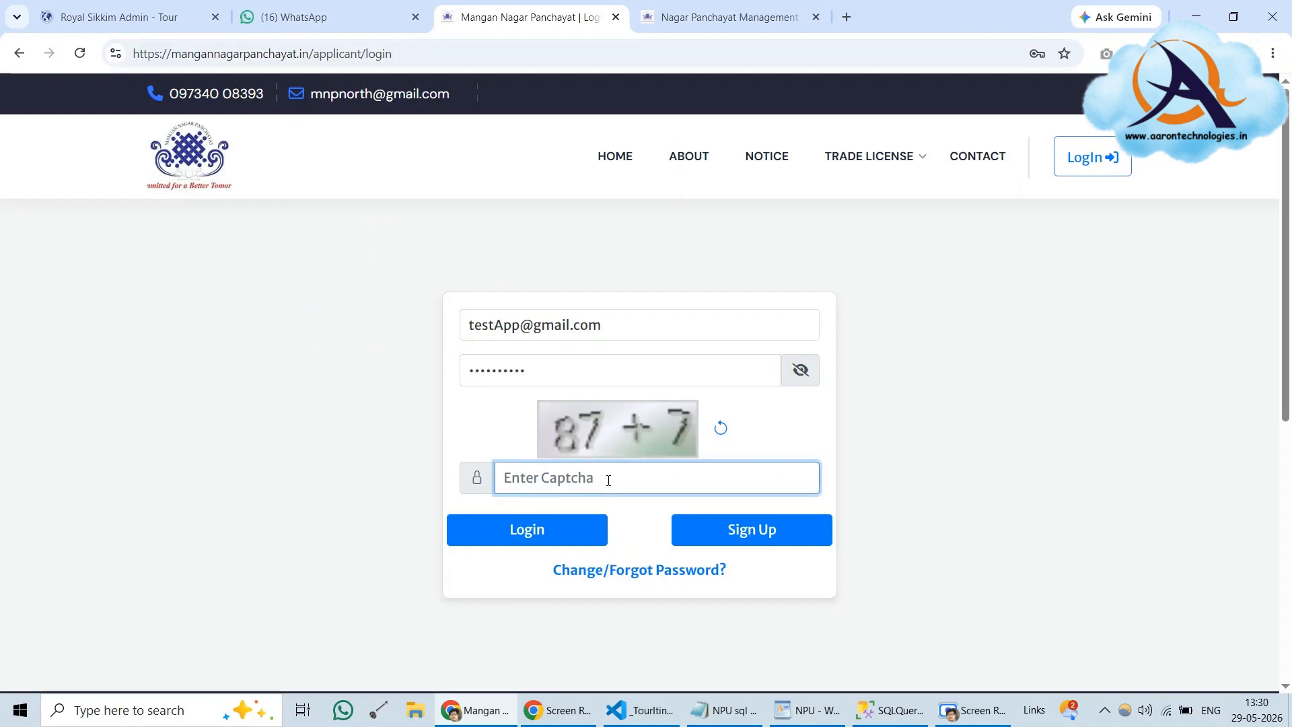
text(94)
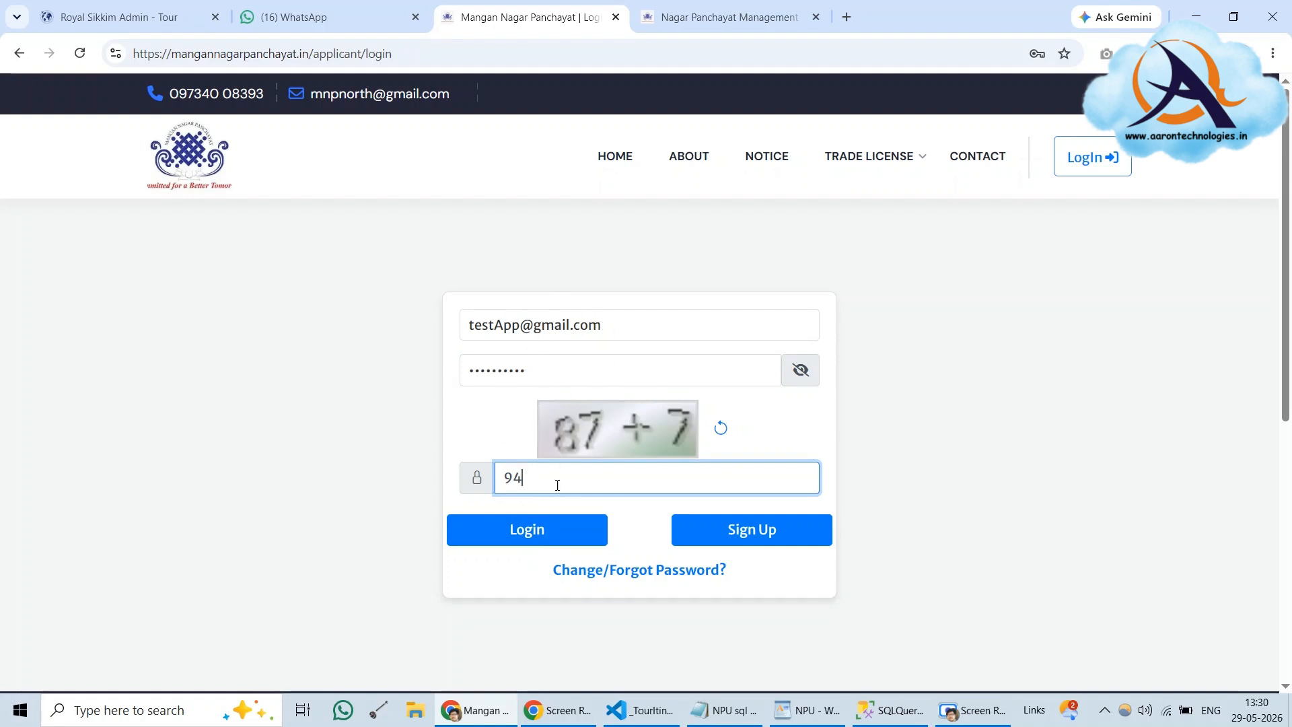
click(536, 531)
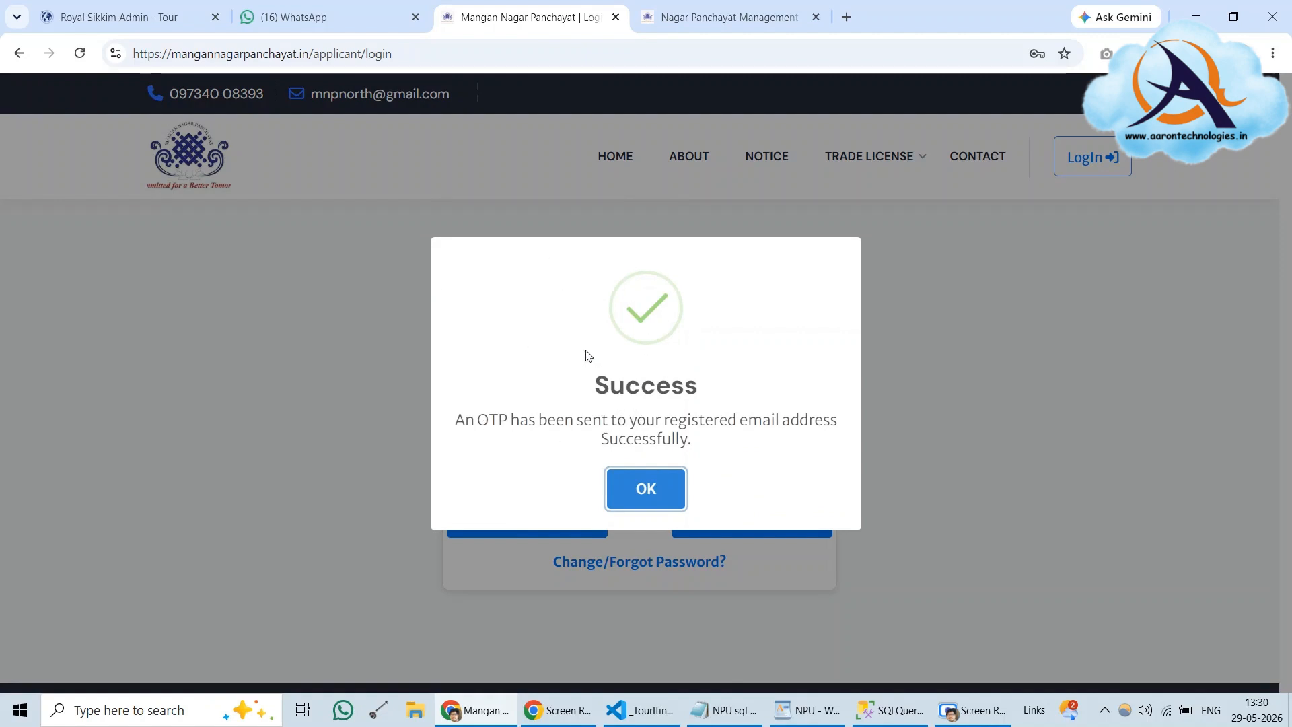
Rerun the OTP query in SSMS and copy the newest OTP value
click(650, 488)
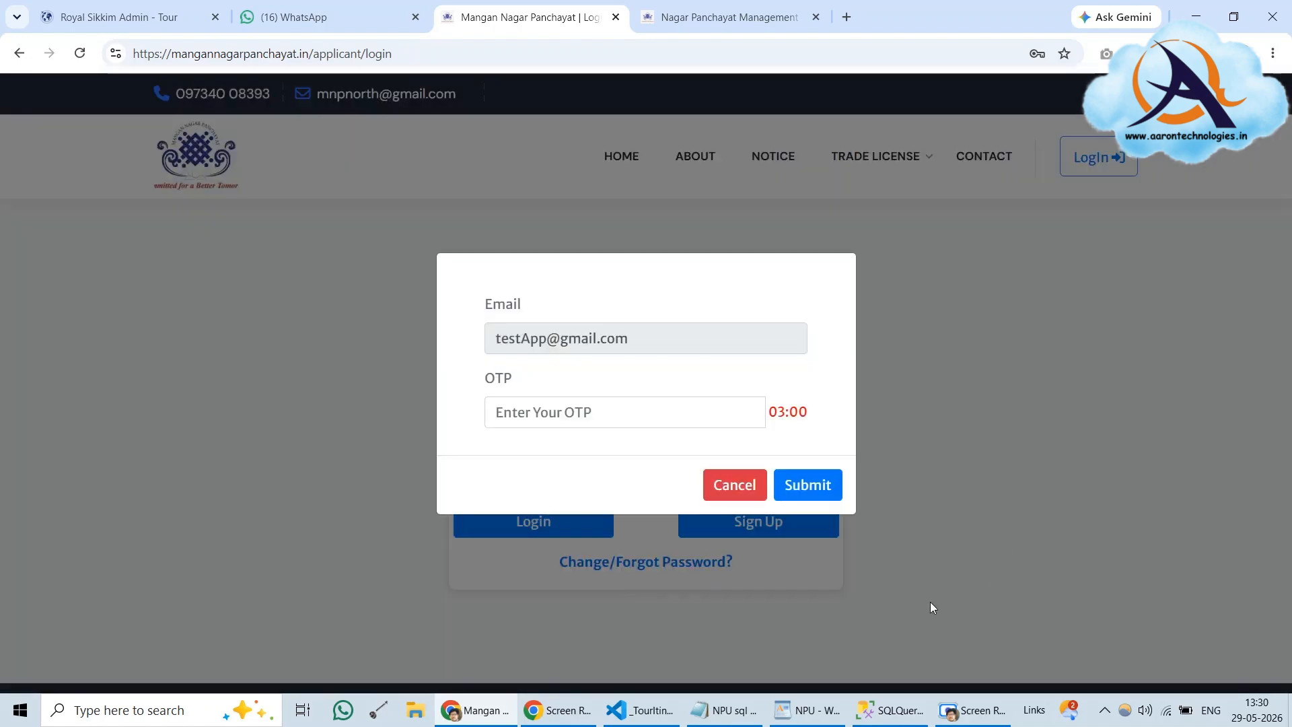
click(922, 703)
click(231, 74)
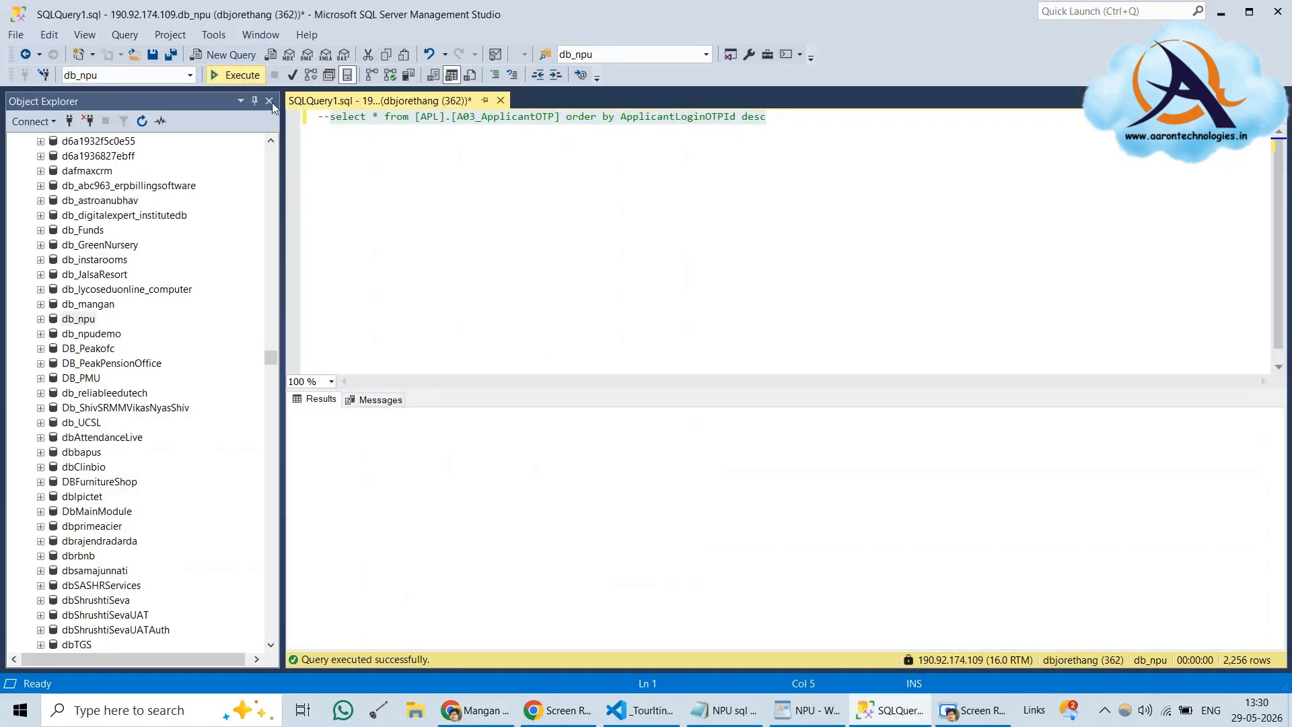
click(572, 429)
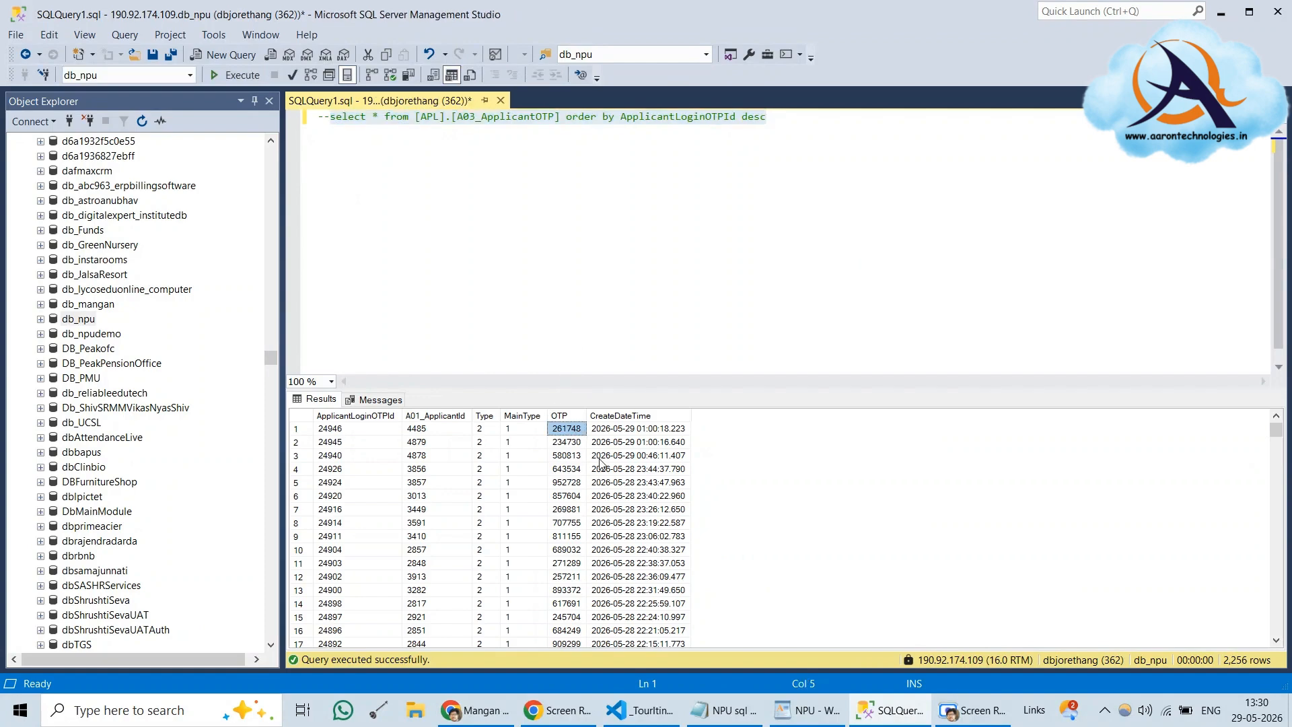
Paste the OTP into the login OTP dialog and submit it, getting a Wrong OTP message
click(475, 710)
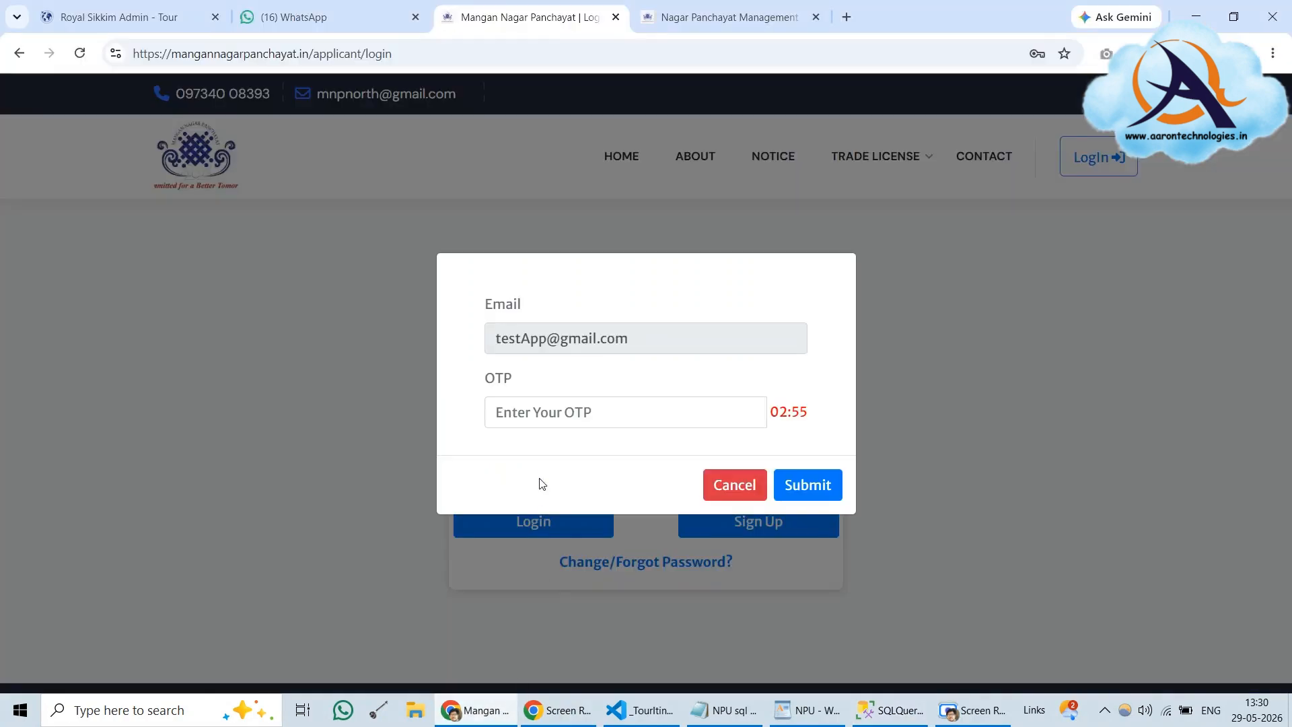
click(572, 411)
right_click(573, 412)
click(638, 221)
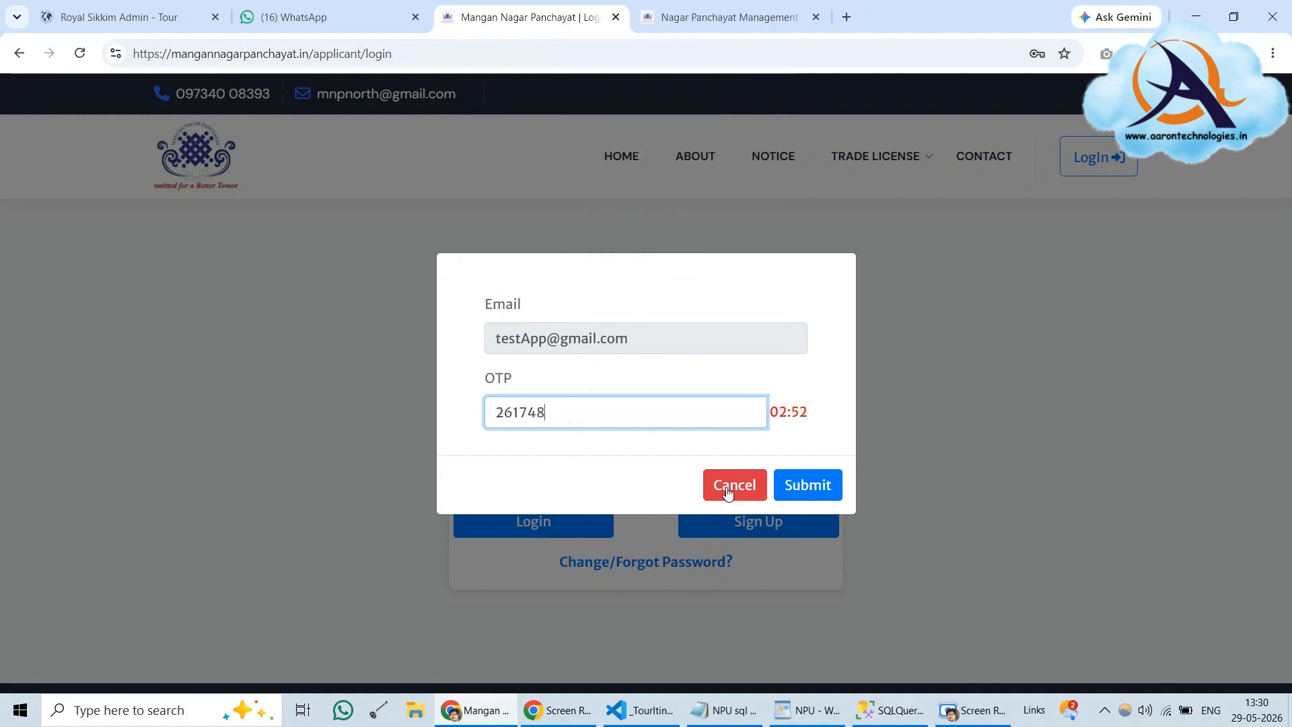
click(809, 484)
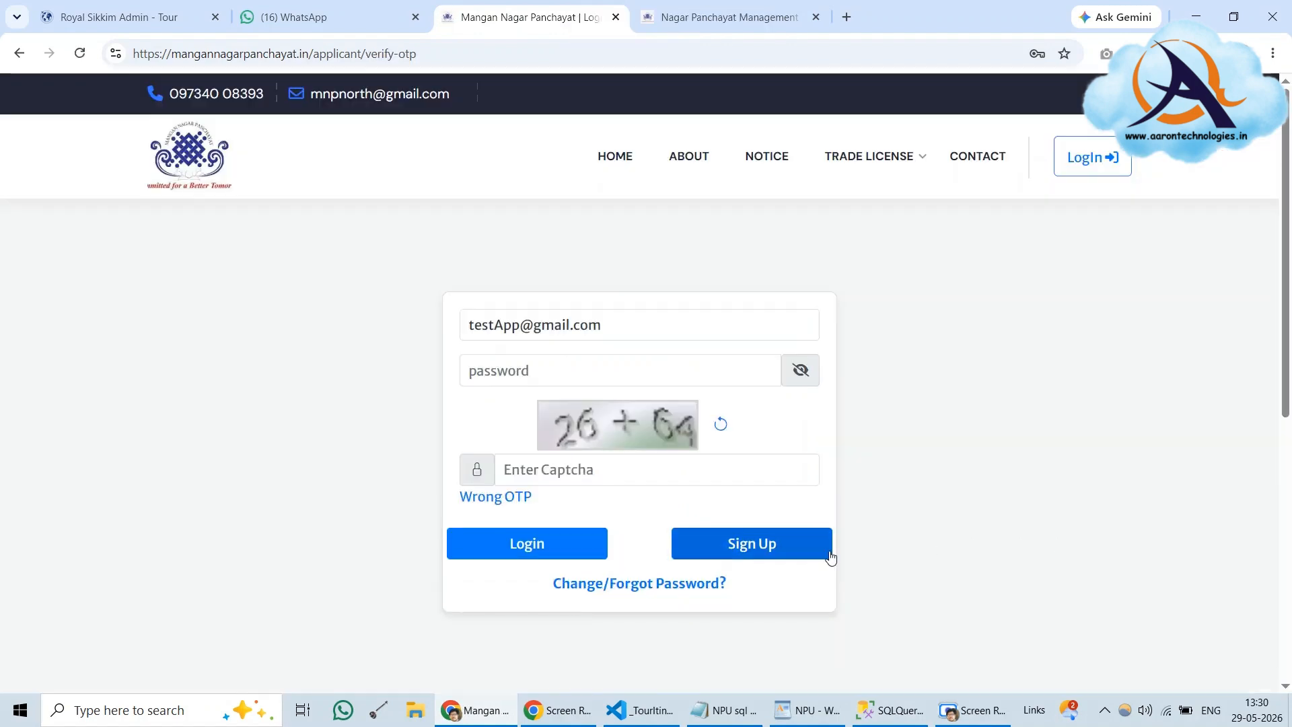
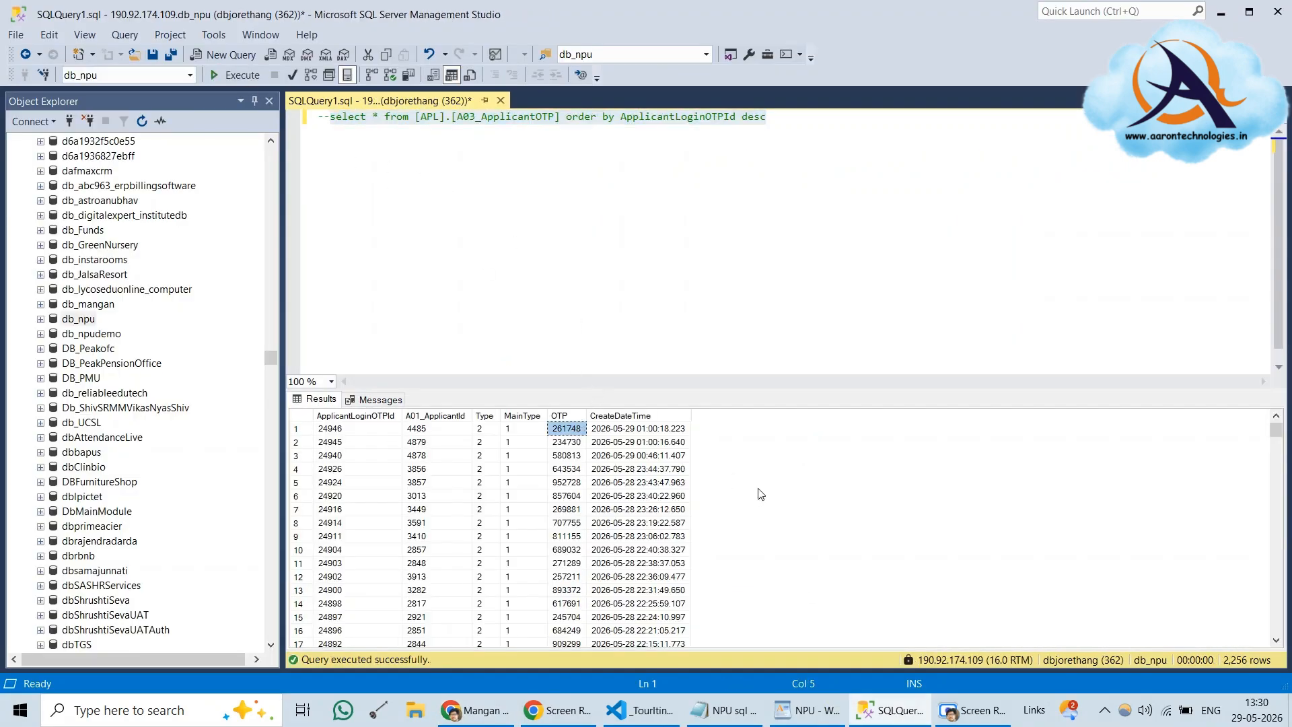
Copy the account password from the WordPad notes into the portal's Password field
key(alt+Tab)
click(550, 366)
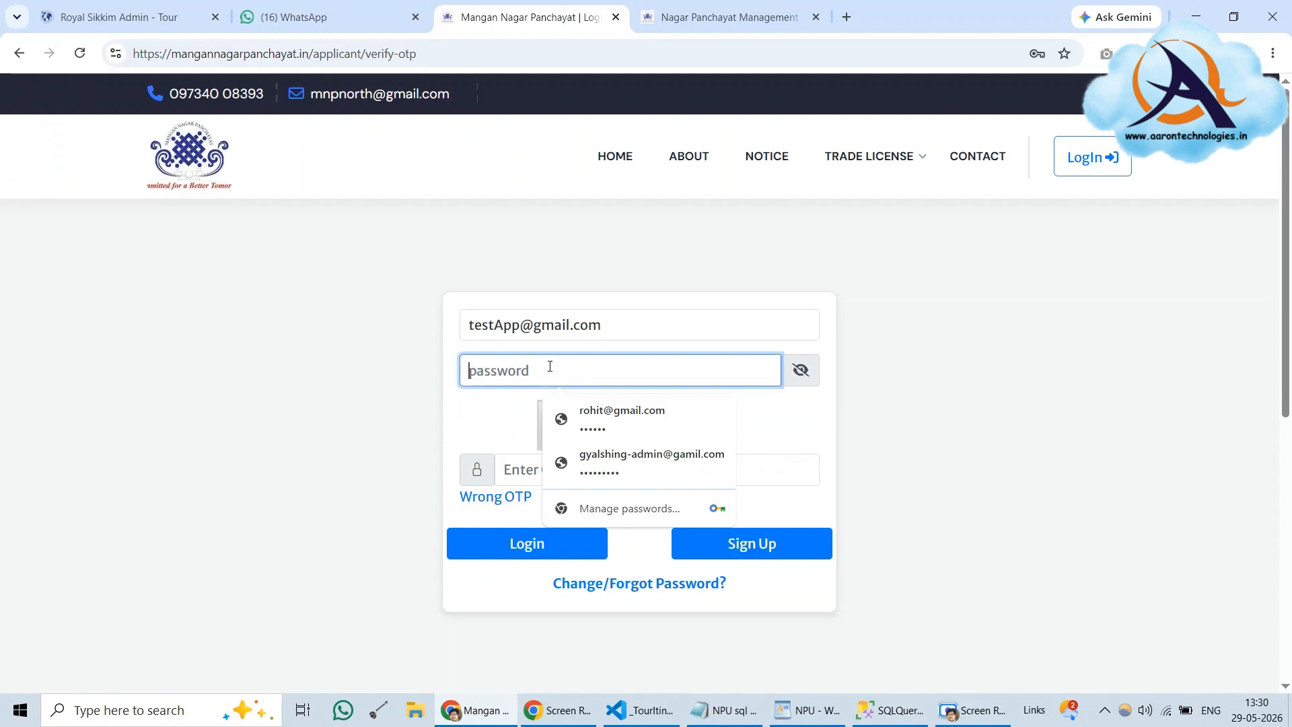
click(520, 522)
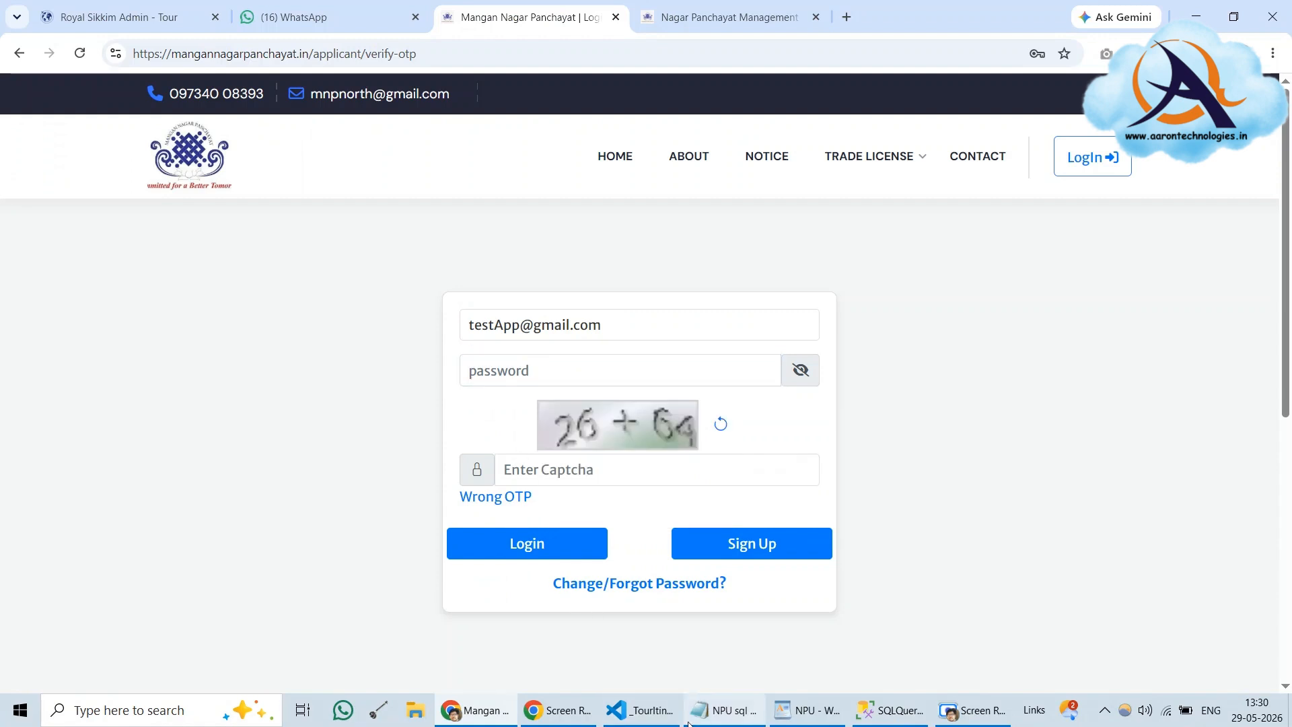
mouse_move(725, 722)
click(722, 646)
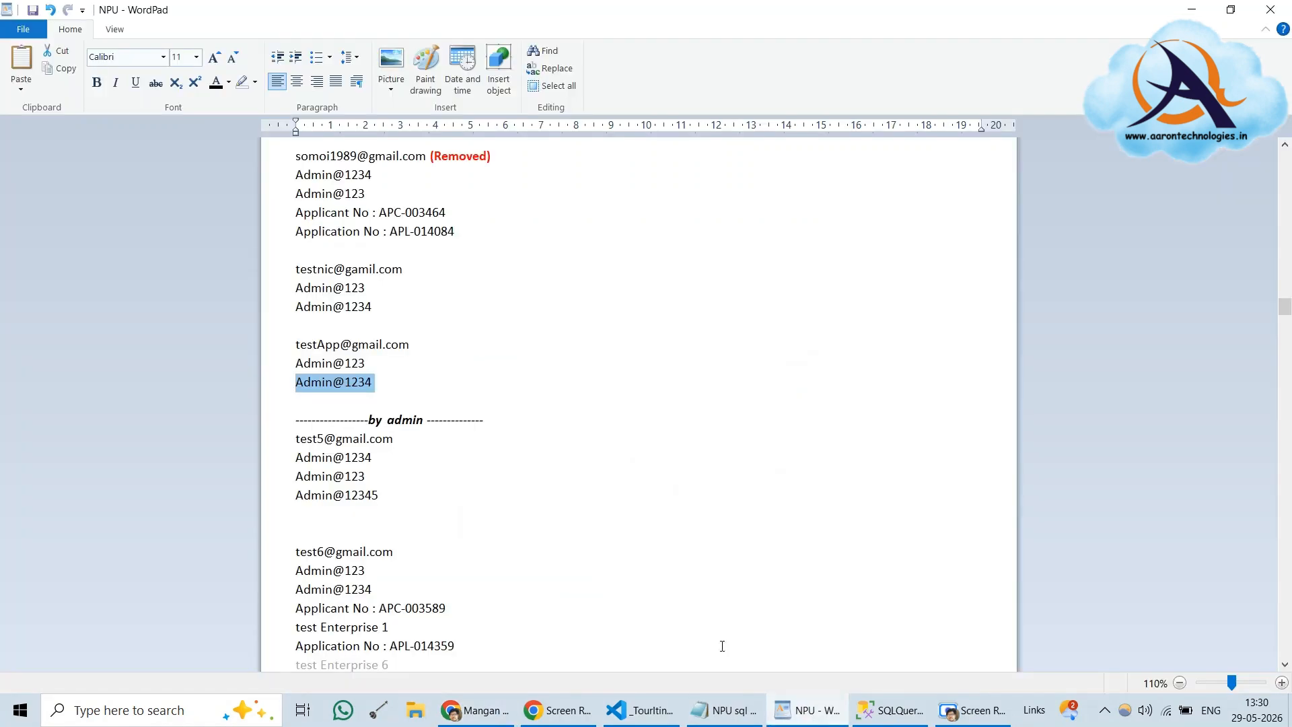
right_click(321, 382)
click(382, 416)
click(474, 709)
click(635, 327)
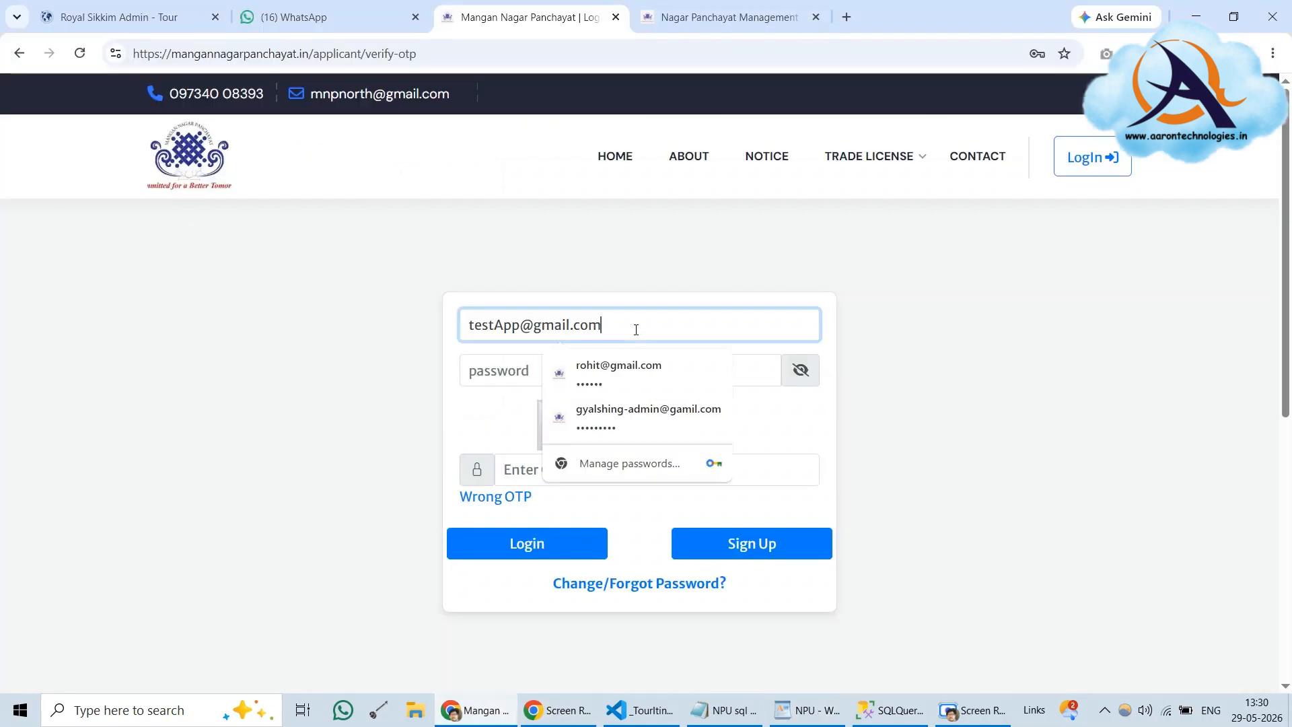
click(488, 374)
key(ctrl+v)
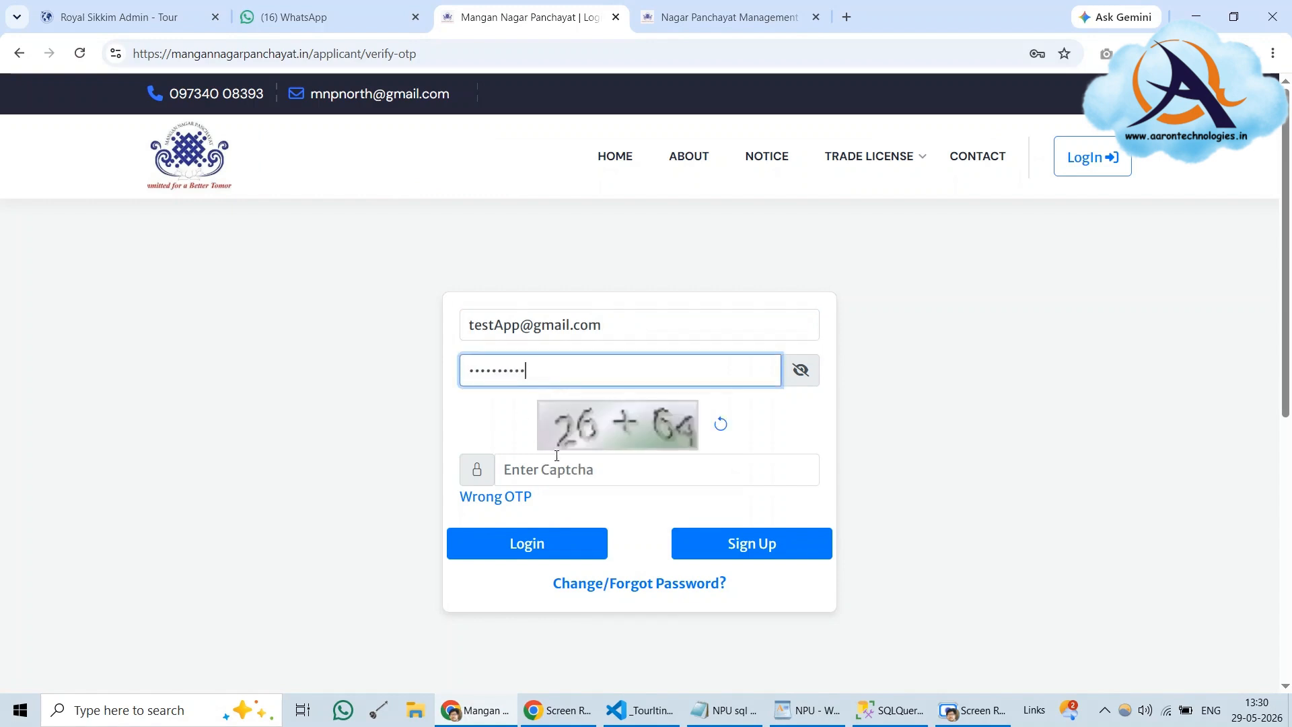
Refresh the captcha, answer it with 58, and log in to request an OTP
click(720, 423)
click(720, 424)
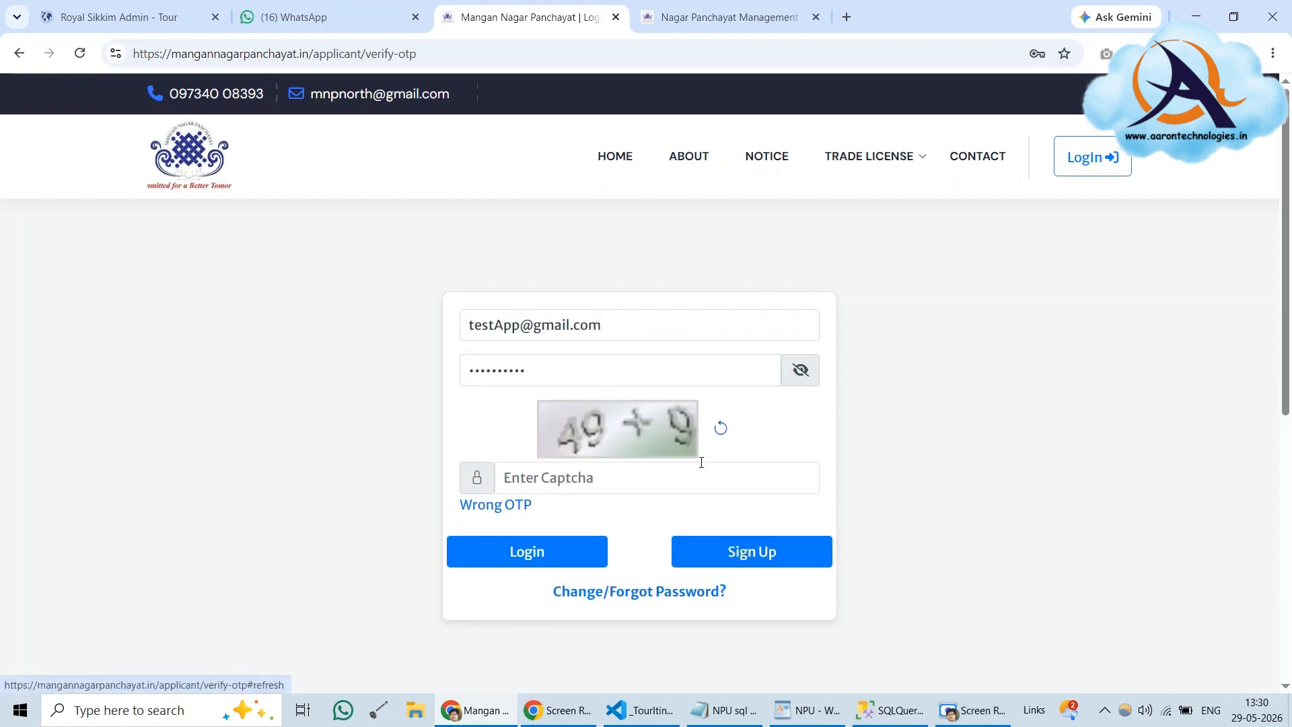
click(677, 477)
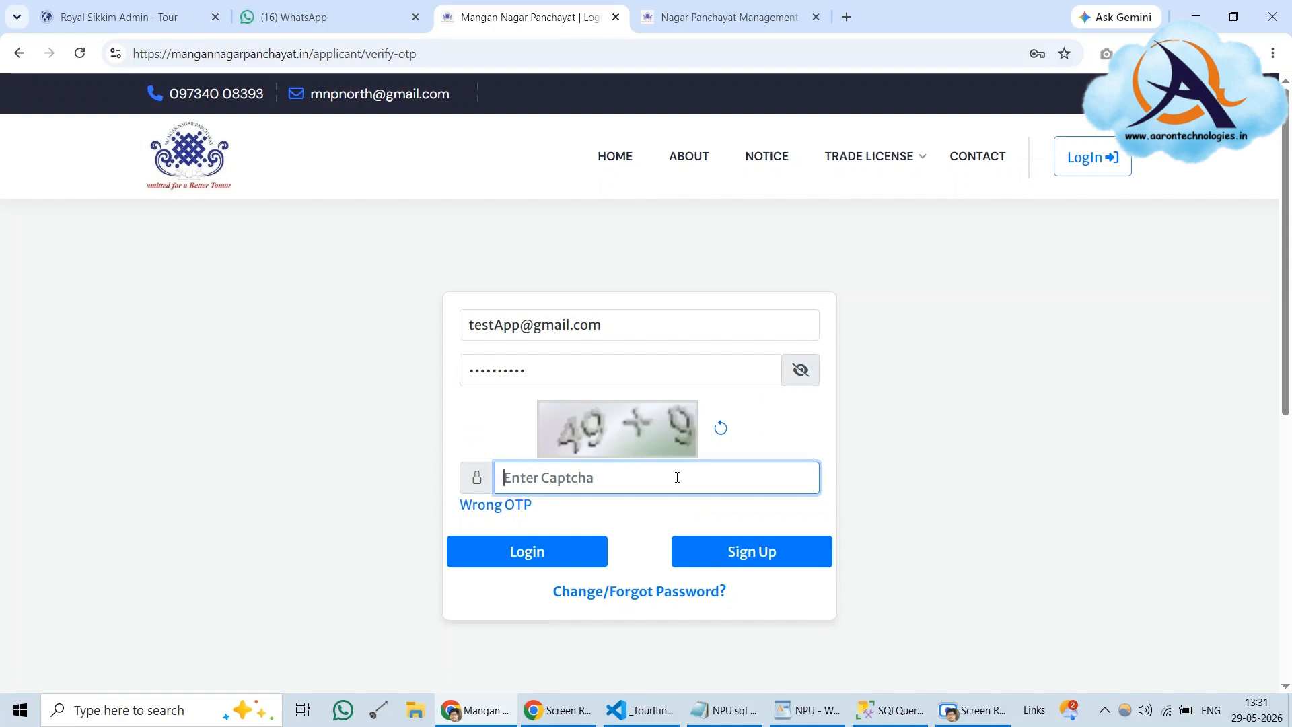
text(58)
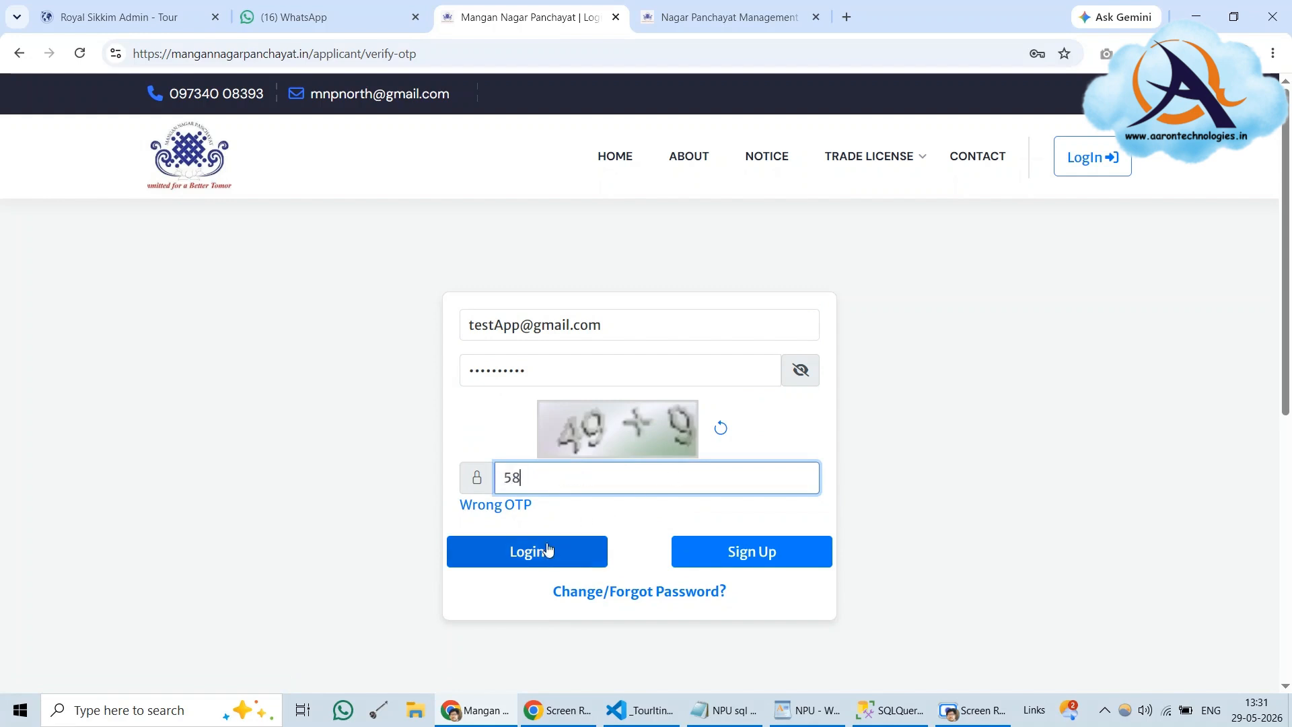
click(585, 557)
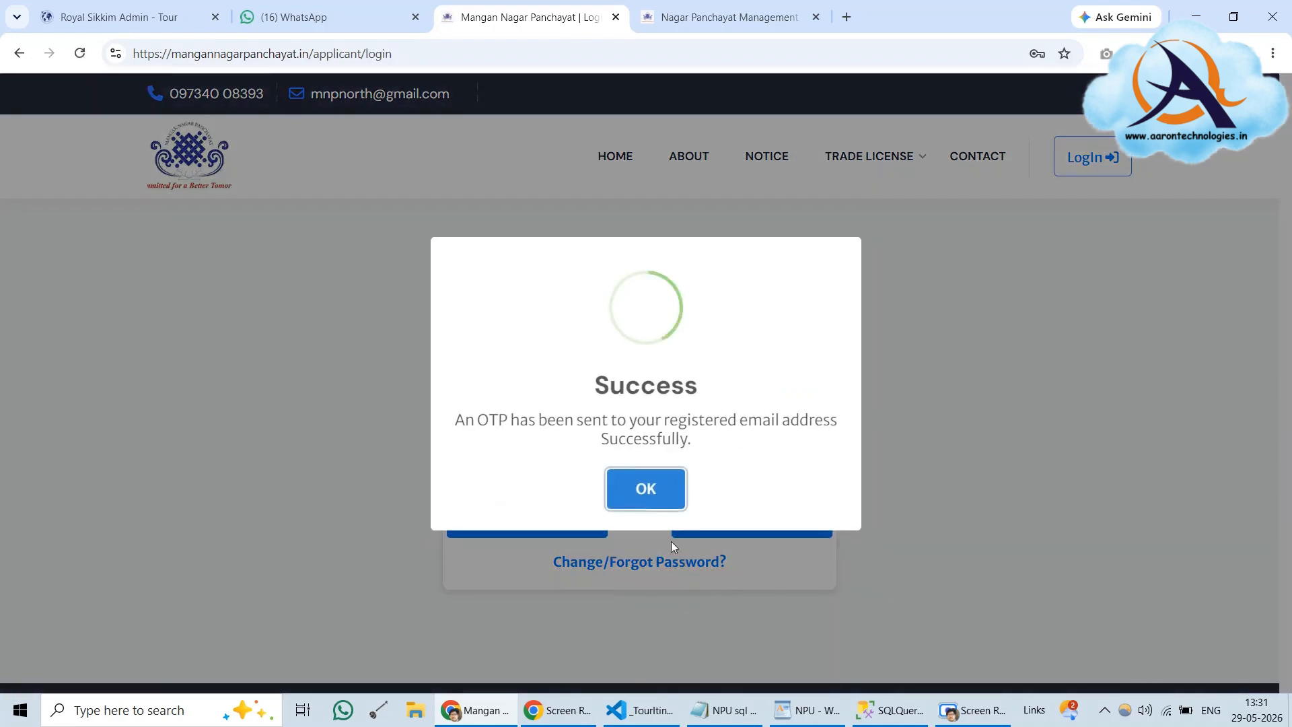
Fetch the newest OTP by rerunning the SSMS query, then paste and submit it in the portal
click(666, 501)
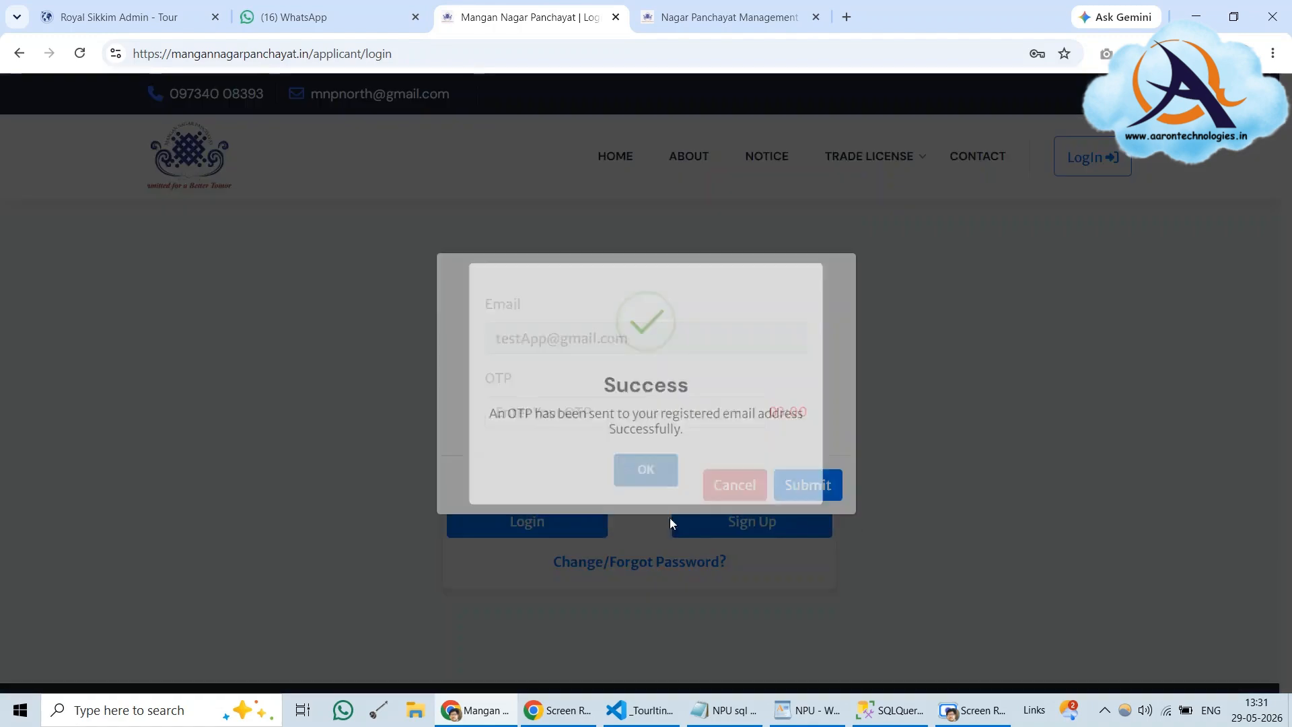
click(872, 718)
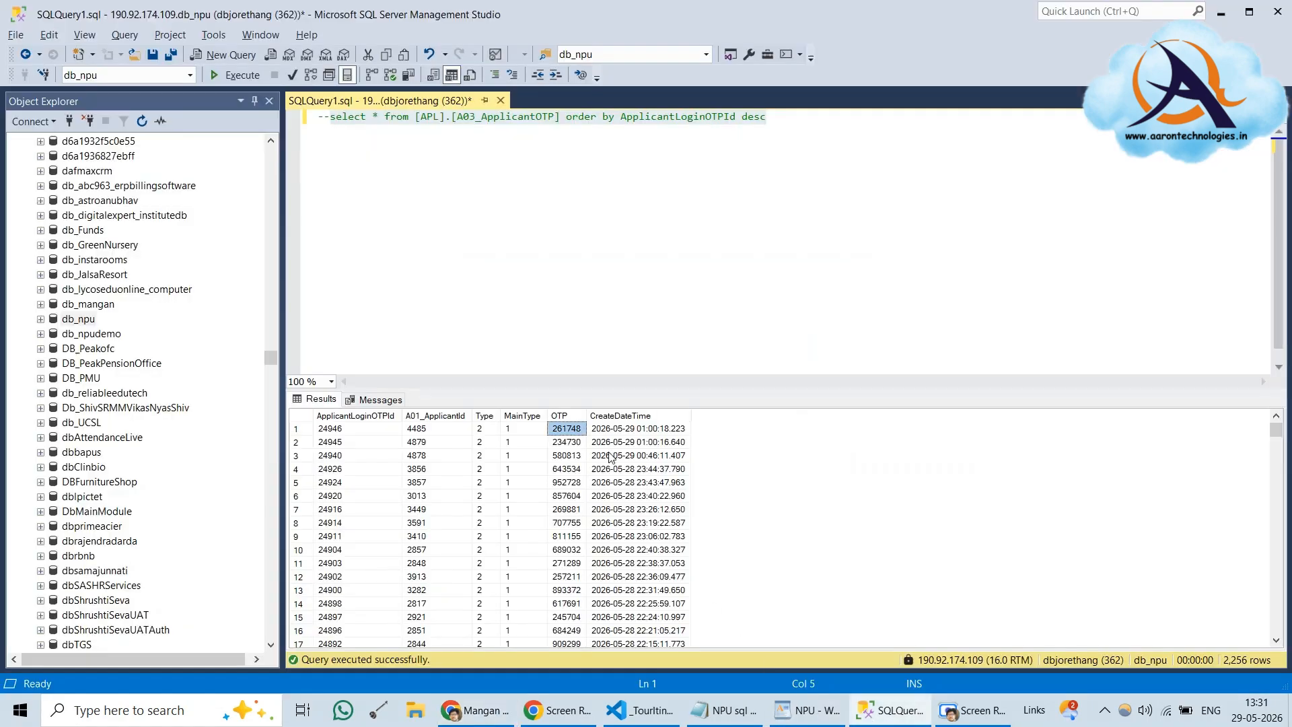
click(235, 75)
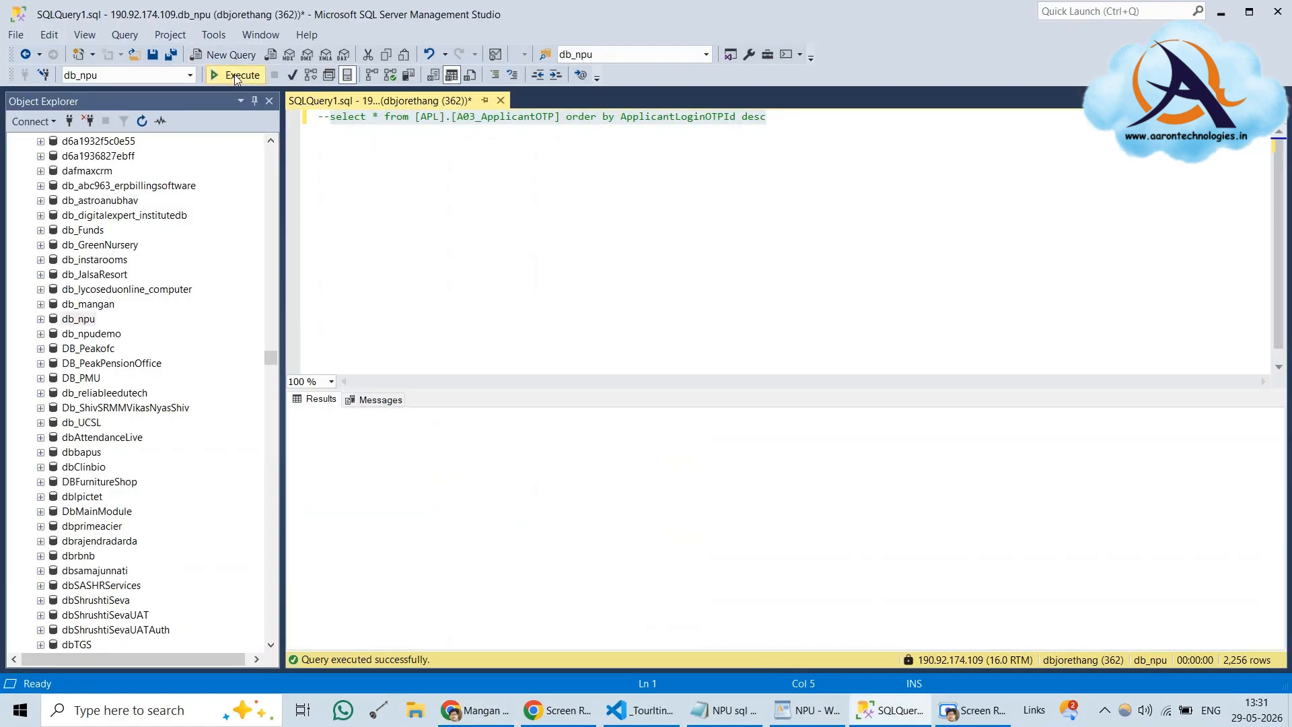
click(573, 433)
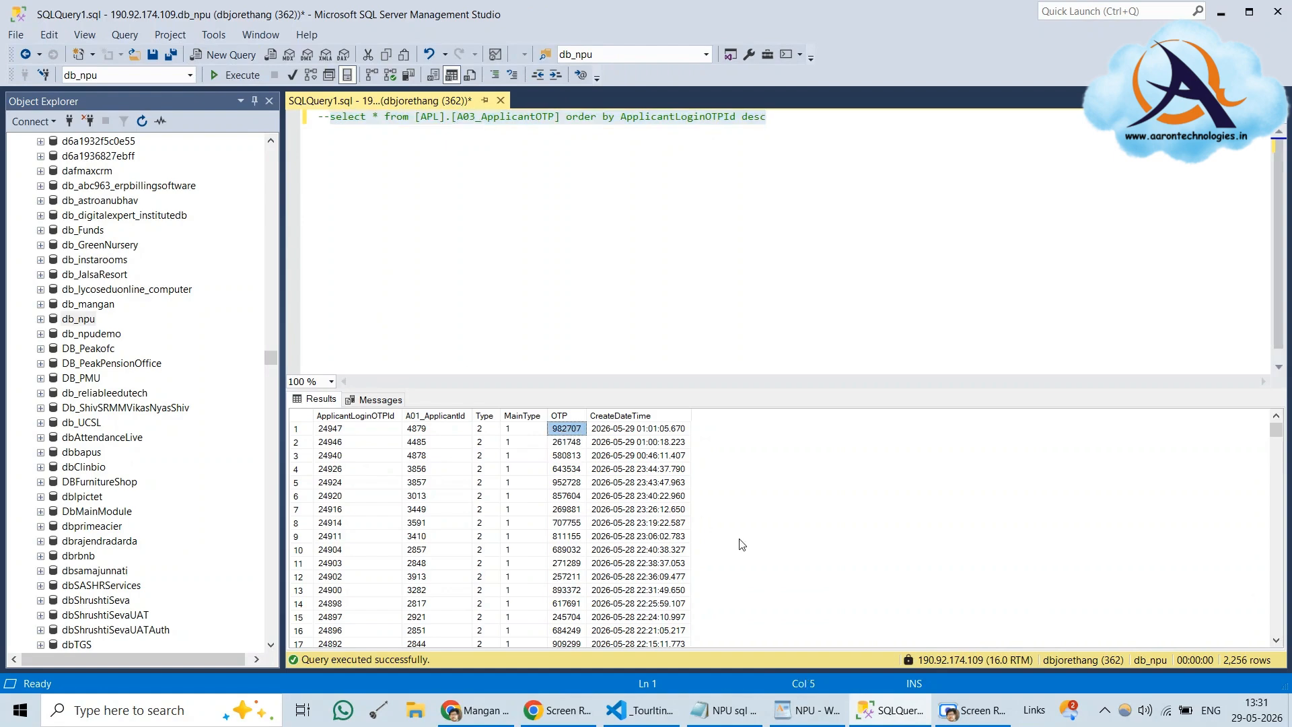
key(alt+Tab)
key(ctrl+v)
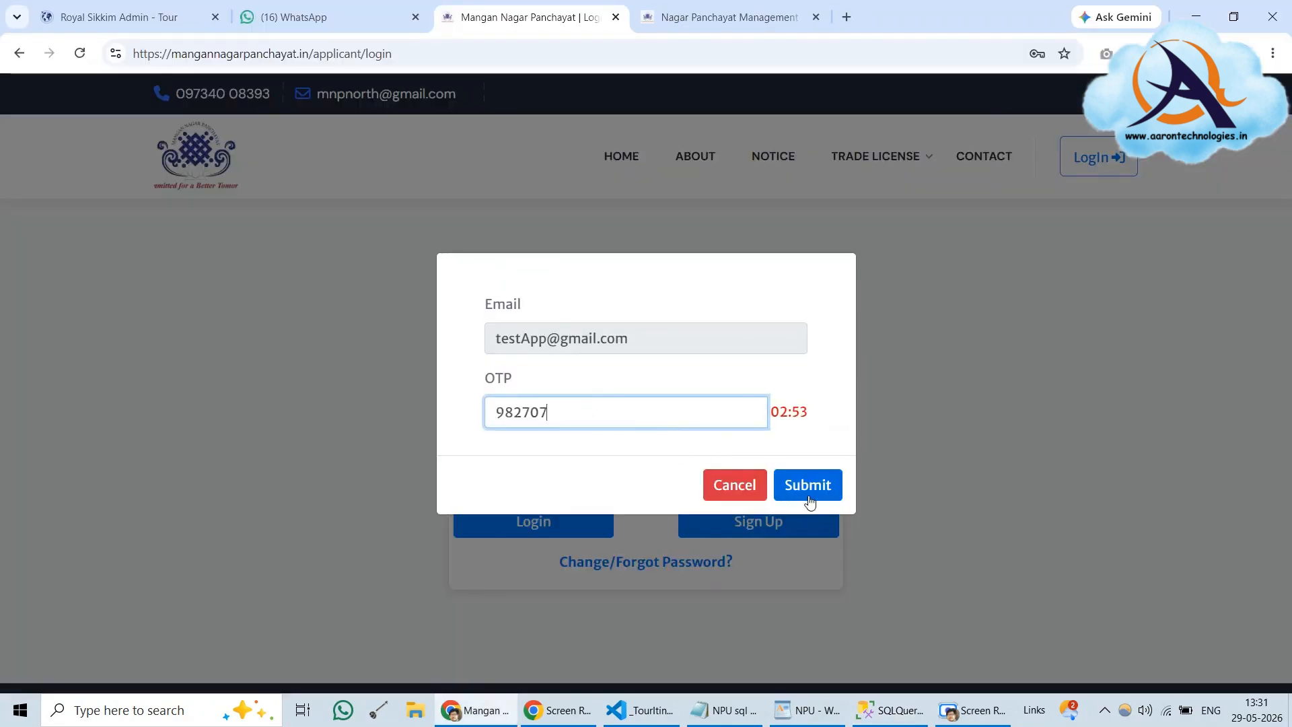
click(807, 485)
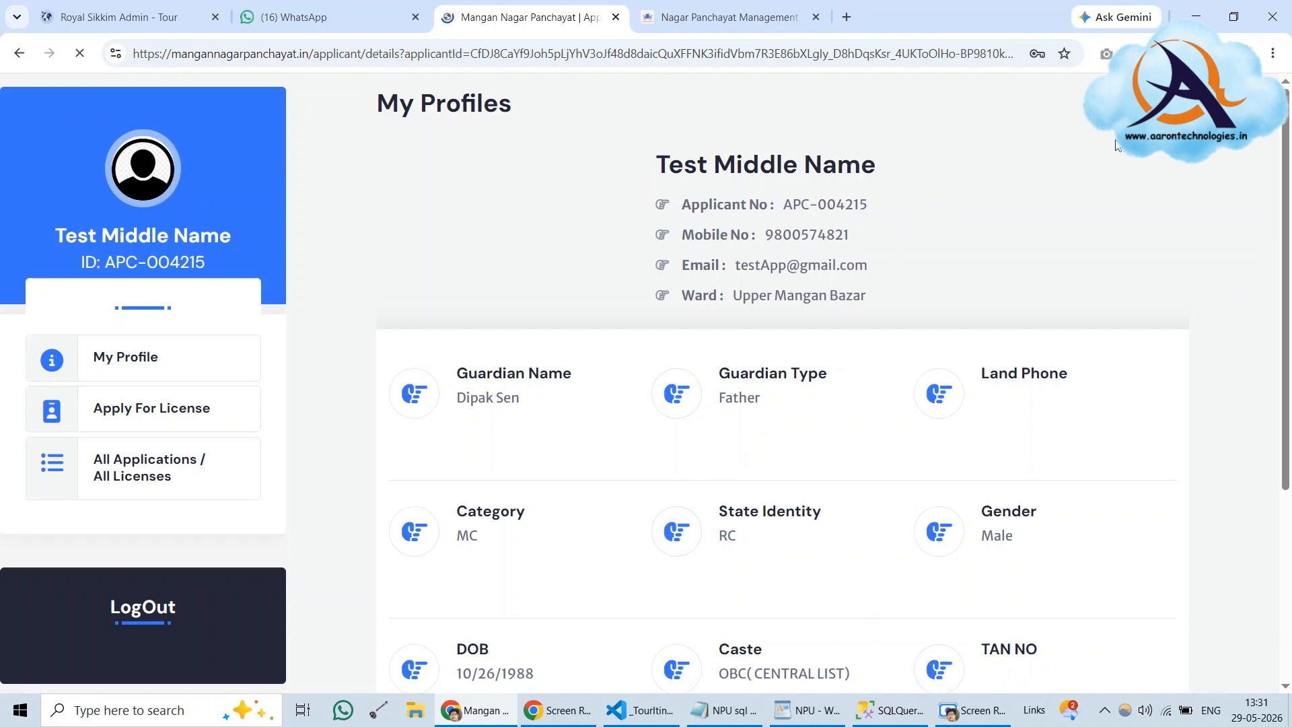
click(974, 710)
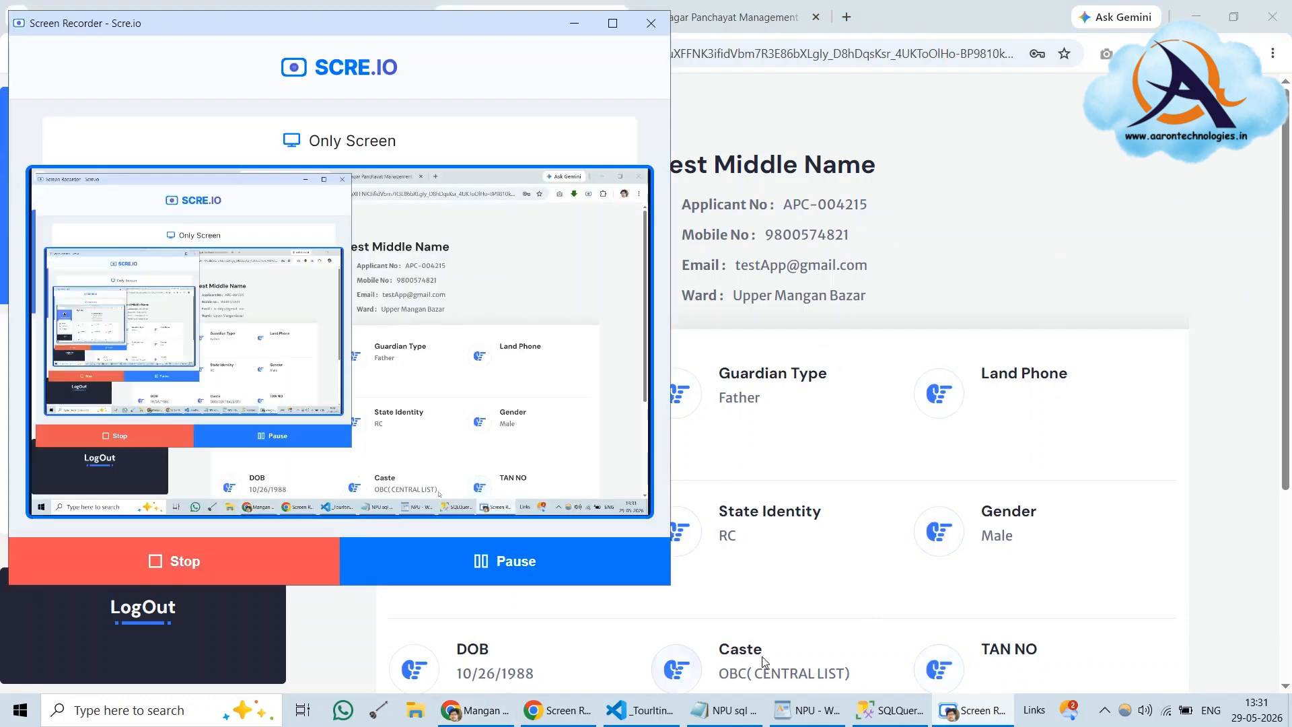
click(254, 561)
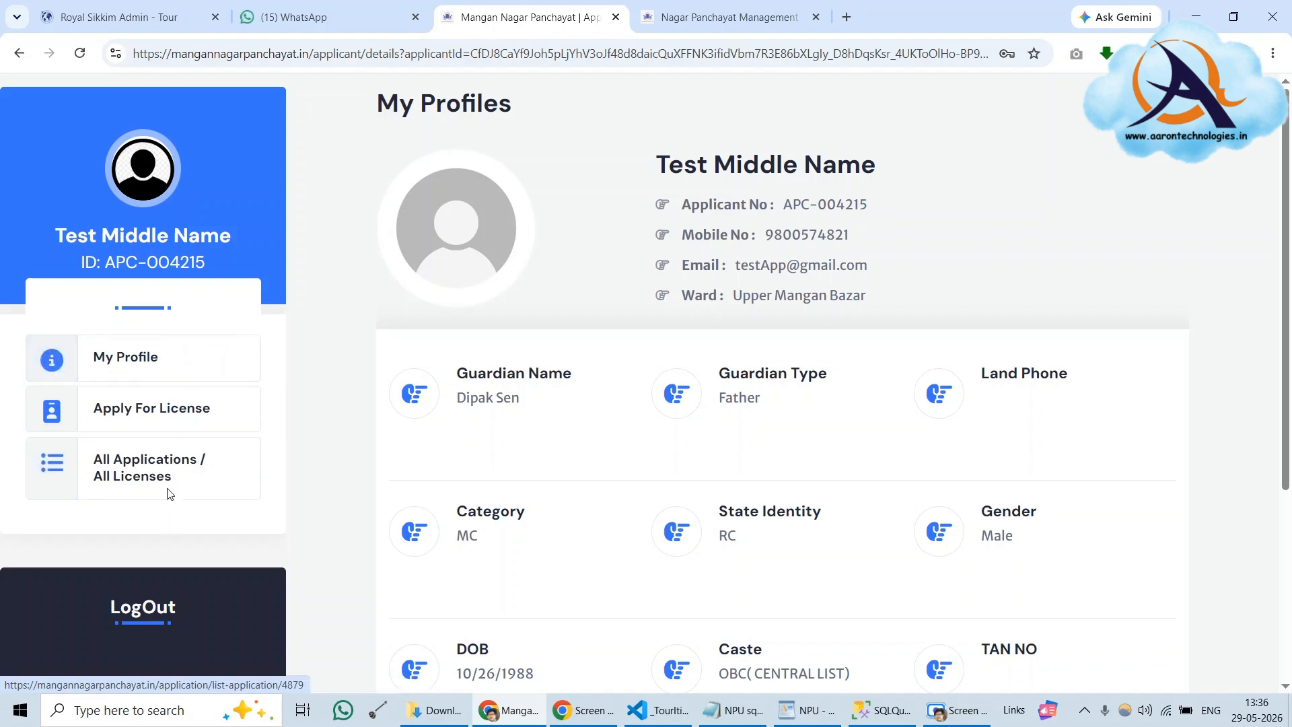
click(140, 364)
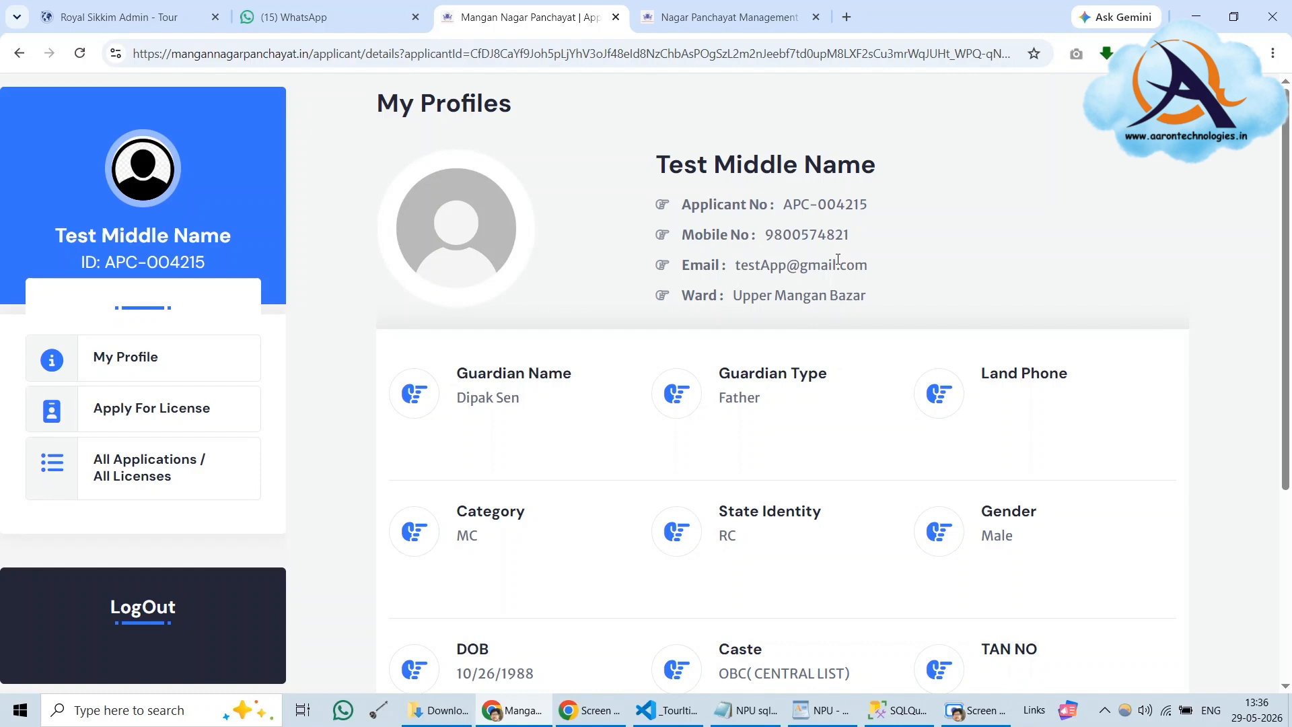
drag(762, 233, 875, 228)
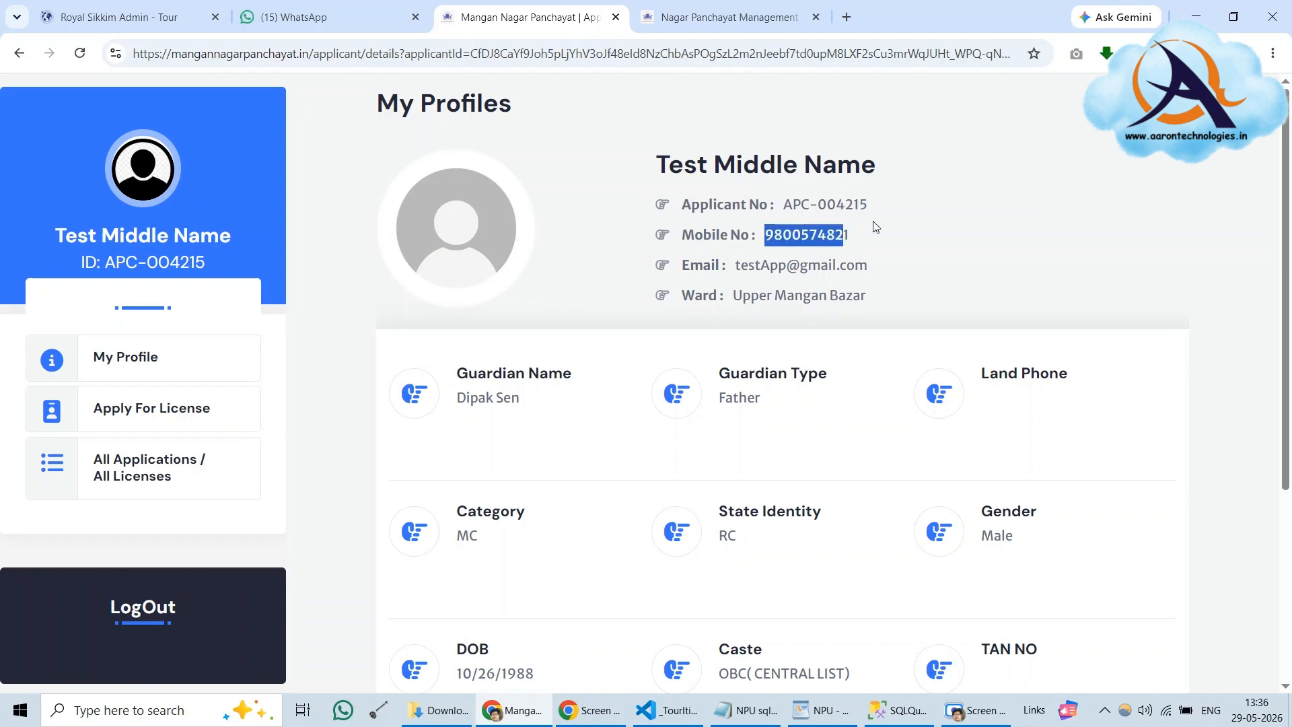
drag(741, 264, 900, 266)
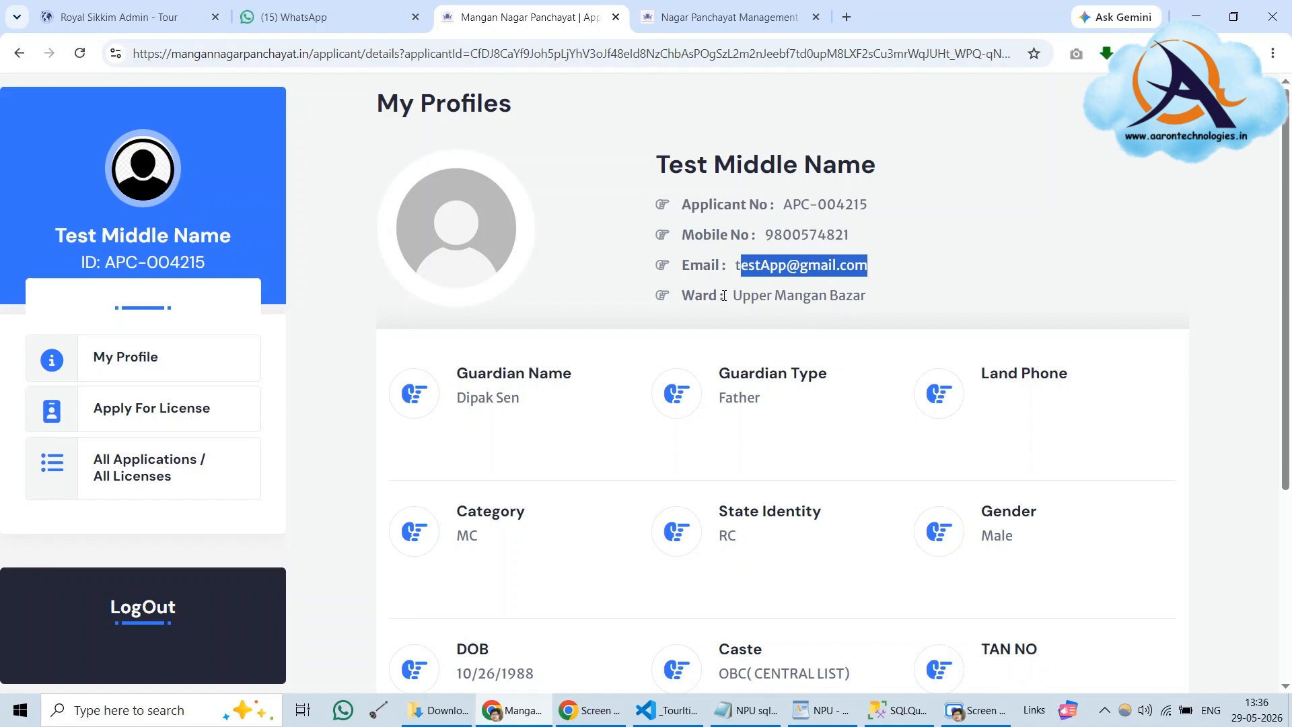
drag(724, 296, 900, 300)
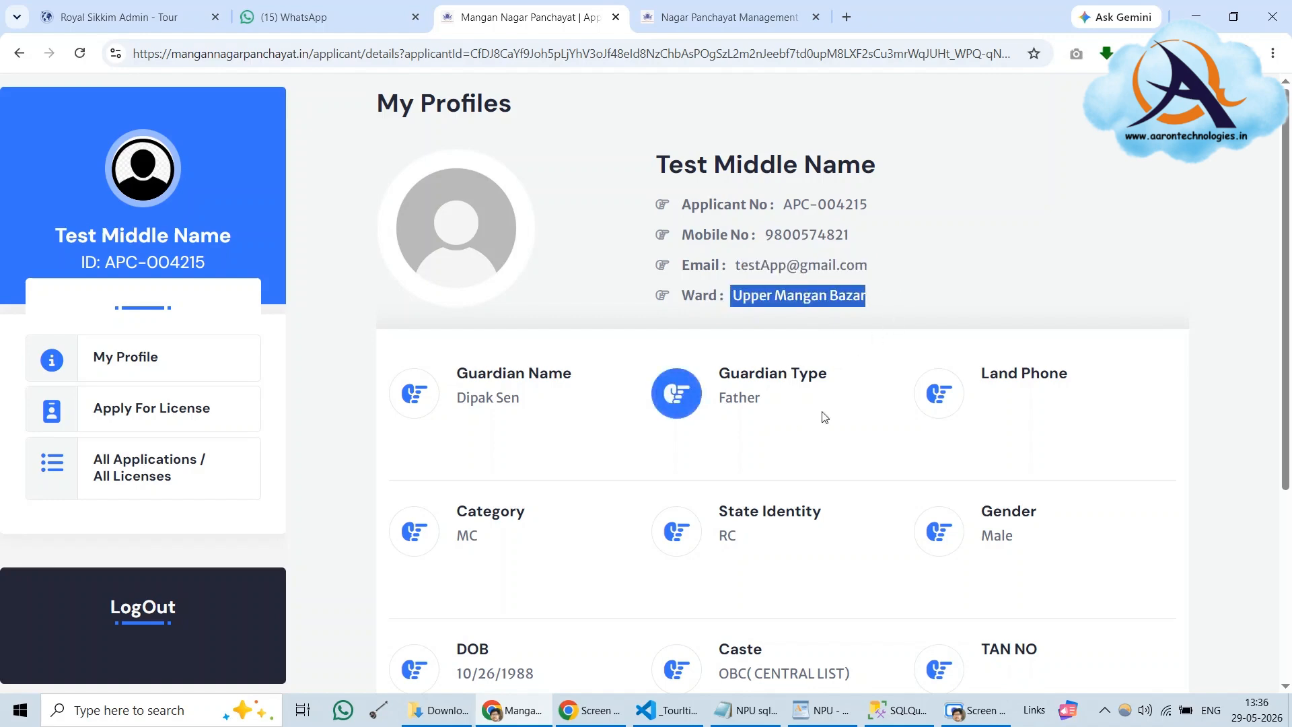
scroll(822, 310, down, 5)
scroll(815, 315, up, 3)
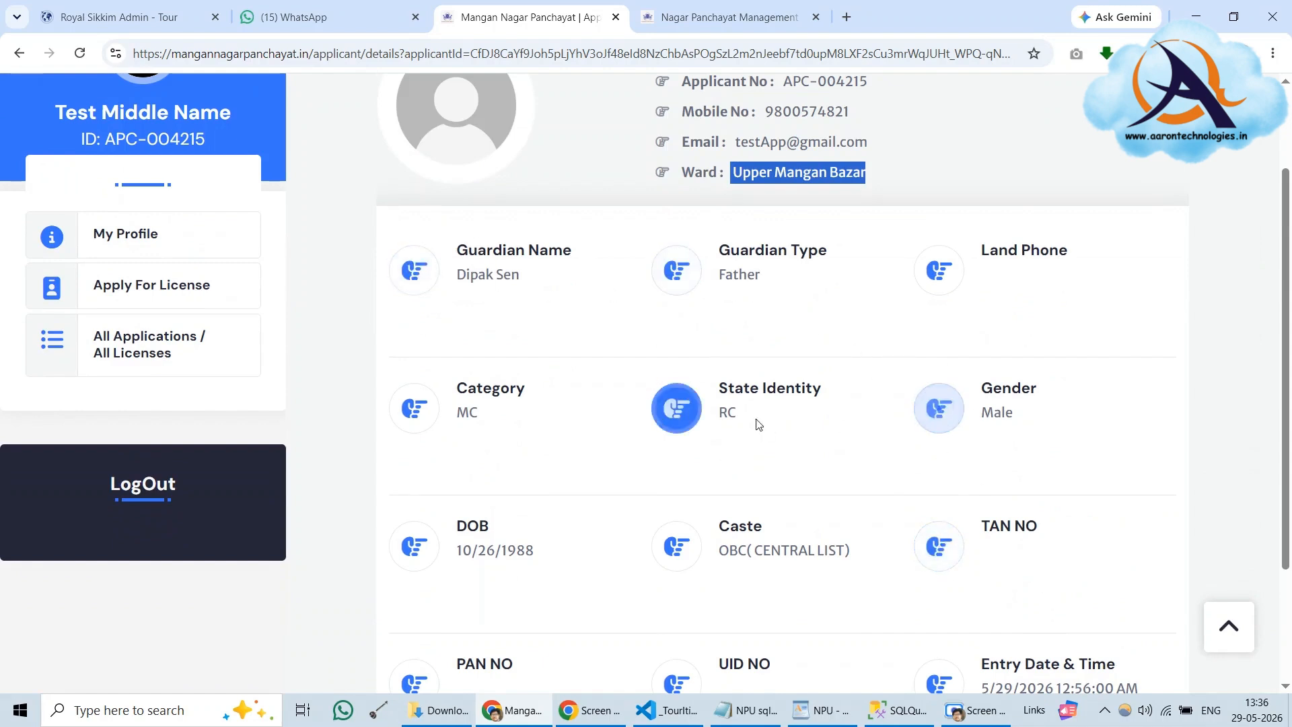
scroll(780, 408, down, 1)
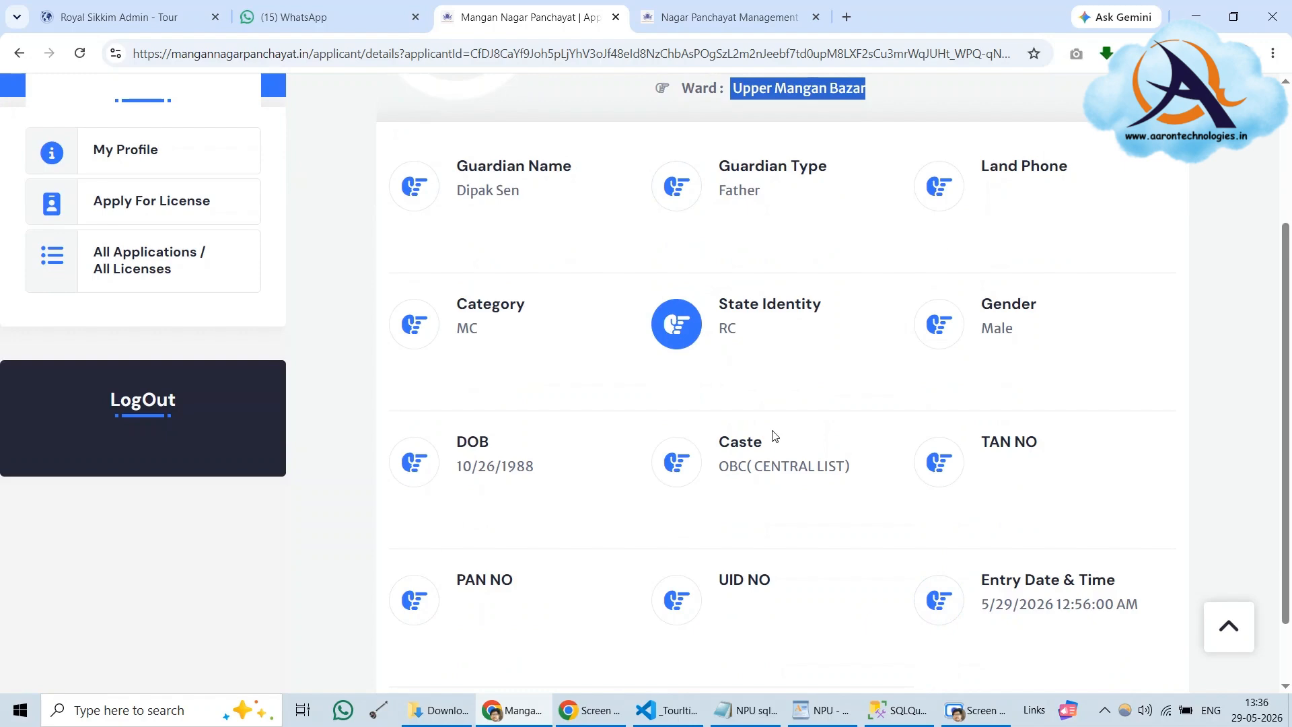
scroll(650, 417, up, 3)
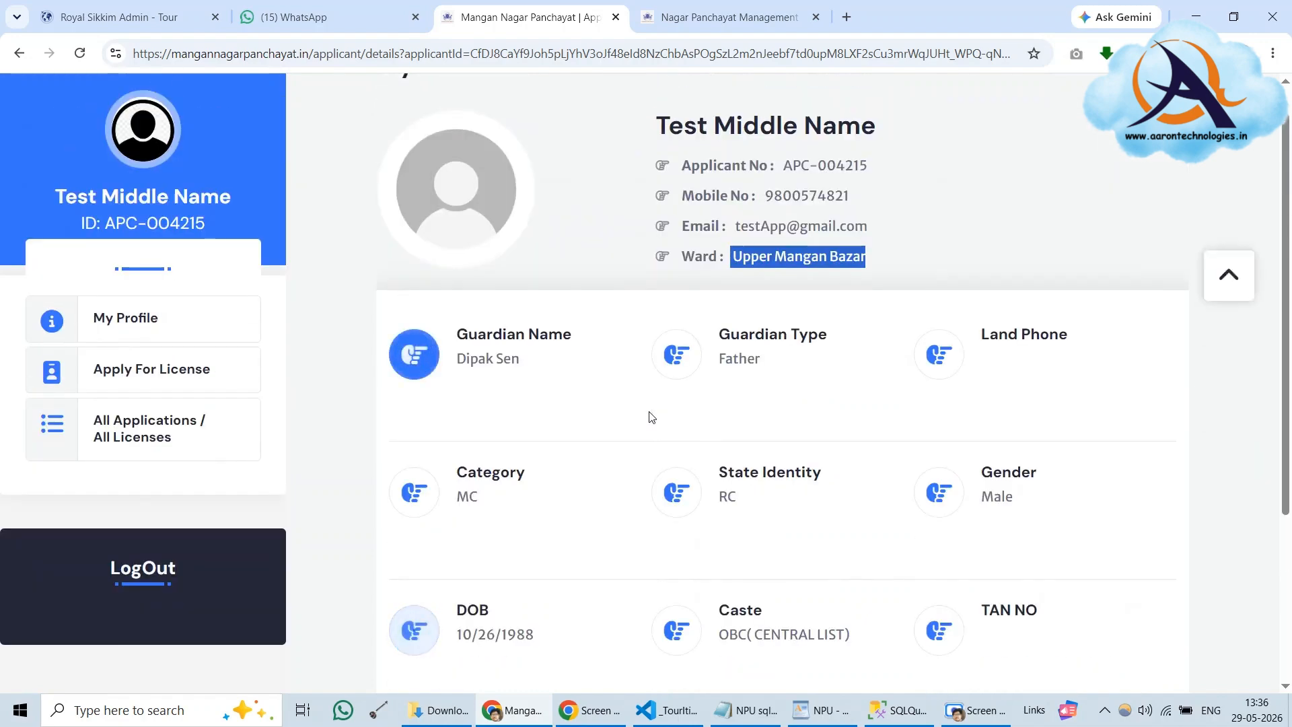
click(845, 355)
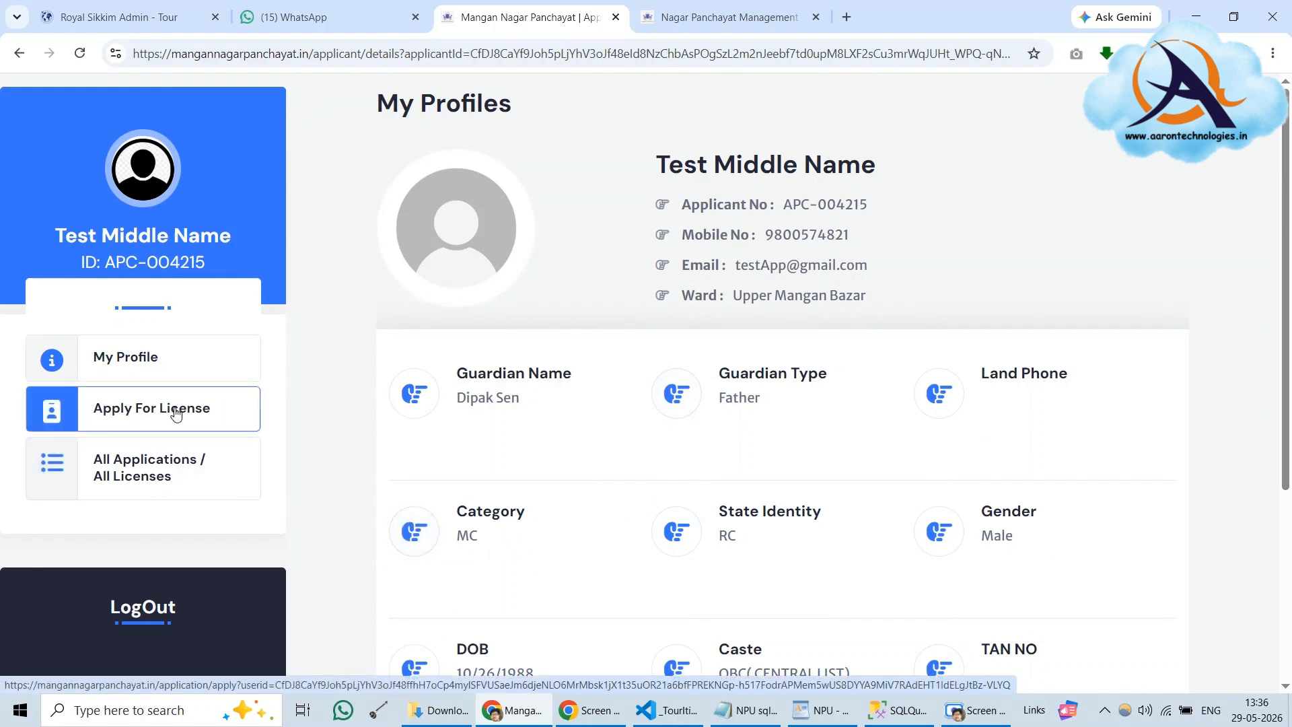
click(160, 412)
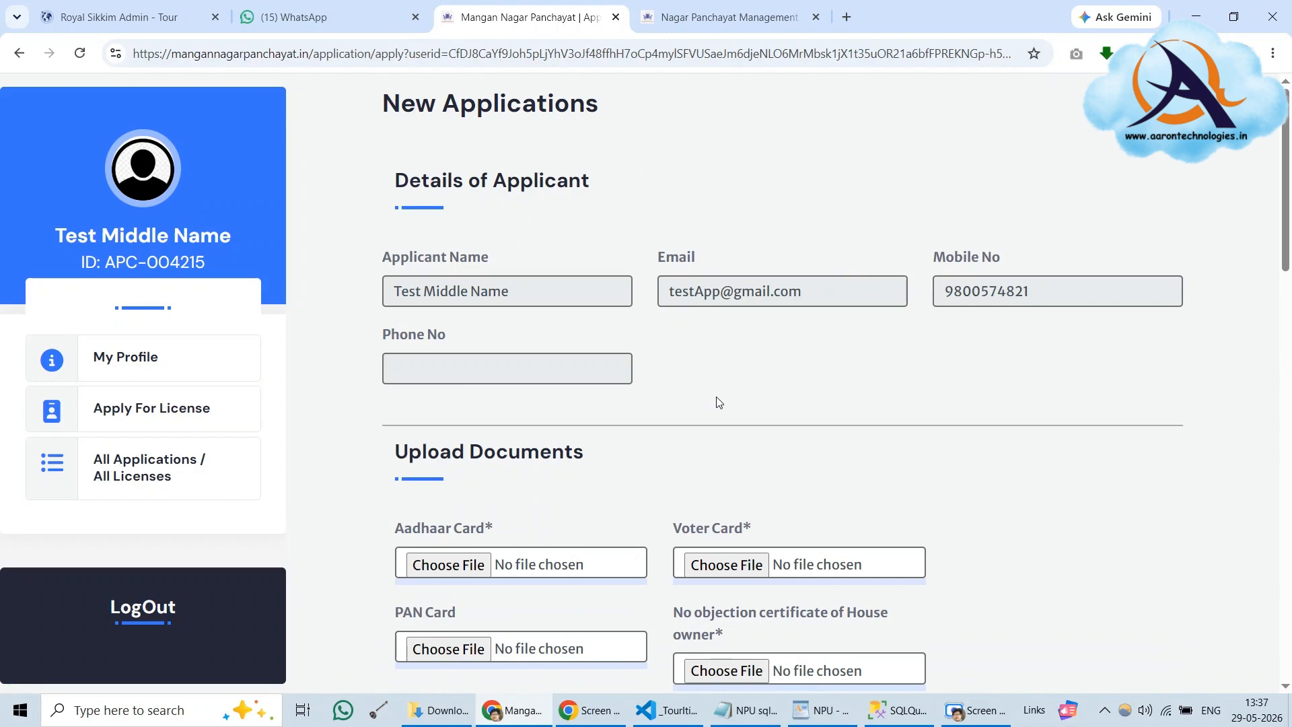
scroll(718, 403, down, 5)
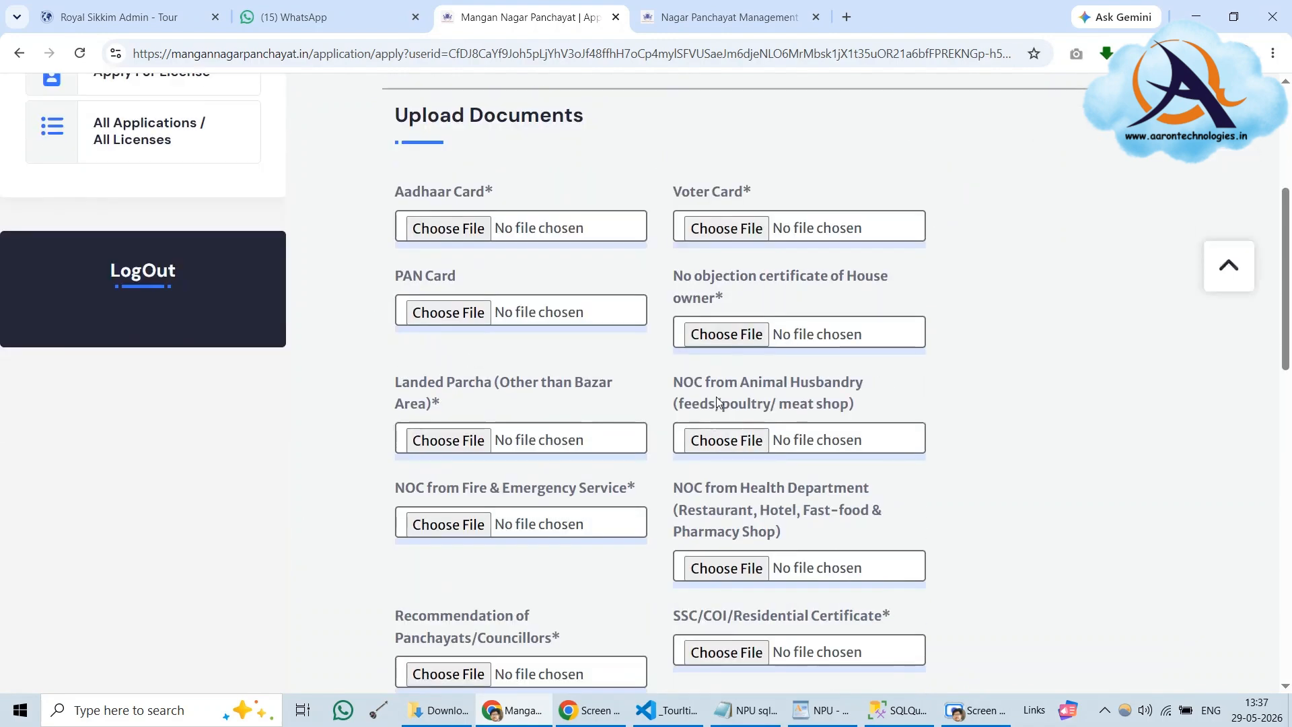
scroll(718, 403, down, 5)
scroll(718, 403, up, 7)
scroll(718, 403, up, 3)
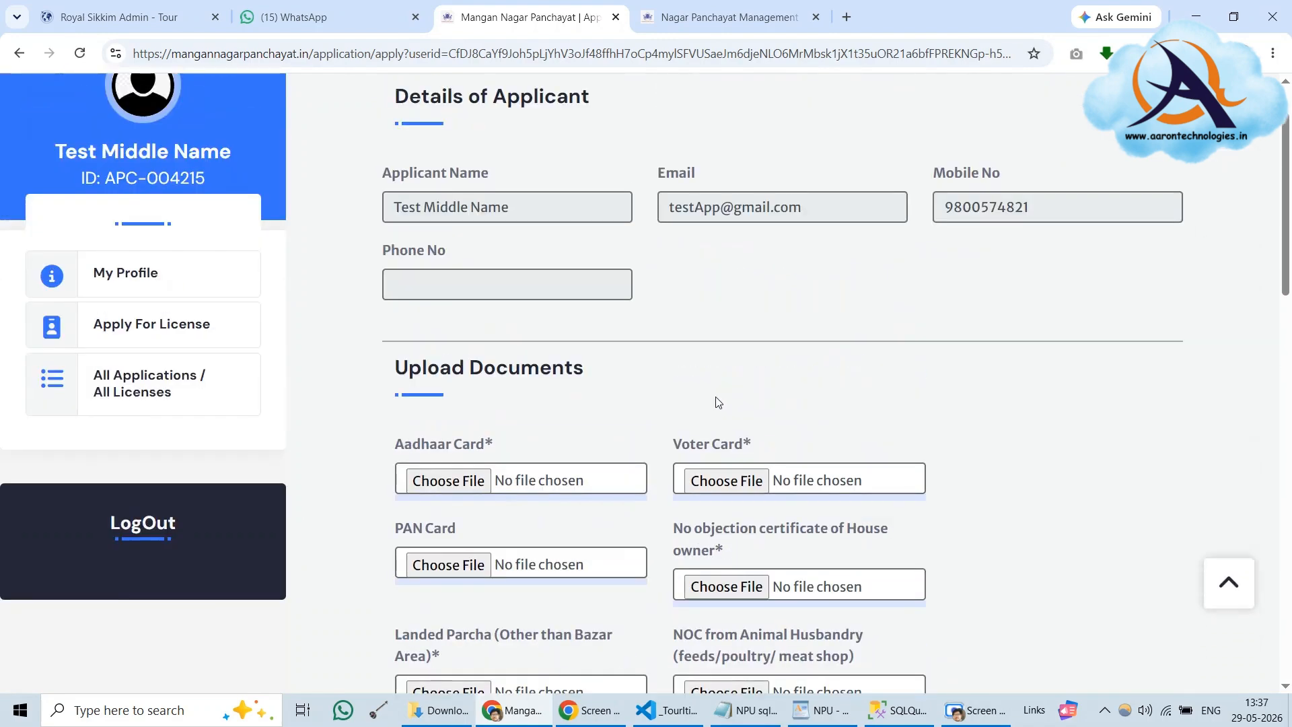
scroll(718, 402, up, 1)
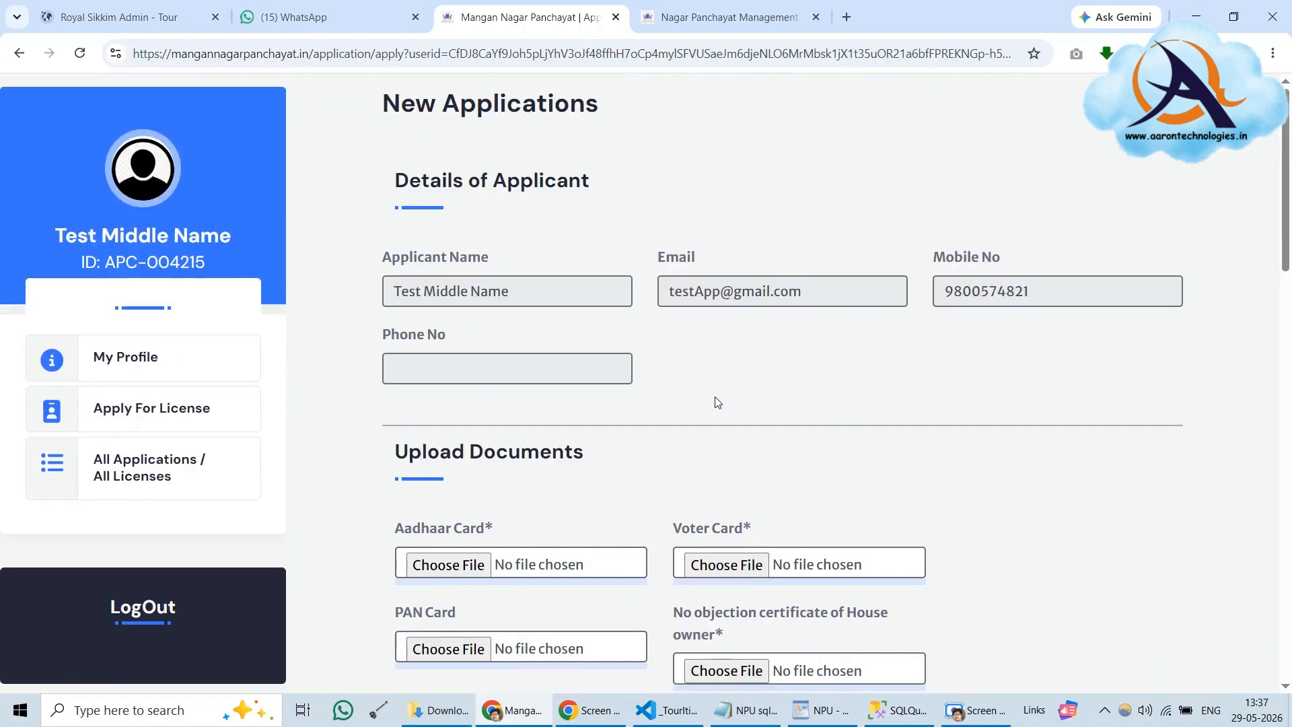
scroll(718, 402, down, 1)
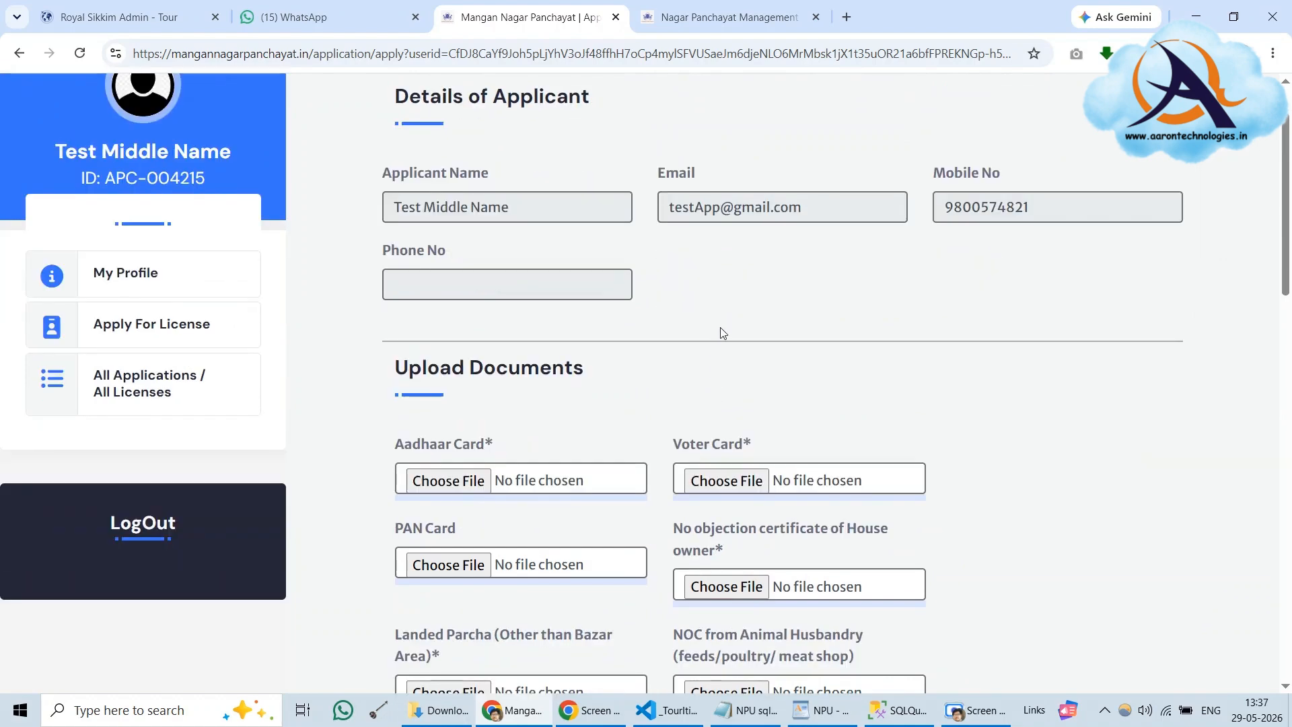
scroll(720, 337, down, 4)
scroll(719, 338, up, 5)
scroll(717, 339, down, 2)
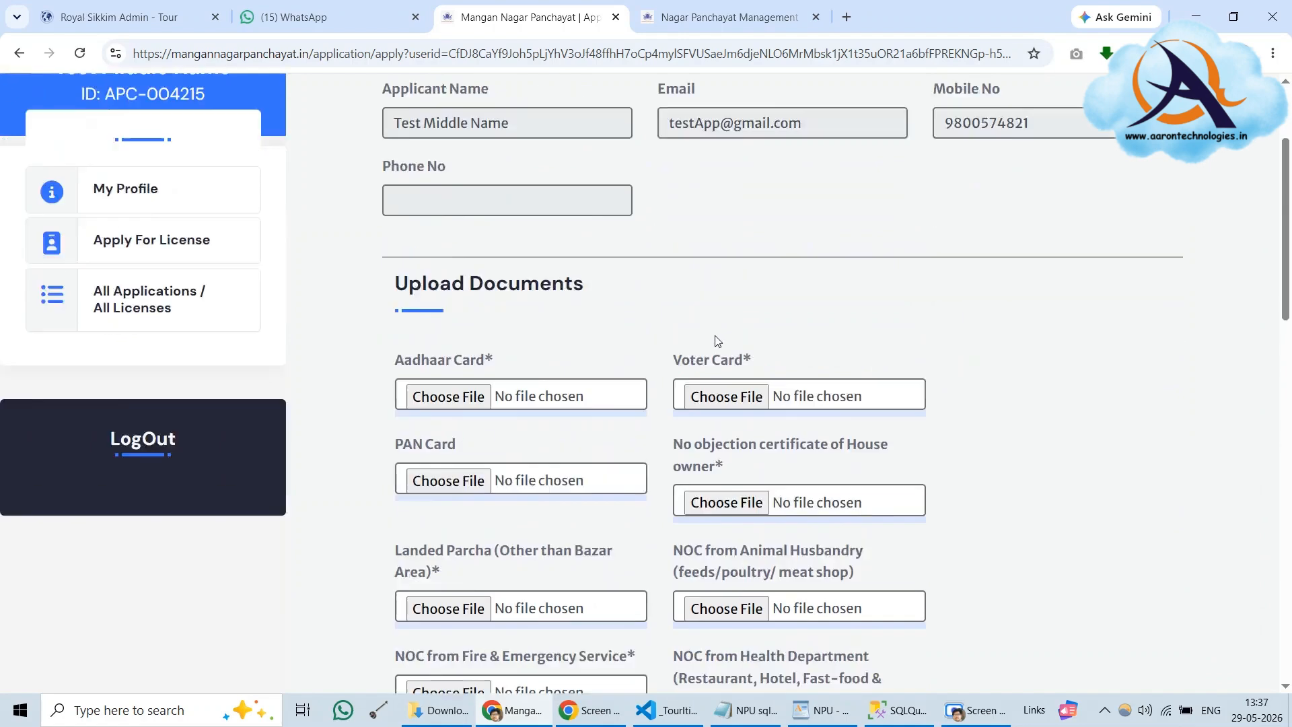
scroll(717, 341, down, 2)
scroll(714, 336, up, 4)
scroll(700, 336, down, 1)
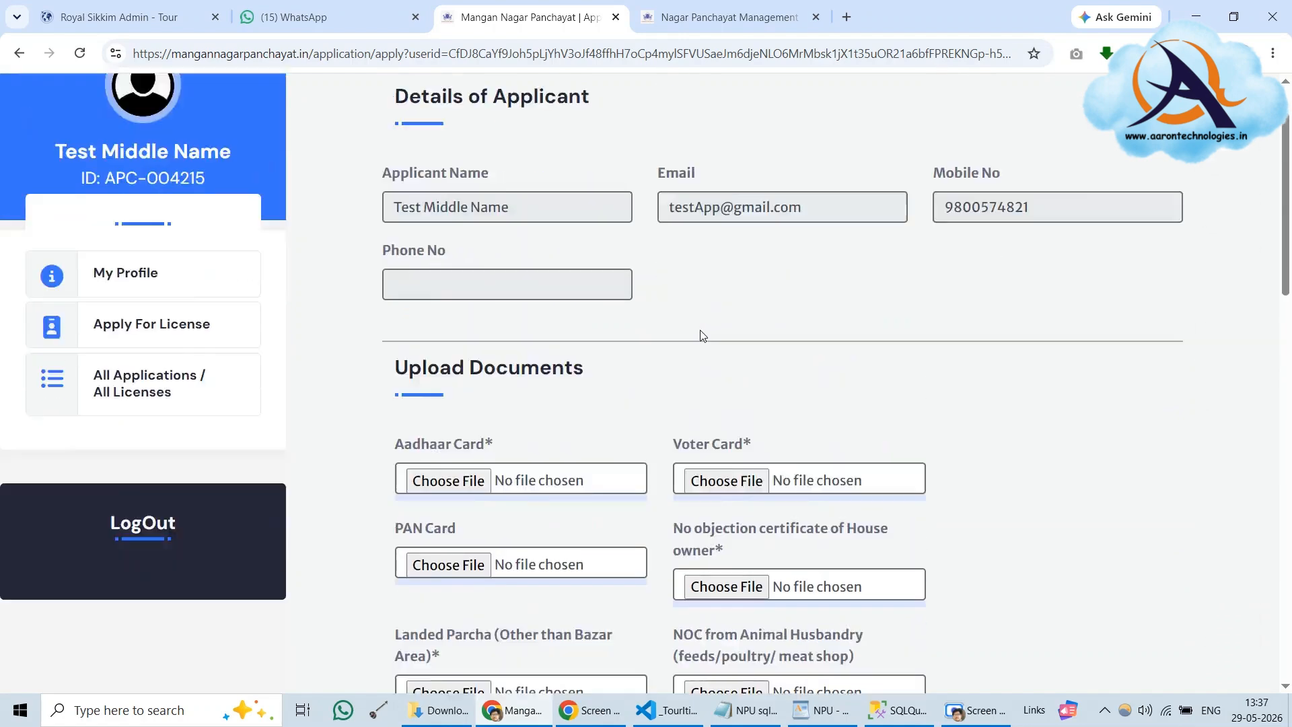
scroll(700, 335, down, 2)
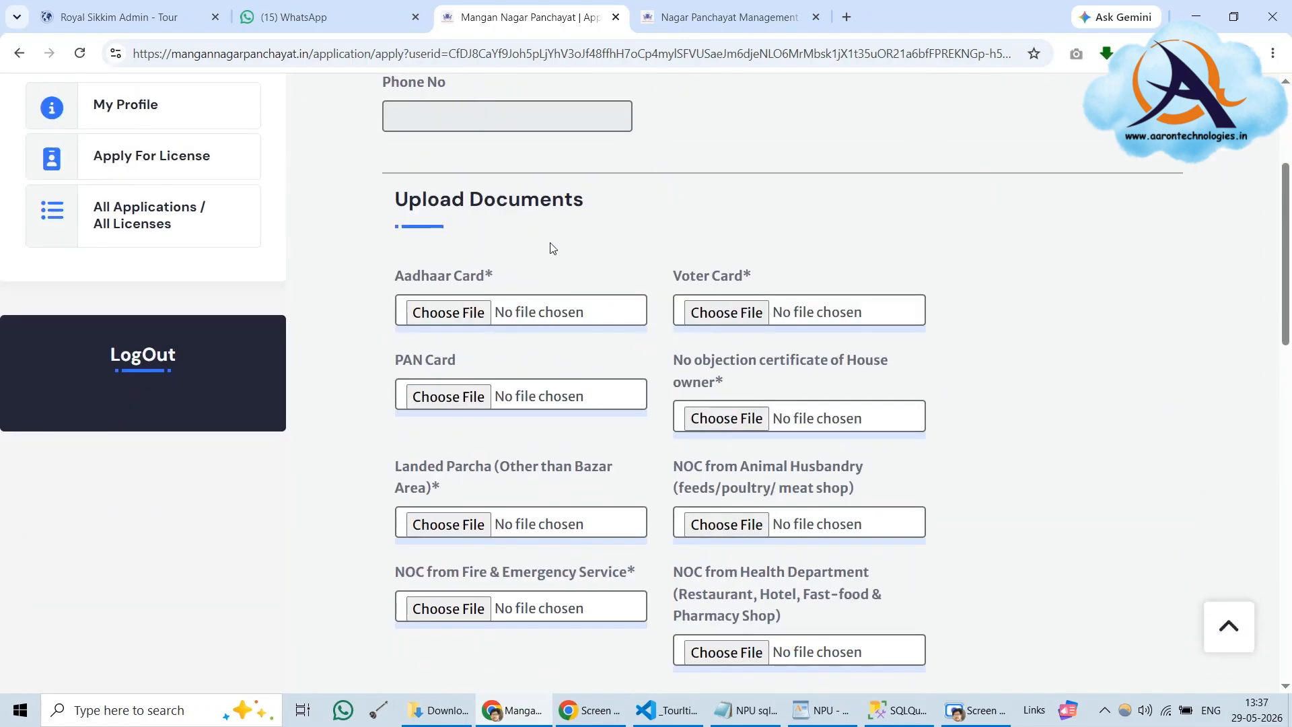
scroll(550, 249, up, 3)
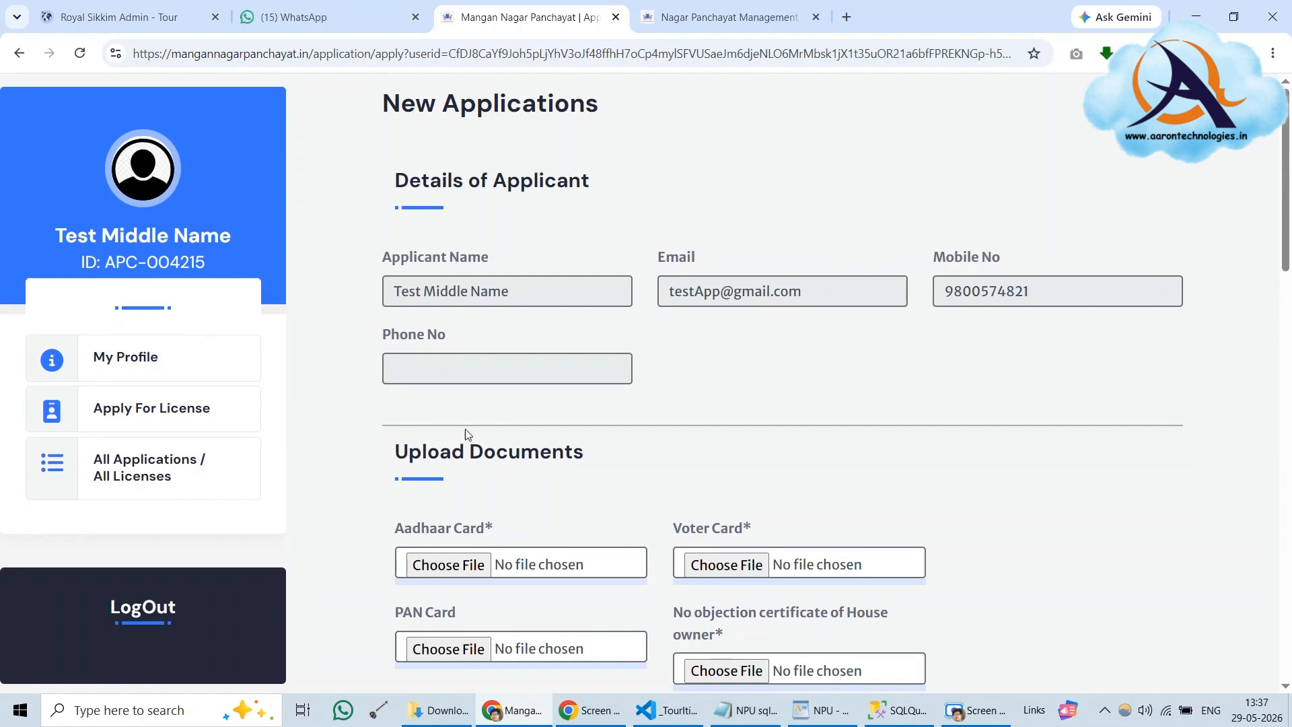
drag(391, 180, 642, 180)
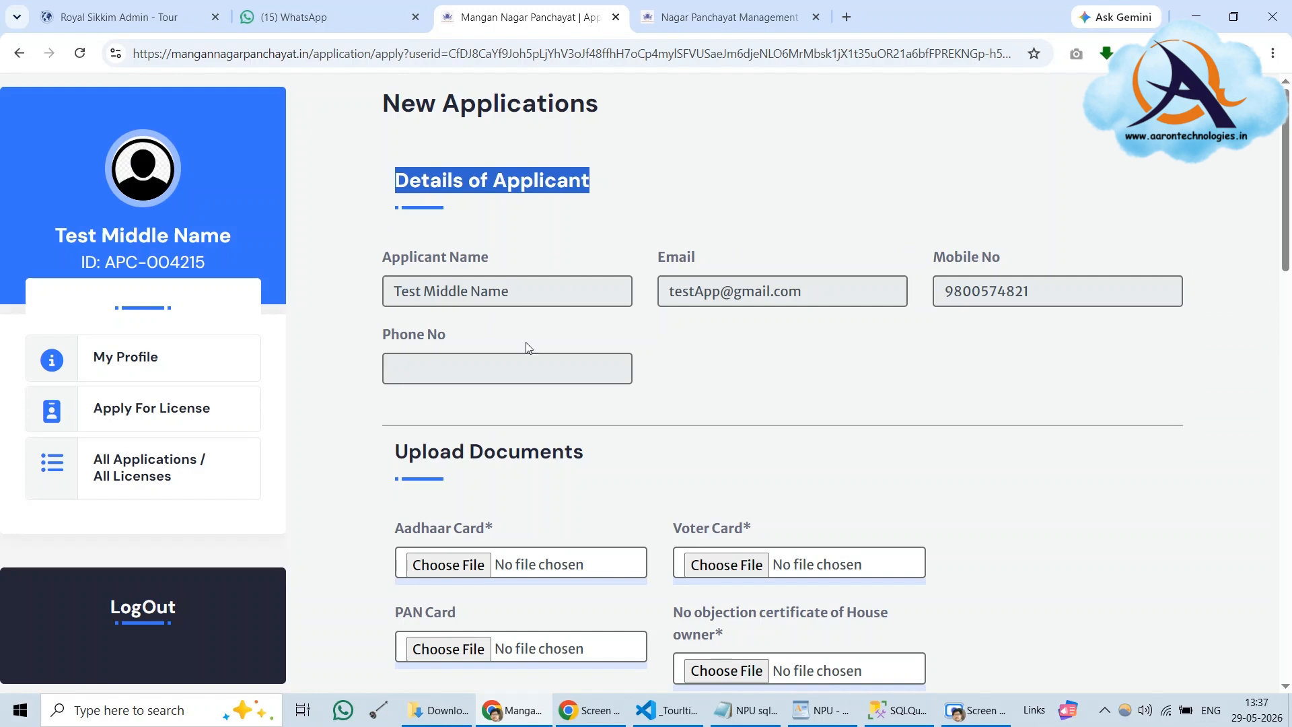
click(510, 297)
key(Tab)
key(Tab)
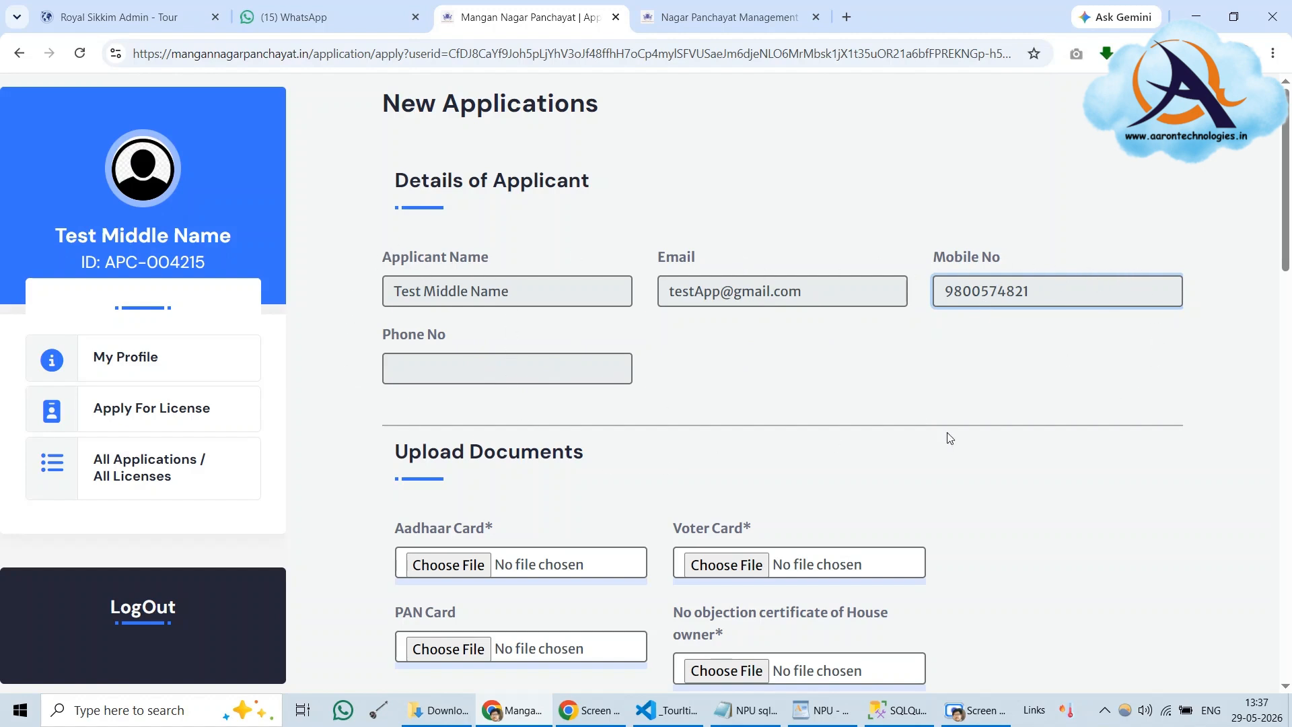
click(1082, 370)
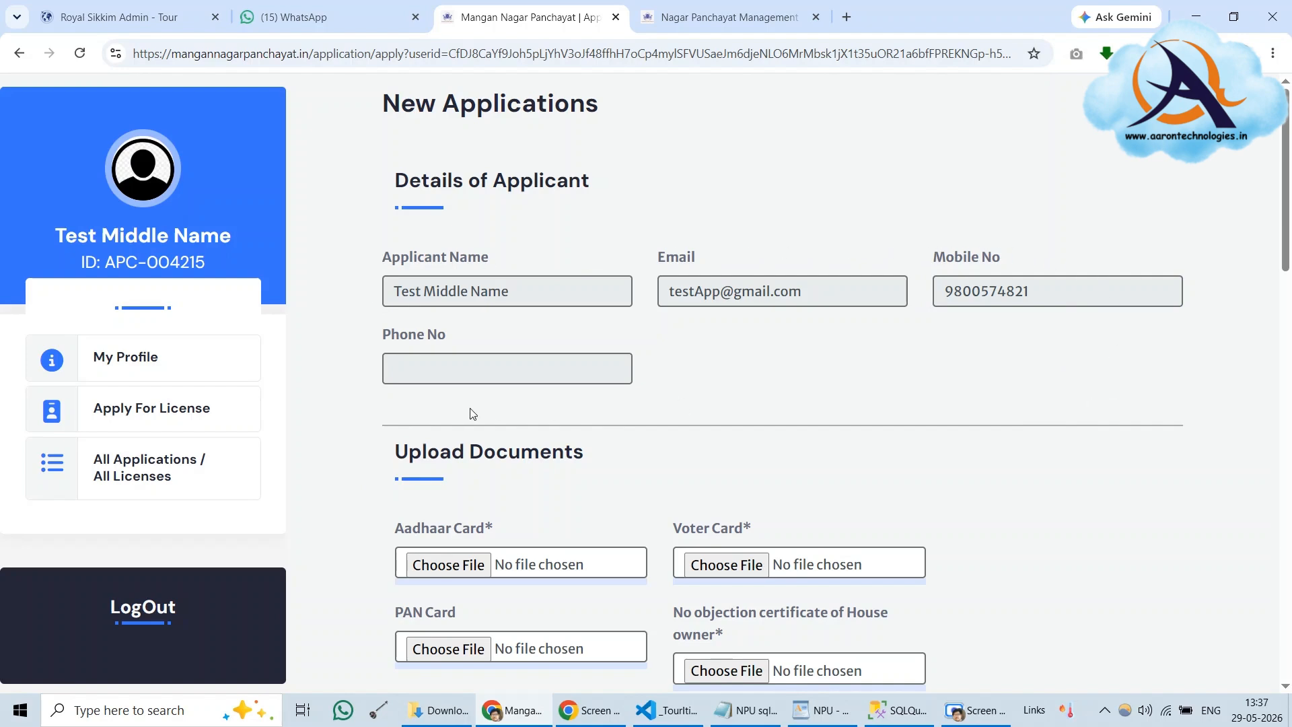
Attach demoDOC.jpg for the Aadhaar Card, Voter Card and house owner NOC fields
scroll(486, 330, down, 1)
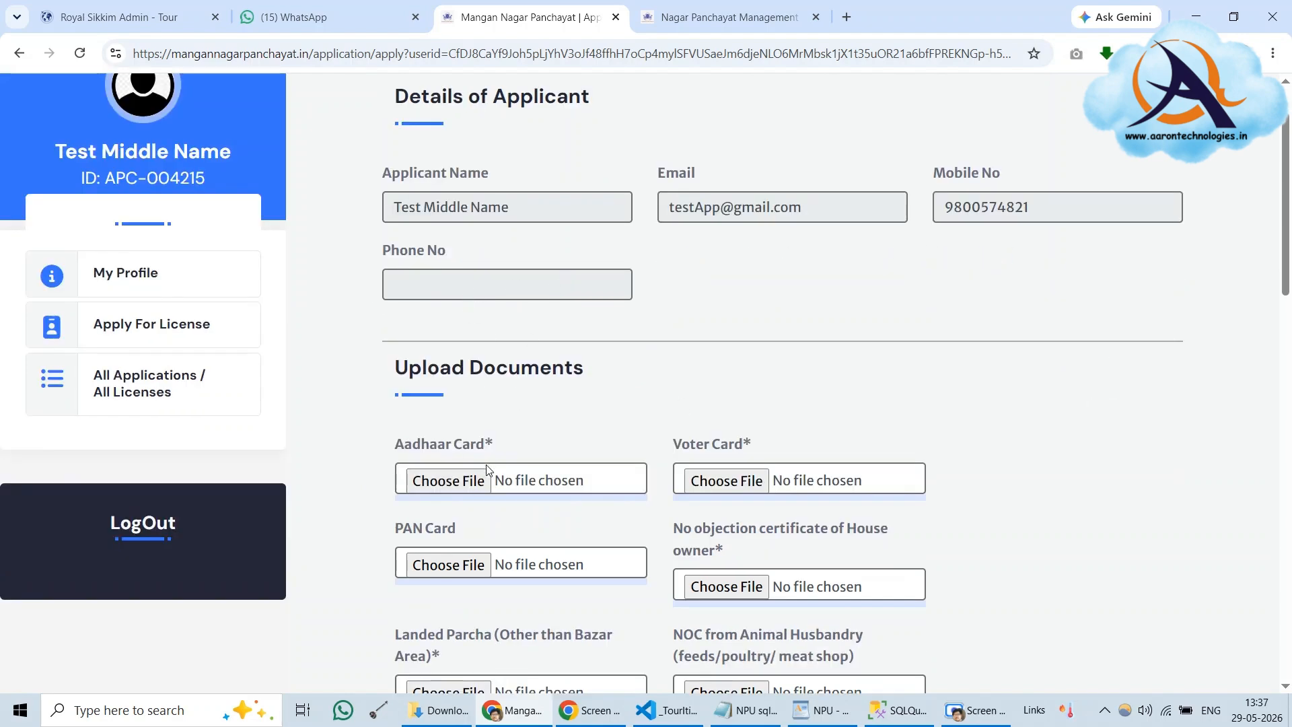
scroll(437, 262, down, 2)
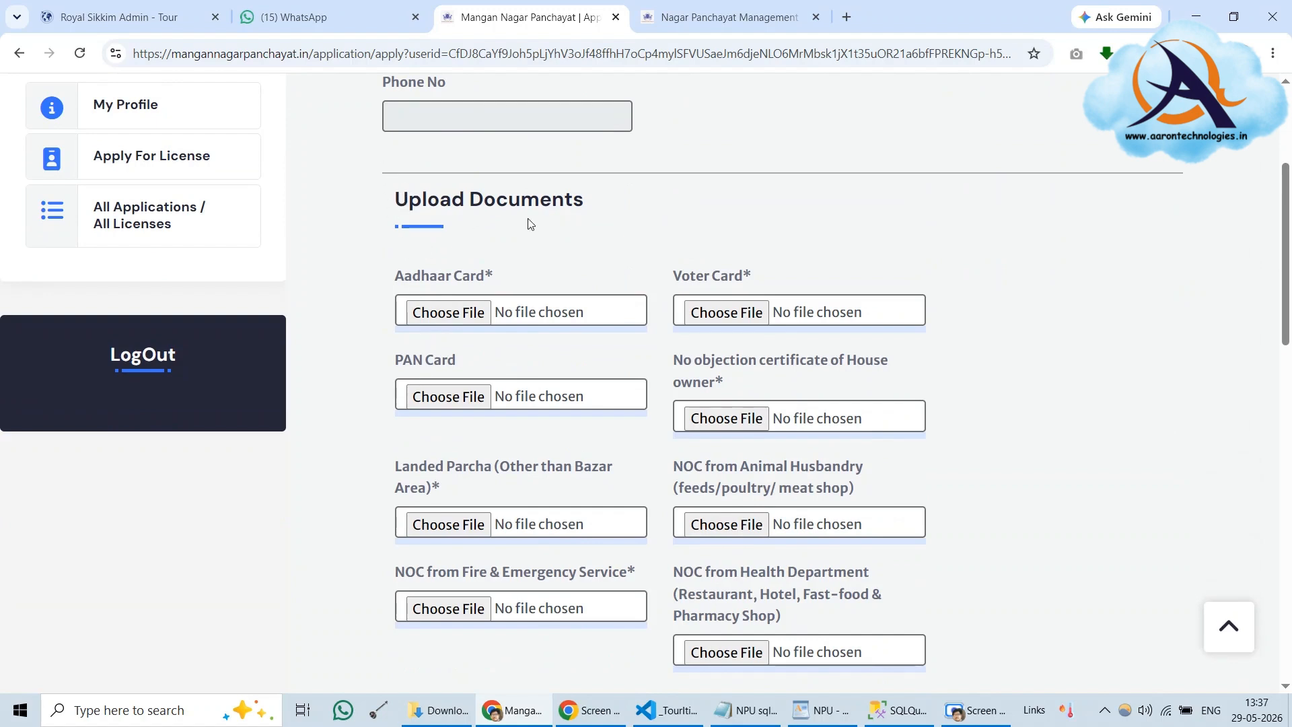
click(472, 315)
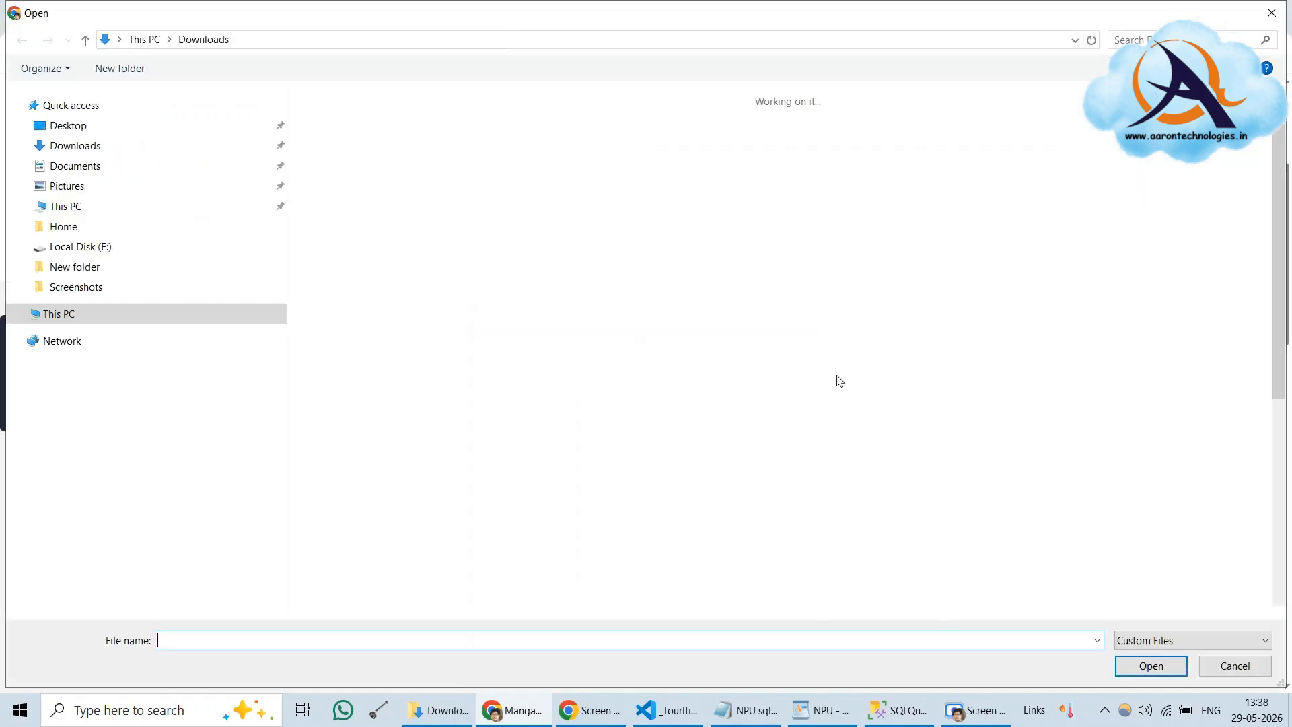
scroll(734, 376, down, 6)
click(731, 387)
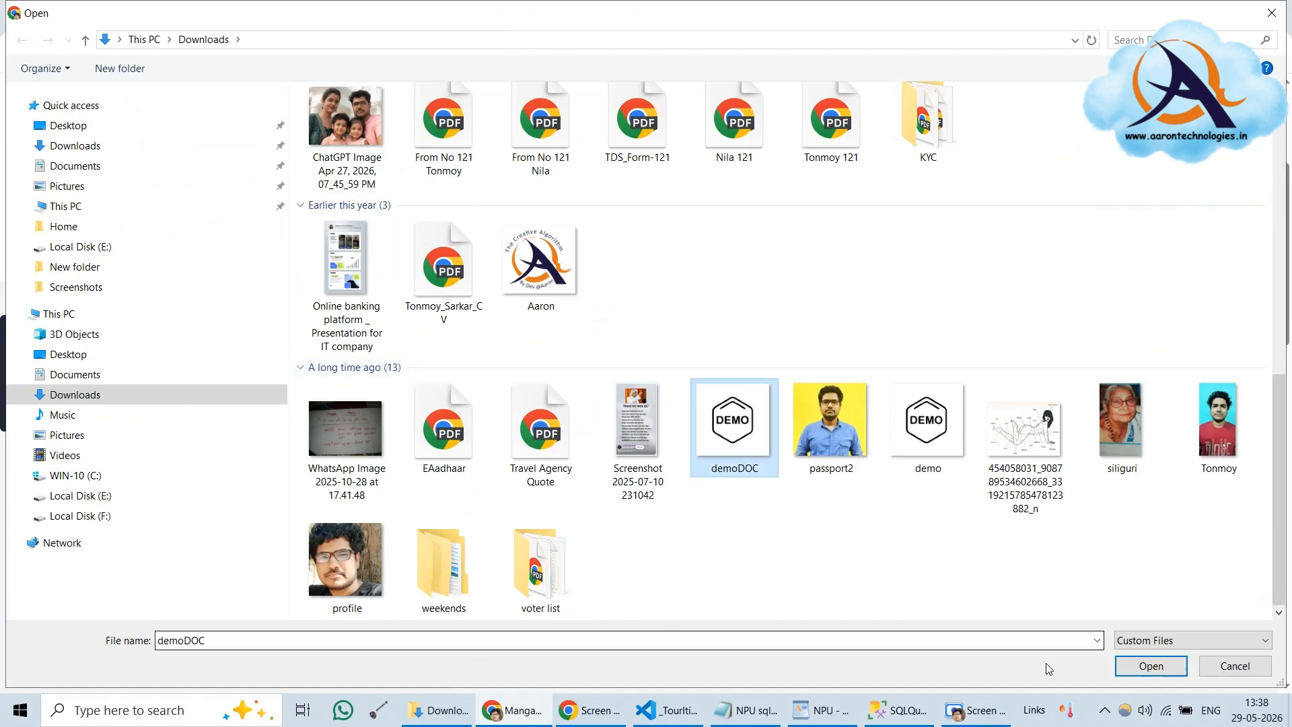
click(1151, 666)
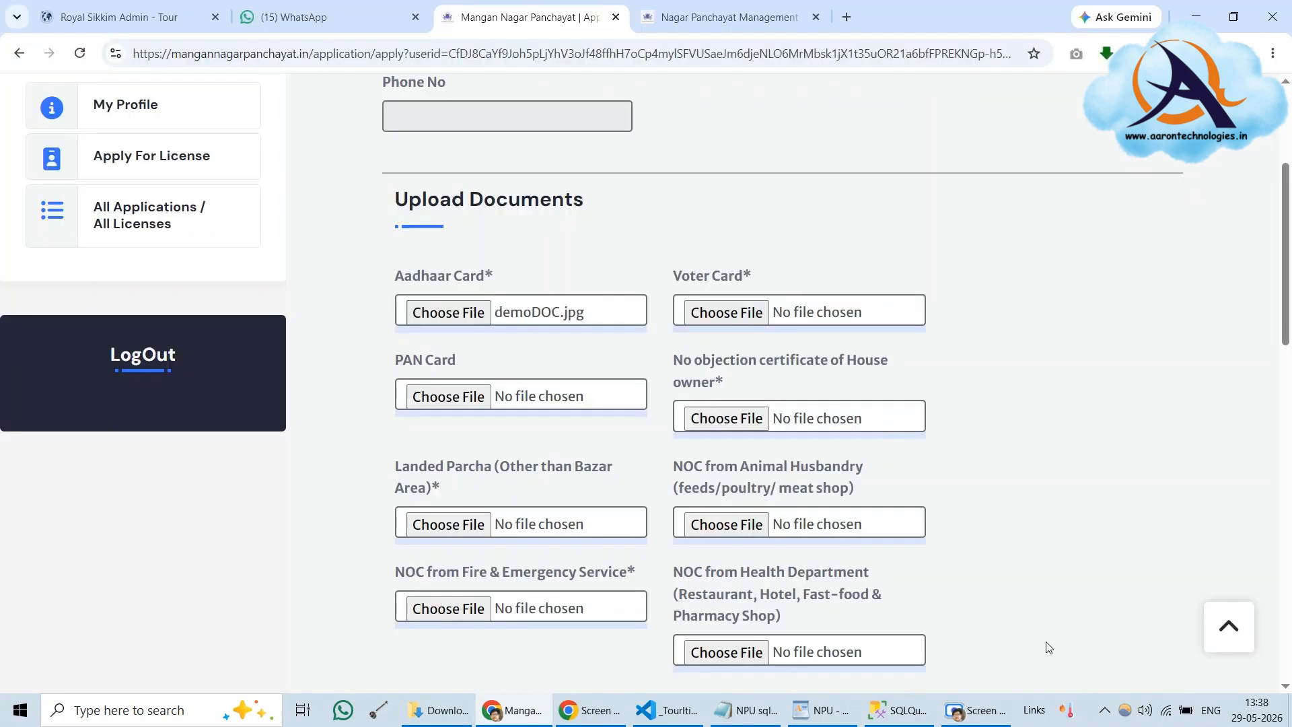
click(752, 312)
scroll(972, 445, down, 6)
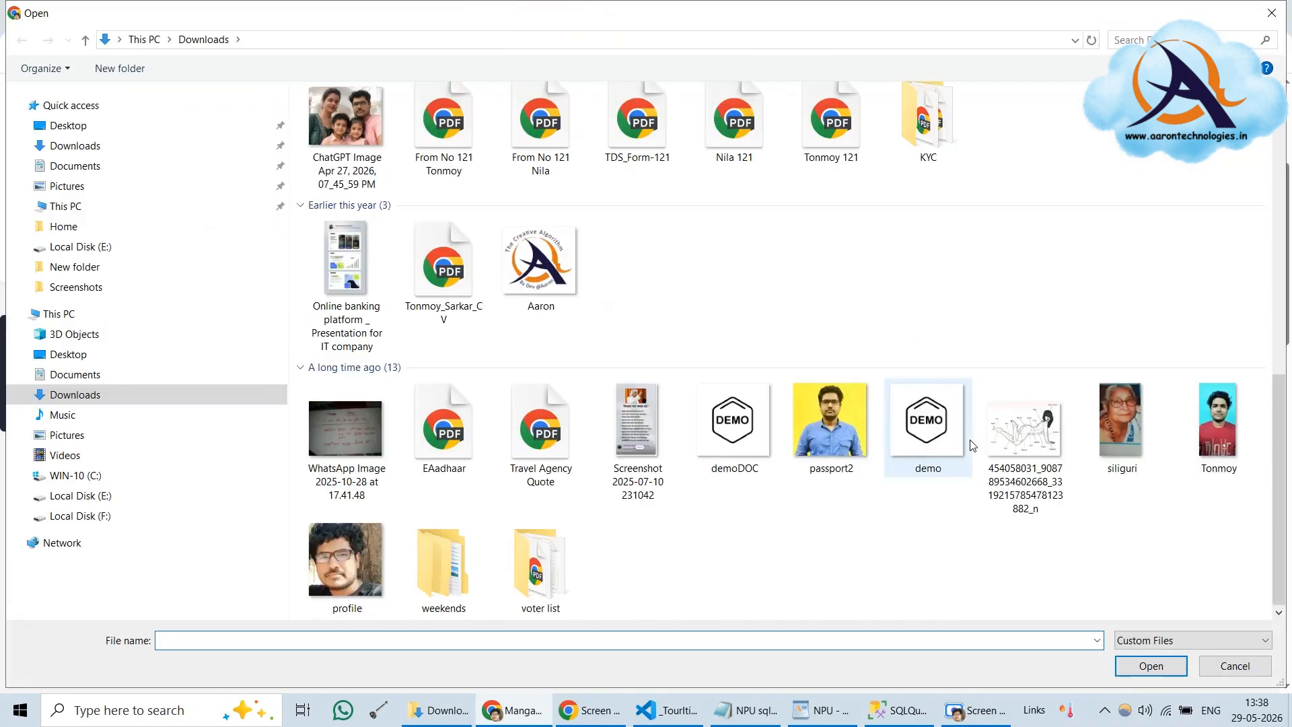
click(768, 465)
click(1150, 665)
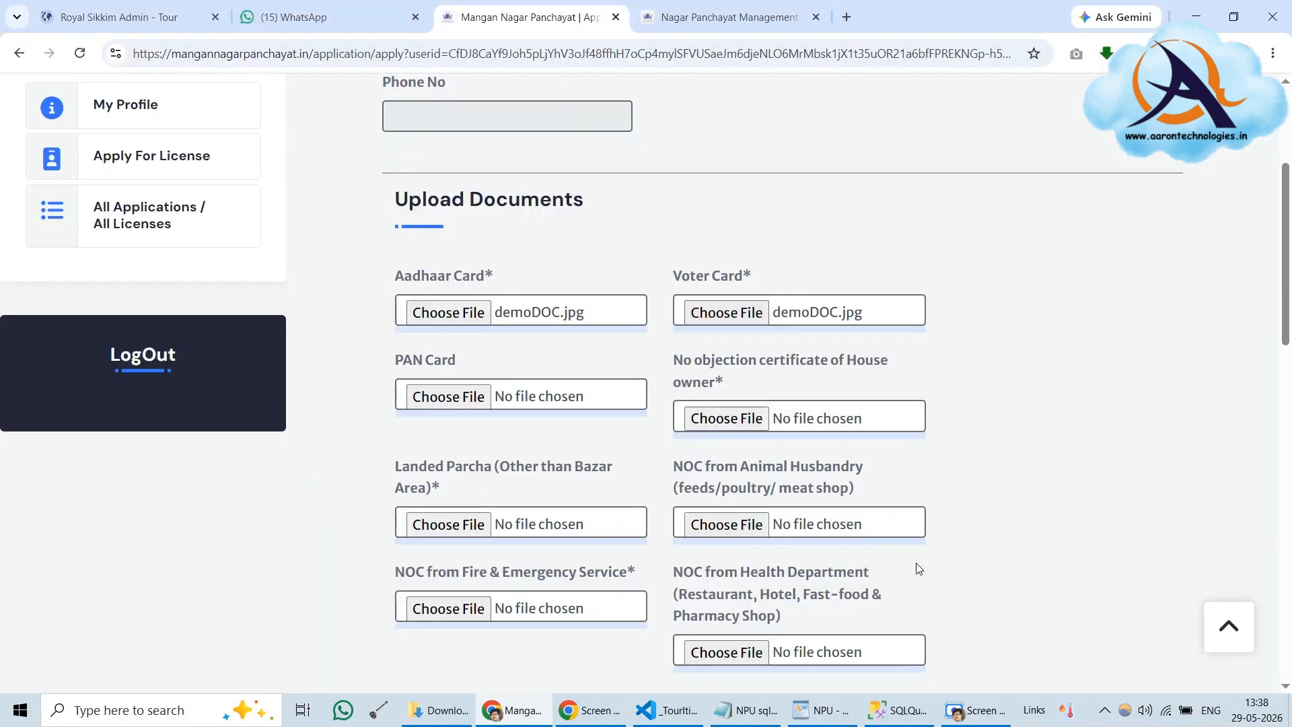
click(726, 418)
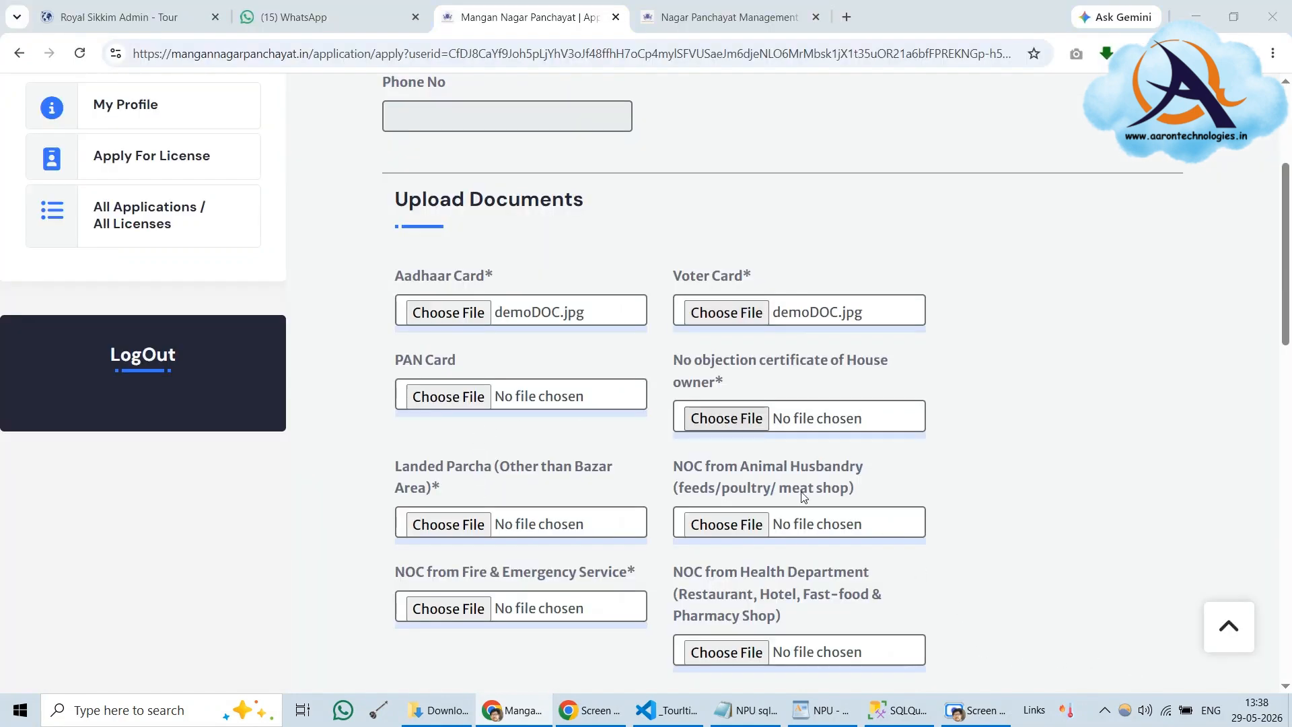
scroll(653, 435, down, 6)
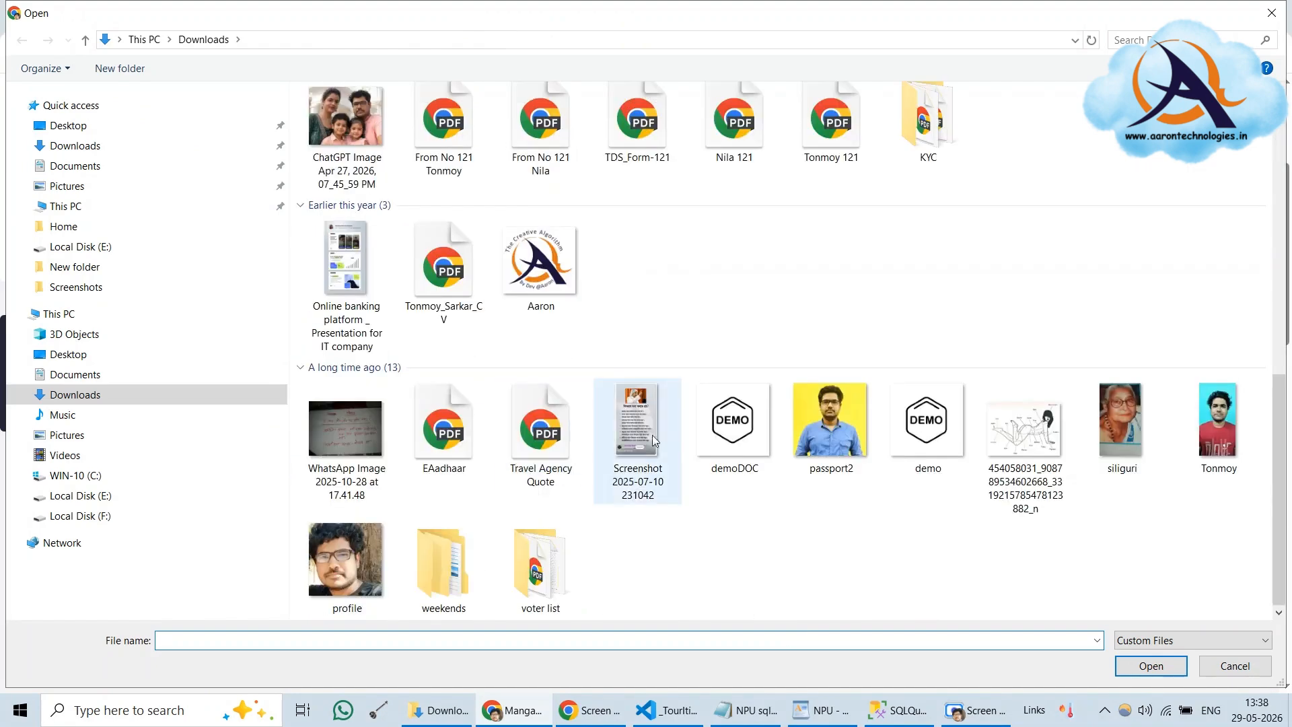
click(747, 464)
click(1165, 668)
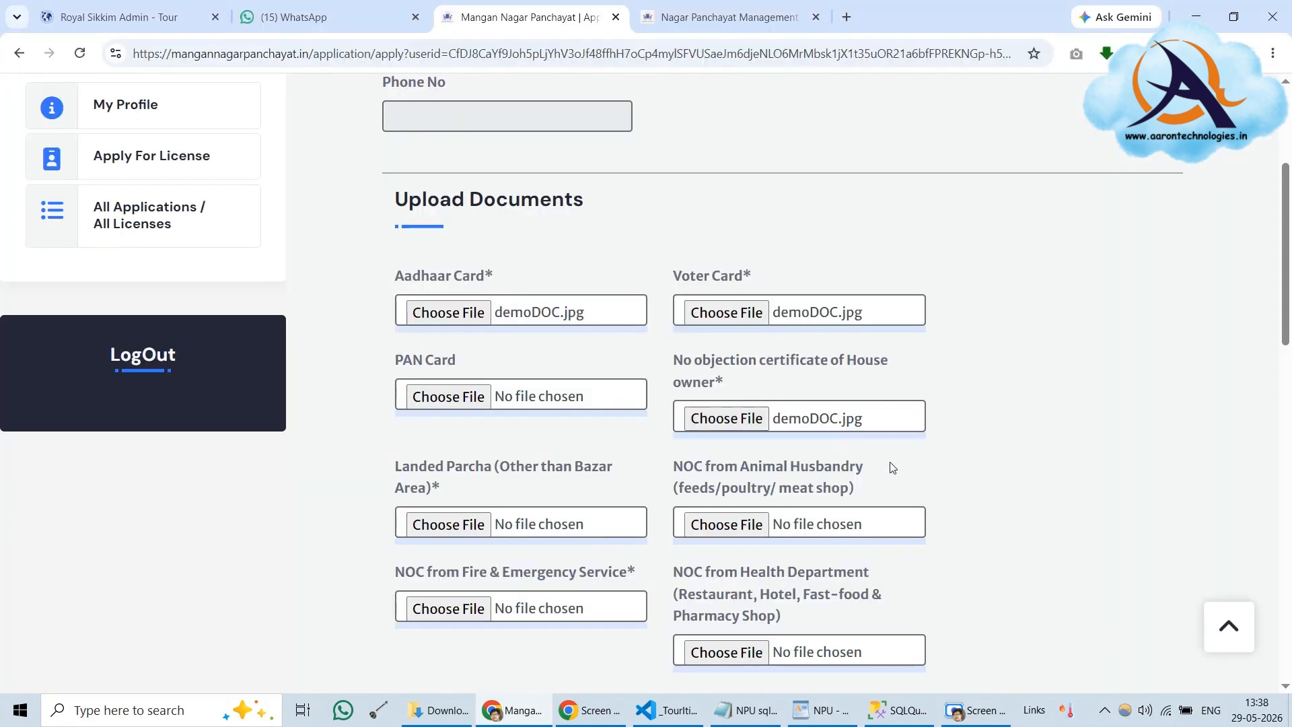
Attach demo.jpg for the Landed Parcha and Fire & Emergency Service NOC fields
scroll(892, 467, down, 2)
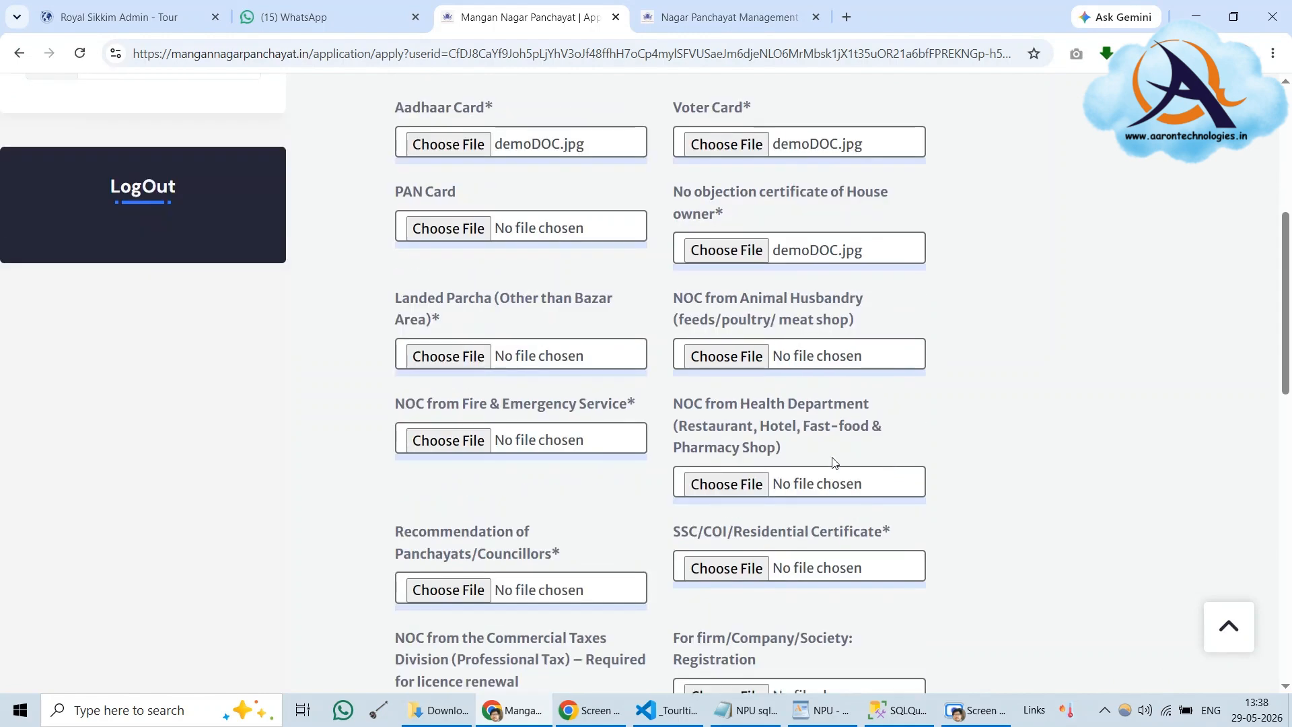
click(457, 356)
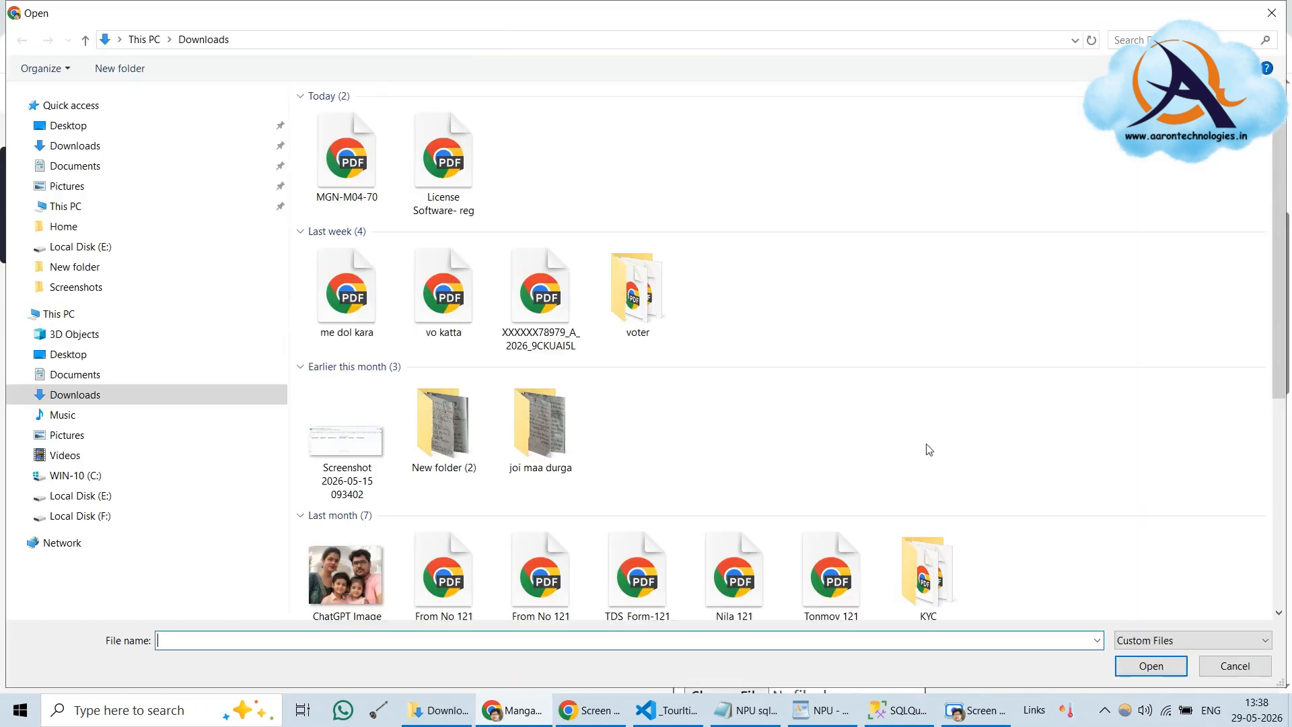
scroll(854, 471, down, 5)
click(940, 447)
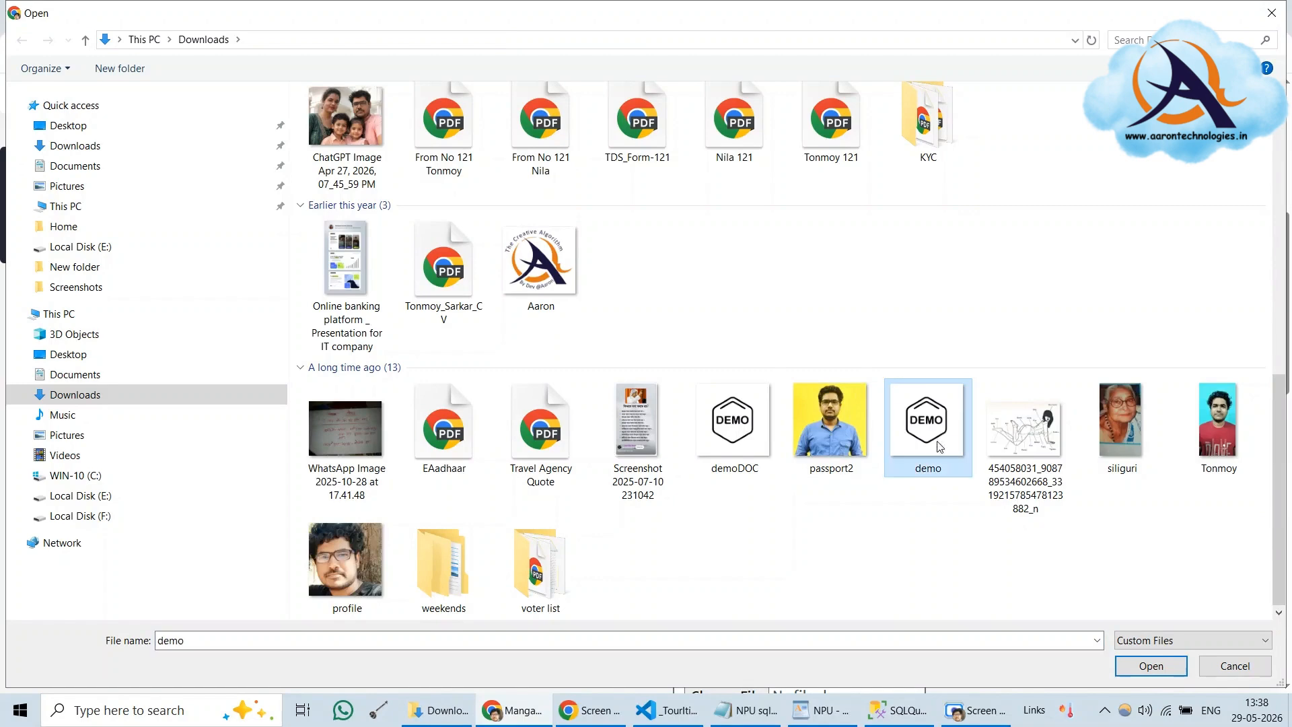
click(1180, 667)
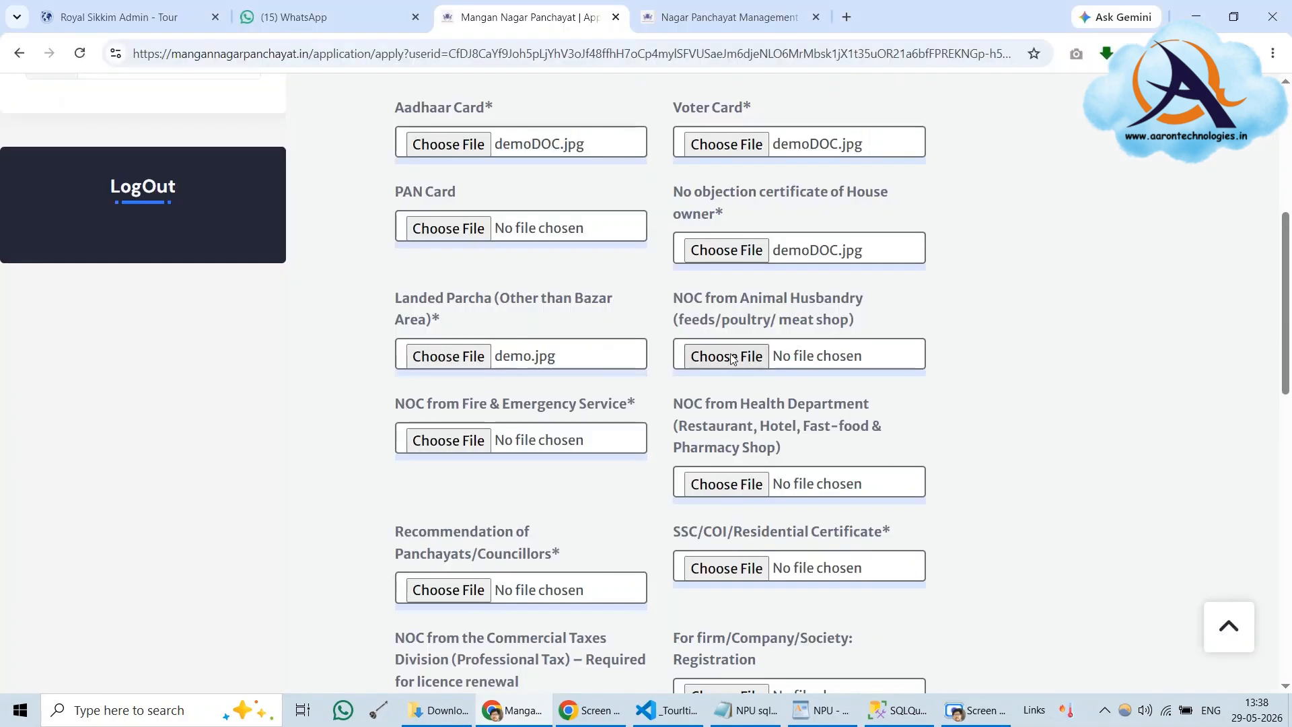
click(779, 482)
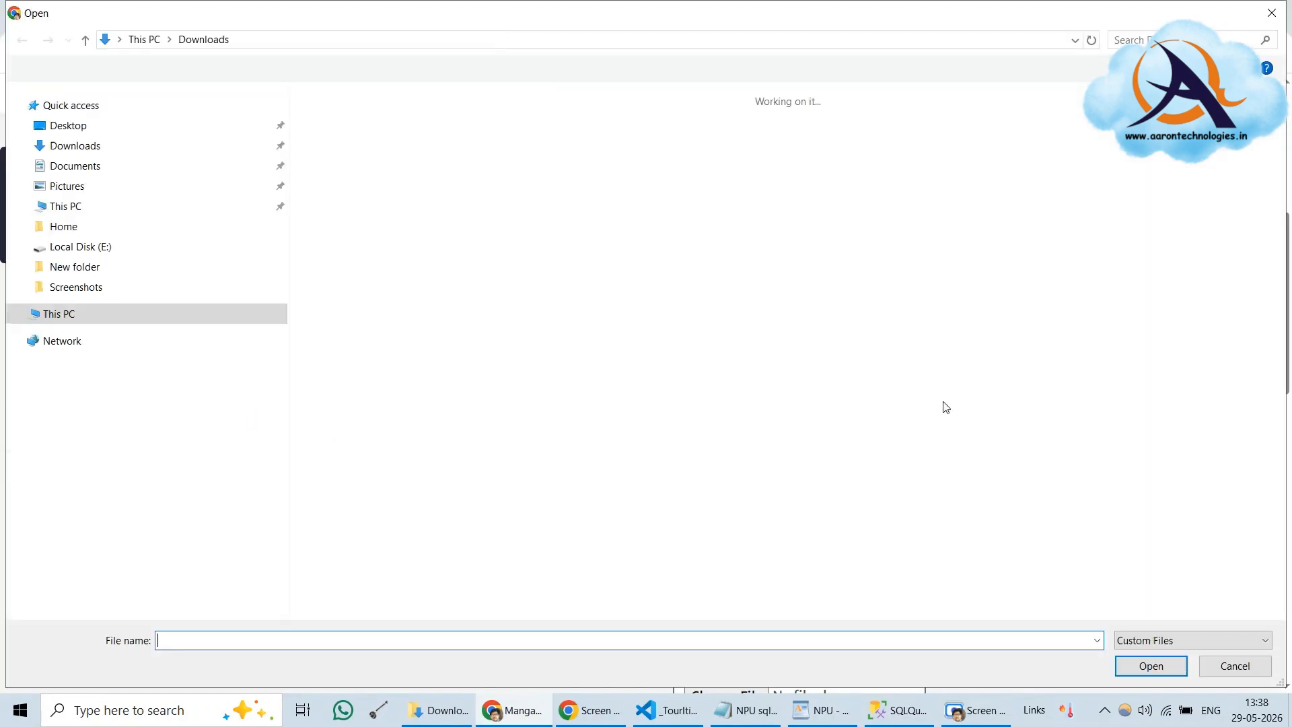
scroll(637, 444, down, 3)
scroll(638, 428, down, 3)
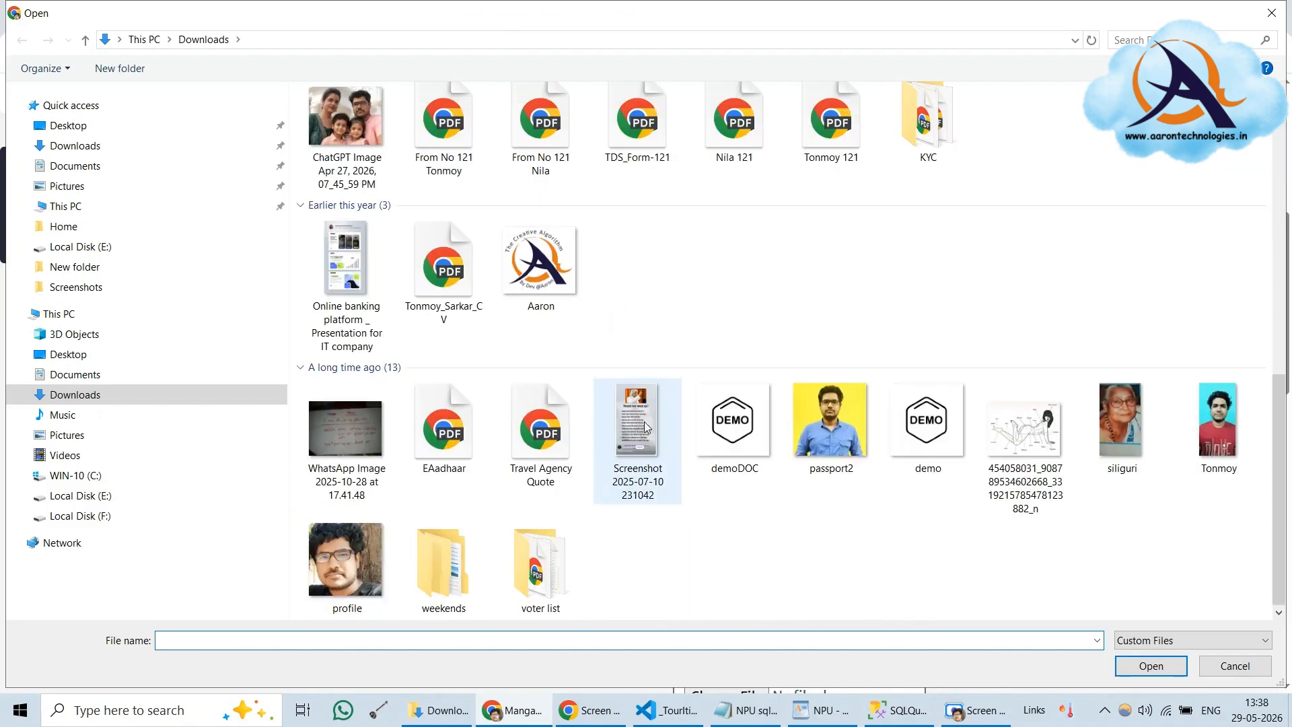
click(928, 430)
click(1139, 670)
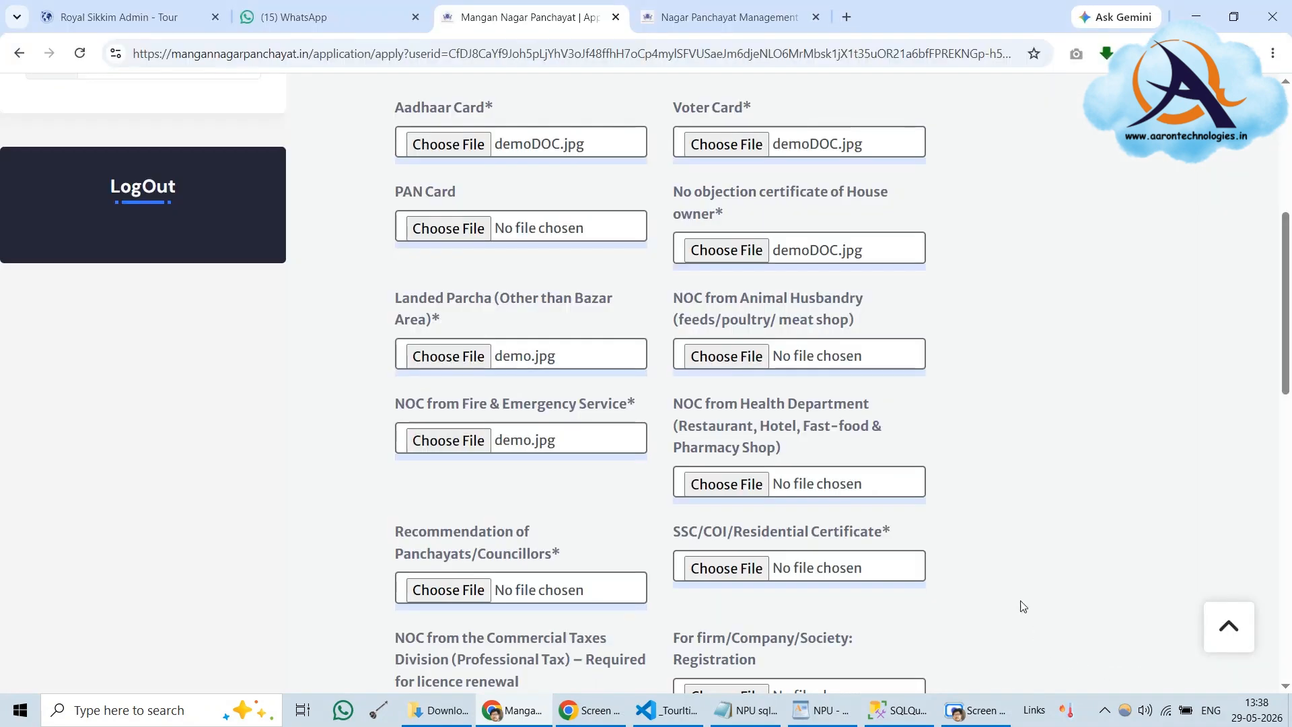
Point out the required marks on Landed Parcha, Aadhaar Card and Voter Card
scroll(1107, 448, up, 3)
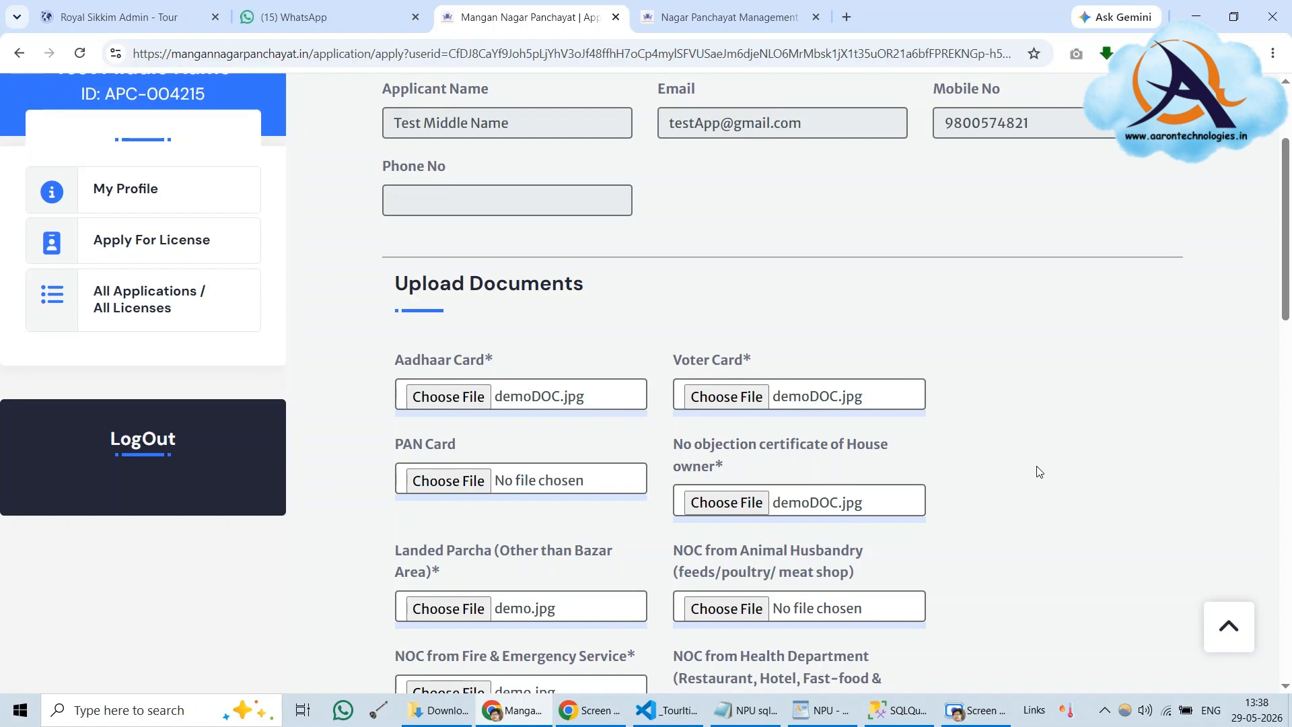
scroll(1040, 472, down, 1)
scroll(1009, 475, down, 1)
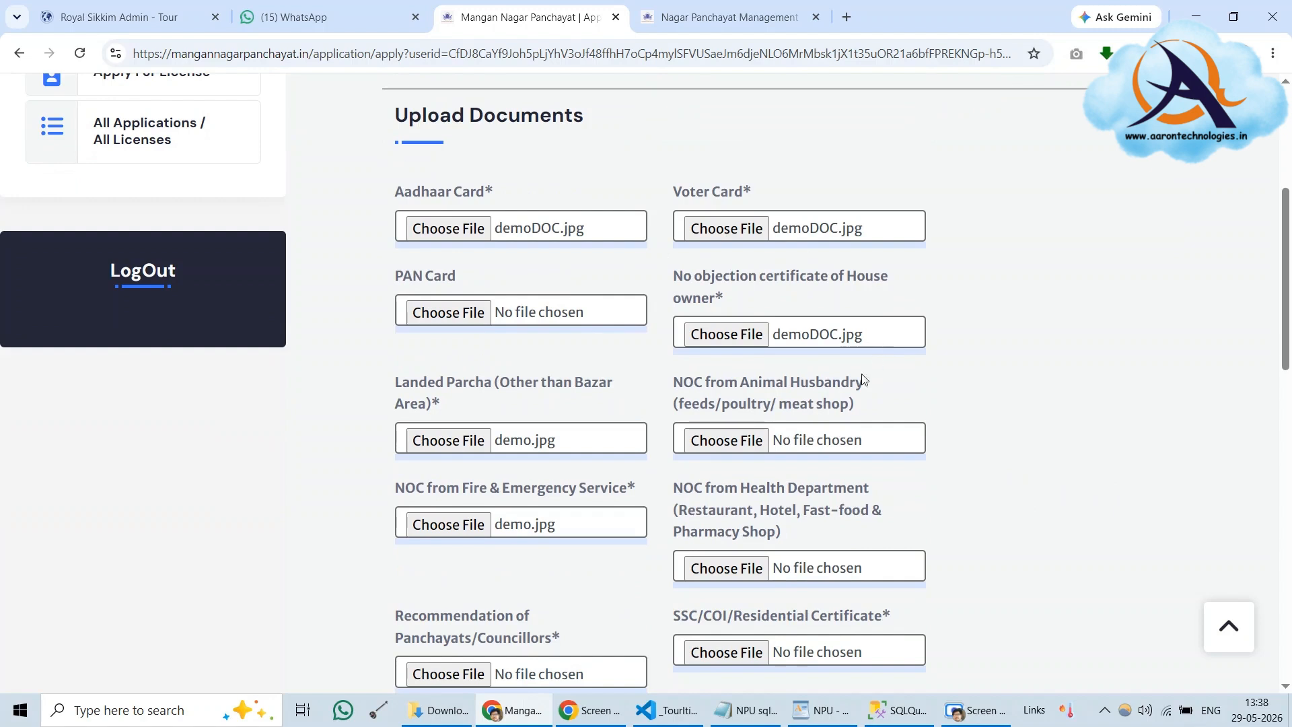
double_click(435, 404)
double_click(488, 192)
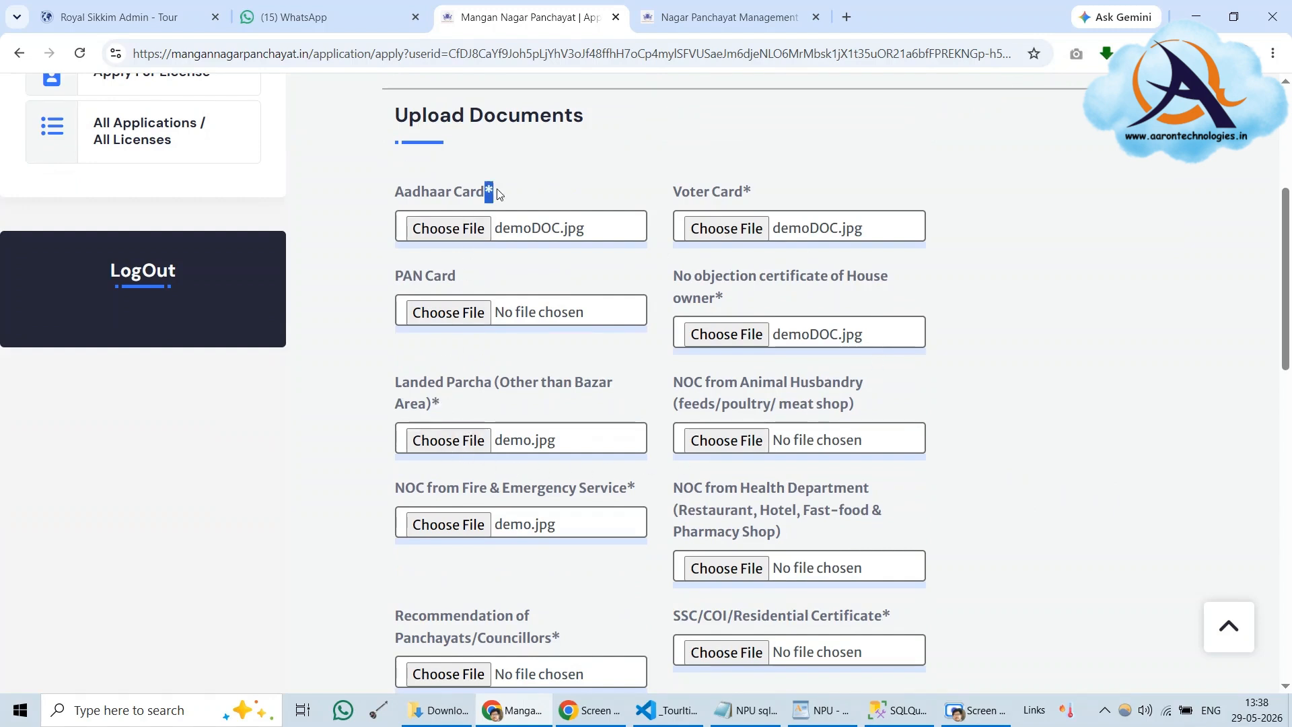
double_click(747, 193)
Attach demoDOC.jpg as the Panchayats/Councillors recommendation document
scroll(882, 437, down, 2)
scroll(1015, 398, down, 1)
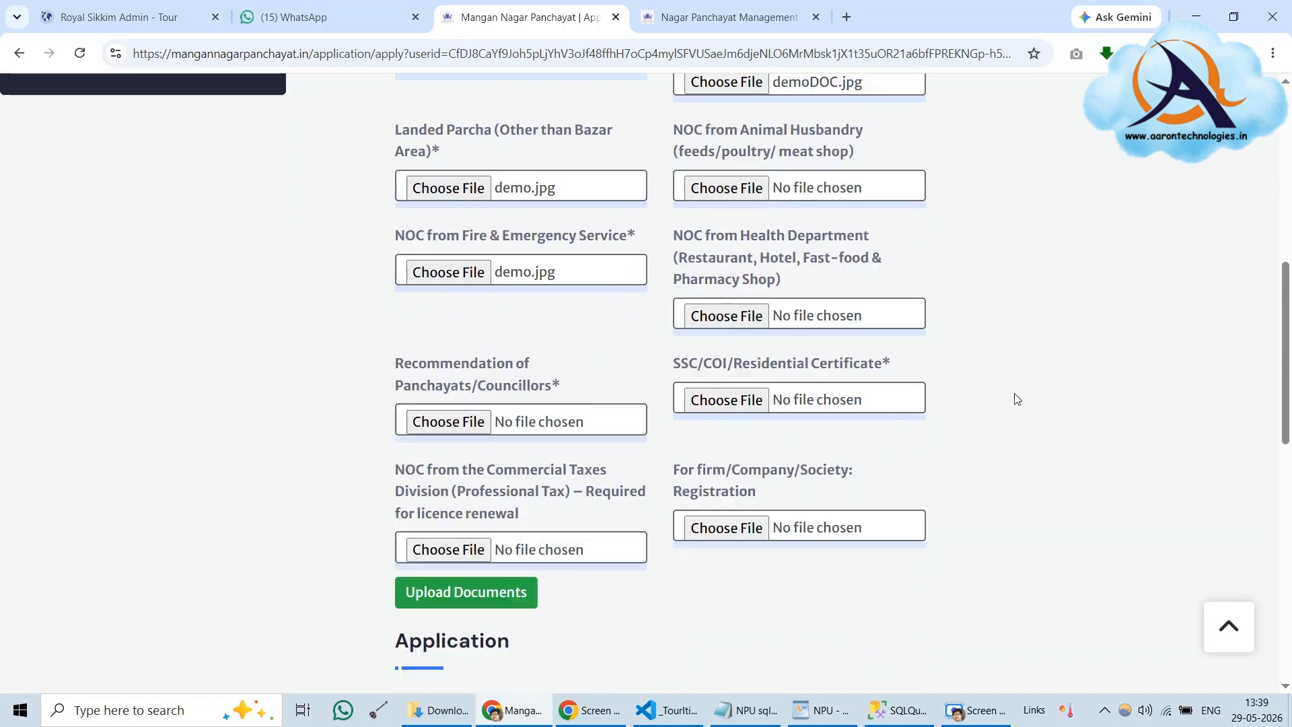
click(447, 419)
scroll(752, 393, down, 5)
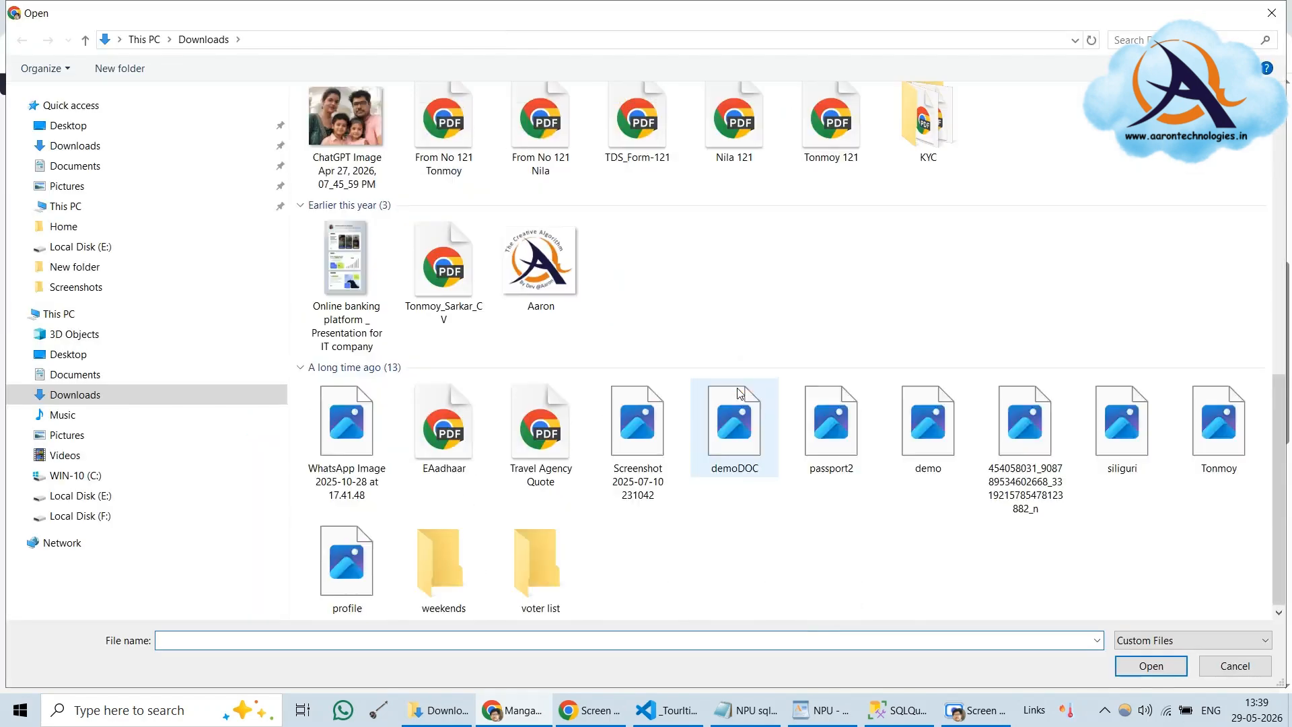
click(737, 422)
click(1151, 666)
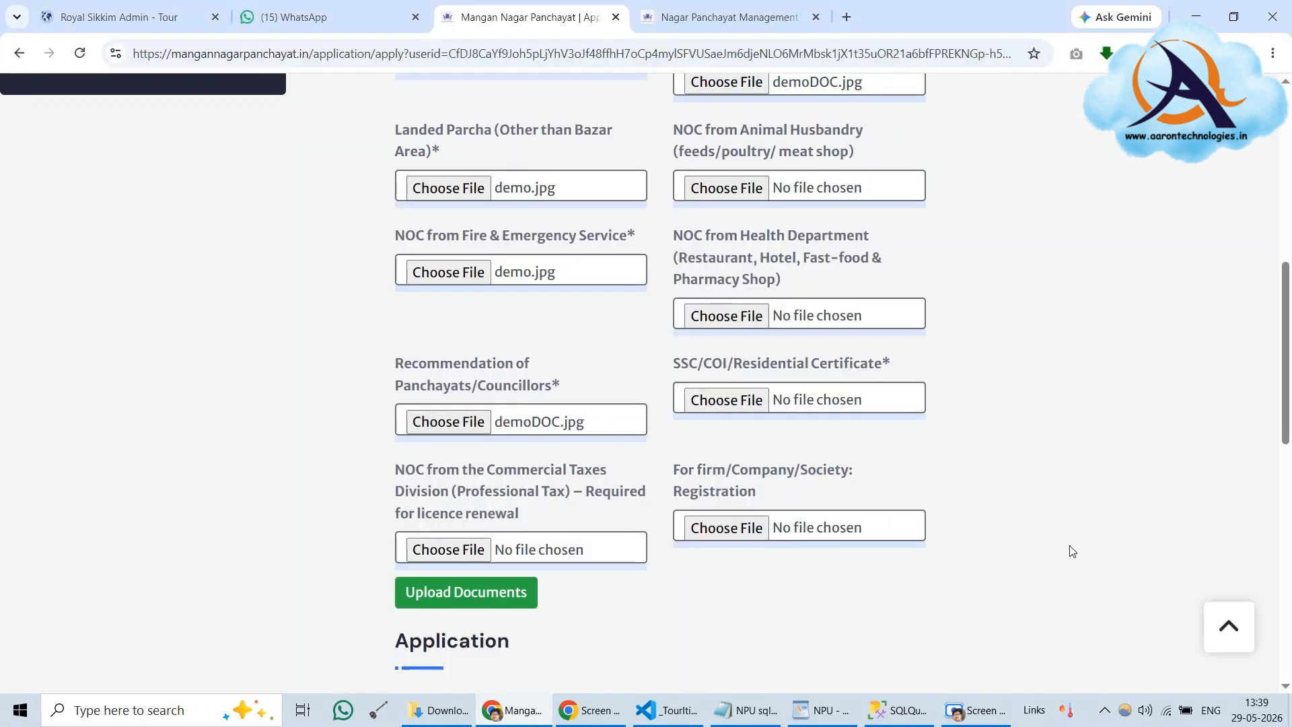
Upload all attached documents so each file name shows under its field
scroll(996, 404, up, 5)
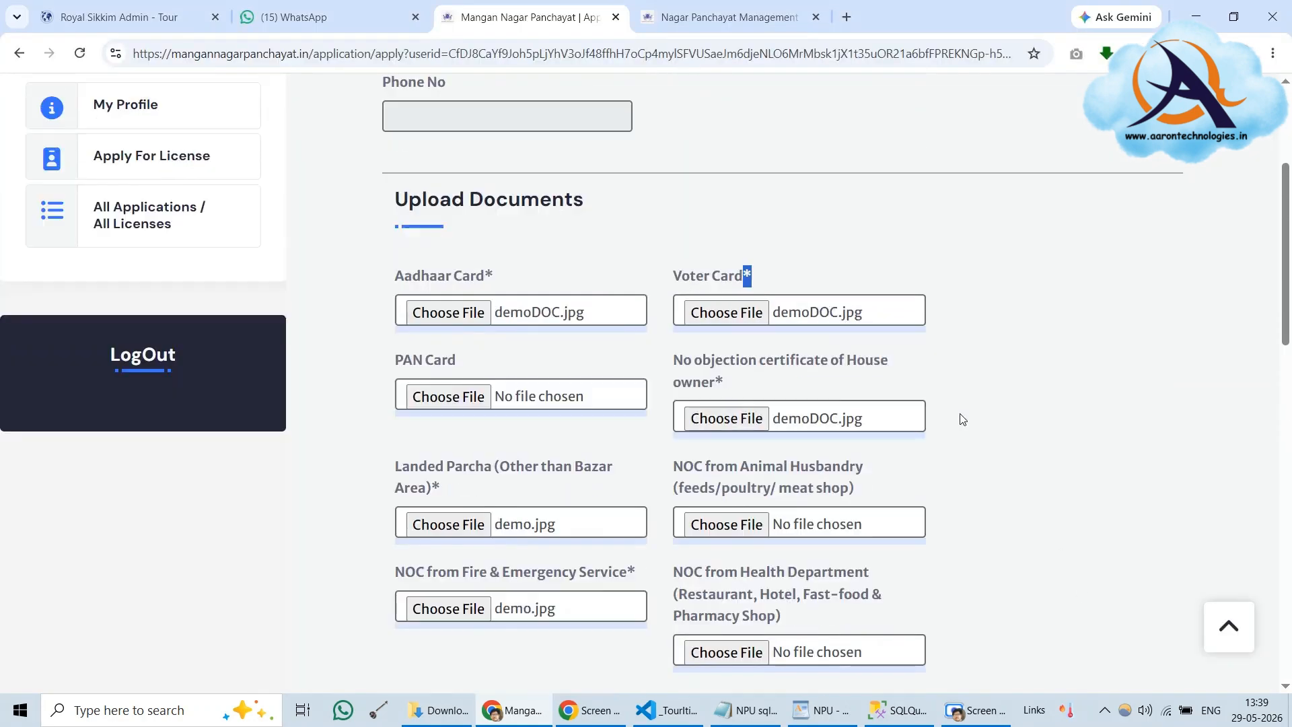
scroll(969, 416, down, 10)
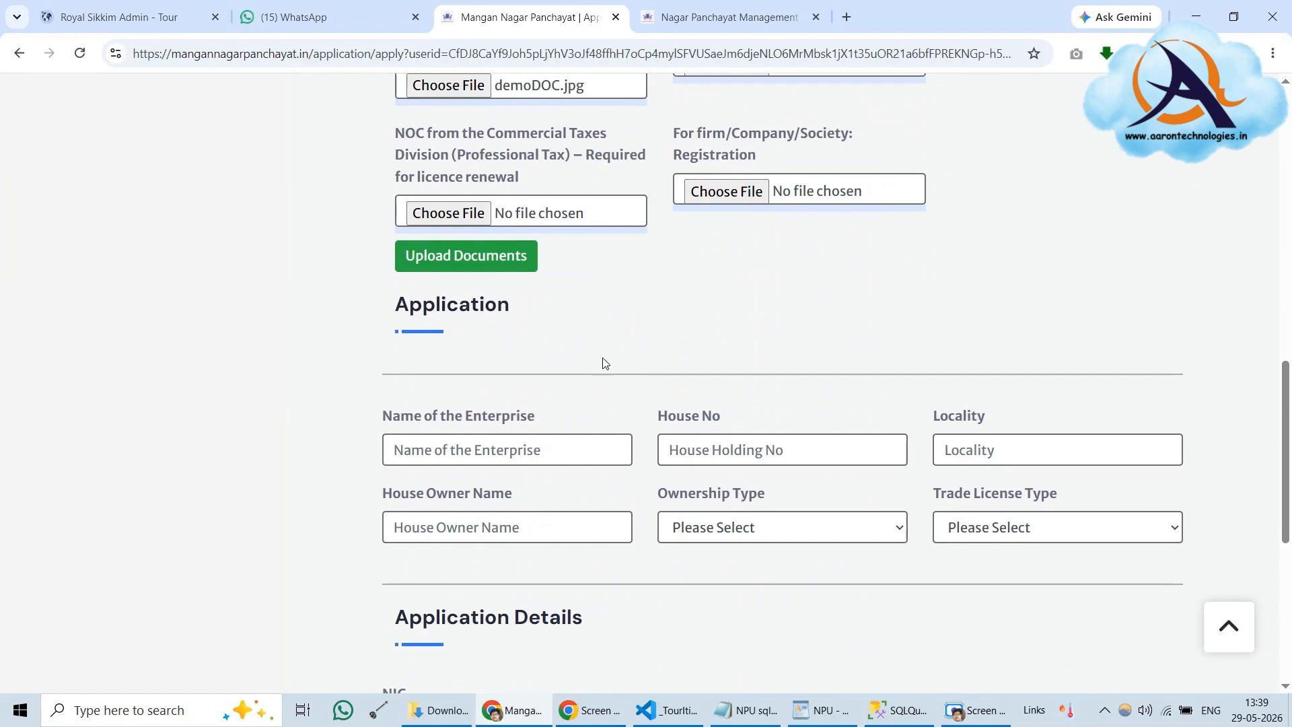
click(471, 266)
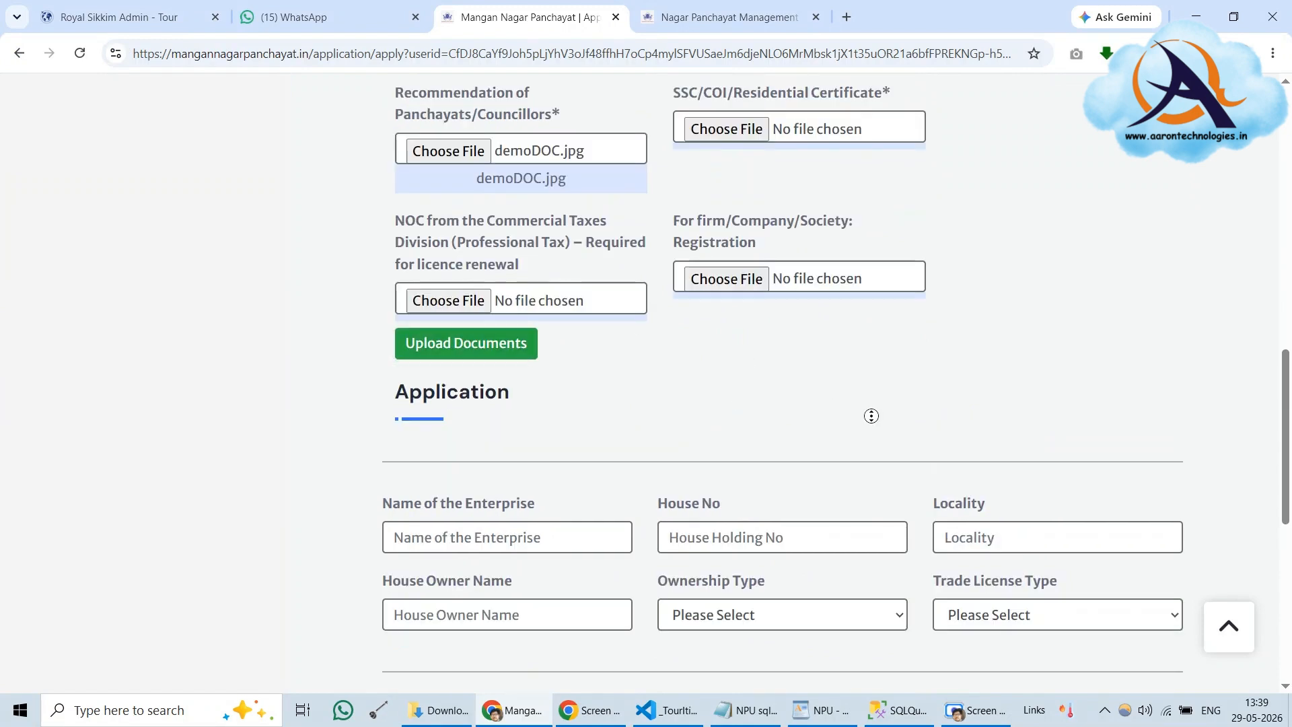
scroll(1009, 361, up, 4)
scroll(1076, 357, up, 6)
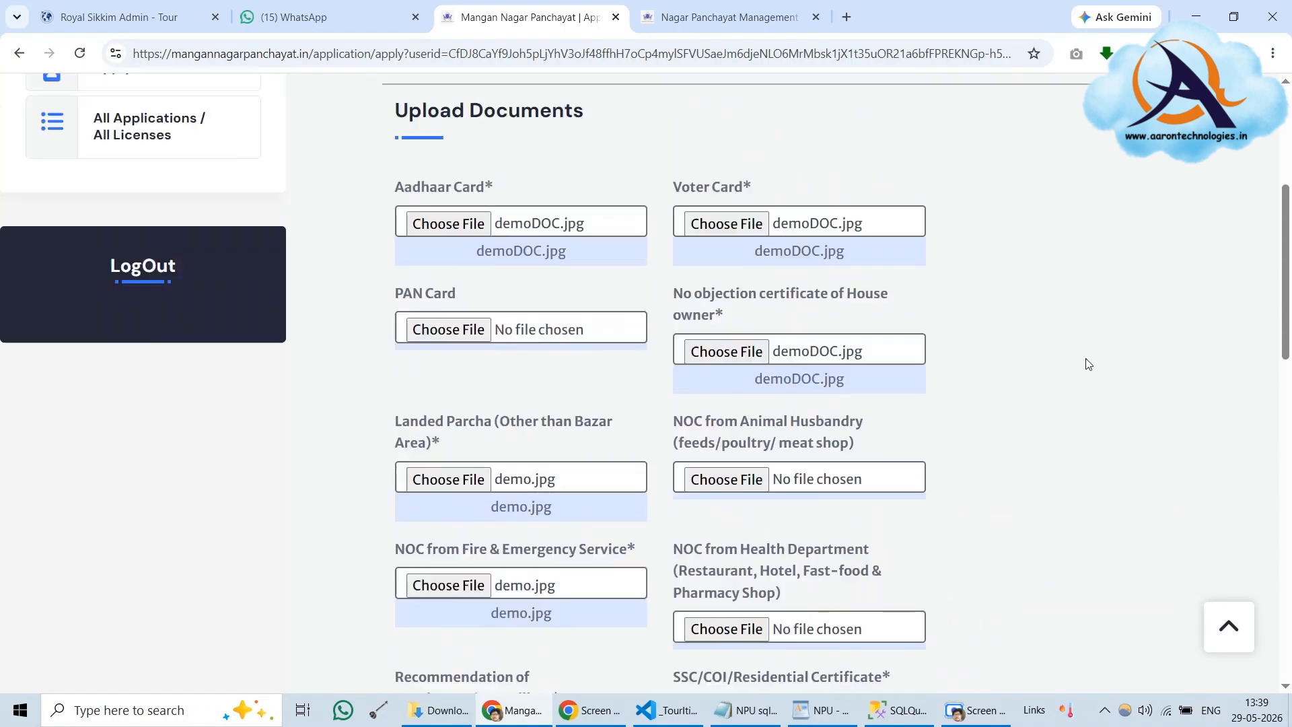
scroll(1088, 365, down, 6)
scroll(1086, 364, down, 6)
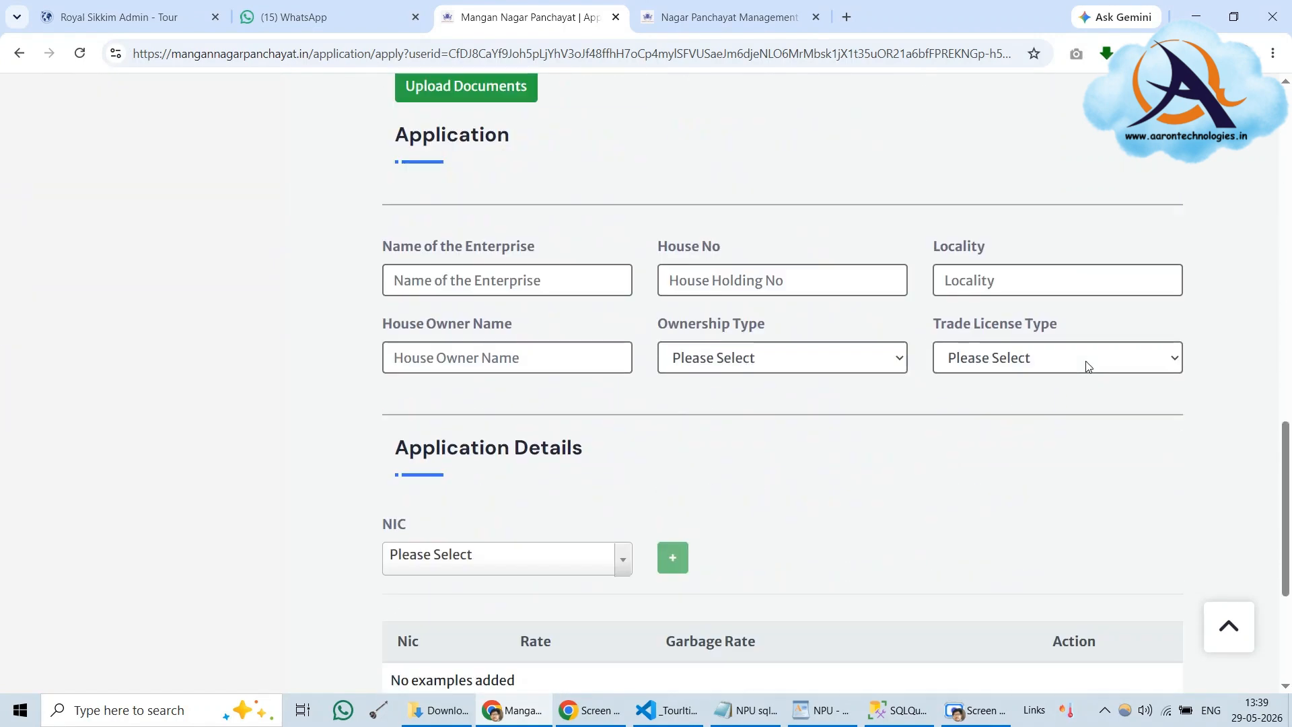
click(511, 278)
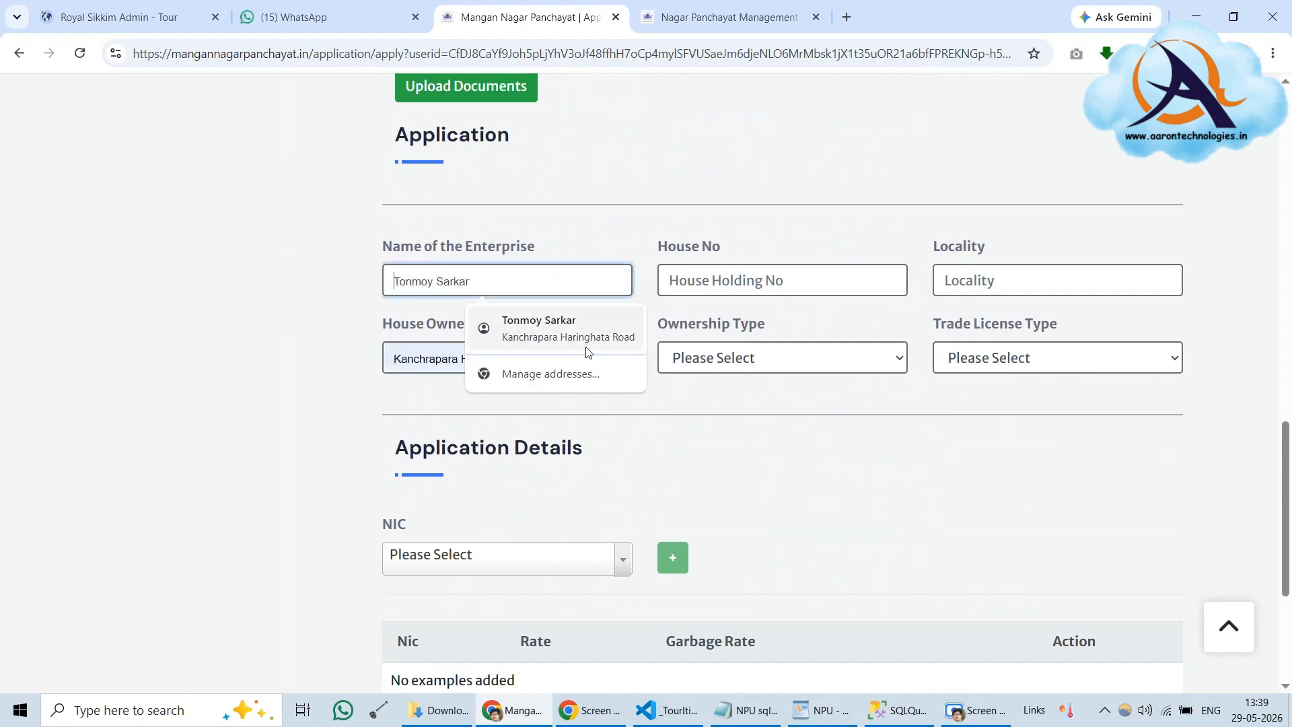
click(591, 244)
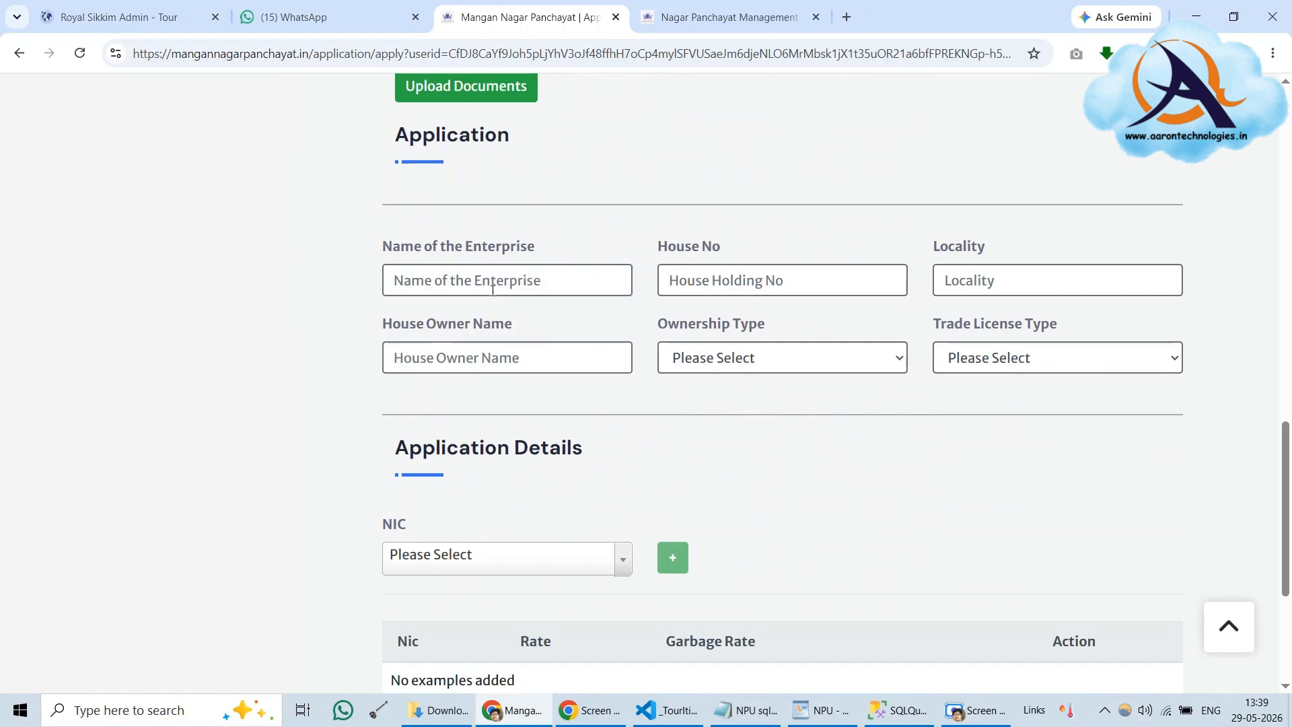
drag(465, 246, 563, 244)
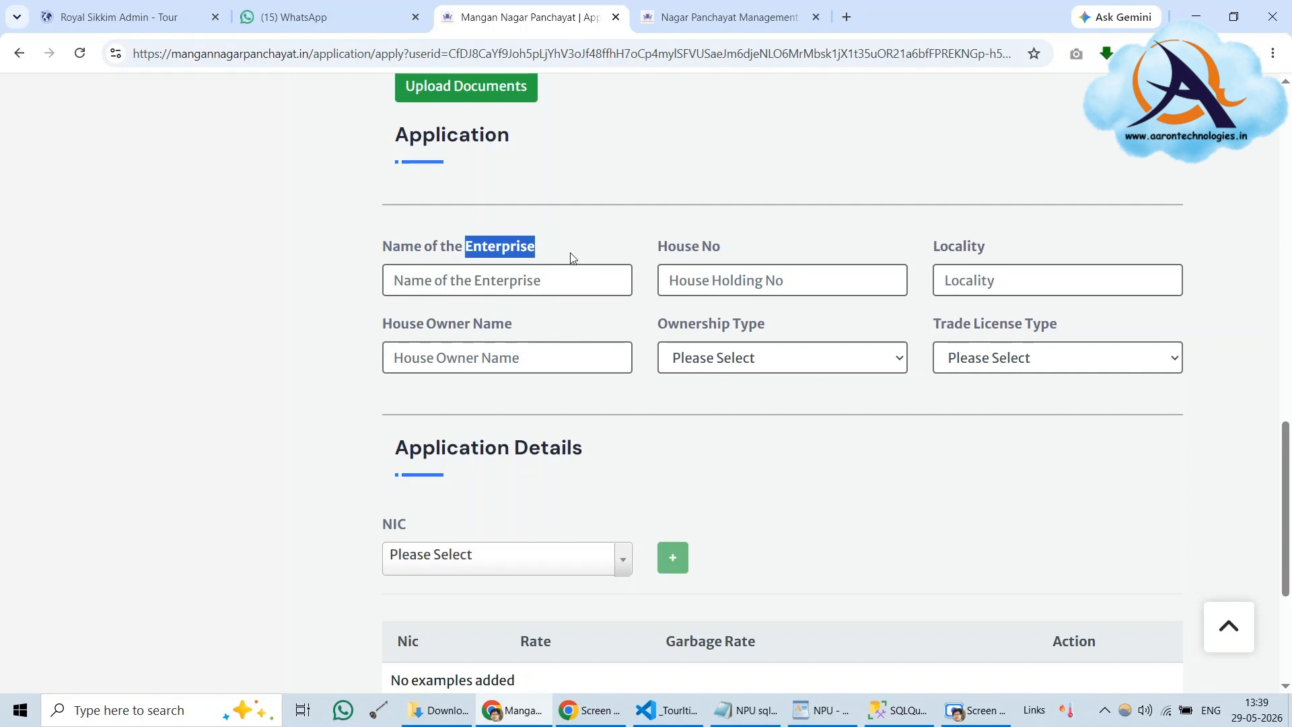
click(570, 253)
click(479, 283)
click(557, 245)
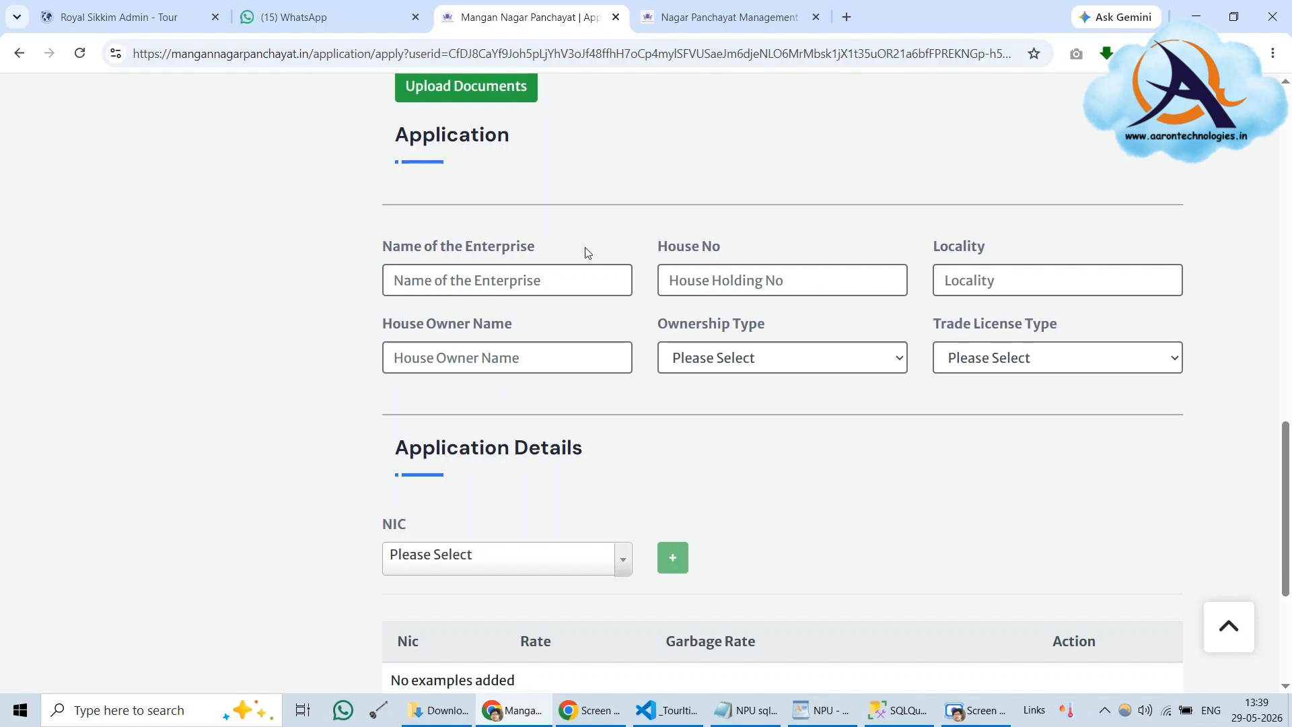
click(419, 280)
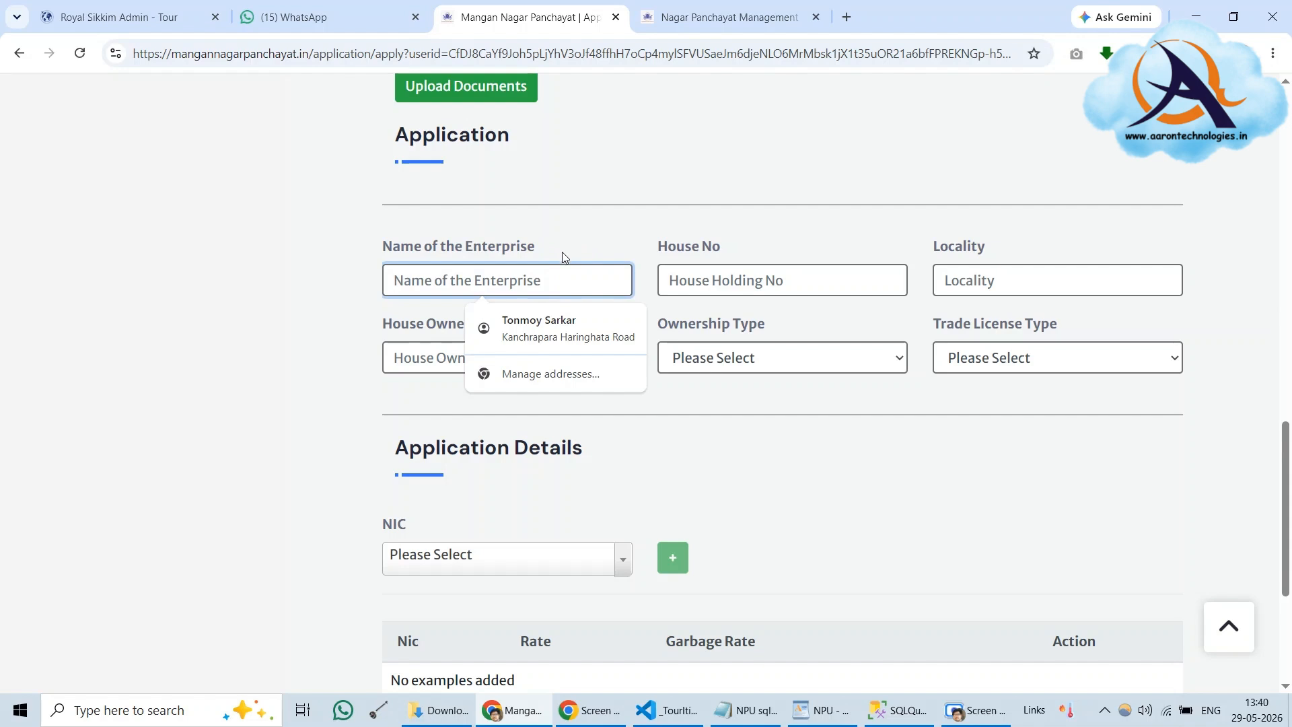
scroll(562, 256, up, 1)
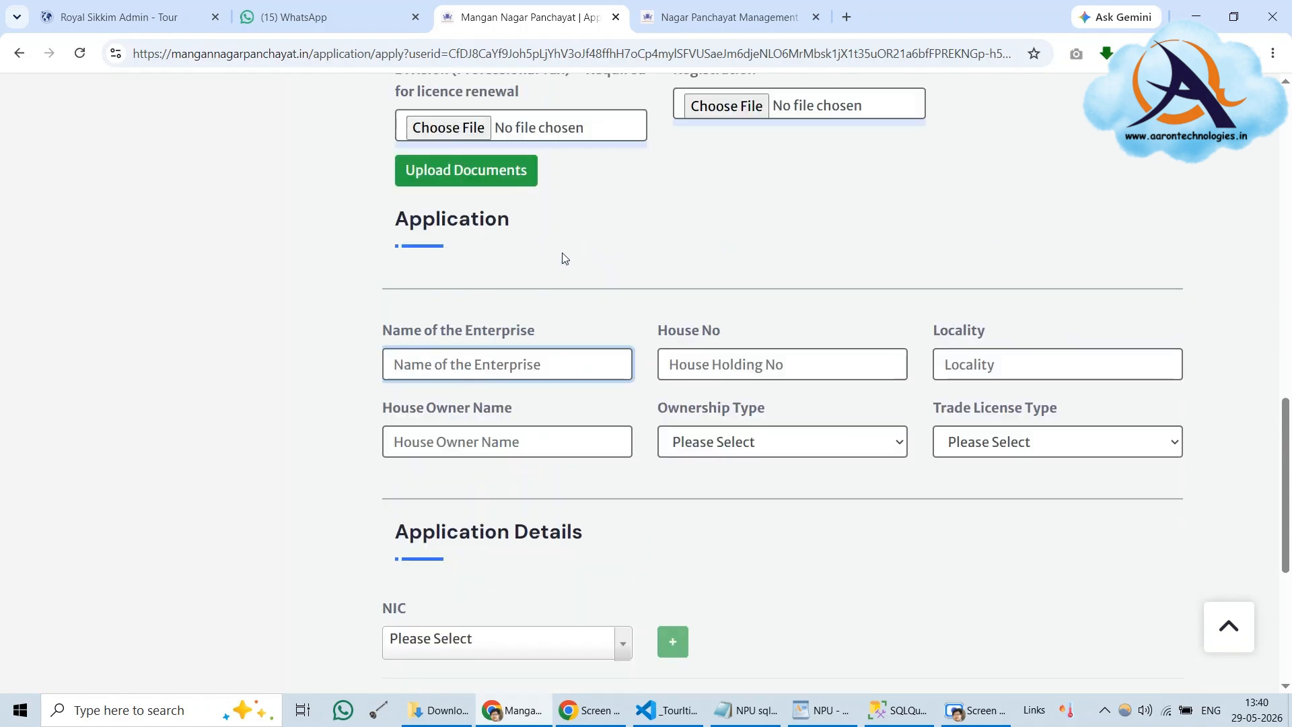
Enter 'Test Enterpise' as the enterprise name
click(530, 363)
click(581, 325)
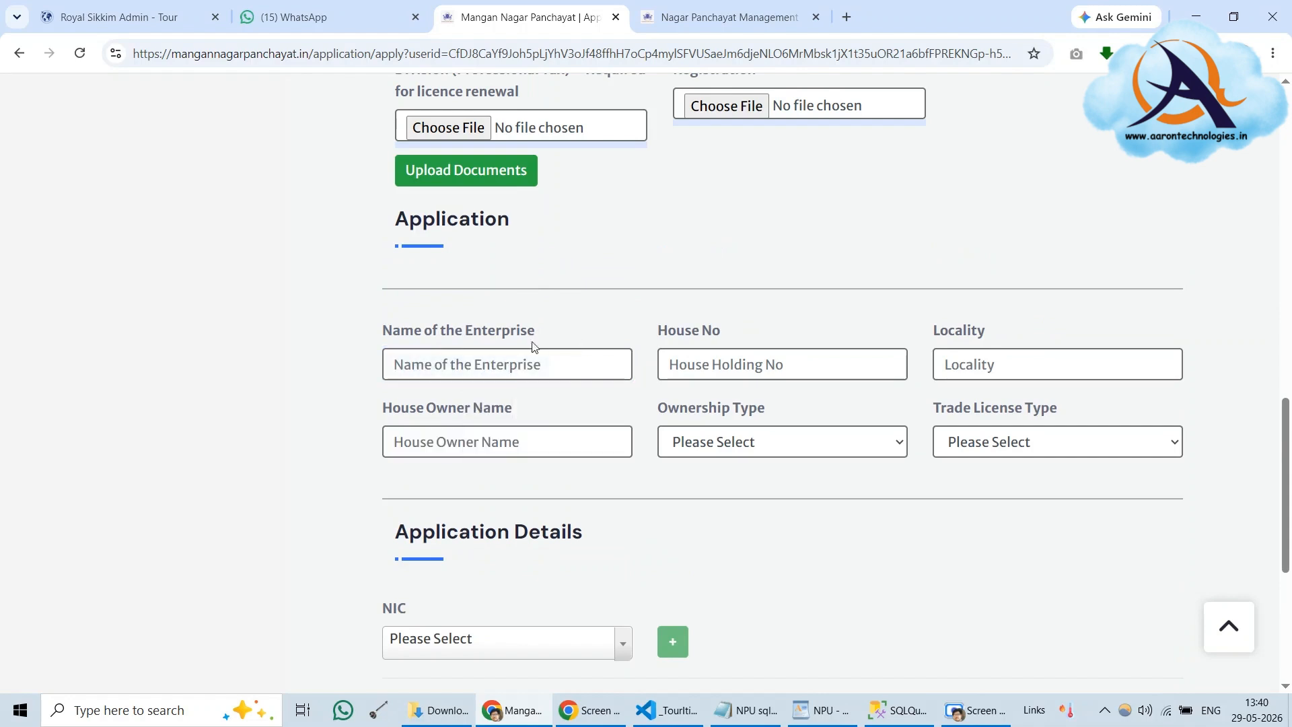
click(456, 368)
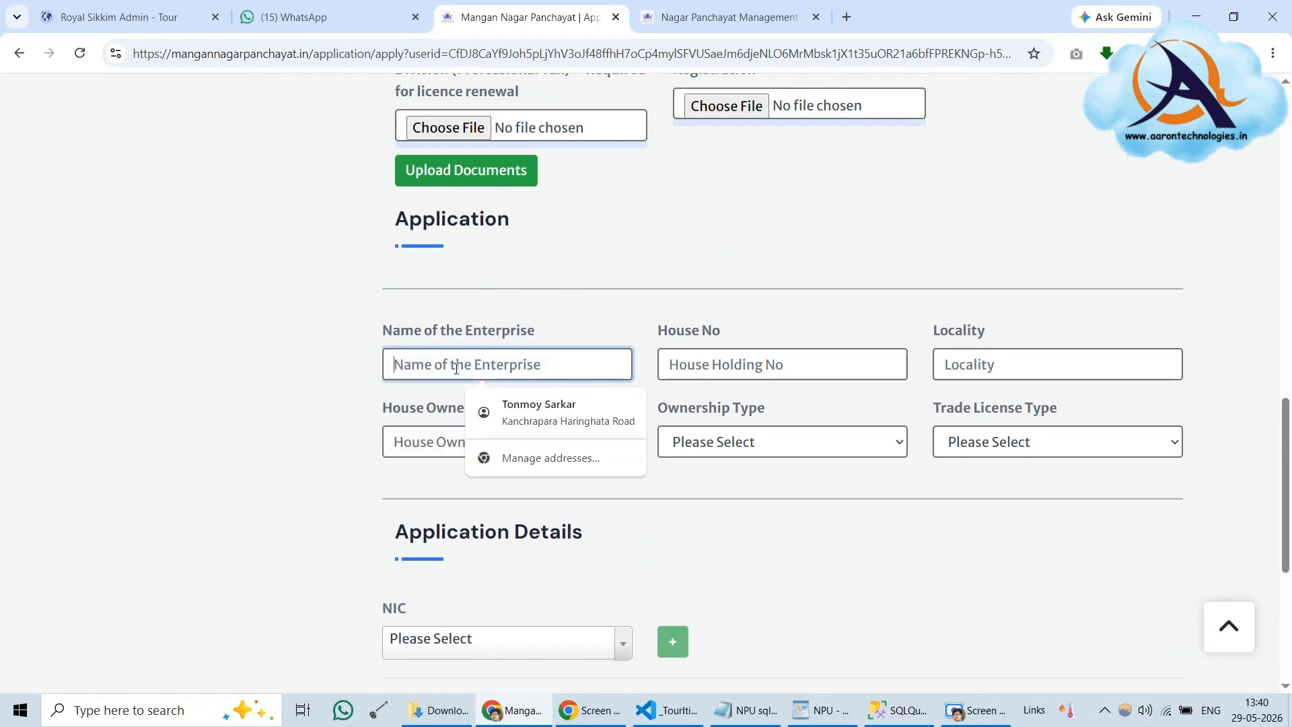
text(Test)
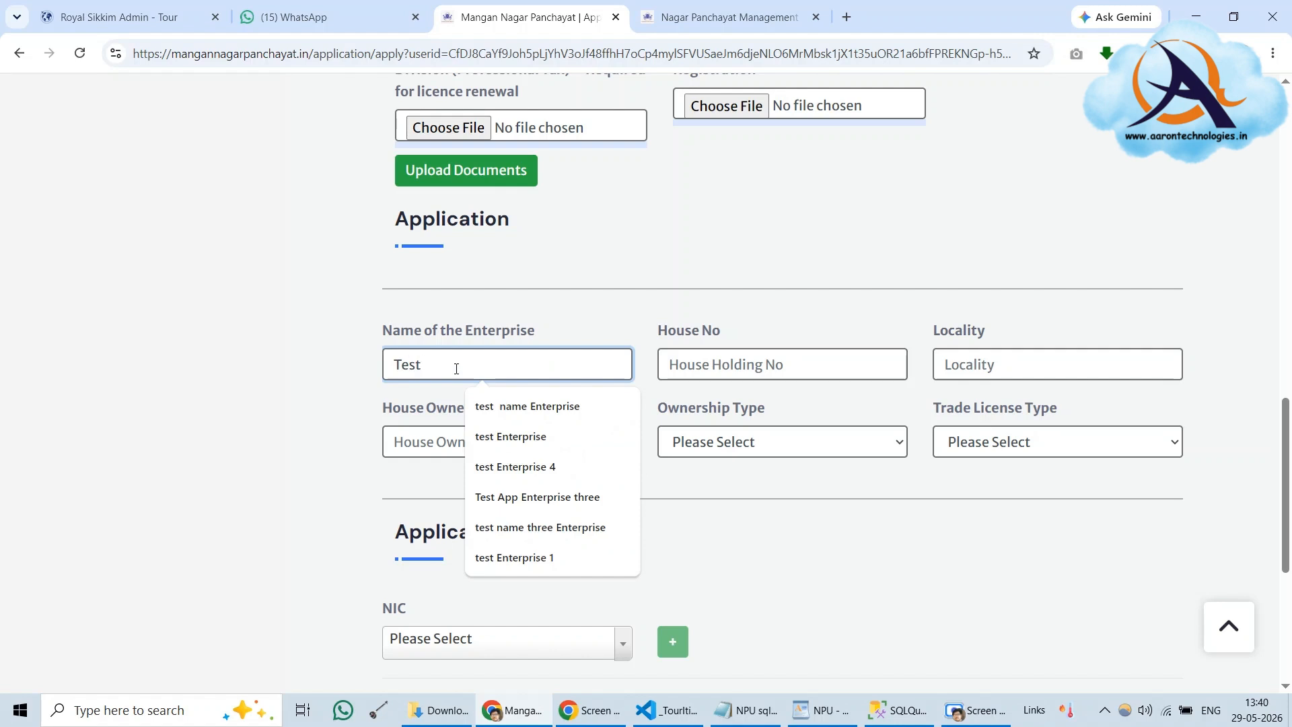
text( Em)
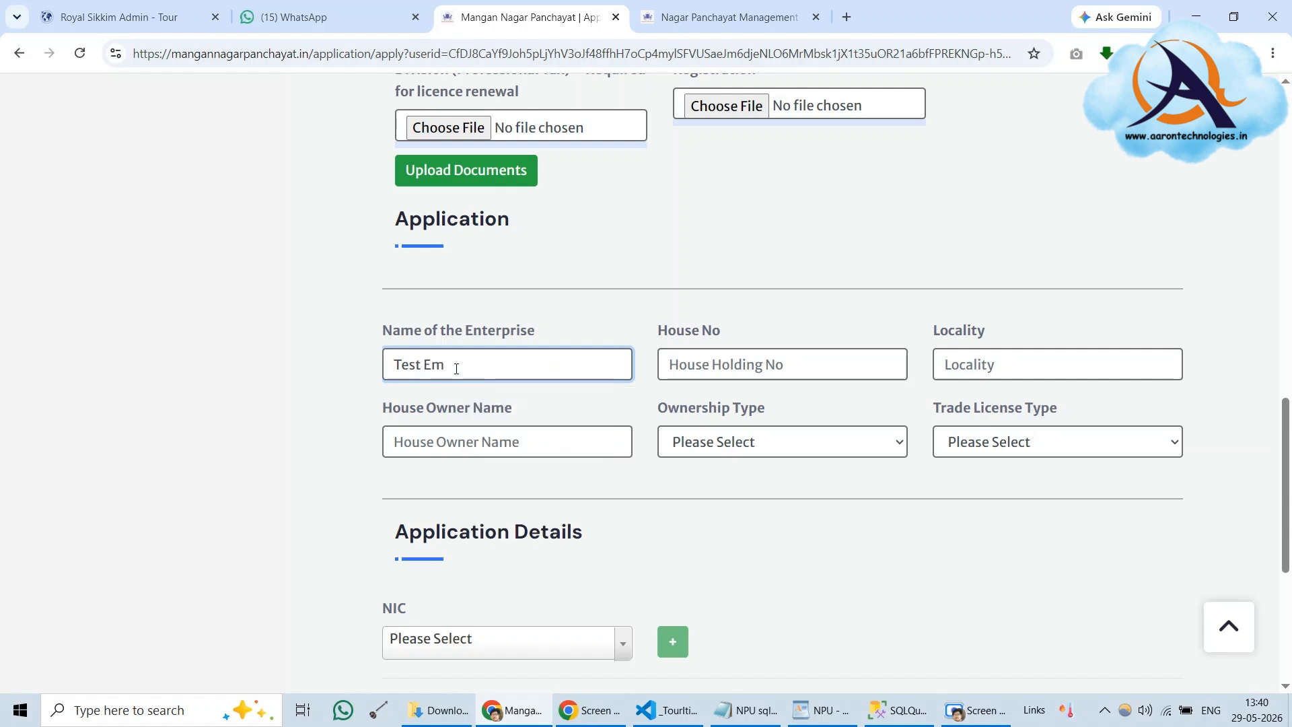
key(BackSpace)
text(n)
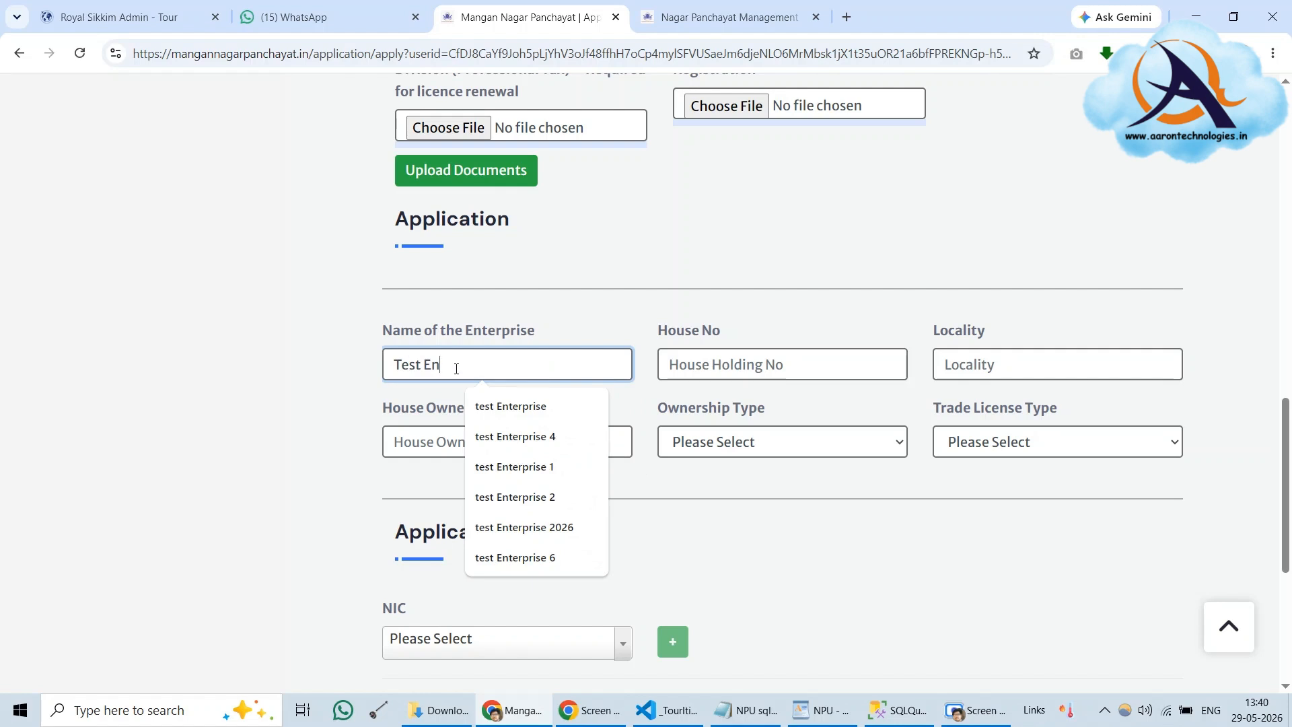
text(terpi)
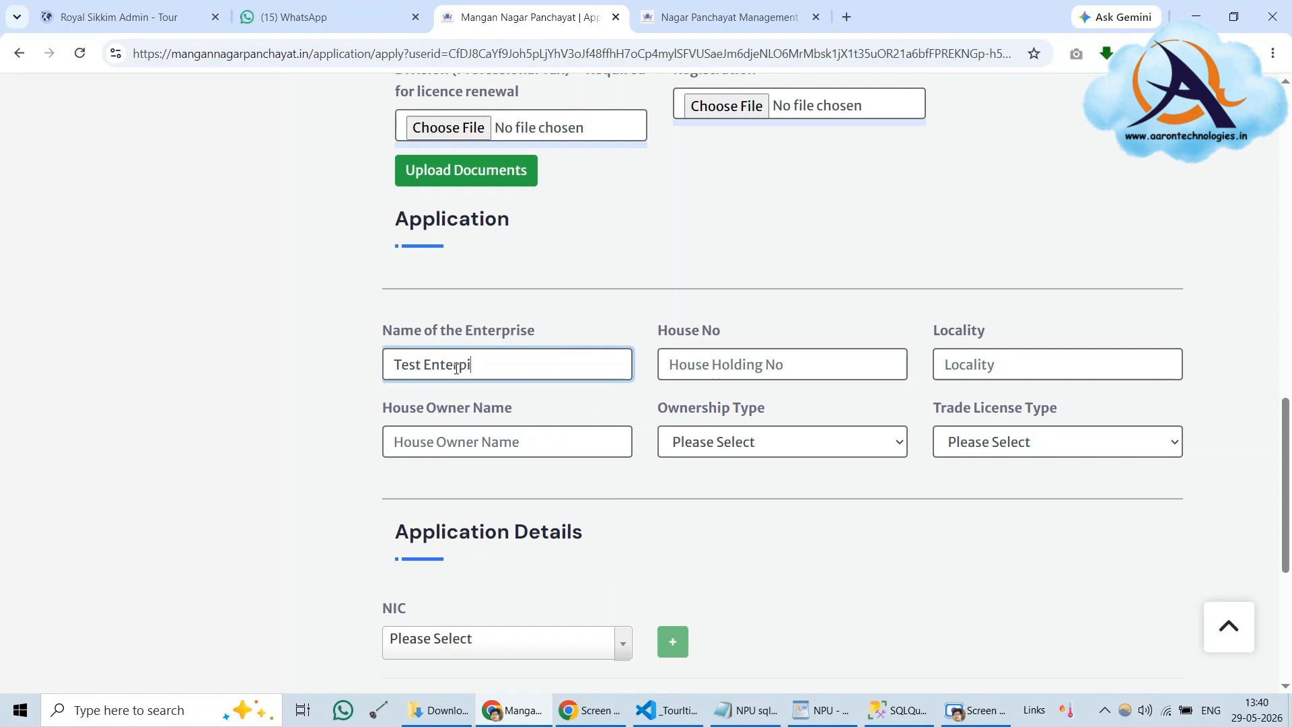
text(se)
Set house number to 12/A and type 'Test Locality' as the locality
click(732, 367)
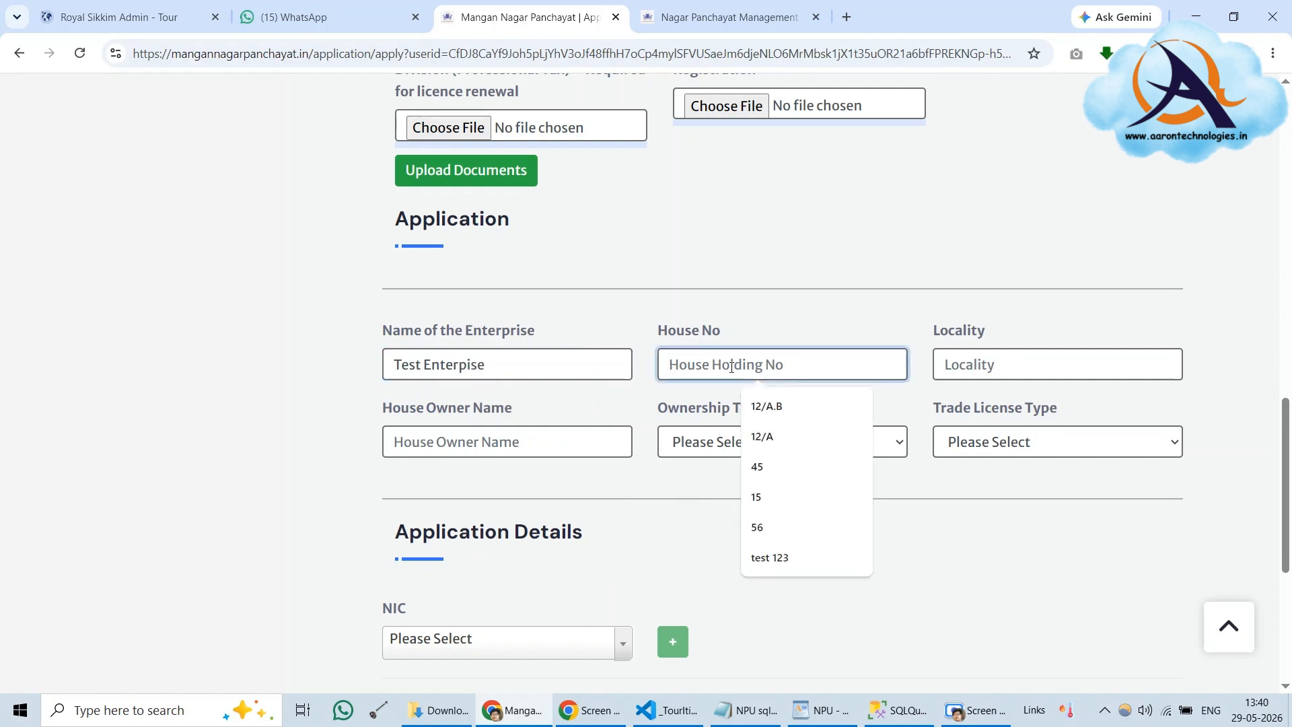
click(767, 450)
click(958, 361)
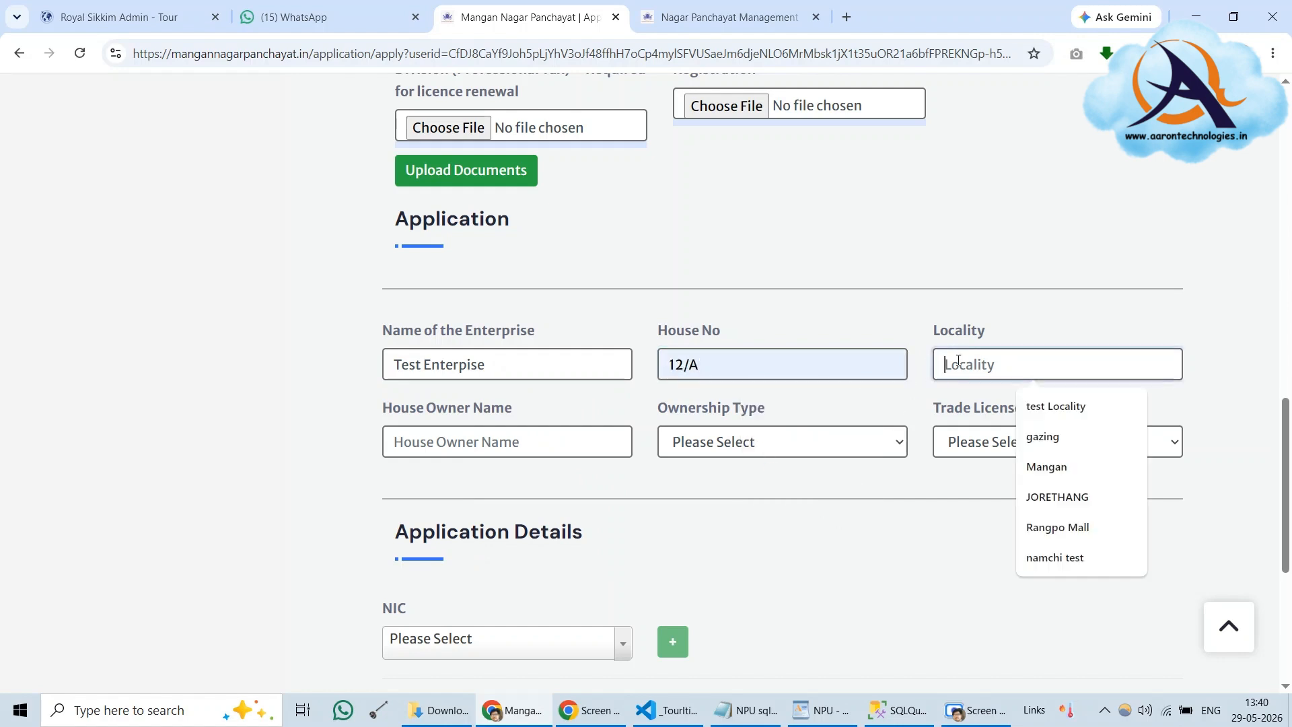
click(877, 519)
click(978, 366)
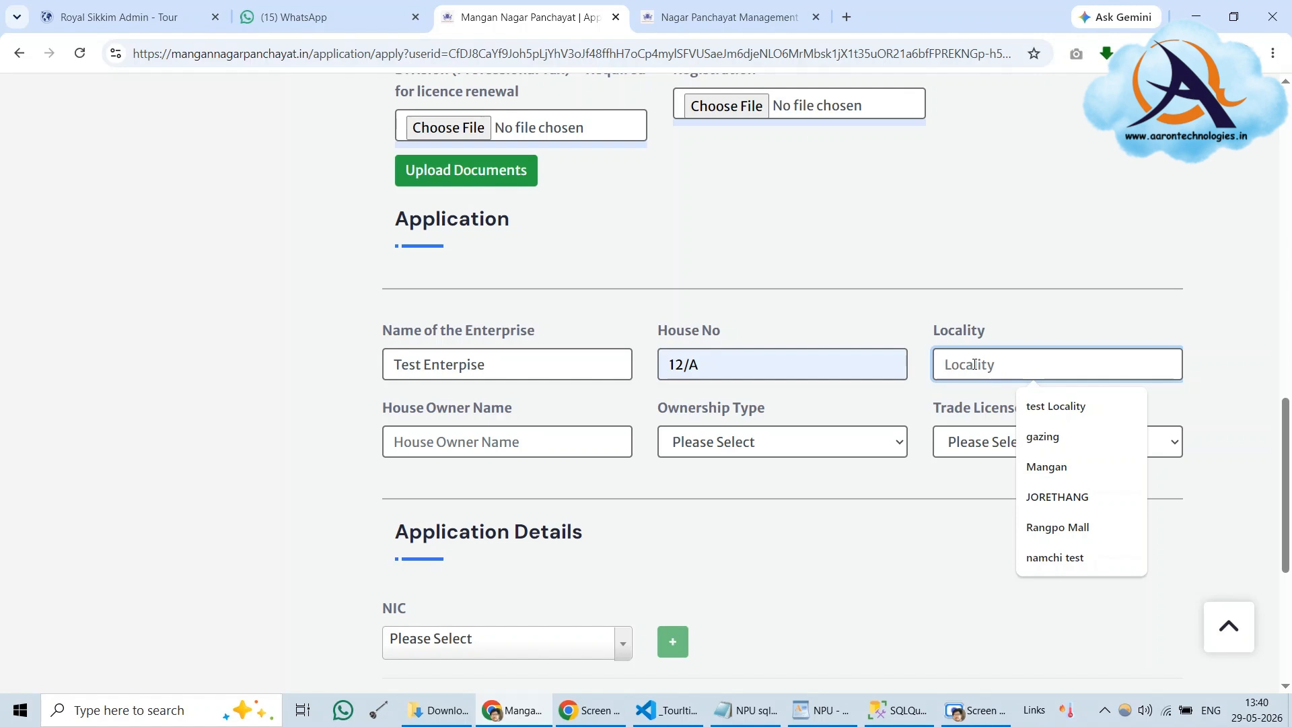
text(Test)
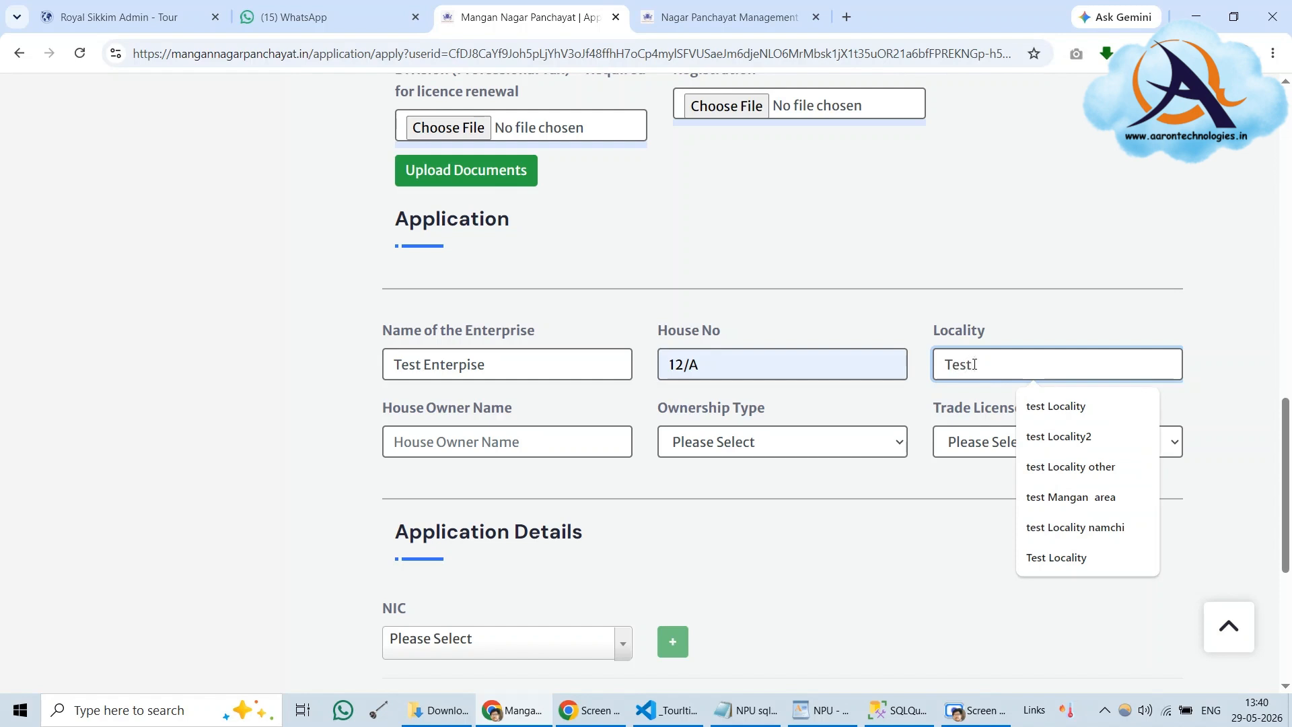
text( Loca)
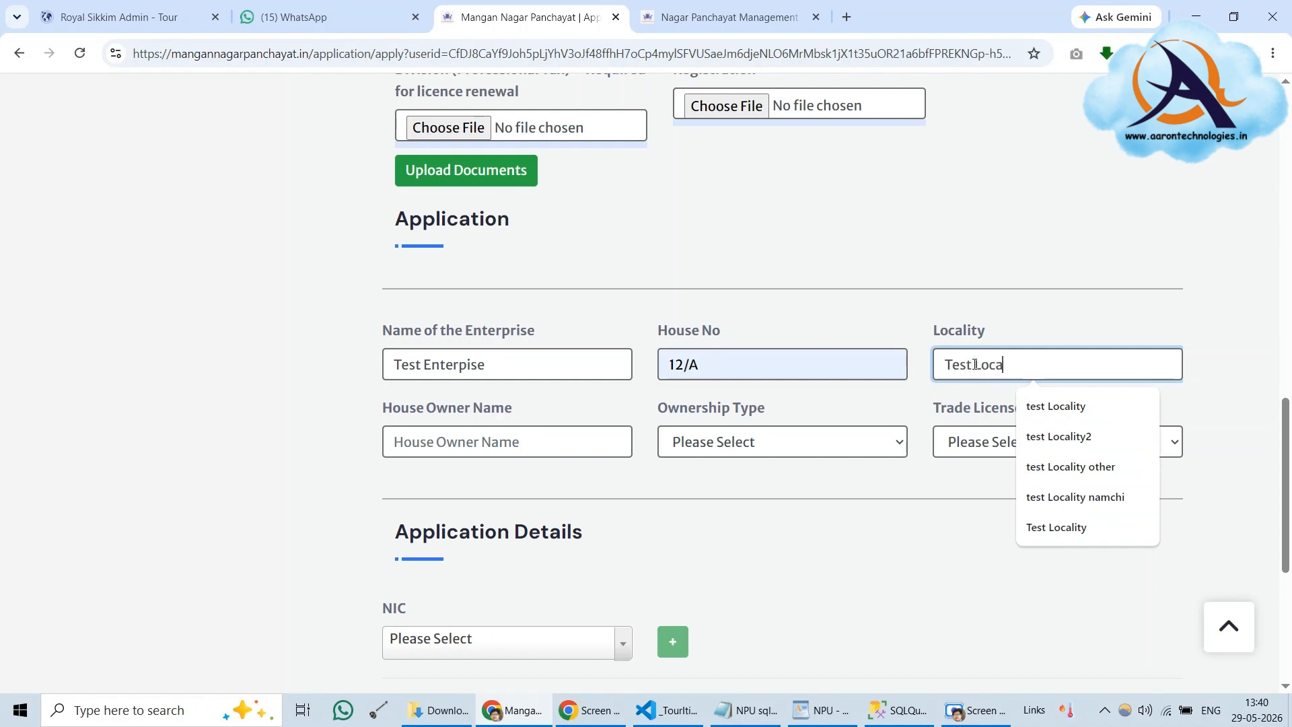
text(lity)
Enter the house owner's name, choose Proprietor ownership and 'Operated by the owner' licence type
click(1019, 344)
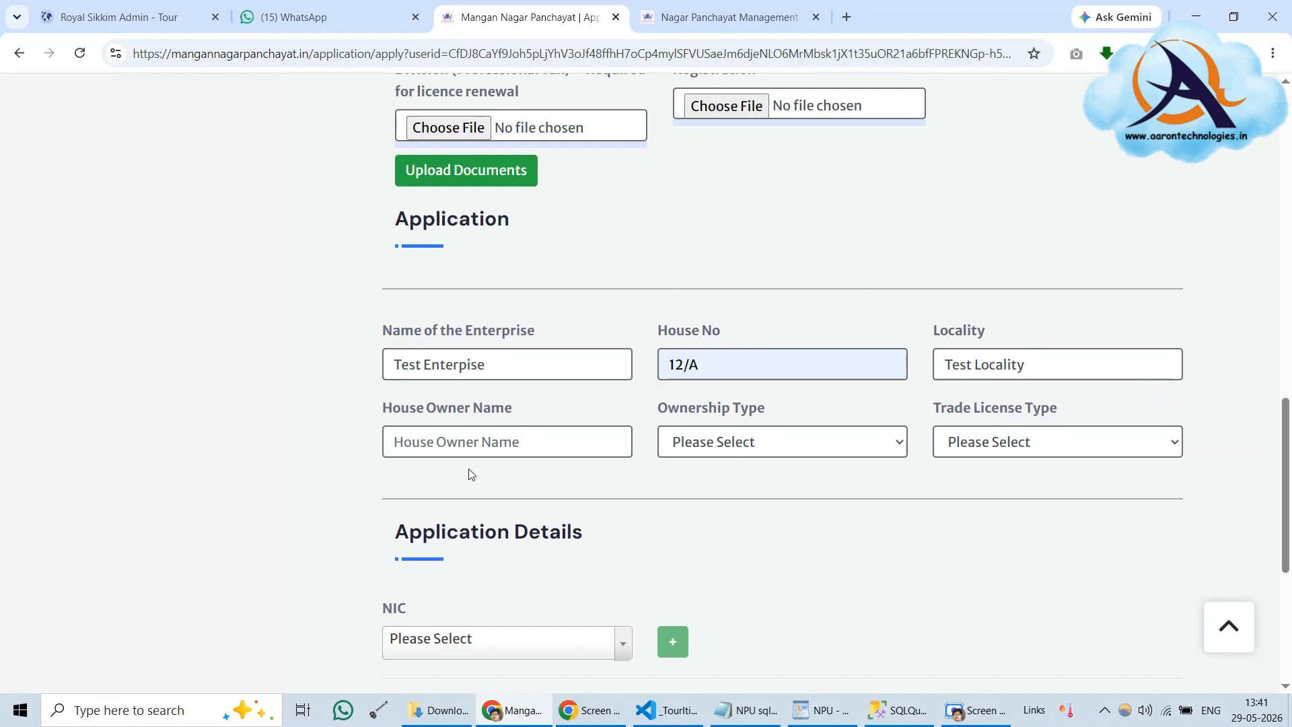
click(418, 443)
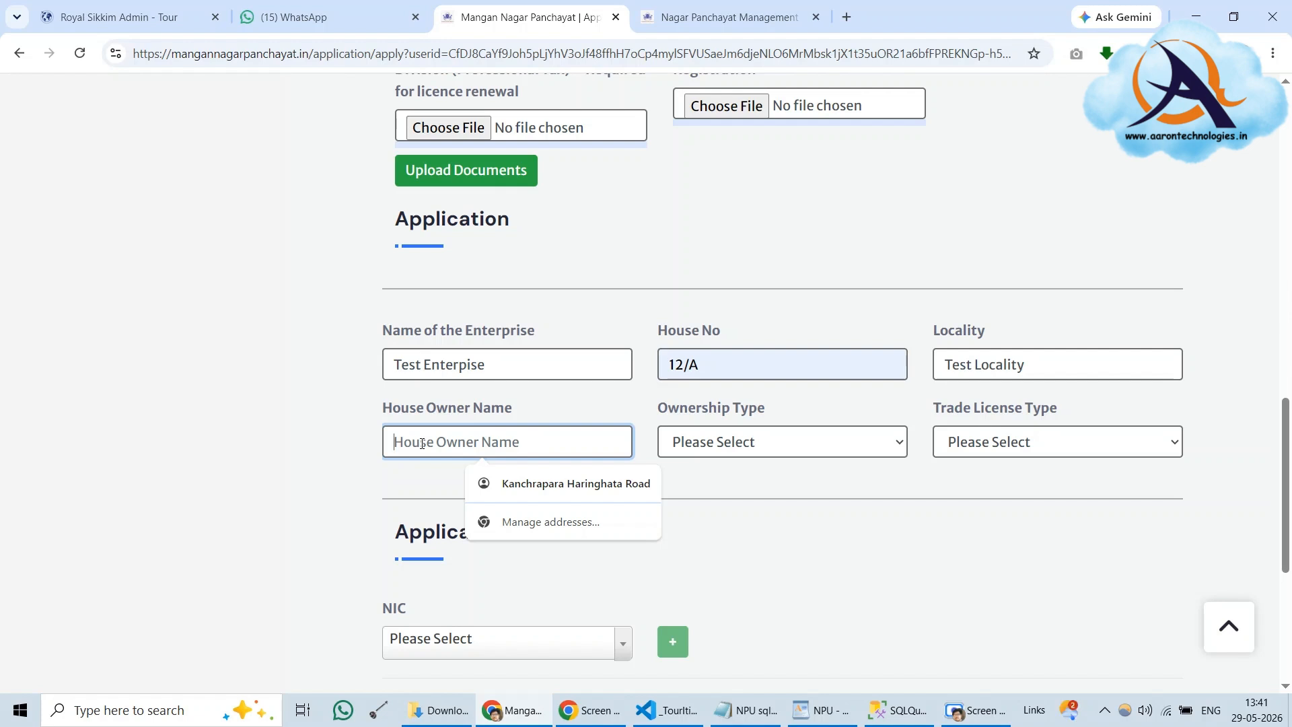
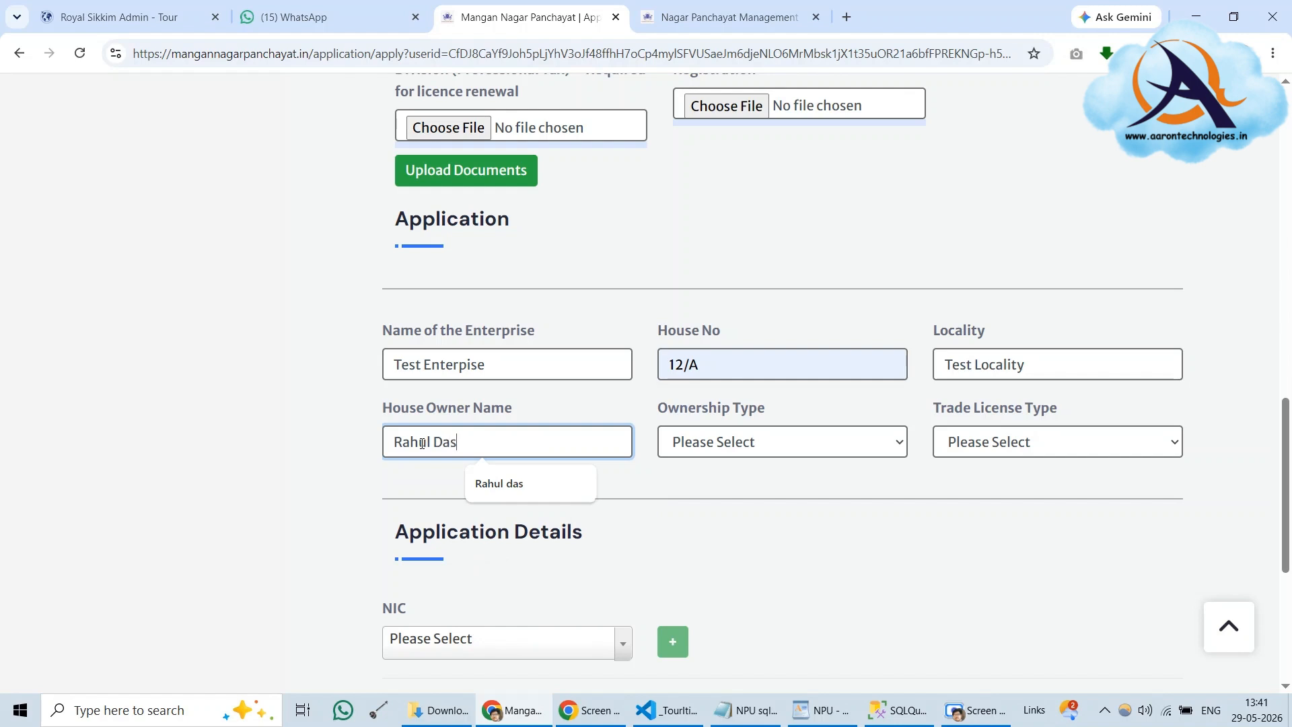
click(784, 454)
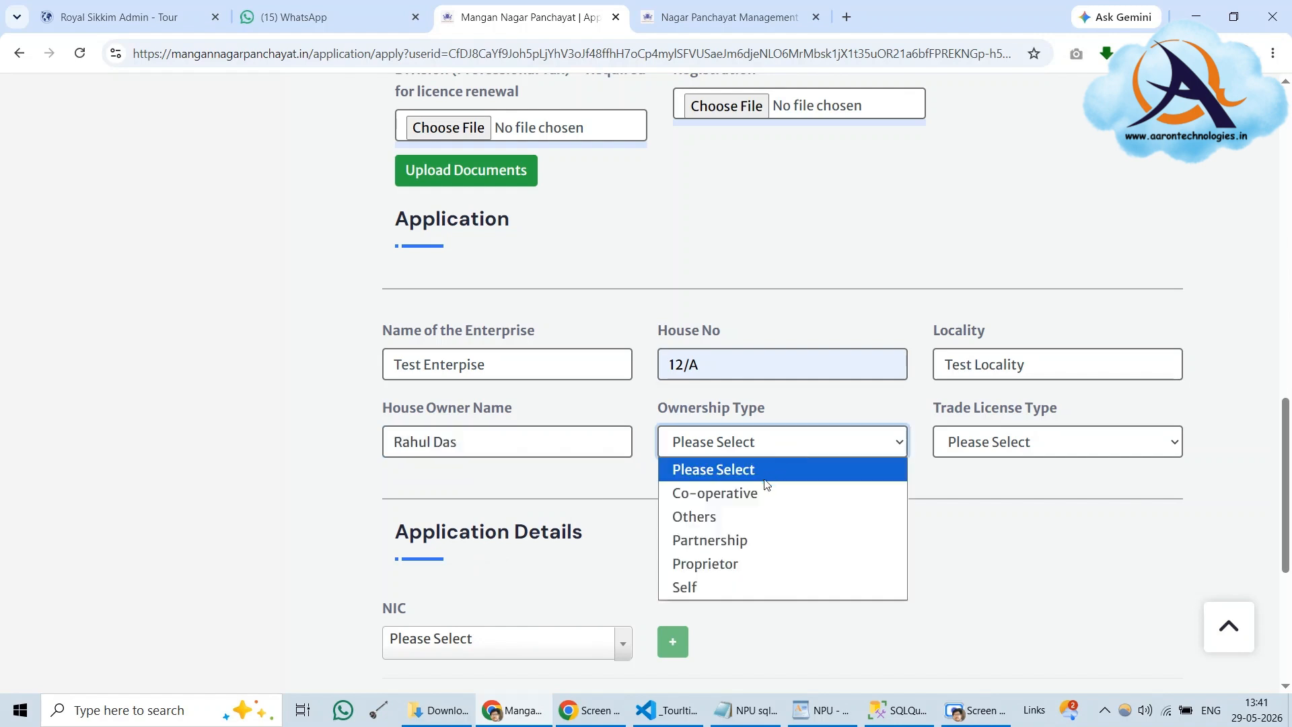
click(717, 570)
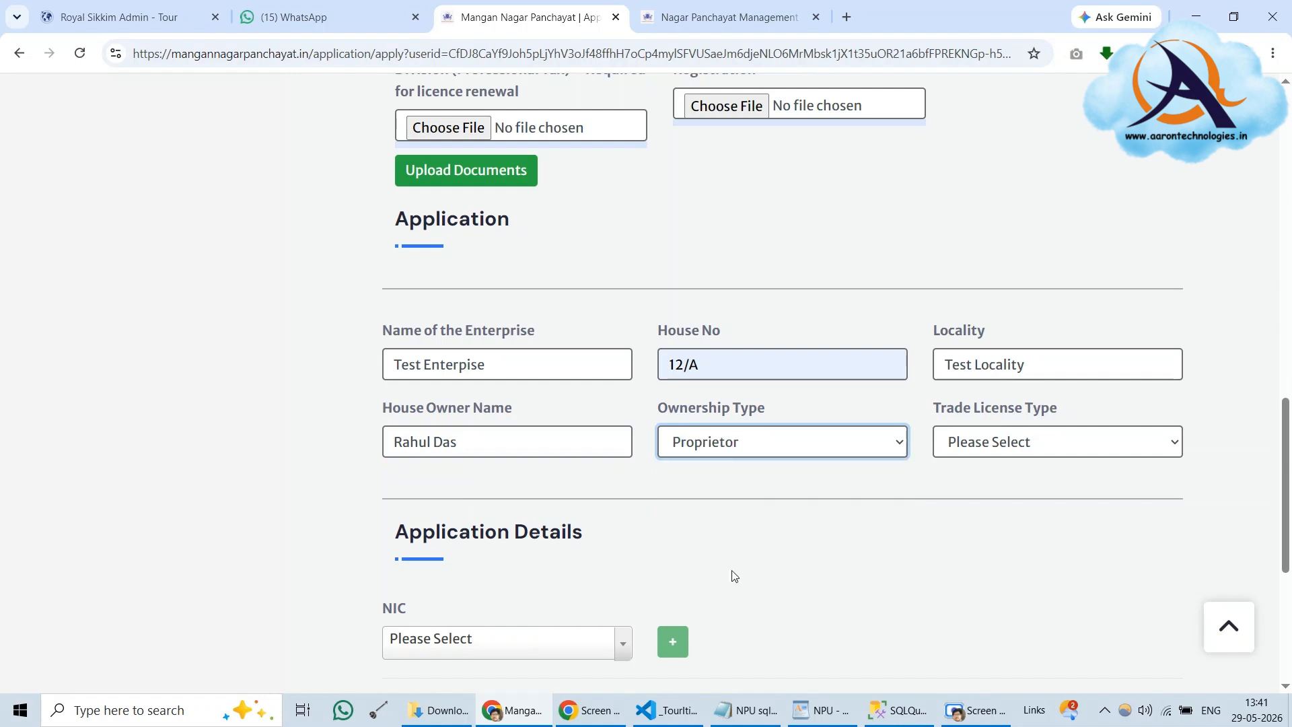
click(1013, 445)
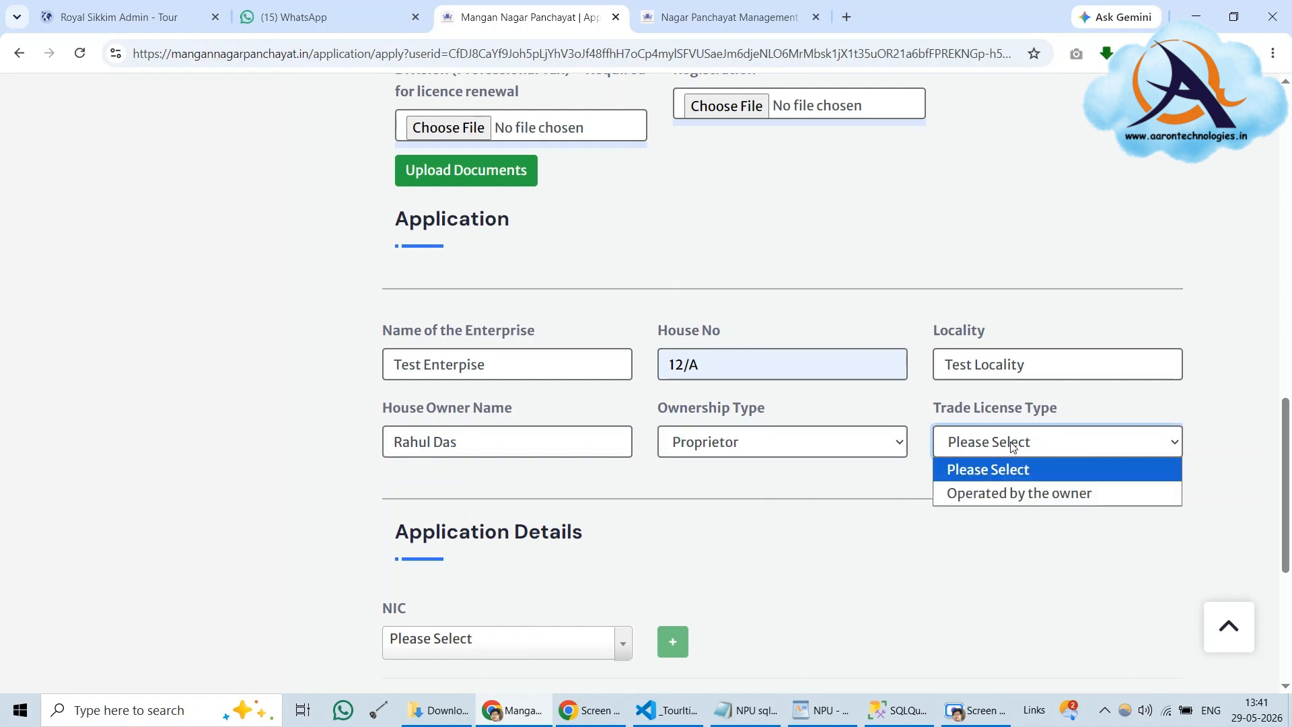
click(992, 495)
scroll(989, 504, down, 3)
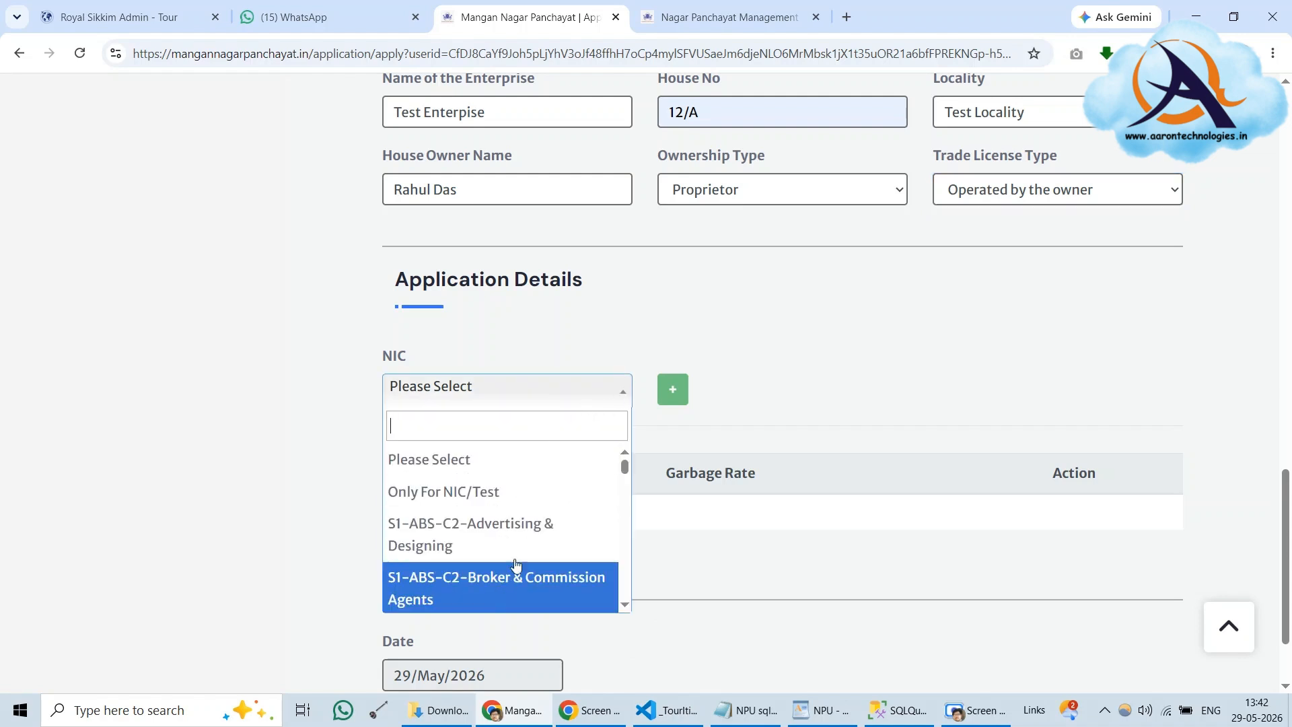
Add Advertising & Designing, Automobile Showroom 2 Wheeler & workshop, and Orange (Wholesale) NIC rows
click(526, 546)
click(670, 393)
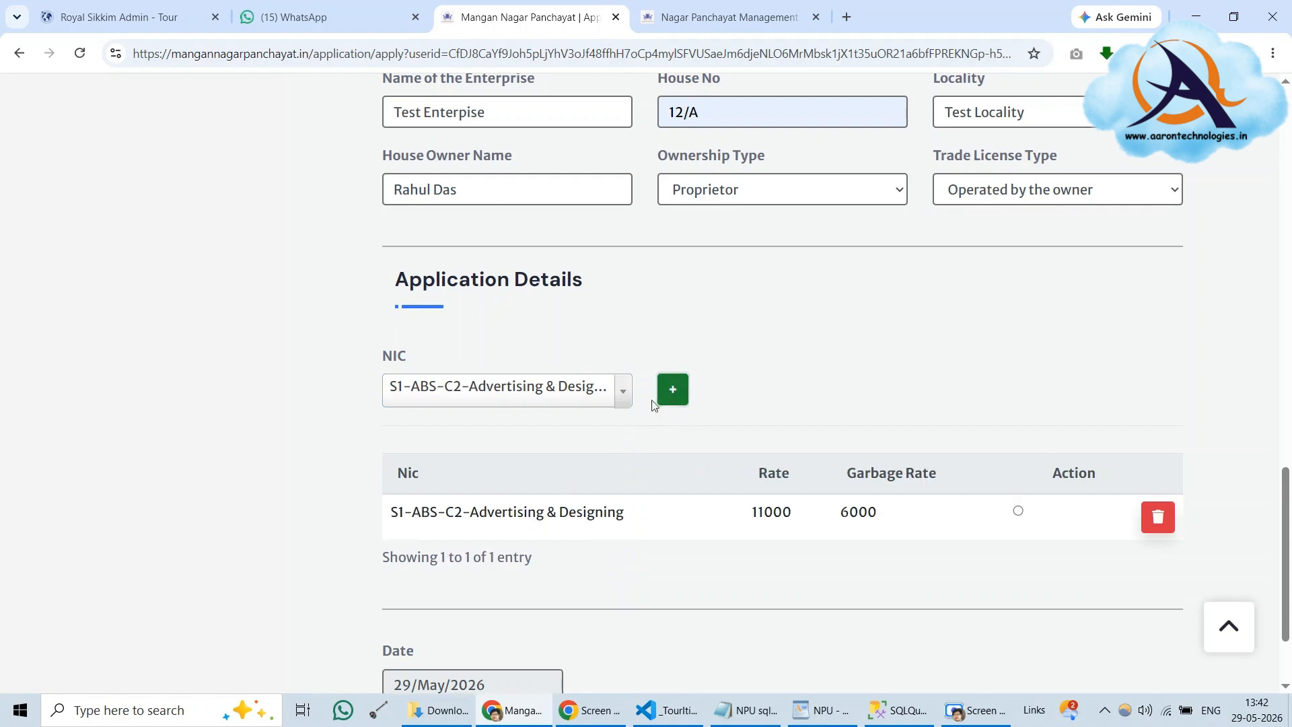
click(616, 402)
scroll(502, 558, down, 4)
click(502, 559)
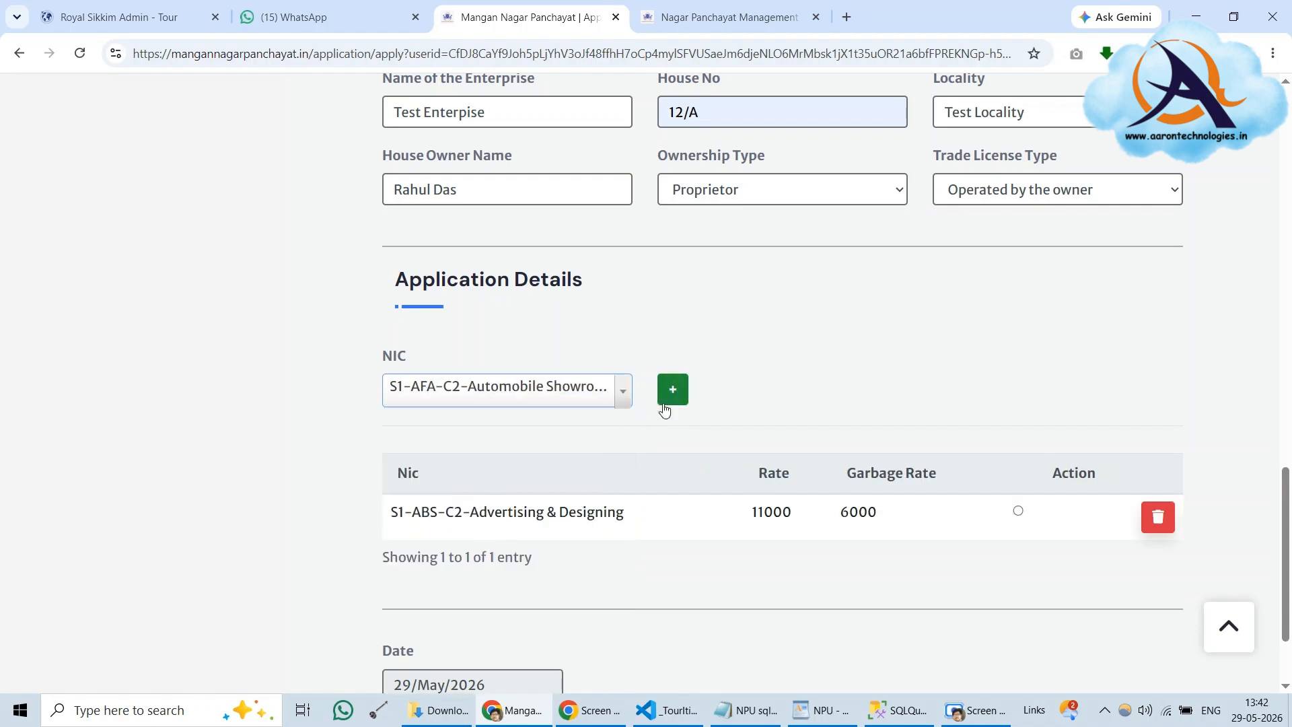
click(672, 394)
scroll(813, 512, down, 2)
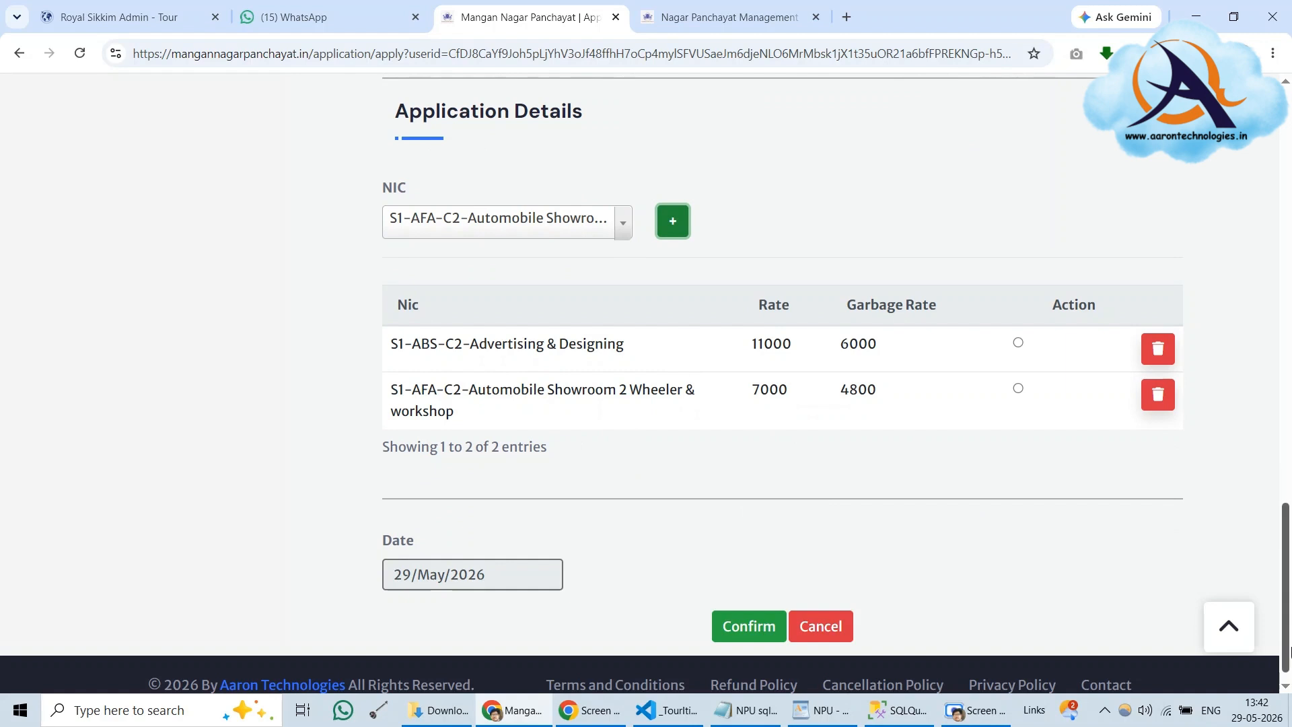
click(627, 226)
scroll(476, 404, down, 5)
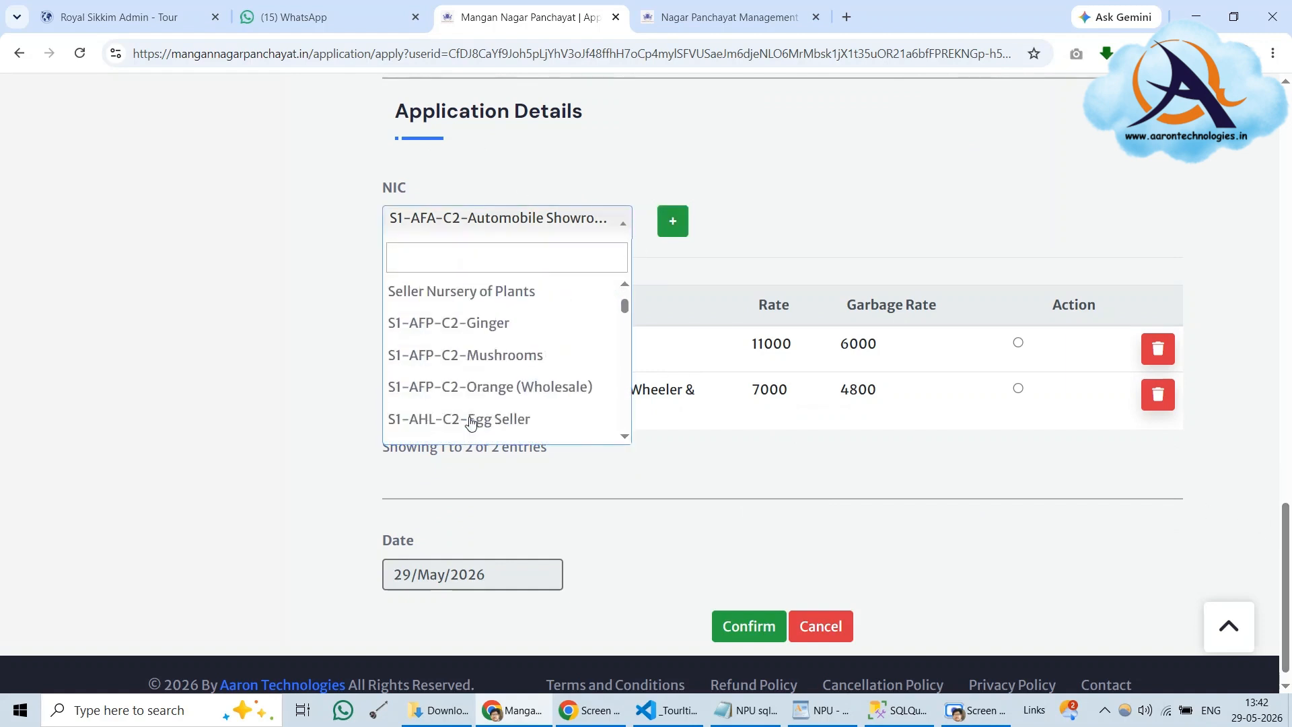
click(485, 384)
click(671, 218)
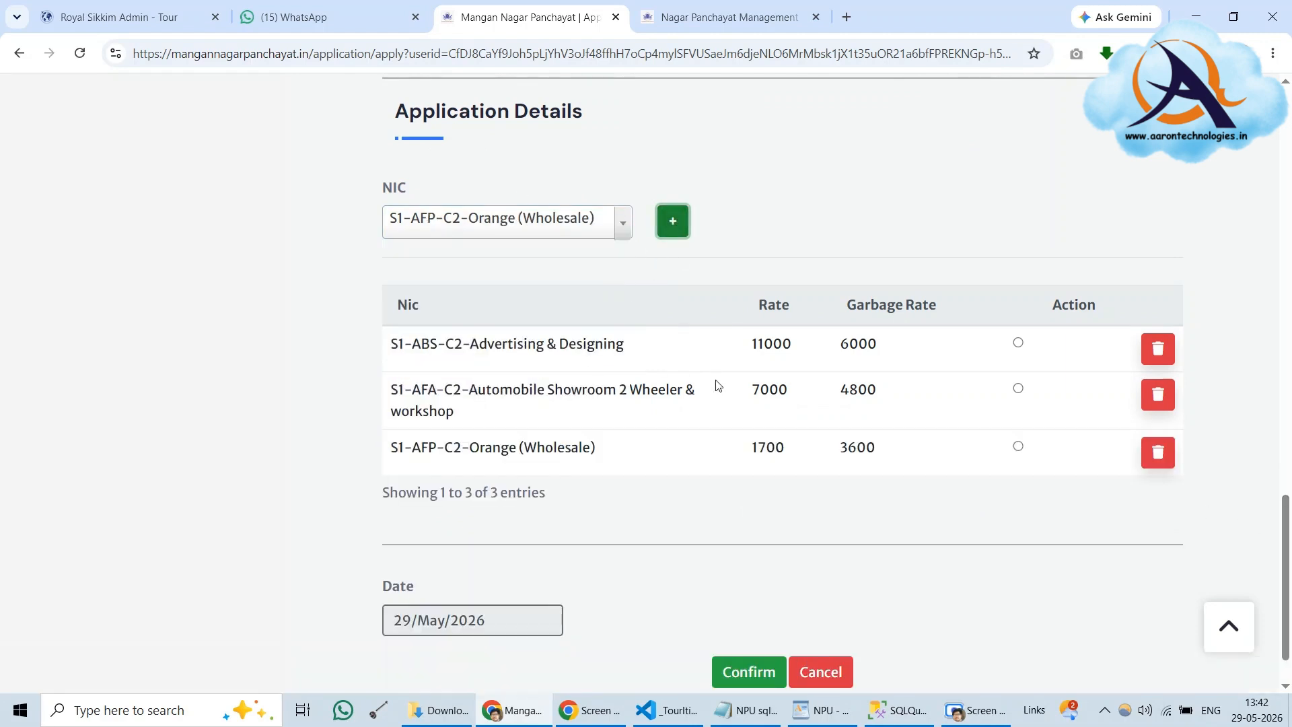
Remove the Advertising & Designing and Orange rows, then try removing the last NIC row
click(1146, 359)
click(745, 259)
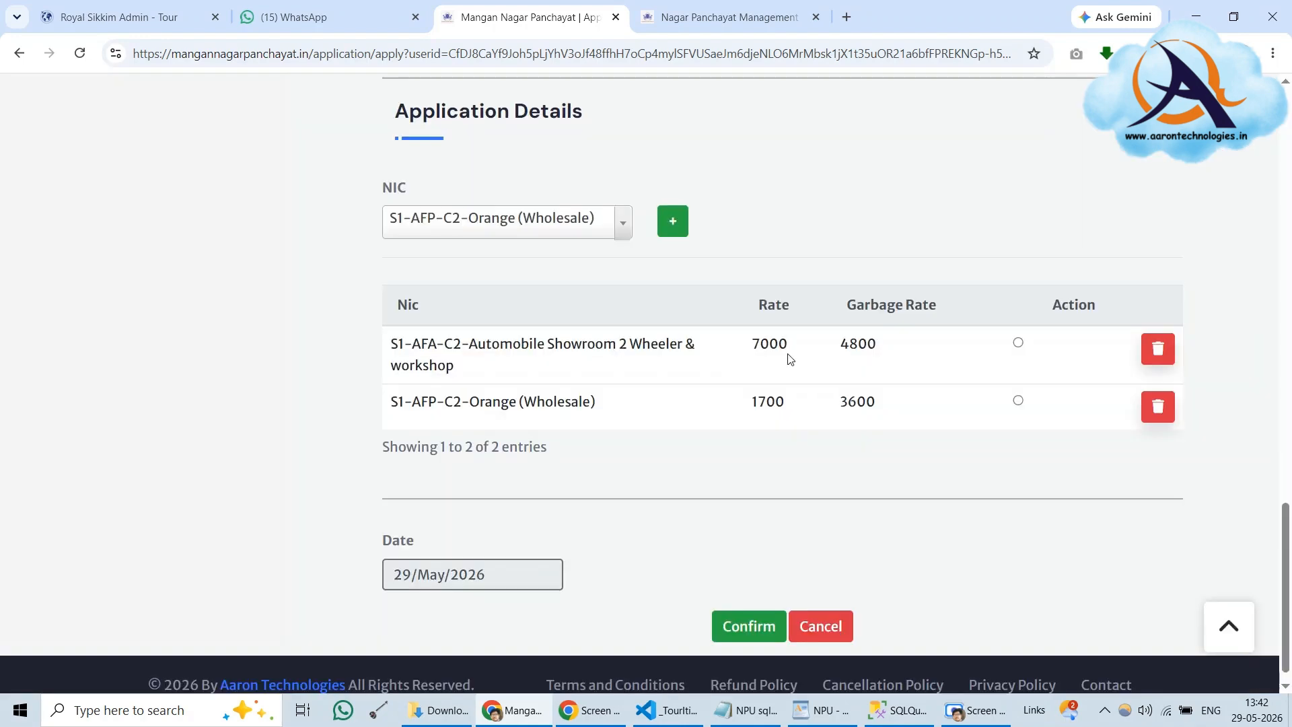
click(1160, 408)
click(740, 255)
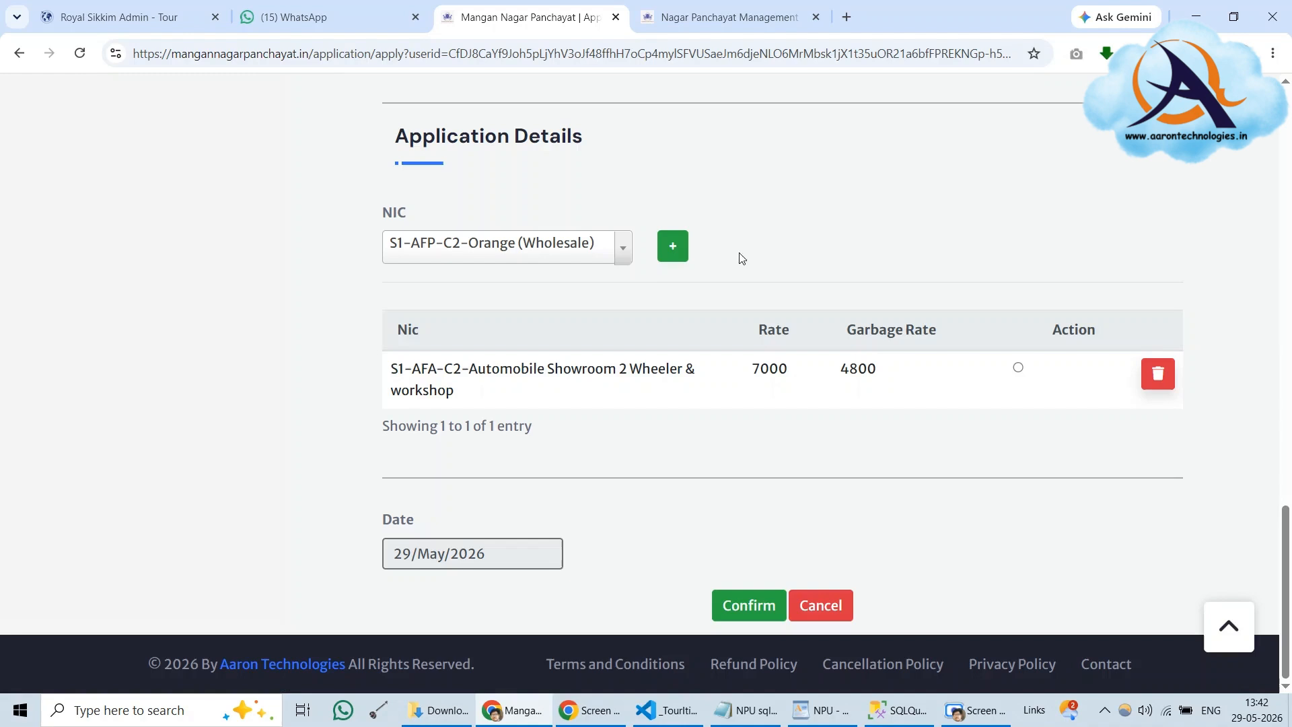
click(1158, 374)
click(740, 259)
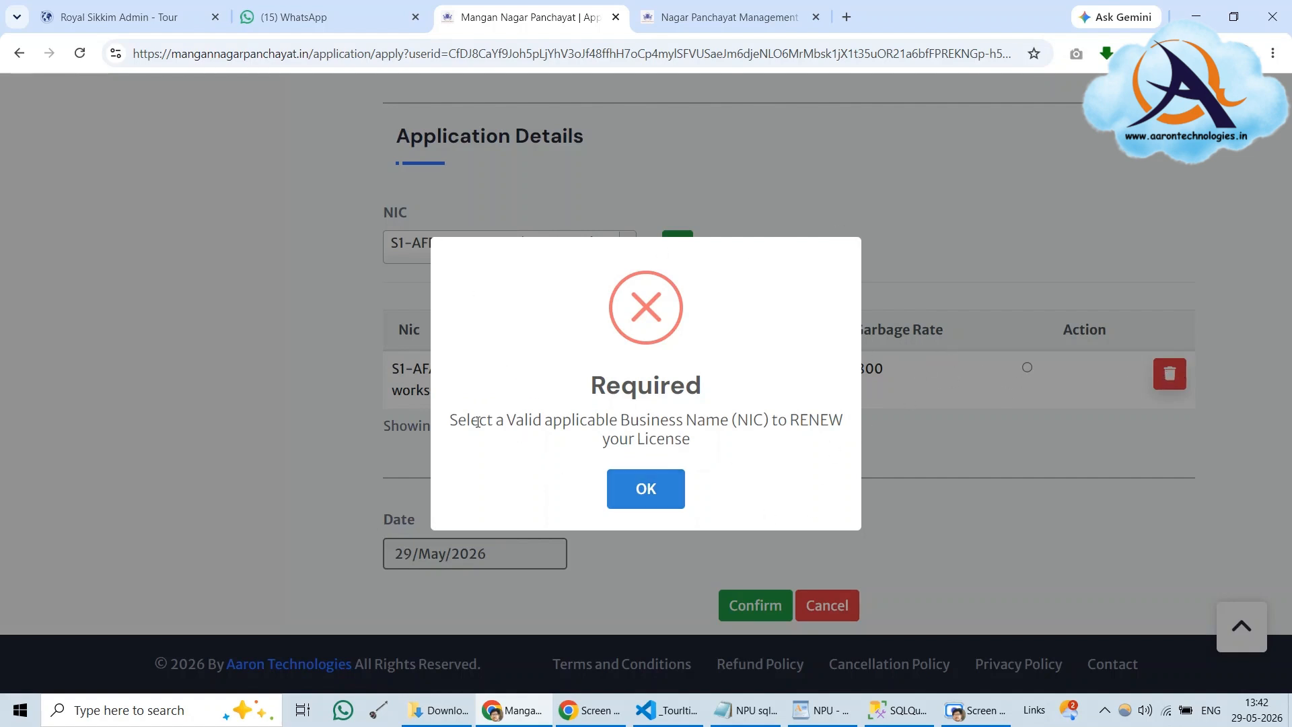
Dismiss the Required alert, add Only For NIC/Test, and delete the Automobile Showroom row
drag(447, 424, 819, 471)
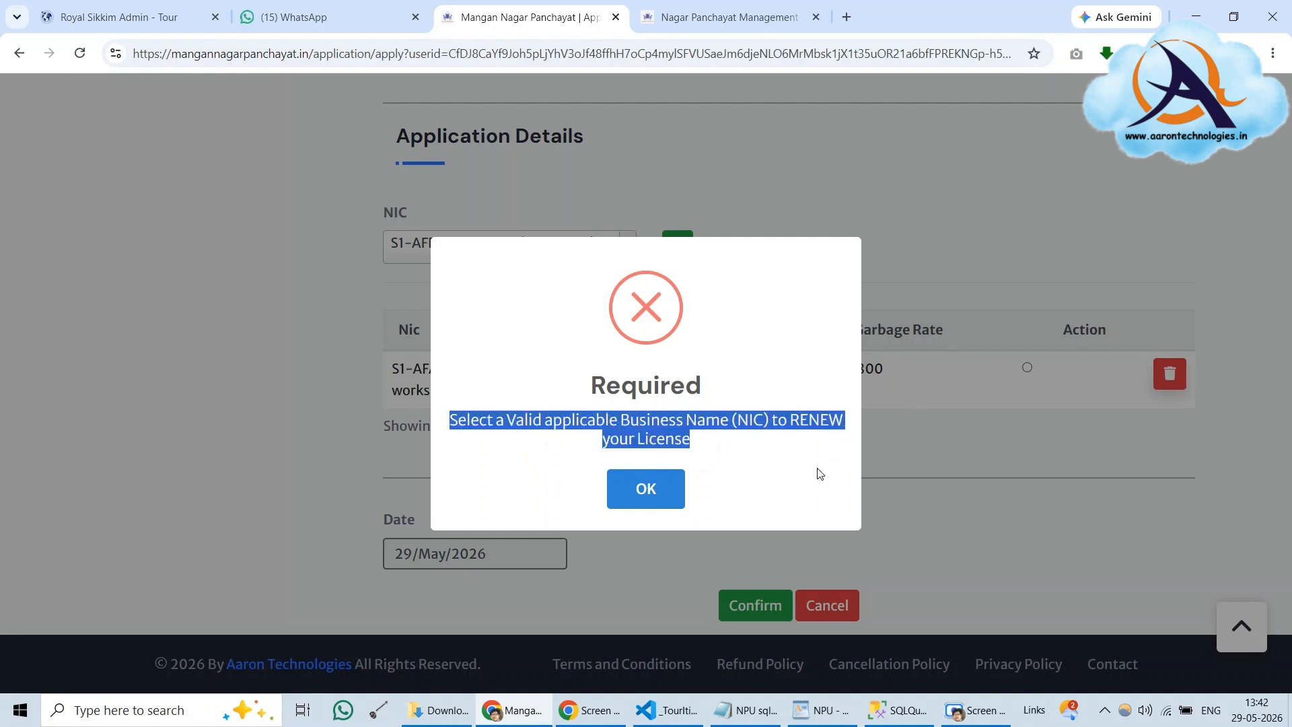
click(650, 497)
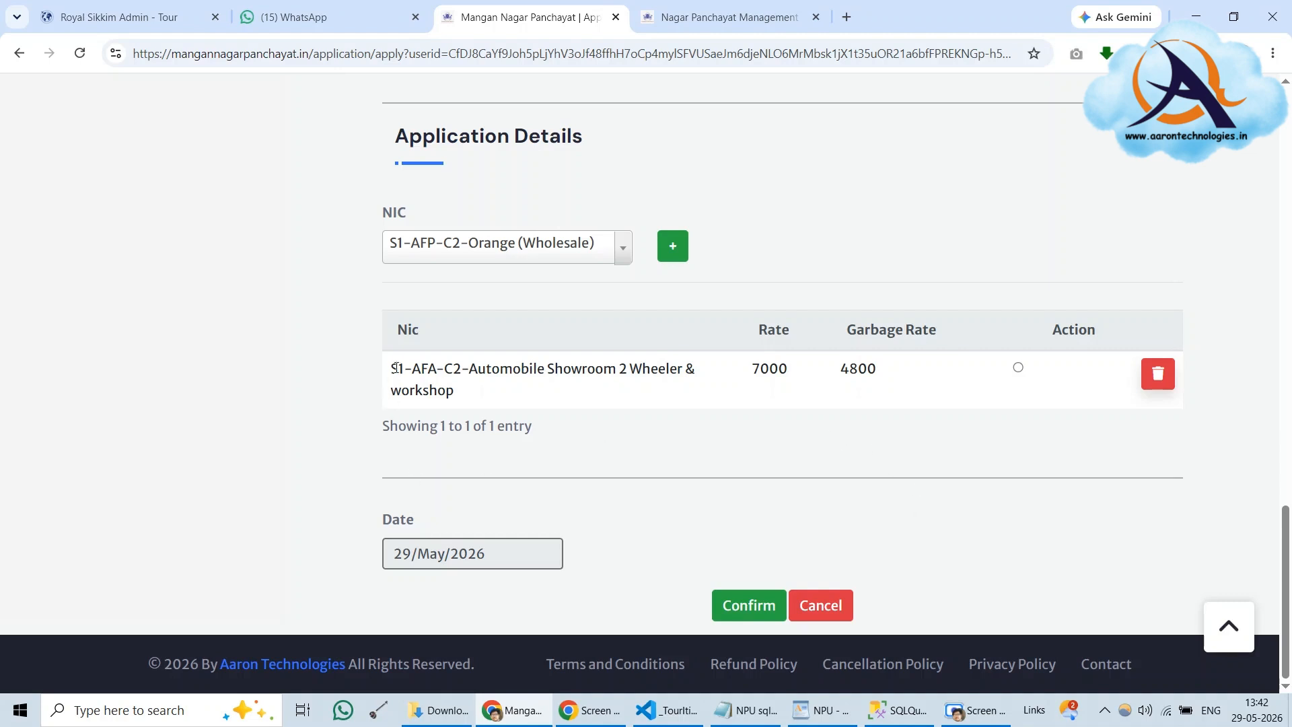
drag(392, 369, 477, 389)
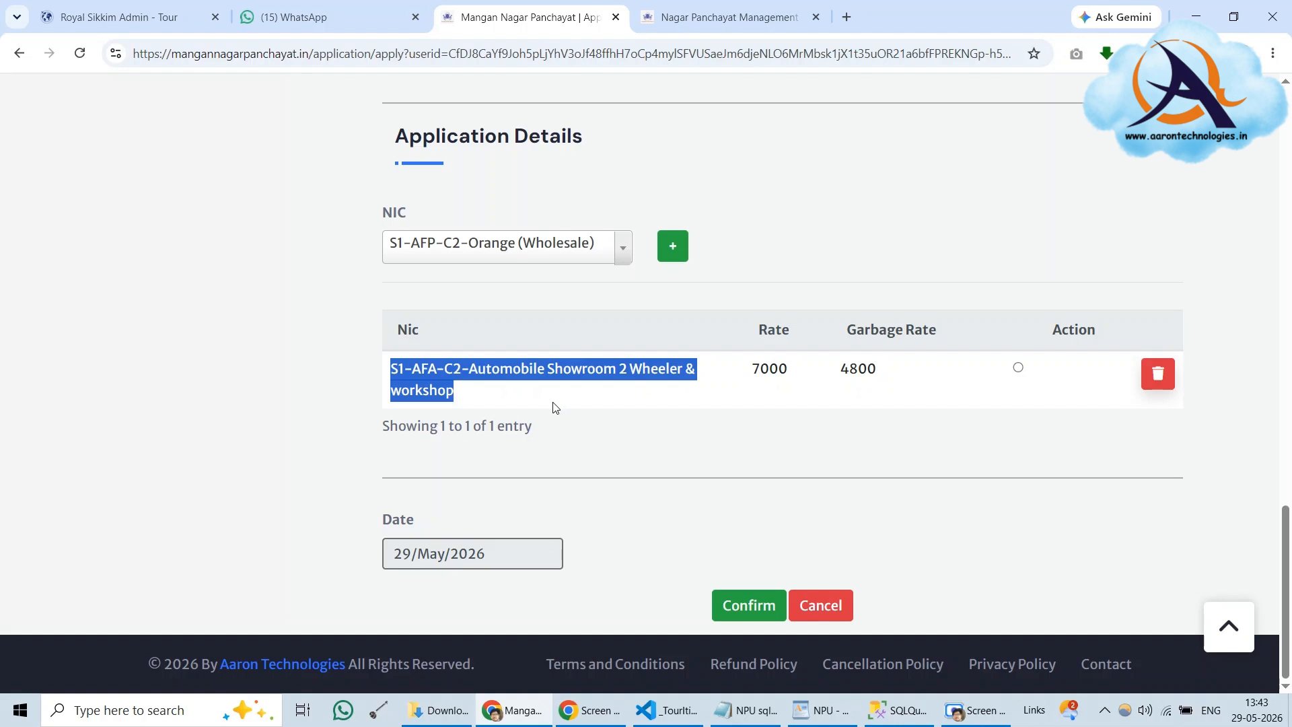
click(486, 409)
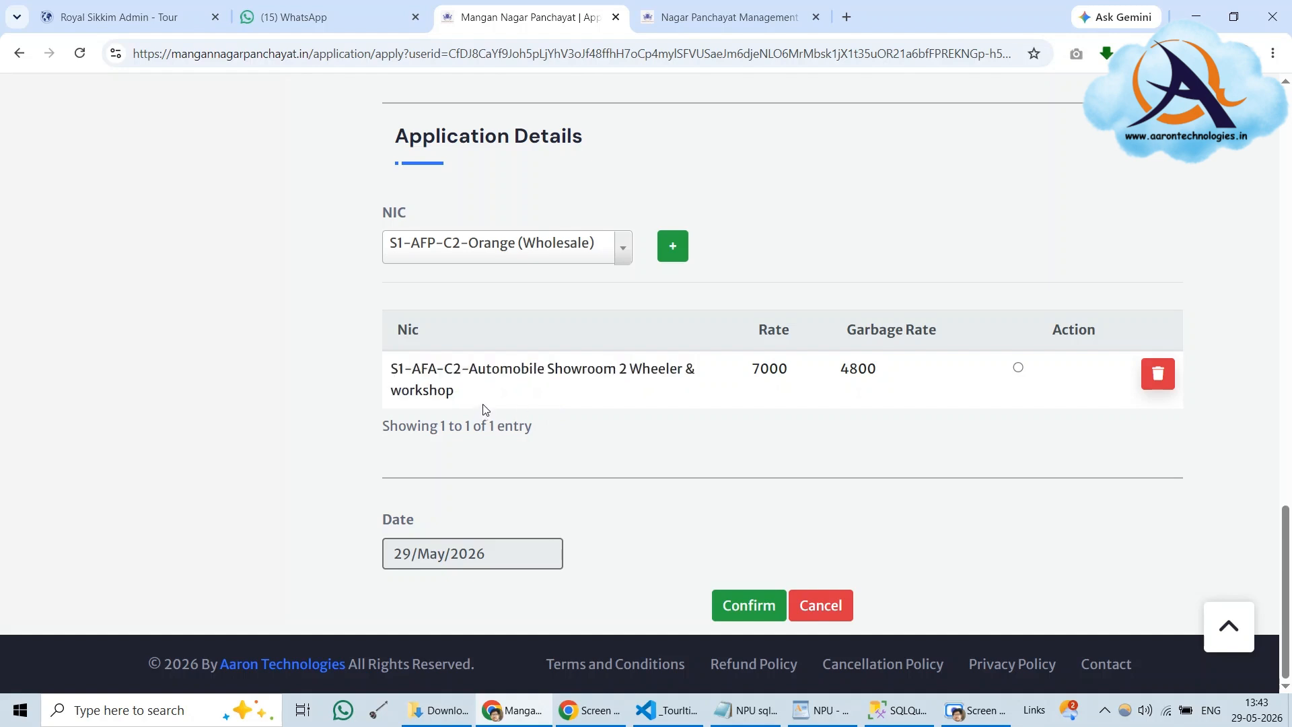
click(622, 255)
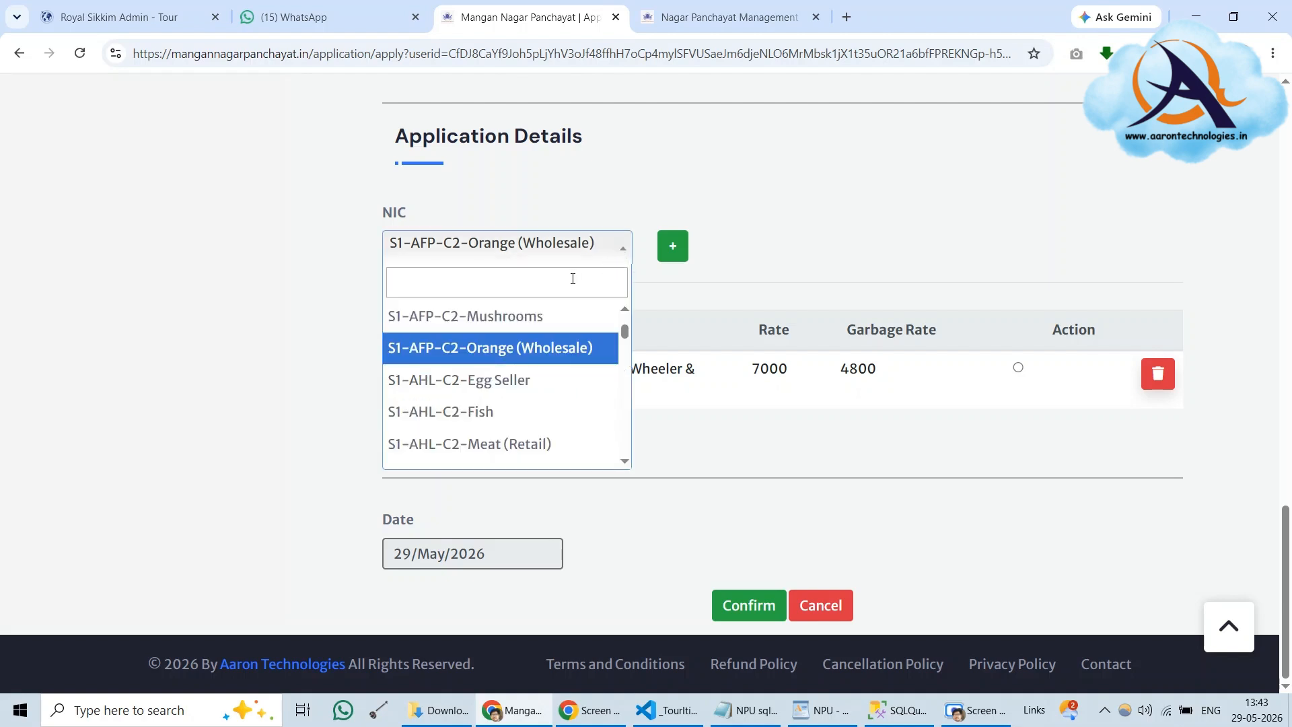
text(only)
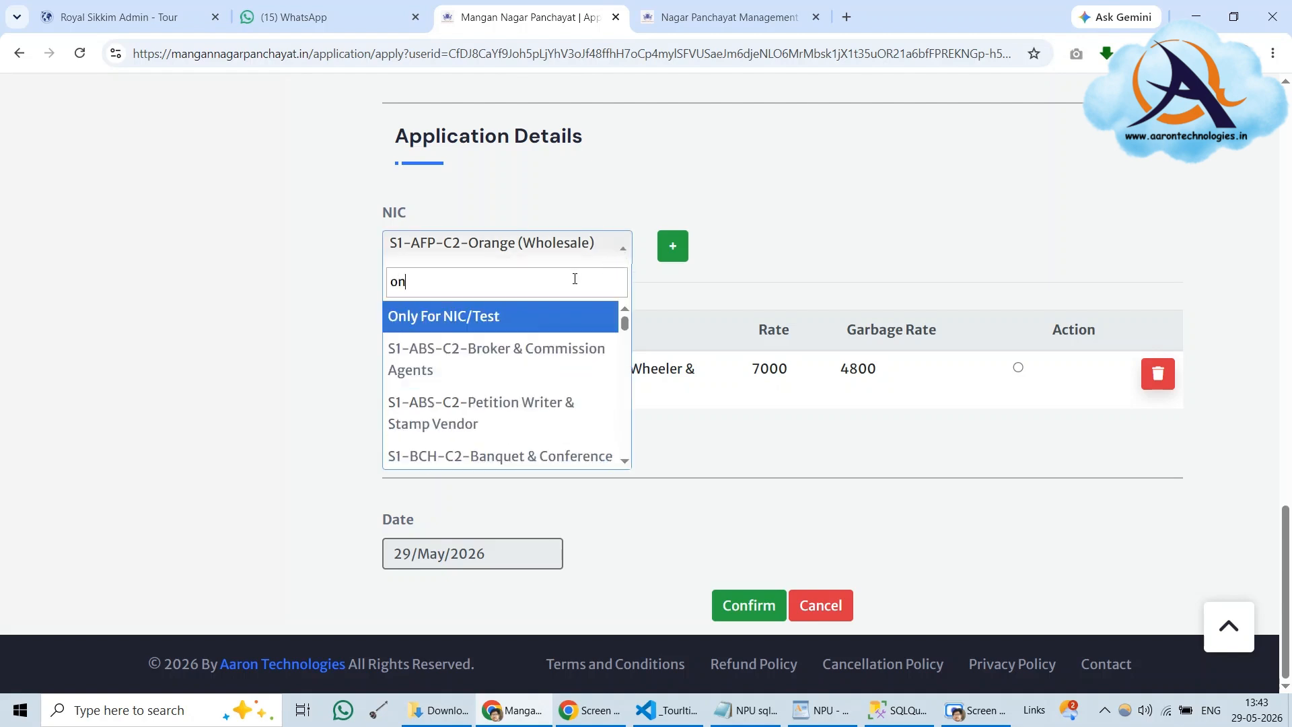
click(572, 327)
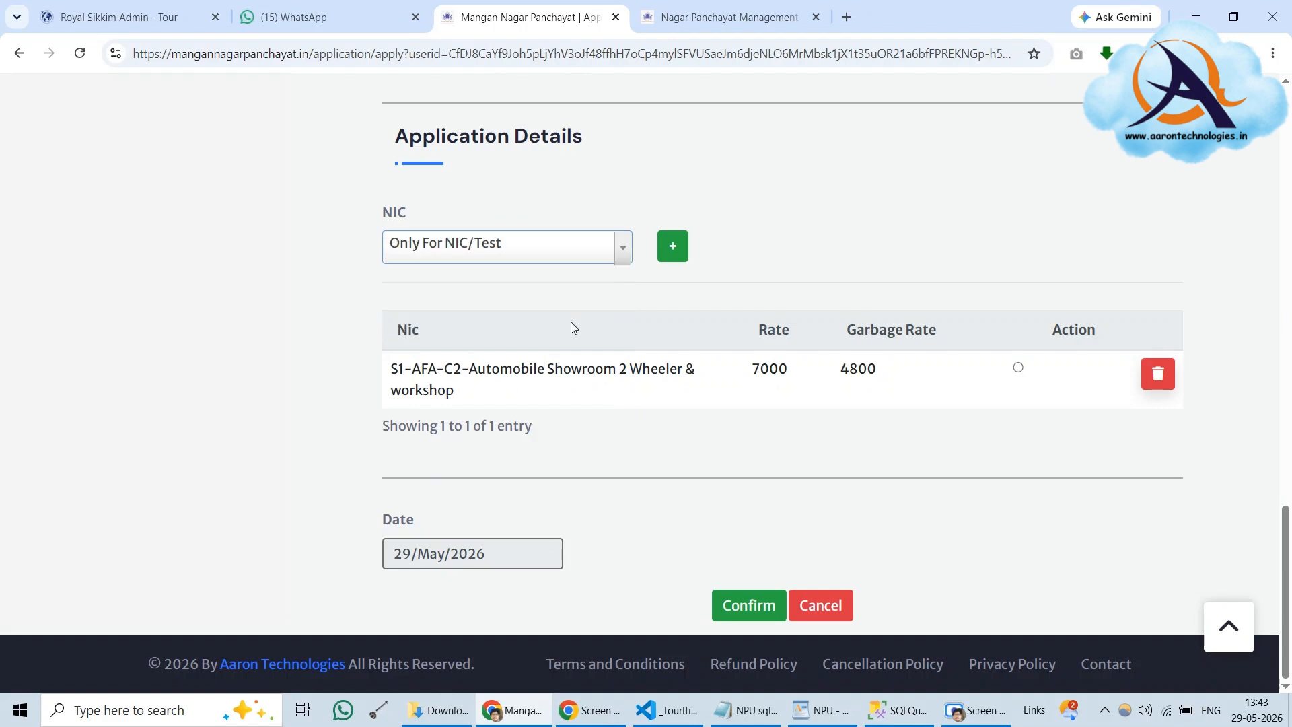
click(671, 249)
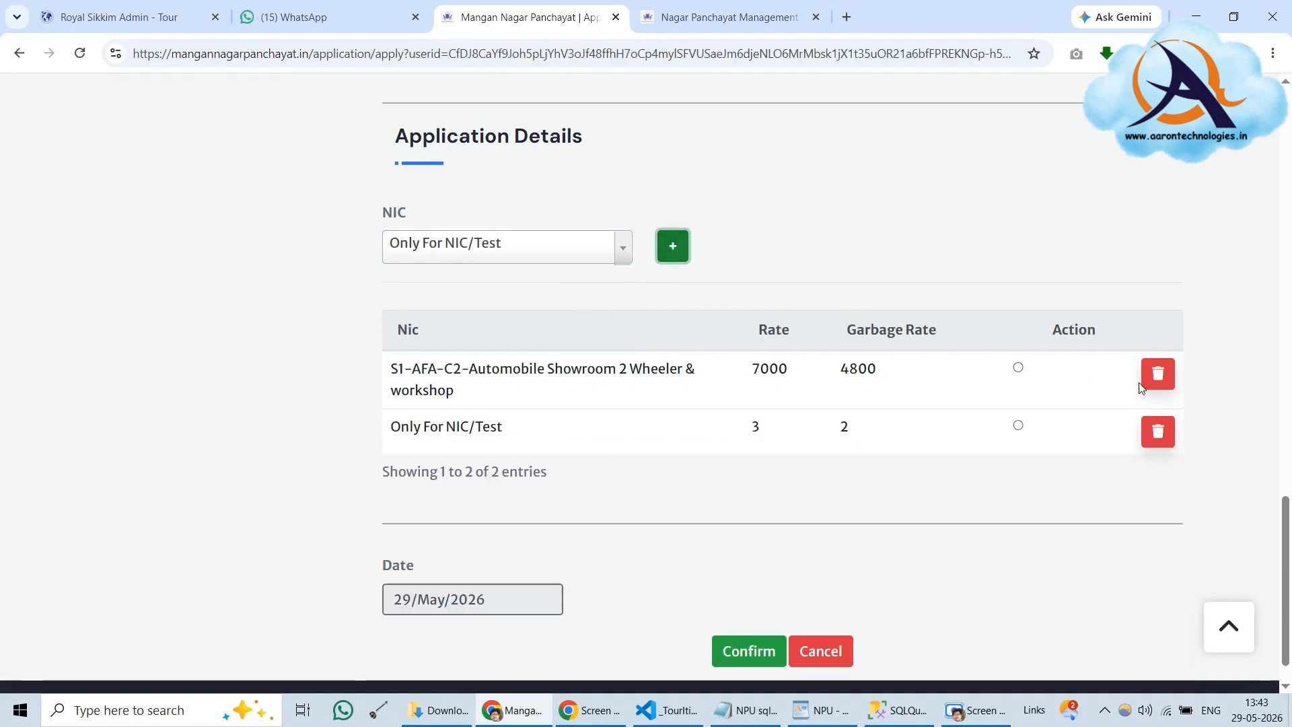
click(1158, 374)
click(728, 249)
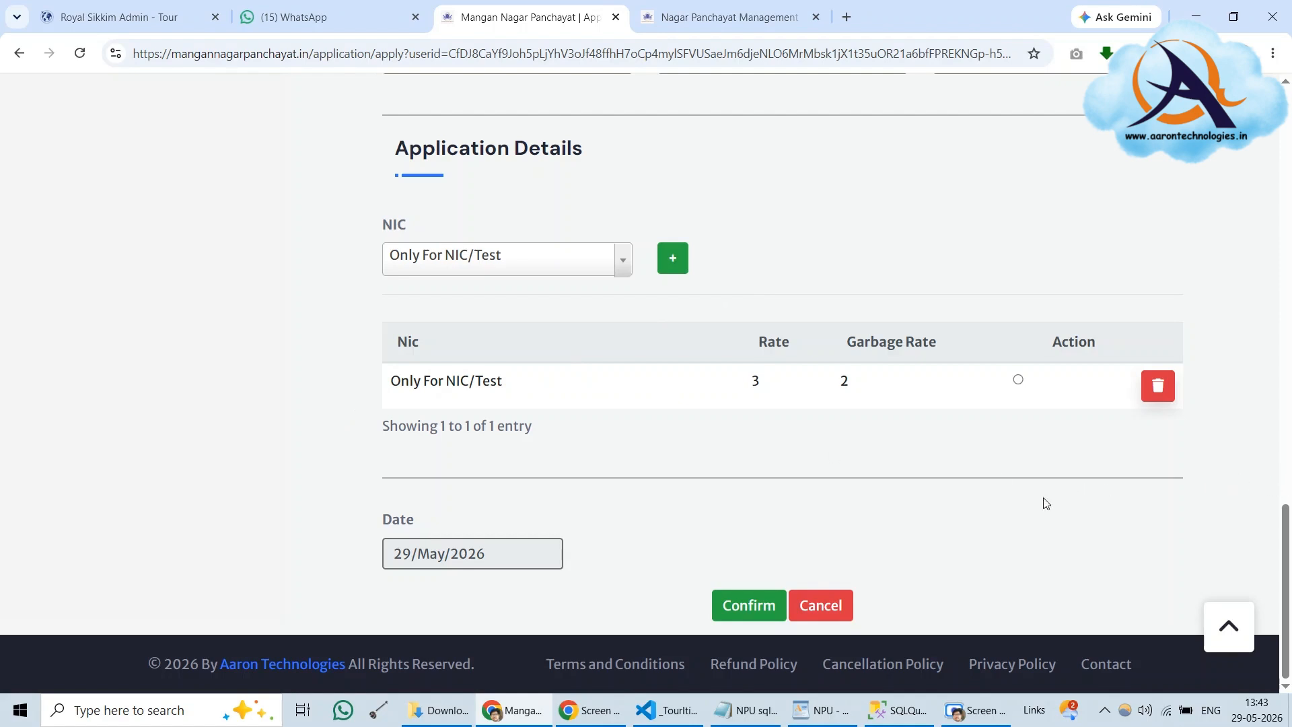
Confirm the NIC choice and attach demo.jpg as the SSC/COI/Residential Certificate
click(747, 608)
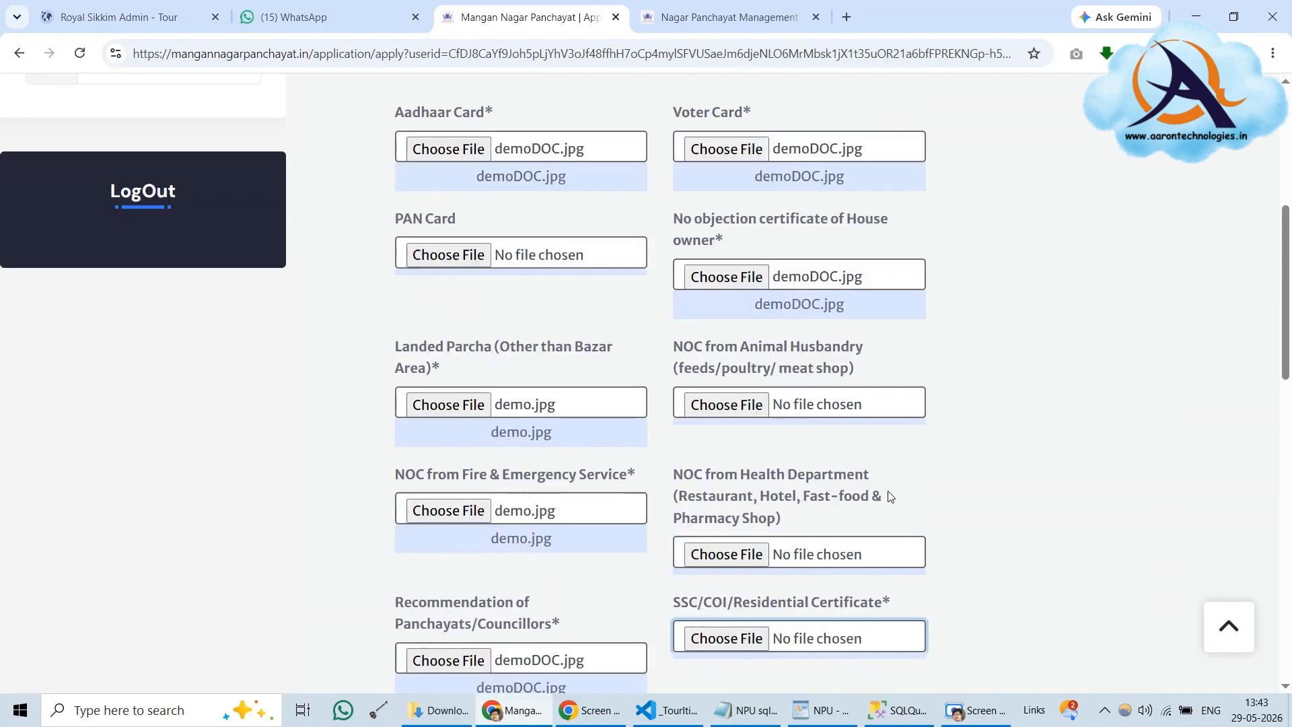
scroll(890, 496, up, 5)
scroll(890, 496, down, 1)
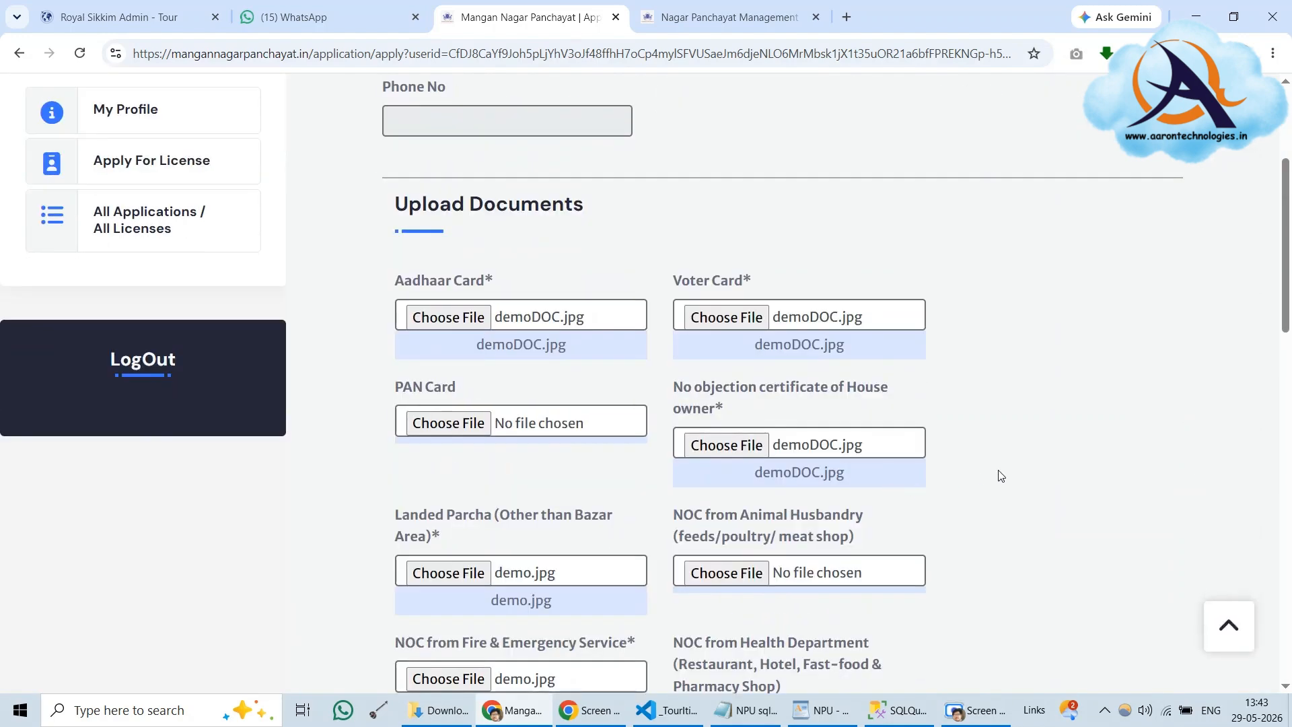
scroll(1001, 476, down, 6)
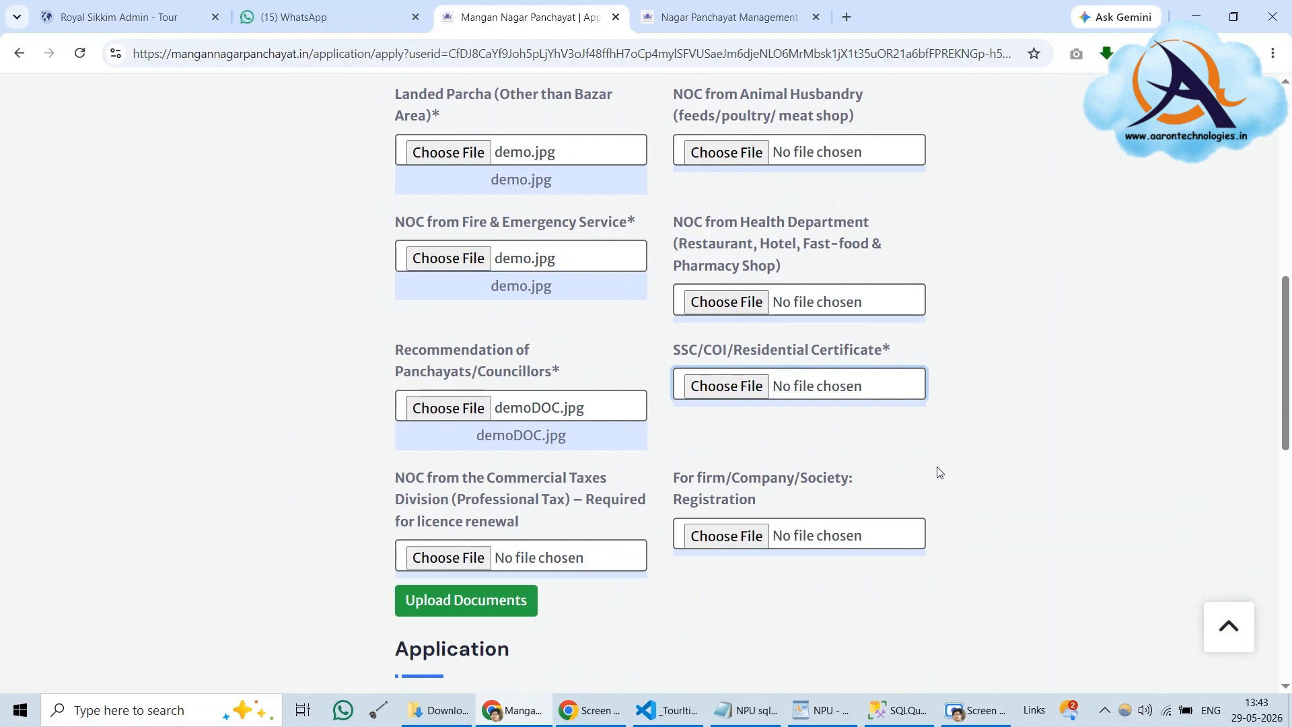
drag(674, 351, 914, 352)
click(726, 386)
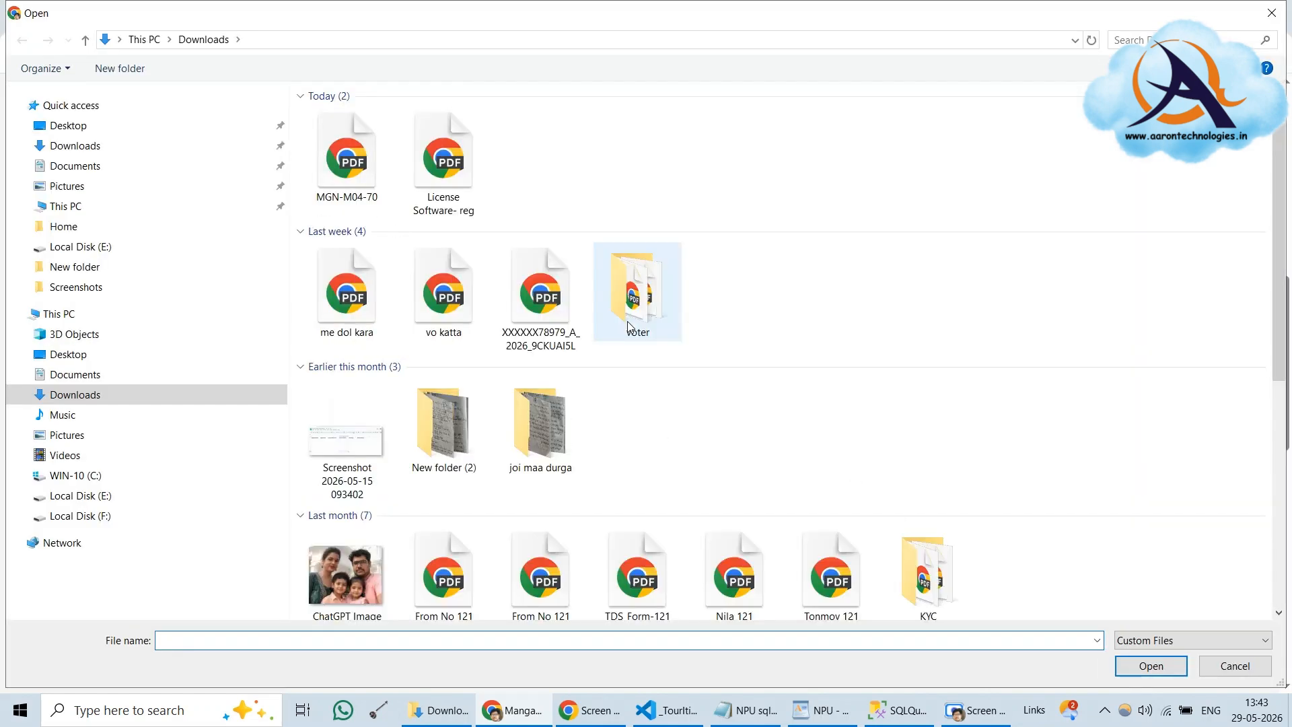
scroll(627, 321, down, 5)
click(928, 424)
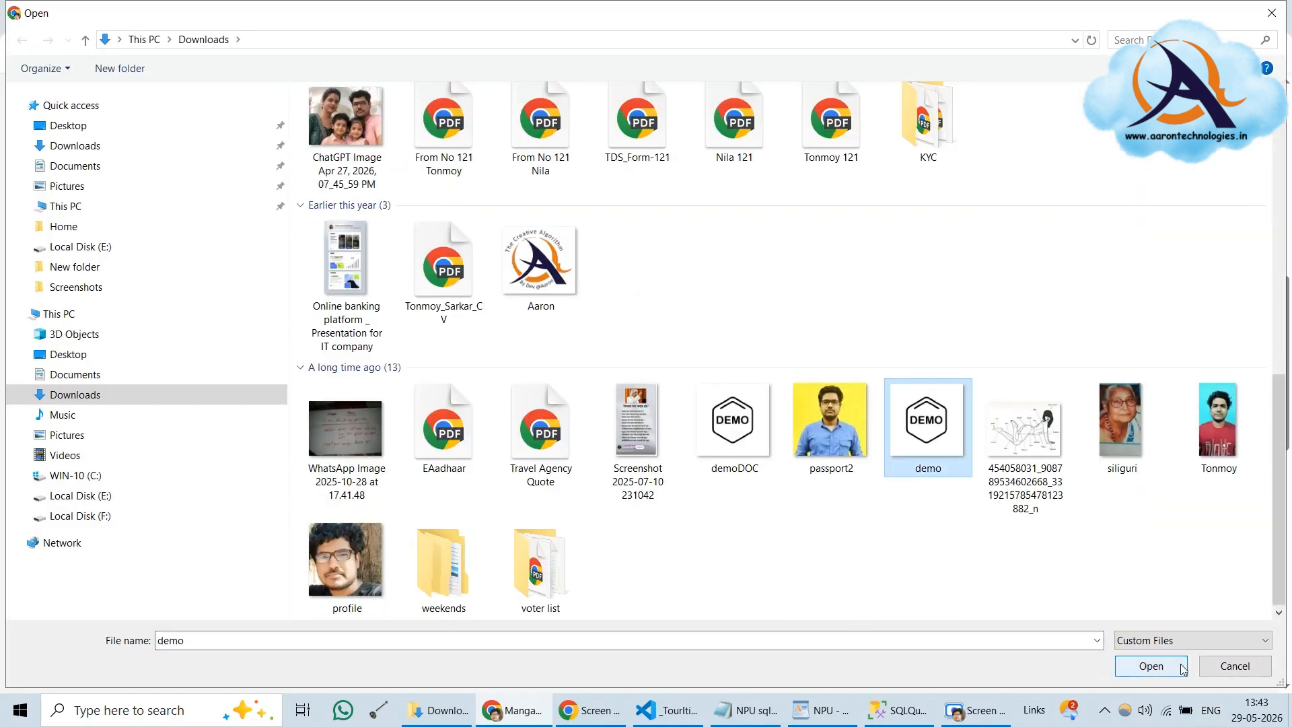
click(1151, 666)
Upload the attached application documents
click(466, 600)
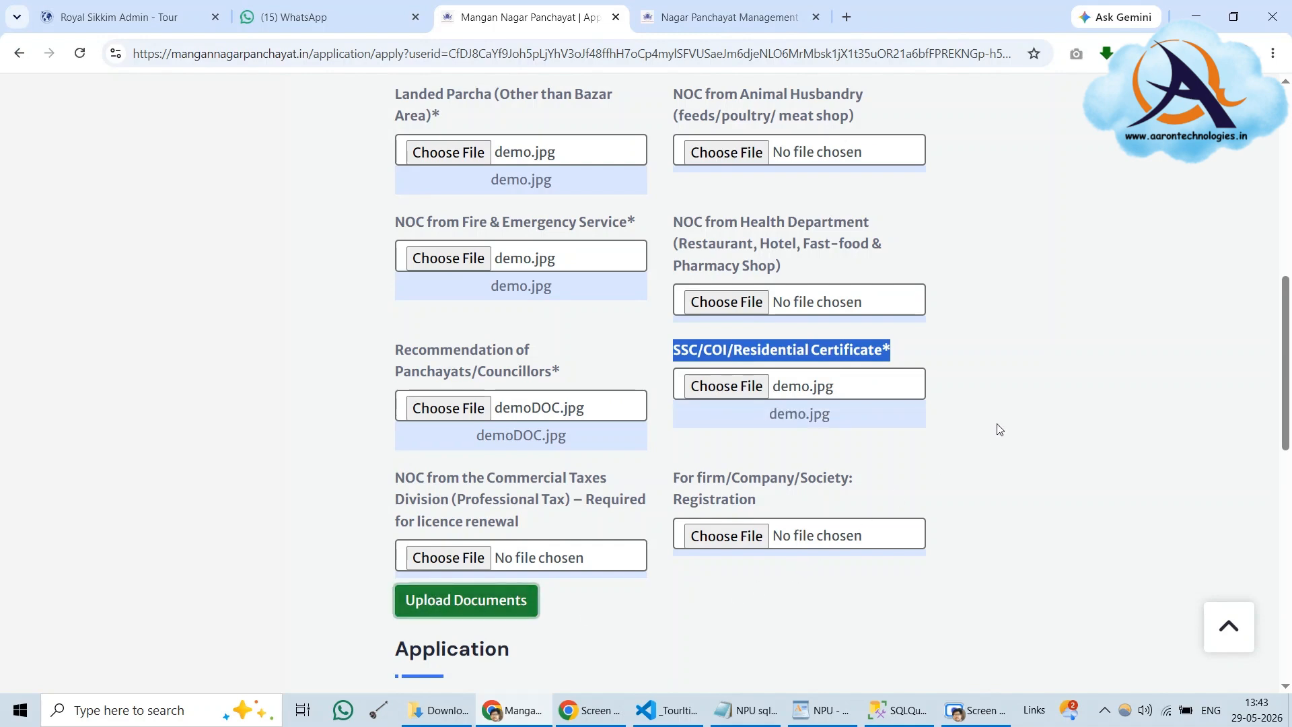
scroll(997, 434, down, 10)
scroll(996, 441, up, 4)
scroll(998, 442, down, 4)
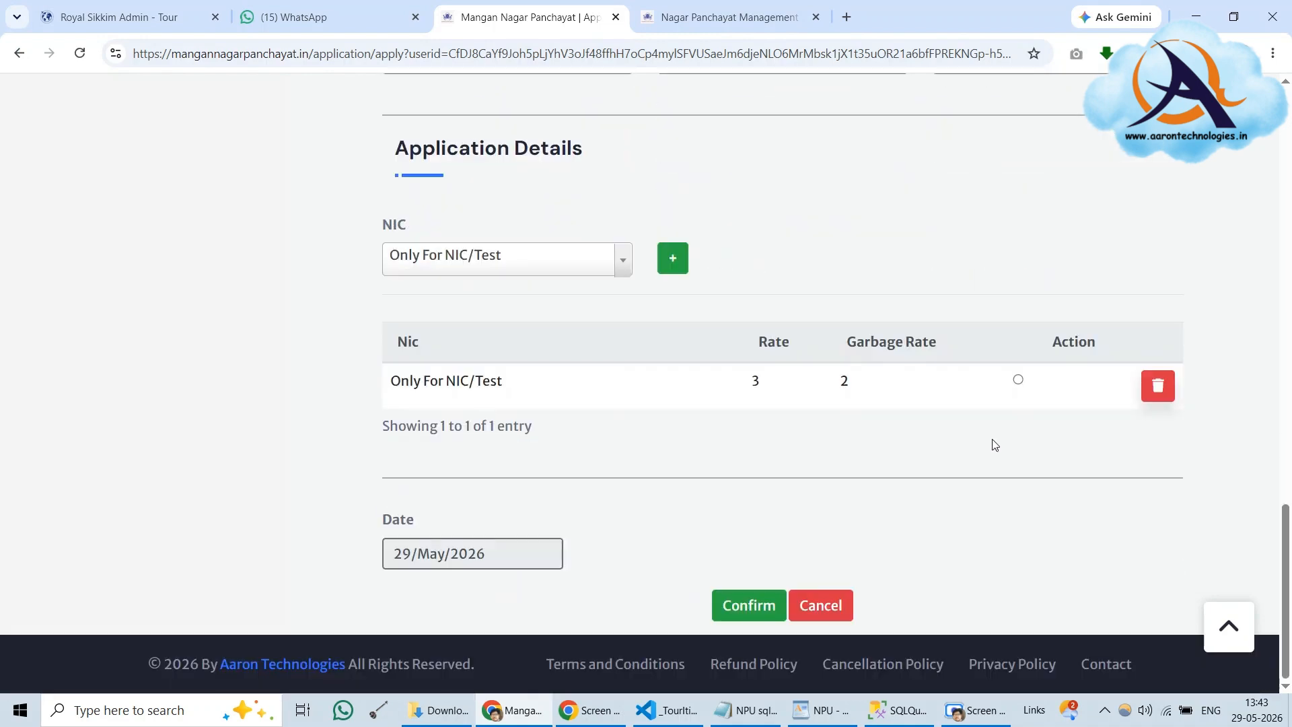
Confirm the licence application and acknowledge the 'Application inserted successfully' message
click(751, 607)
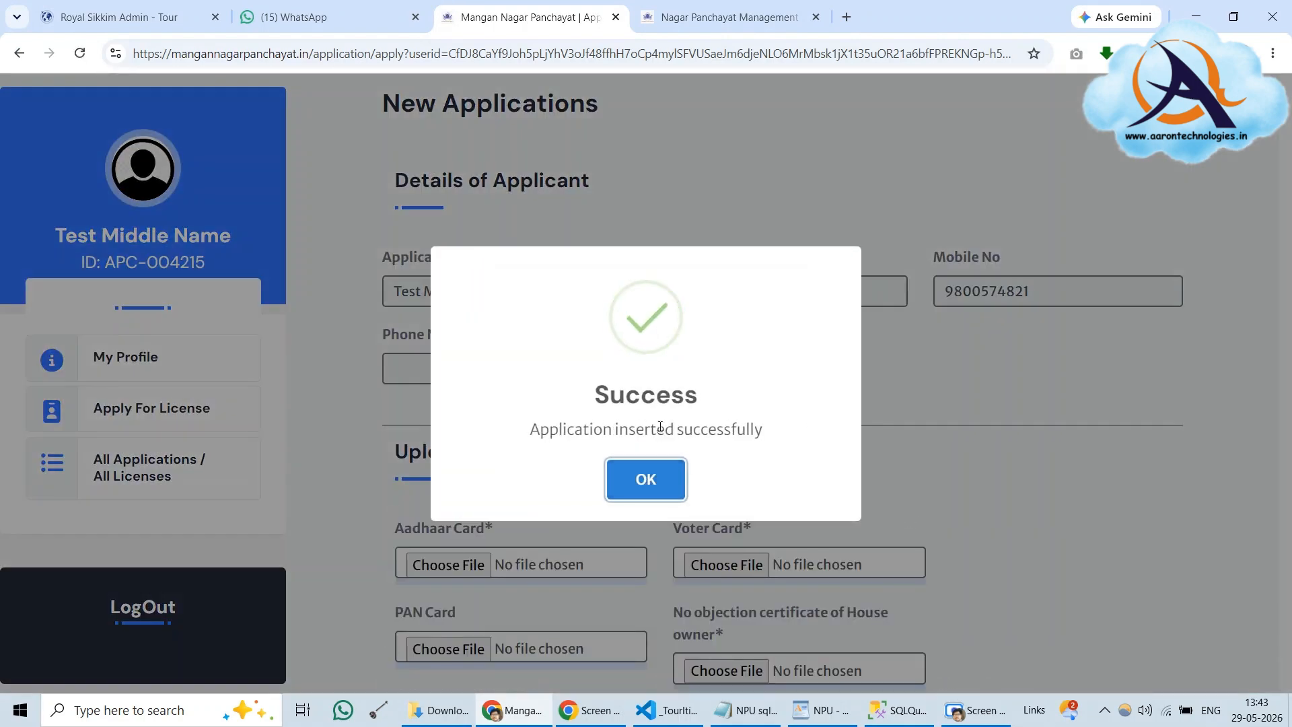
click(642, 481)
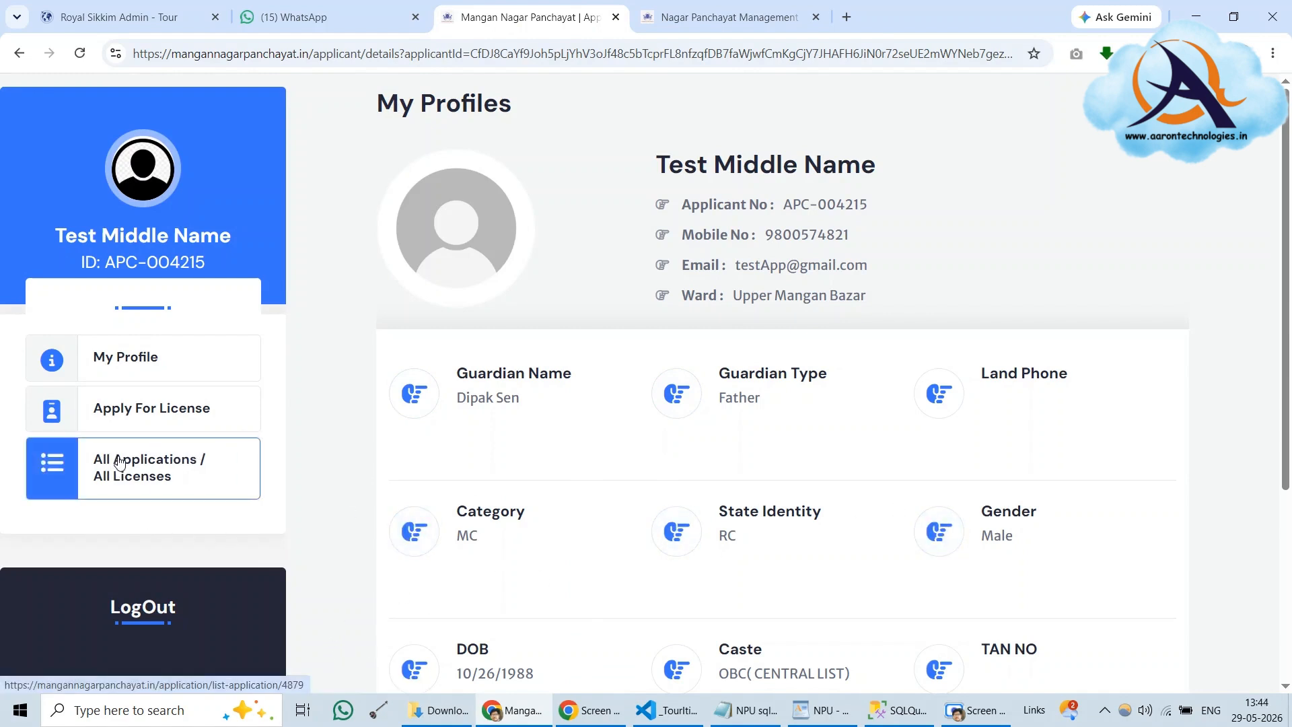
Show My All Applications, listing Test Enterpise's APL-015217 as Pending for FIN-2026-27
click(118, 461)
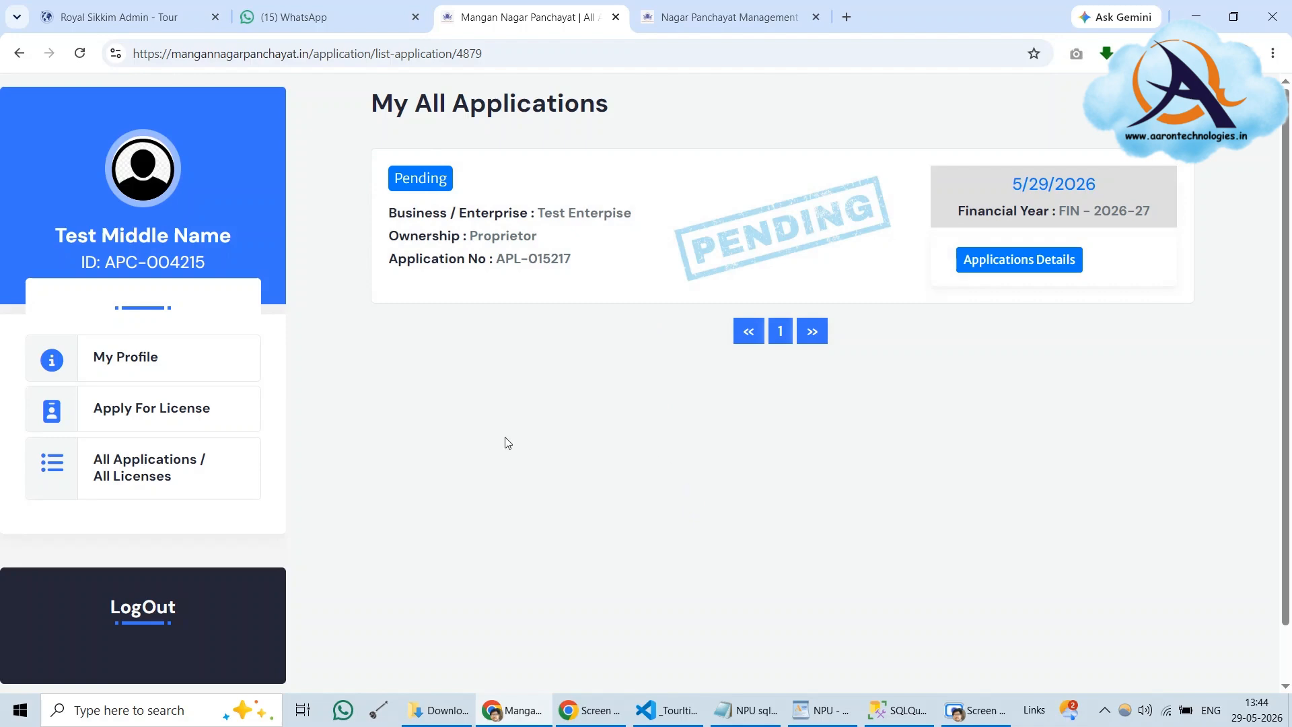
click(952, 716)
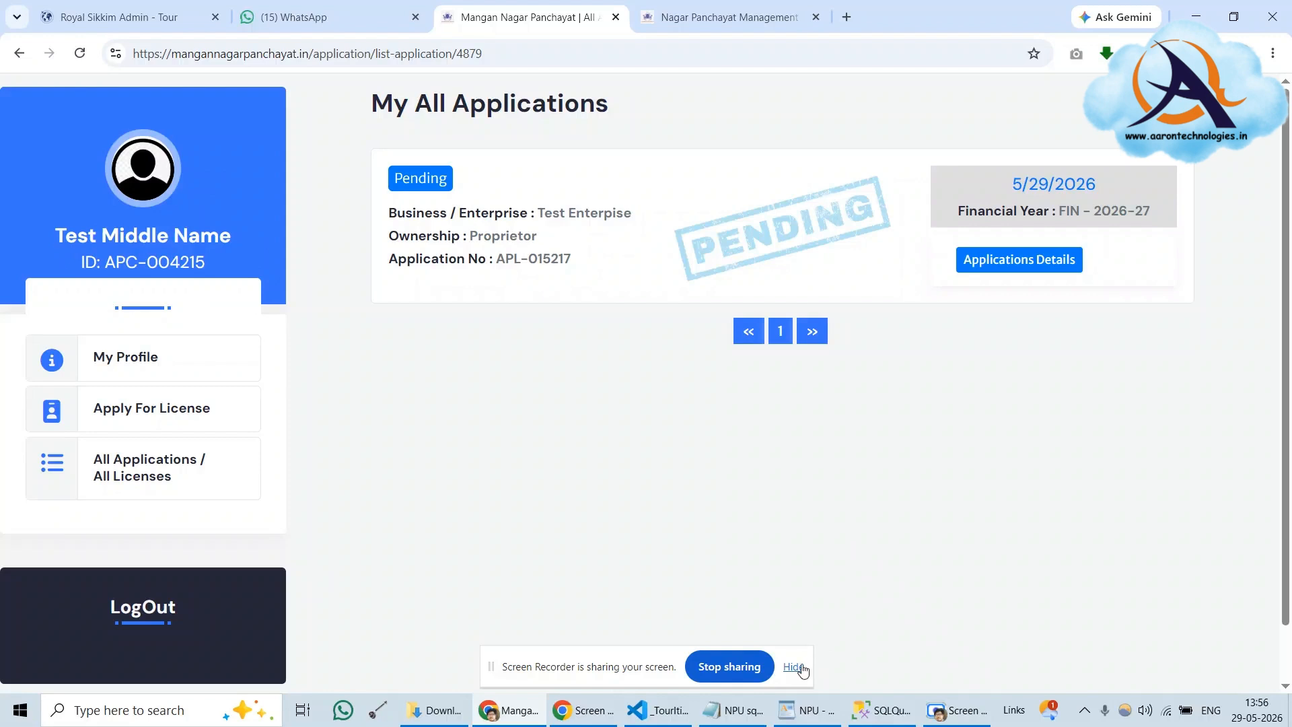
click(797, 667)
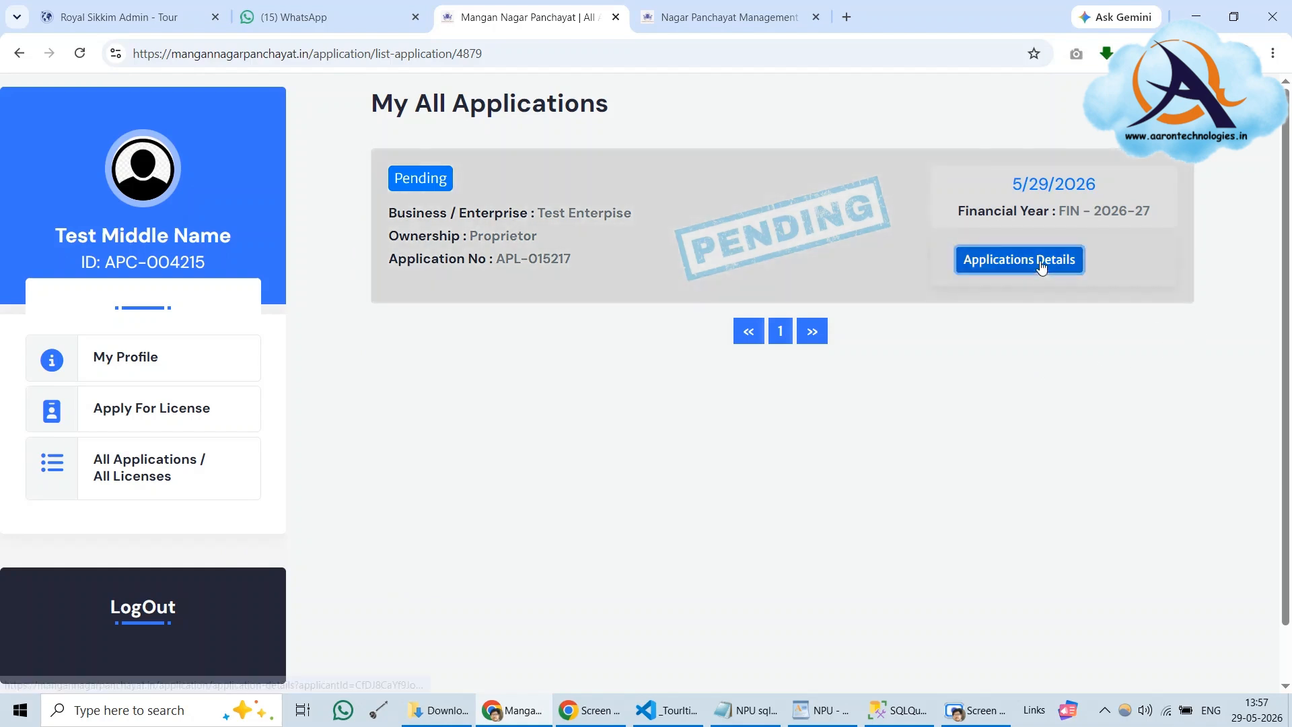
Open the pending application's details and highlight the Locality, financial year and total NIC rate rows
click(1055, 261)
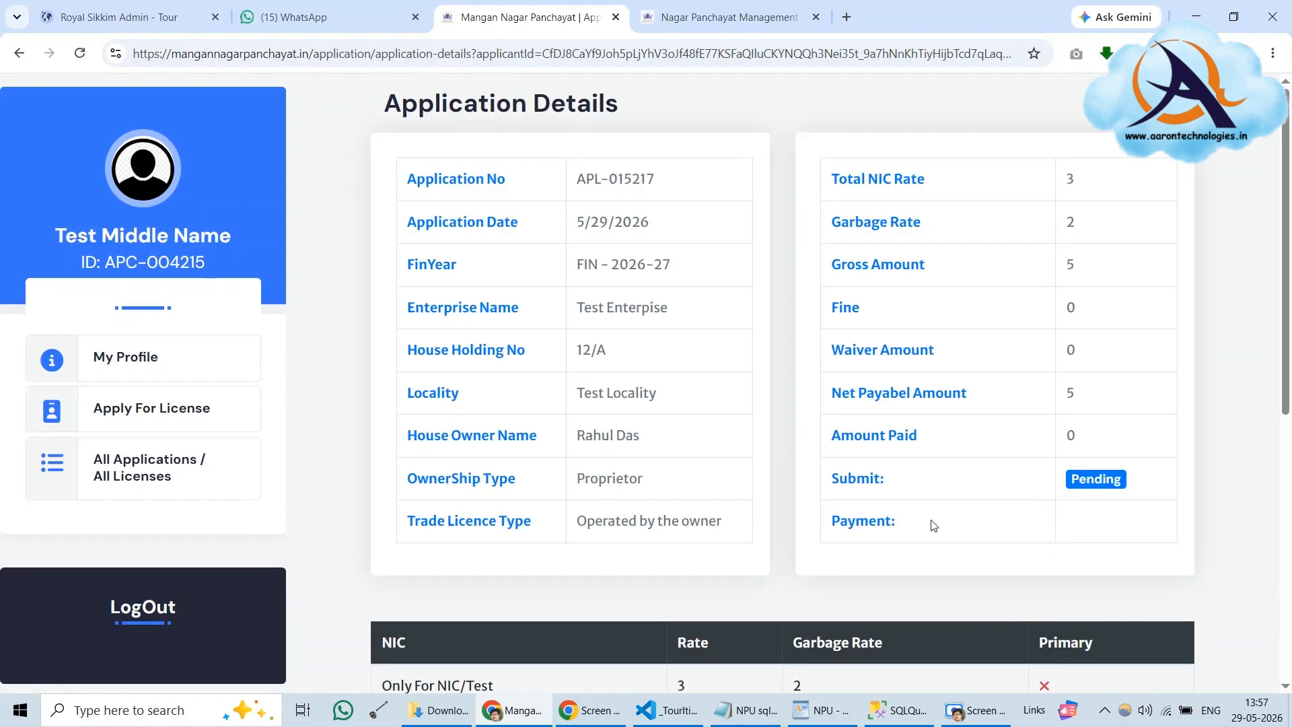
drag(409, 398, 681, 406)
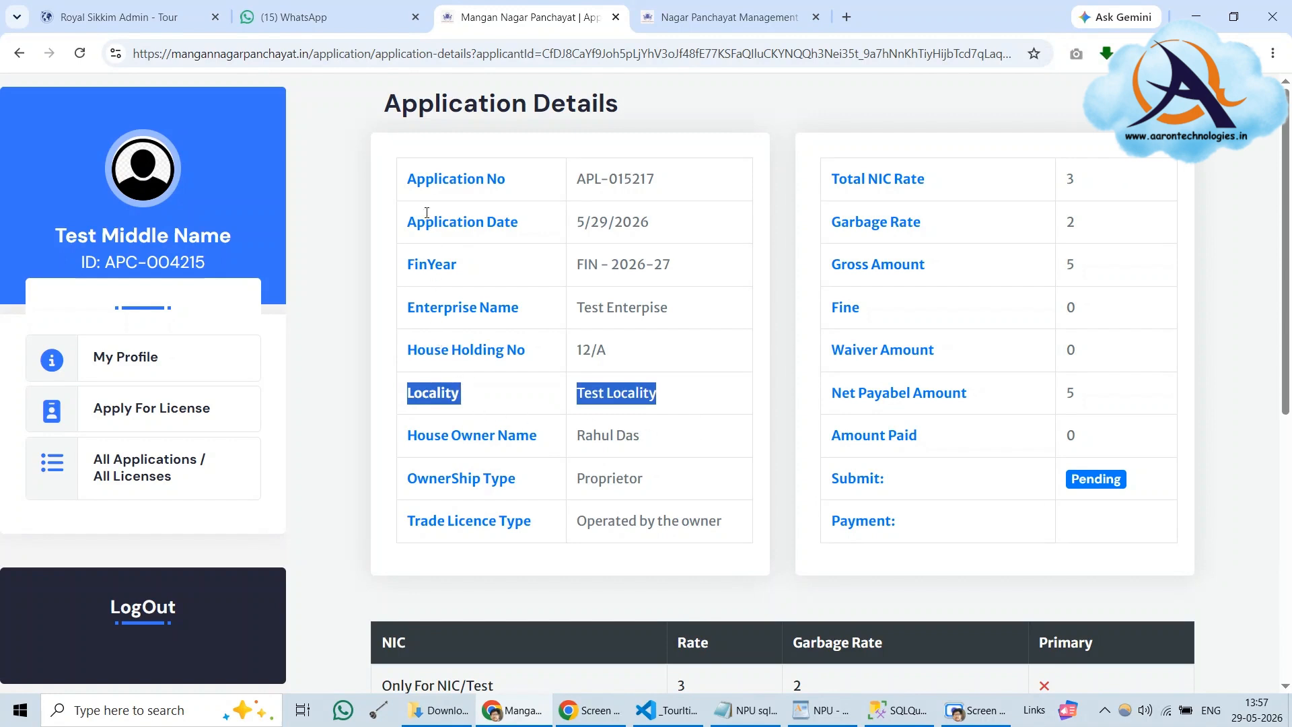
drag(408, 264, 697, 265)
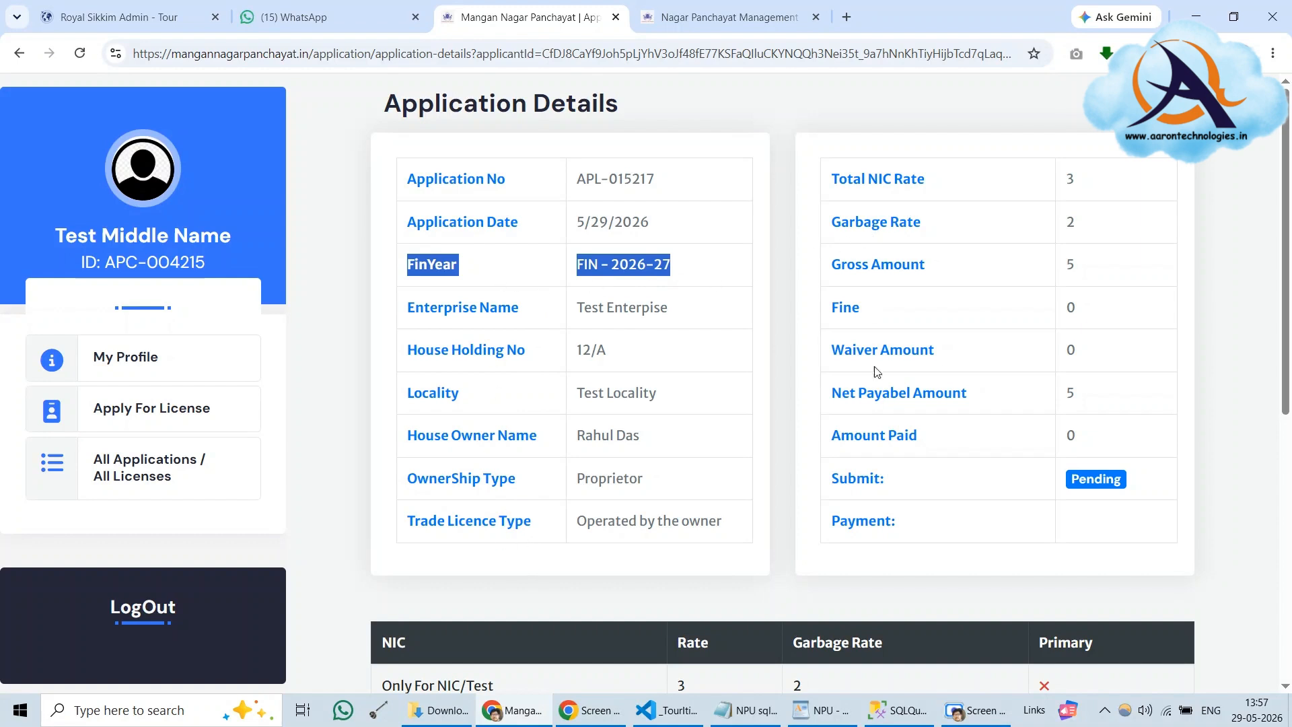
drag(883, 179, 1075, 180)
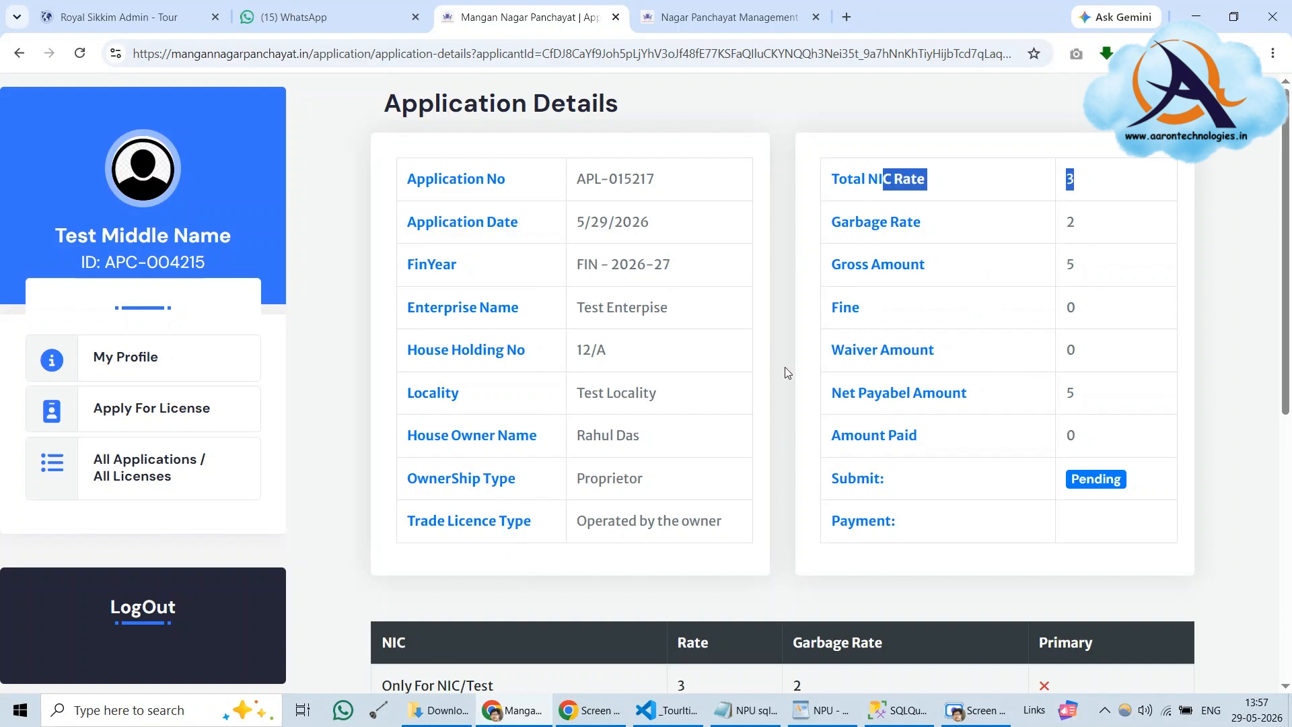
Scroll through the NIC and document tables, then select and right-click application number APL-015217
scroll(784, 370, down, 5)
scroll(788, 372, down, 3)
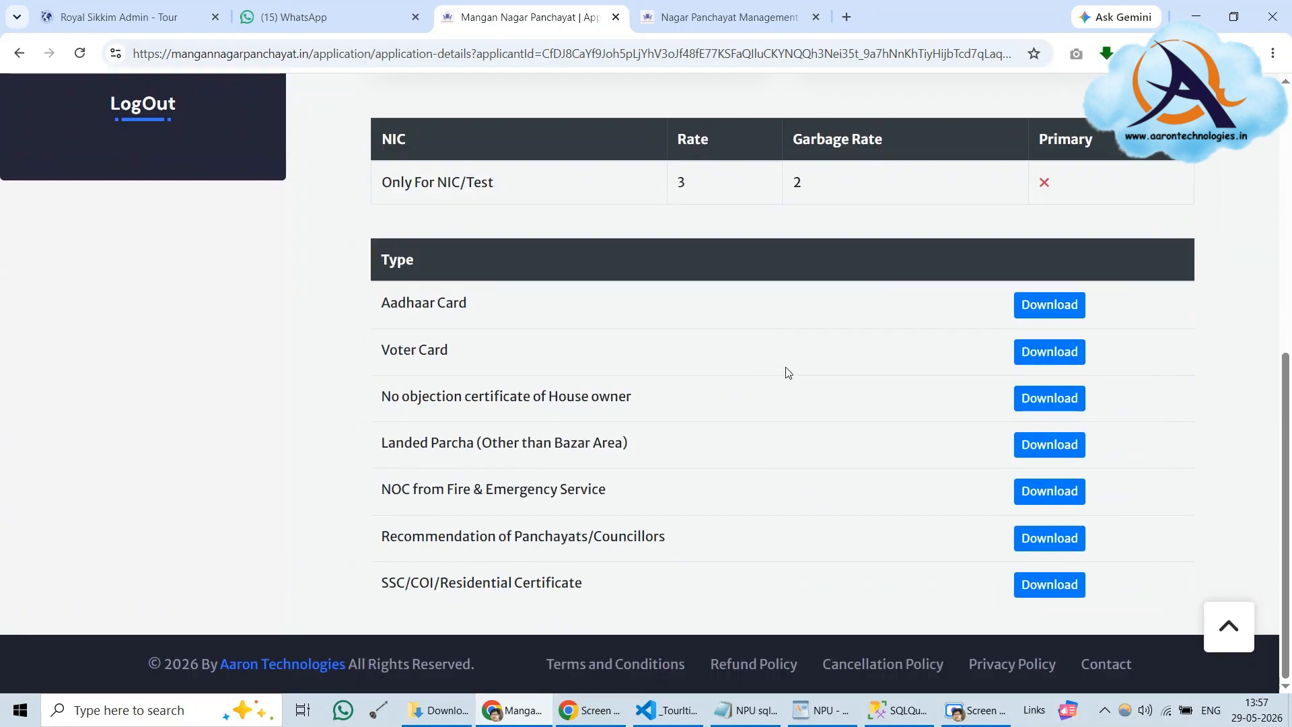
scroll(789, 371, up, 4)
scroll(789, 372, down, 3)
scroll(904, 476, up, 2)
scroll(538, 377, up, 1)
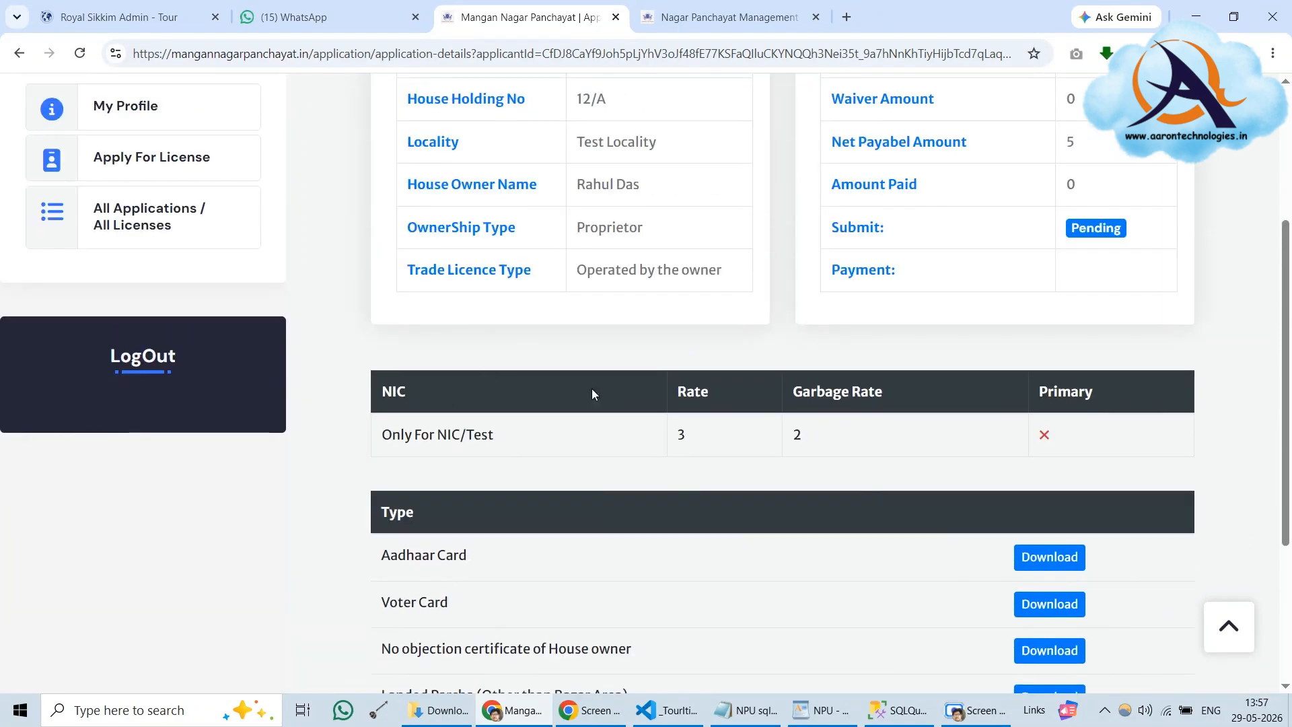
scroll(929, 438, up, 3)
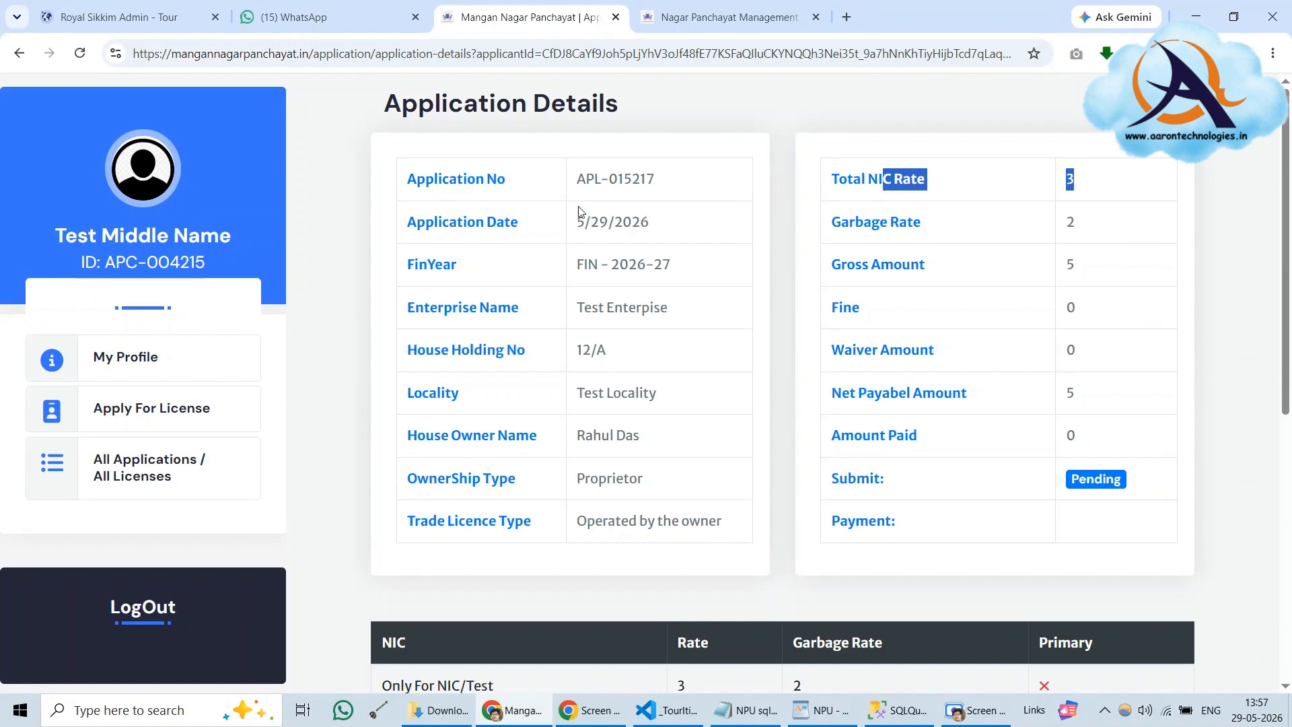
drag(575, 179, 680, 185)
right_click(647, 175)
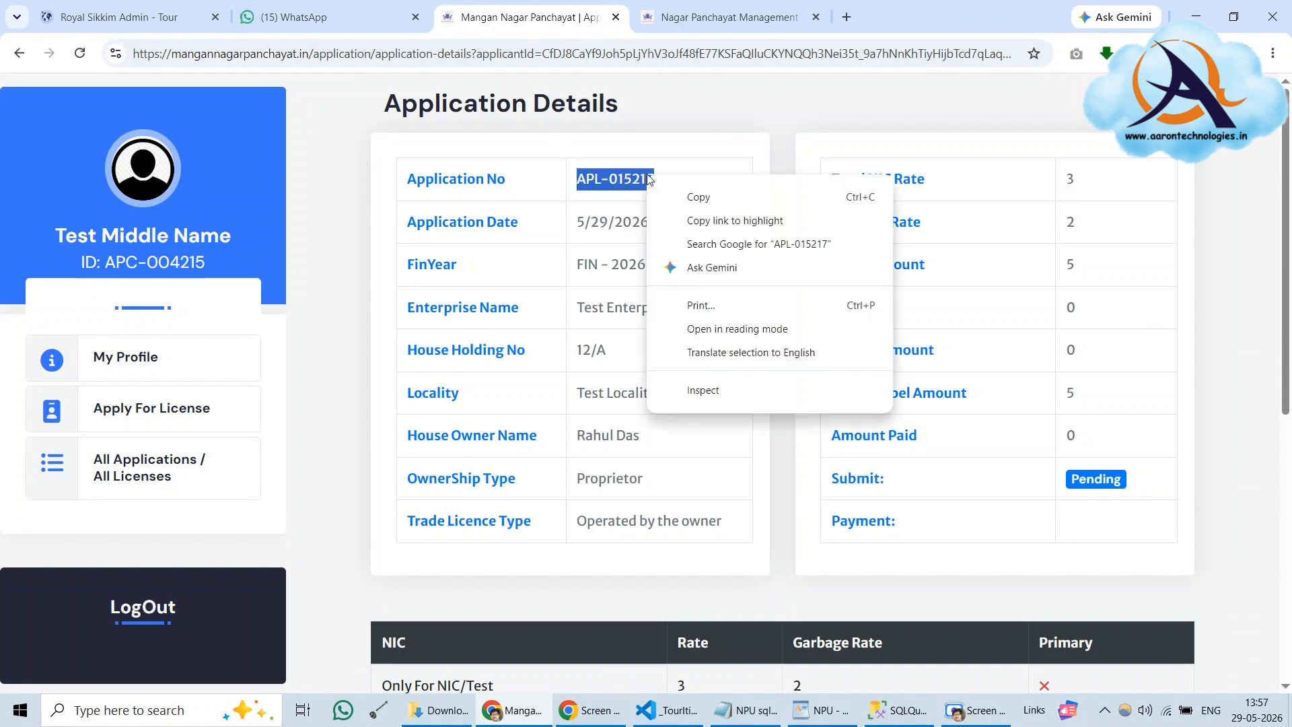
Copy APL-015217, reload the admin applications list, then reopen the citizen's My All Applications page
click(692, 198)
click(699, 14)
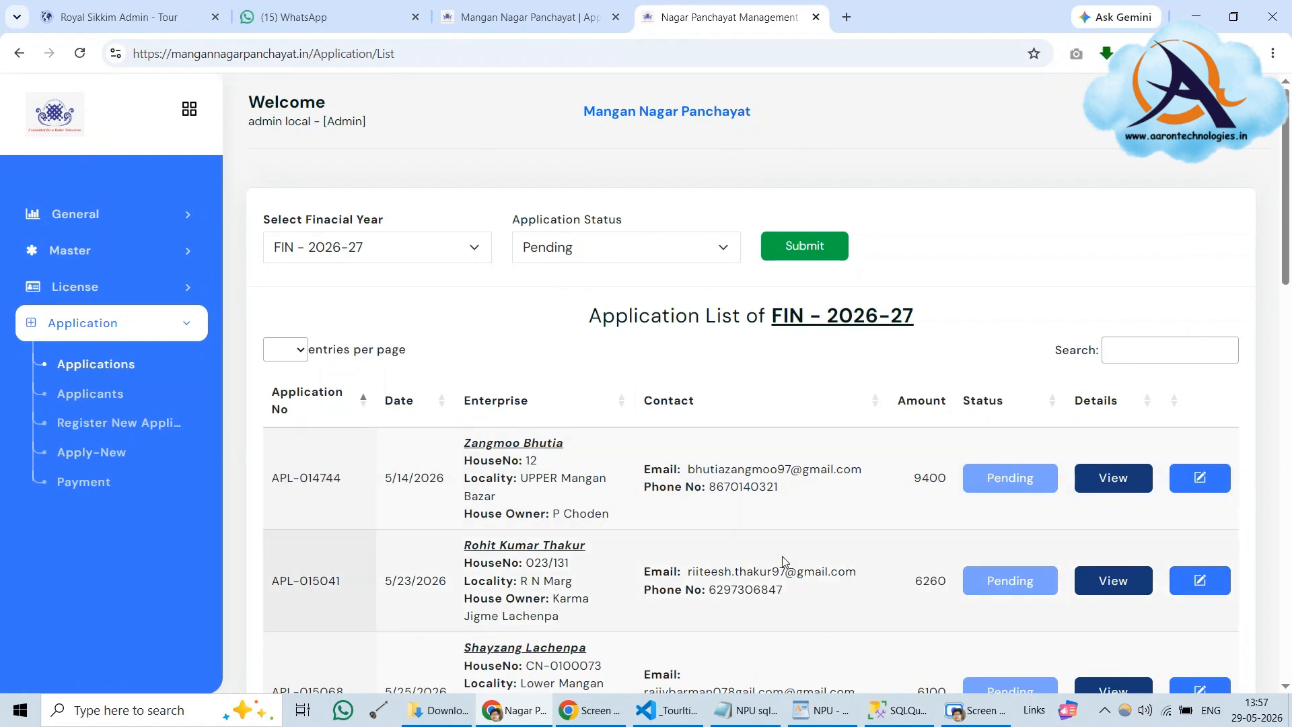
click(94, 370)
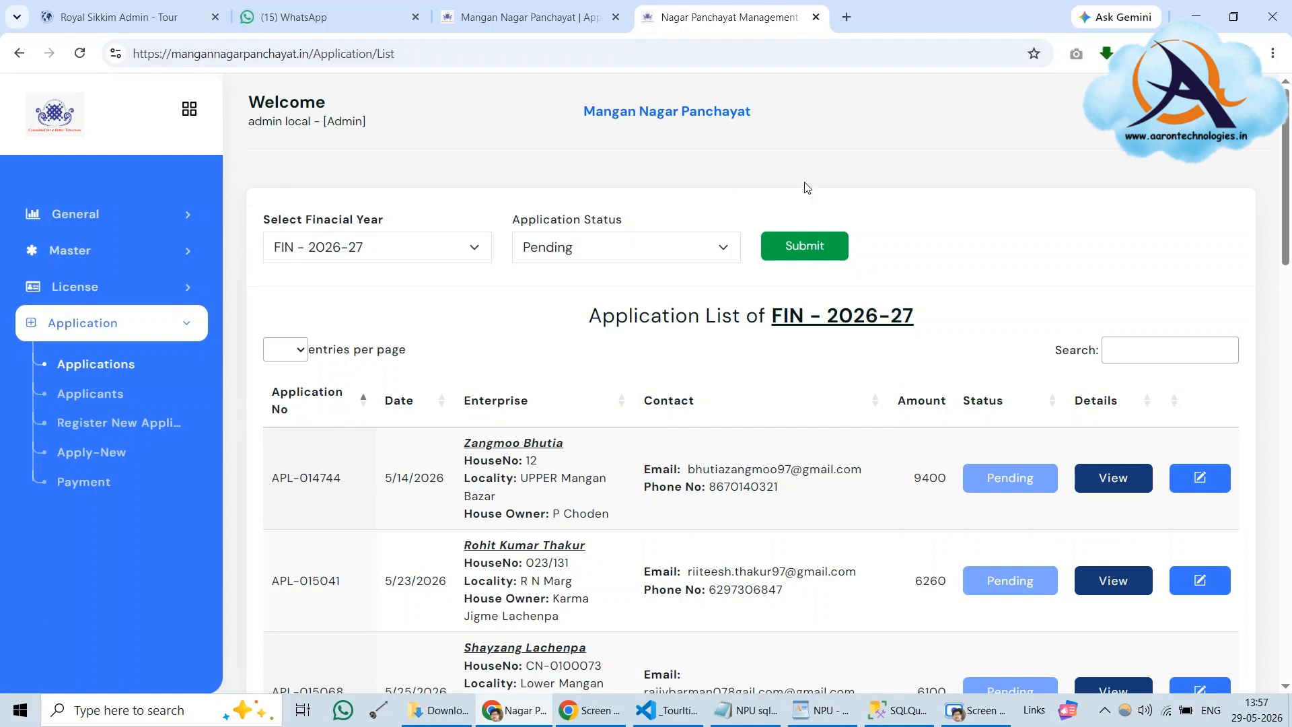
click(459, 26)
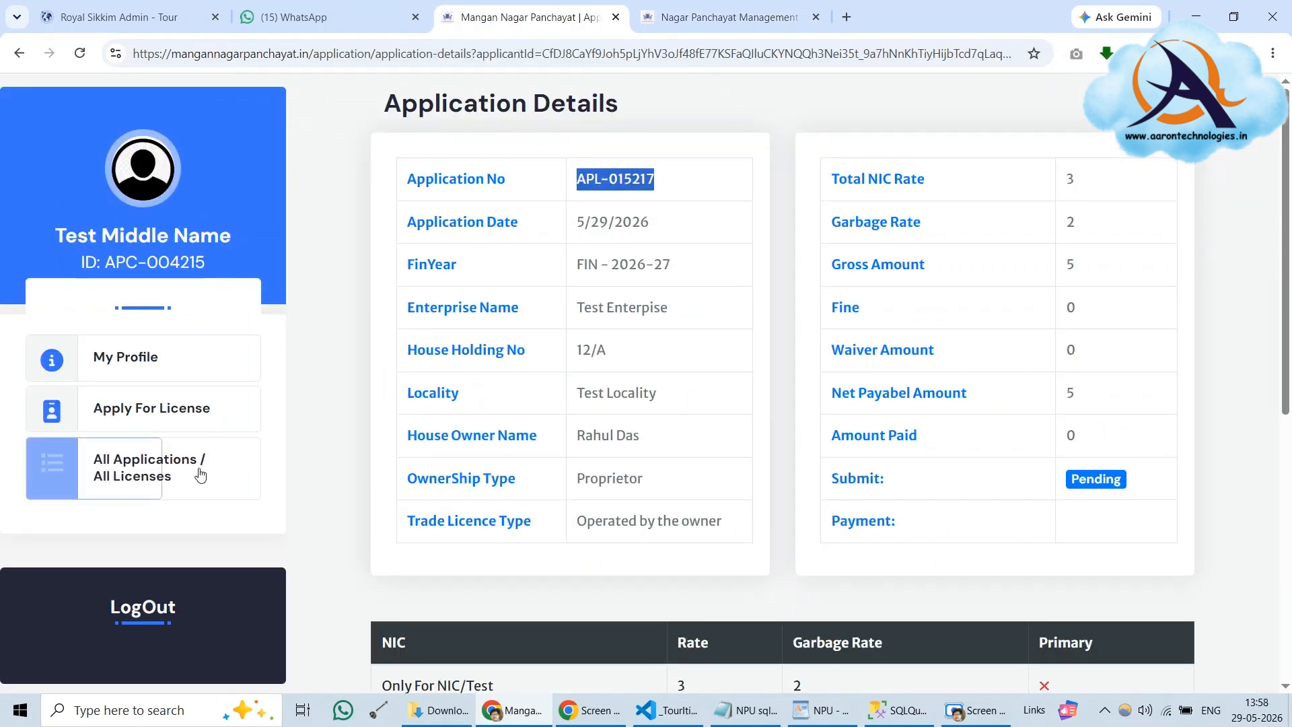
click(200, 472)
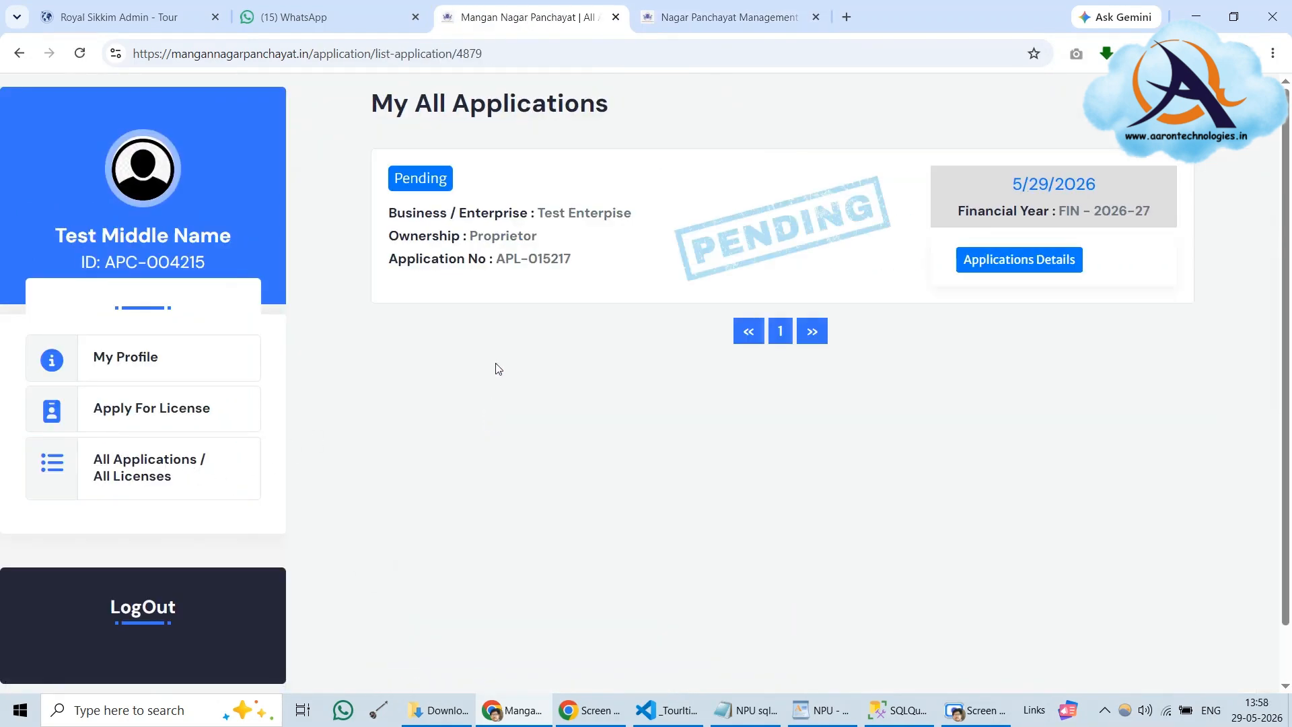
Find APL-015217 in the admin Application List with Ctrl+F and open that row for editing
click(709, 5)
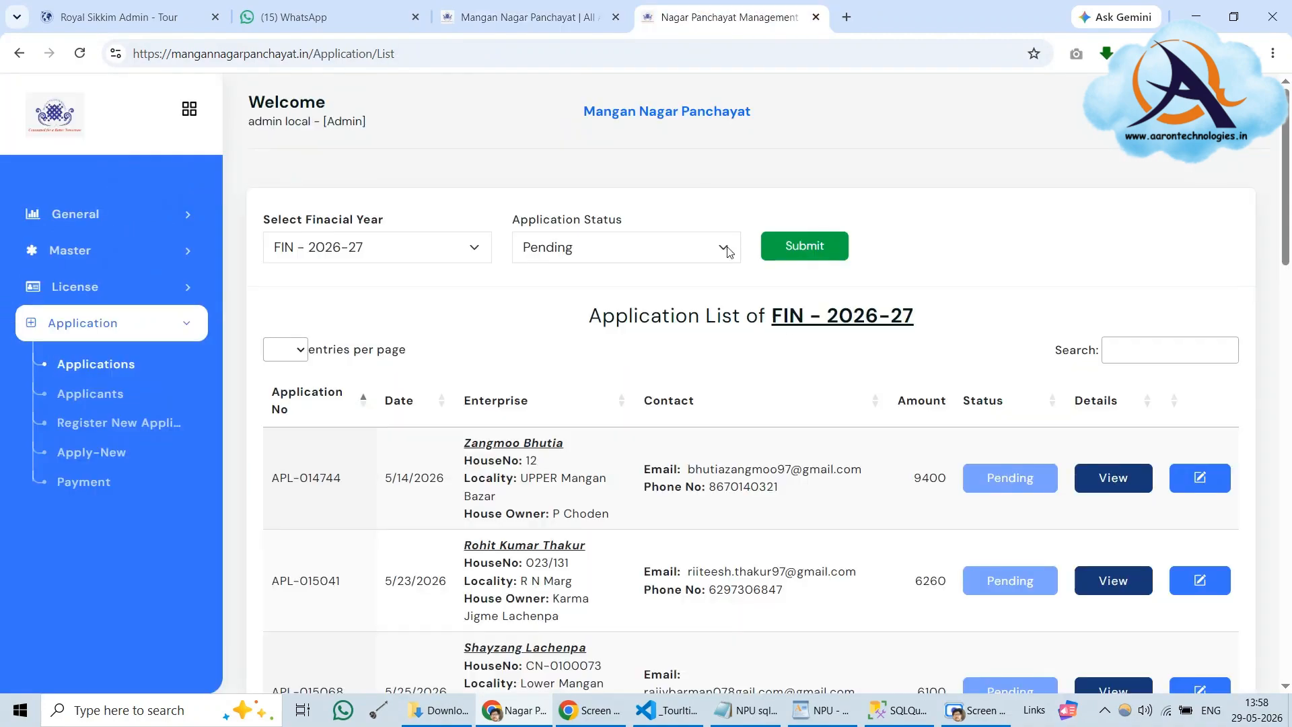
scroll(803, 347, down, 7)
scroll(802, 348, down, 12)
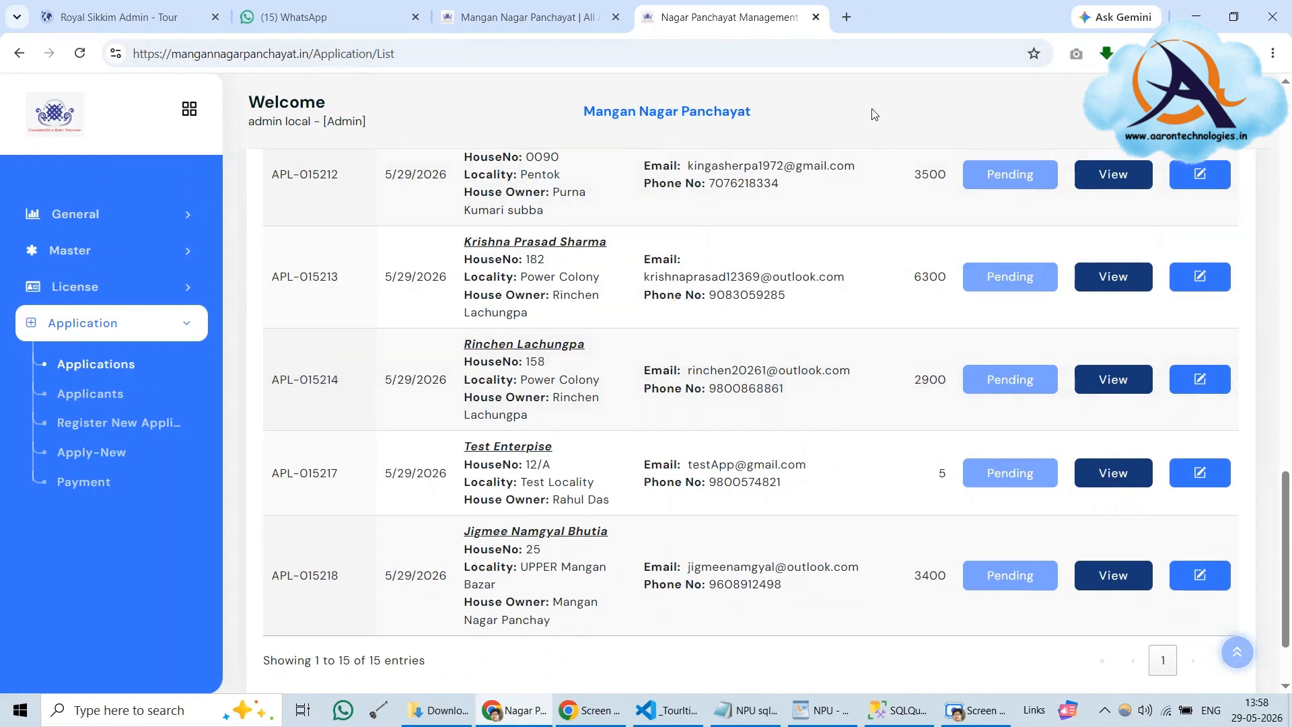
key(ctrl+f)
key(ctrl+v)
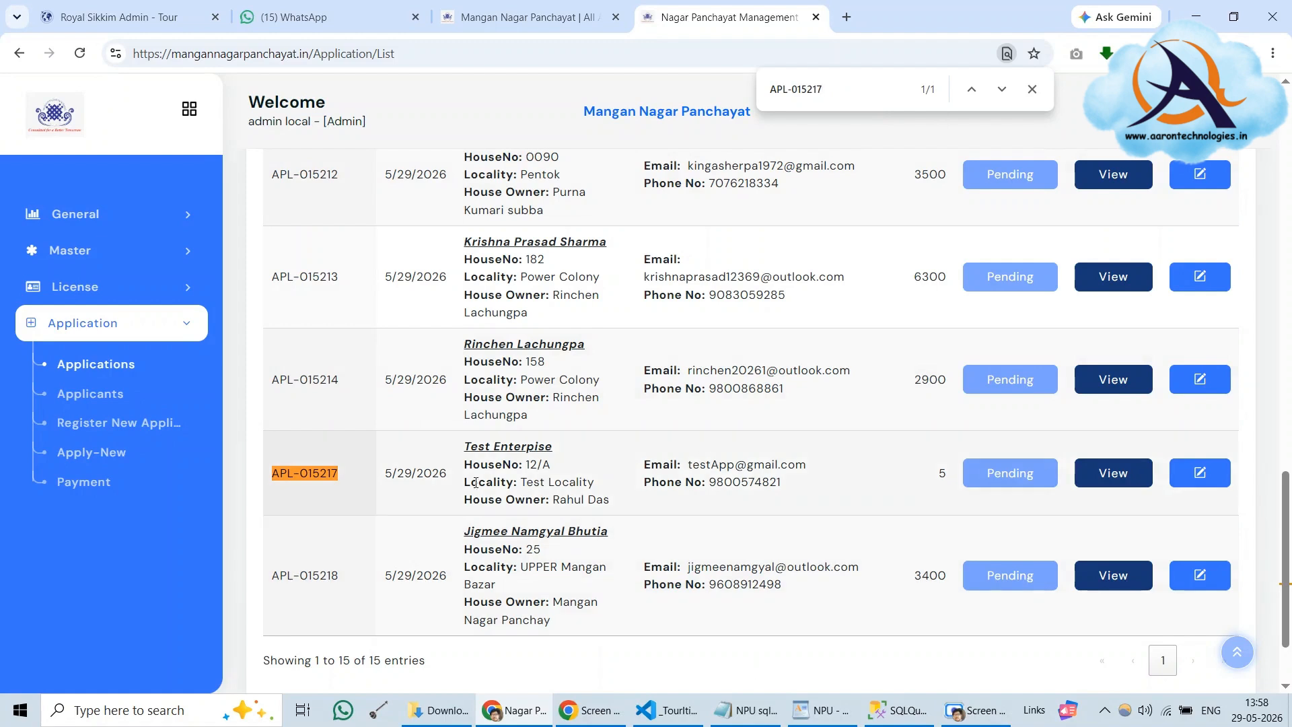
drag(276, 472, 815, 479)
drag(943, 480, 1174, 479)
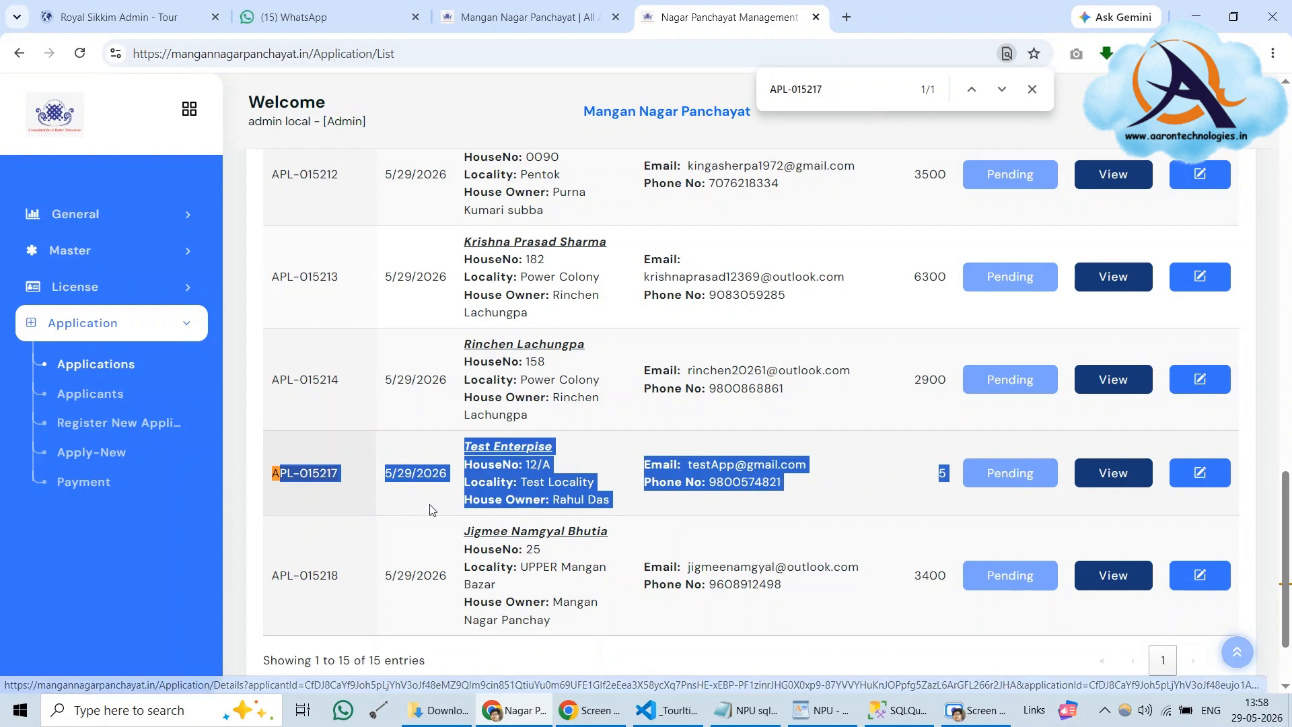
click(1215, 475)
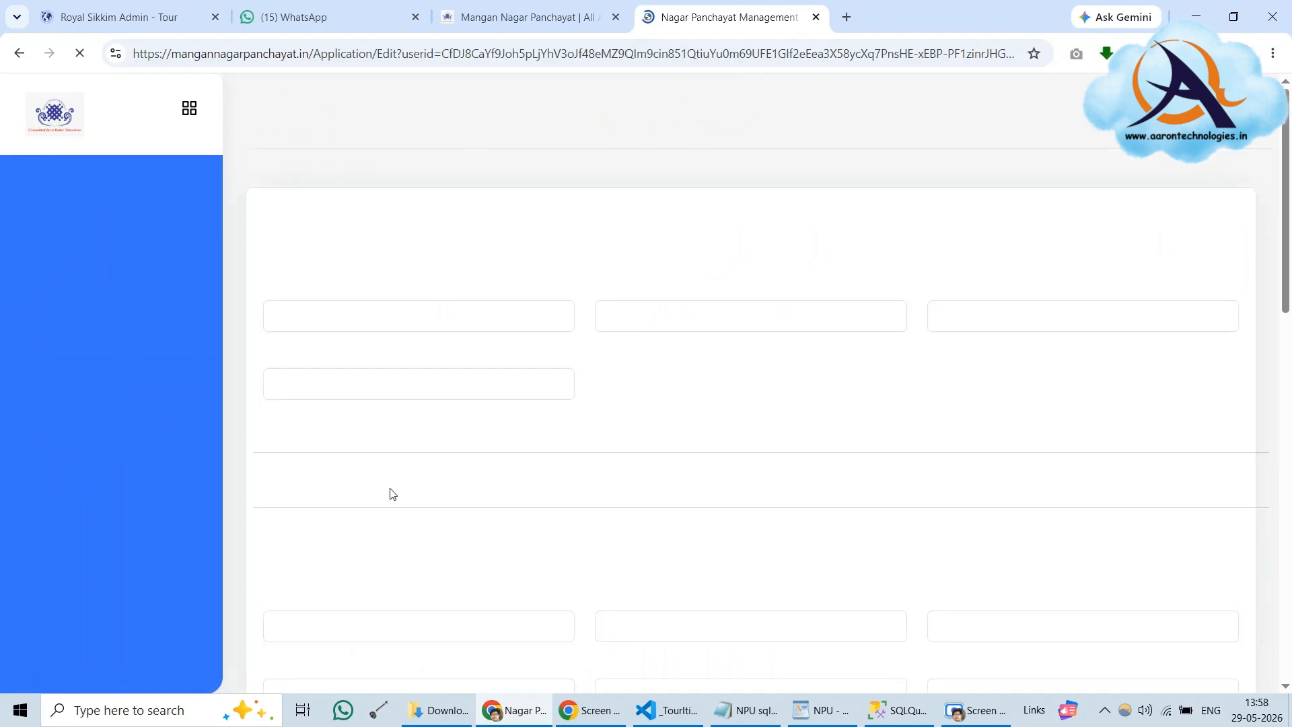
Review the edit form and try the Approved and Rejected options in the Application Status dropdown
scroll(676, 482, down, 6)
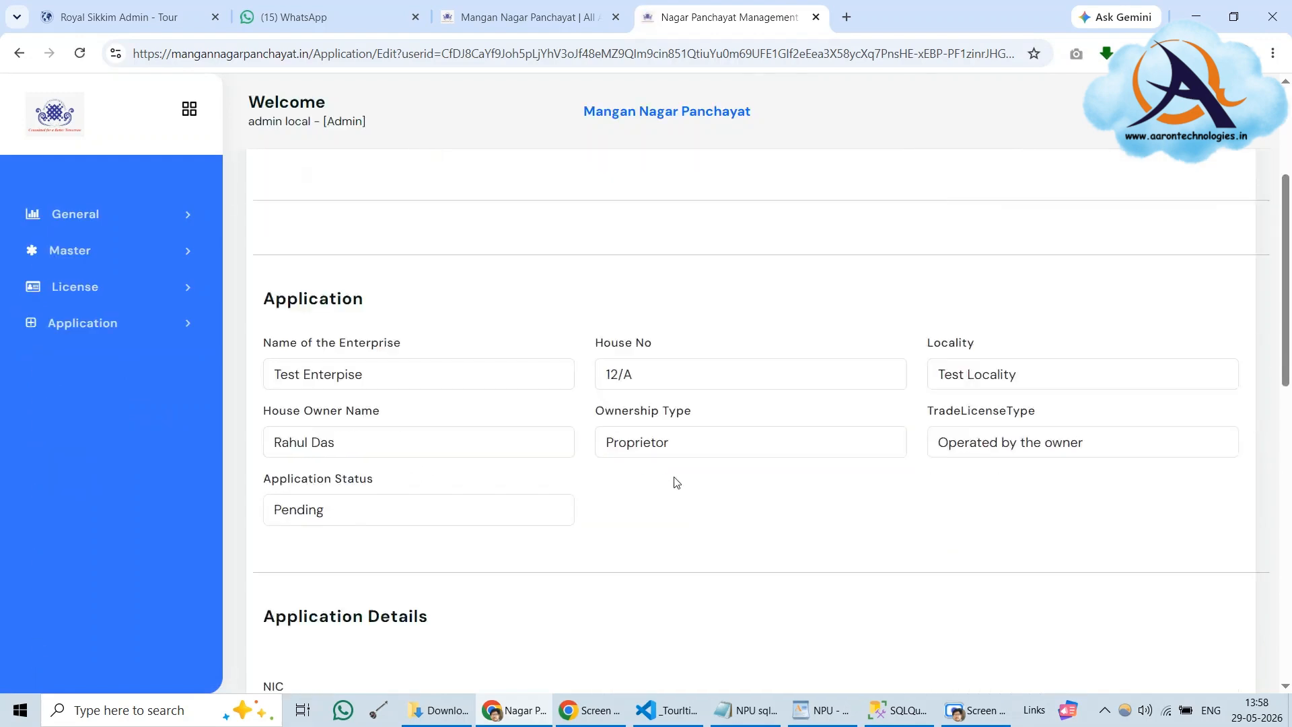
drag(271, 315, 387, 310)
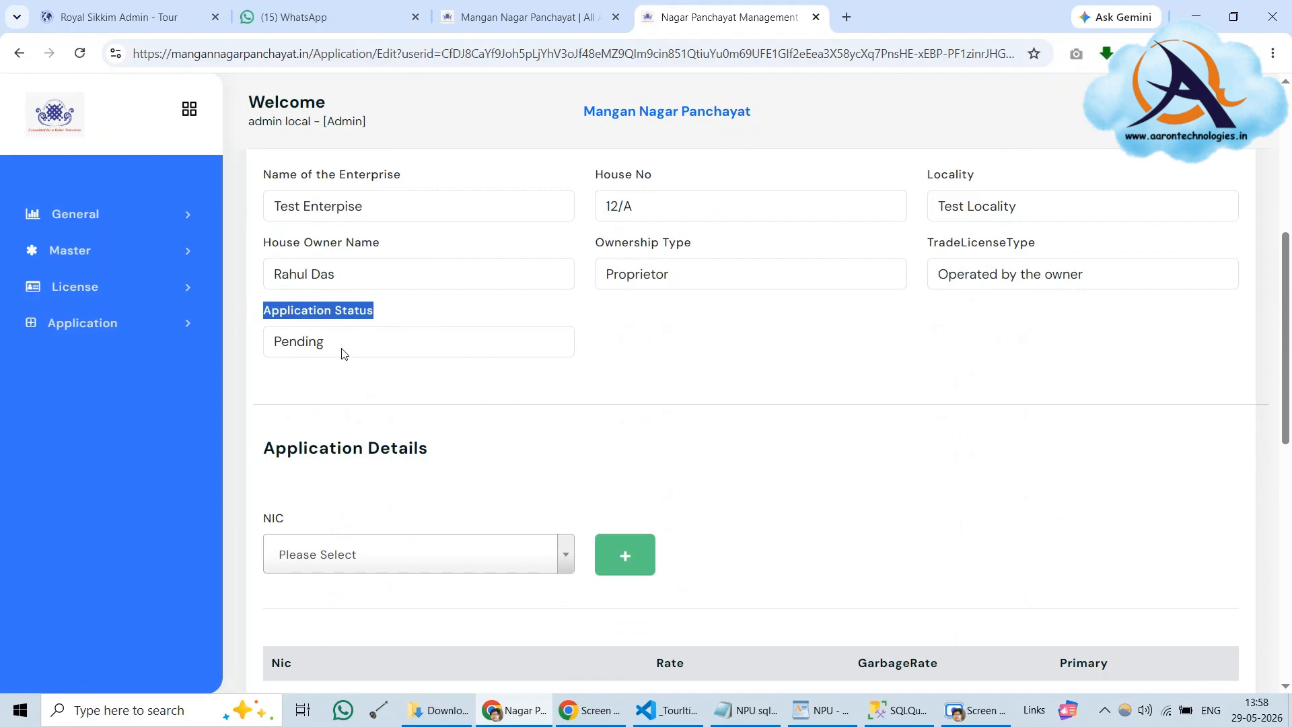
scroll(686, 369, down, 10)
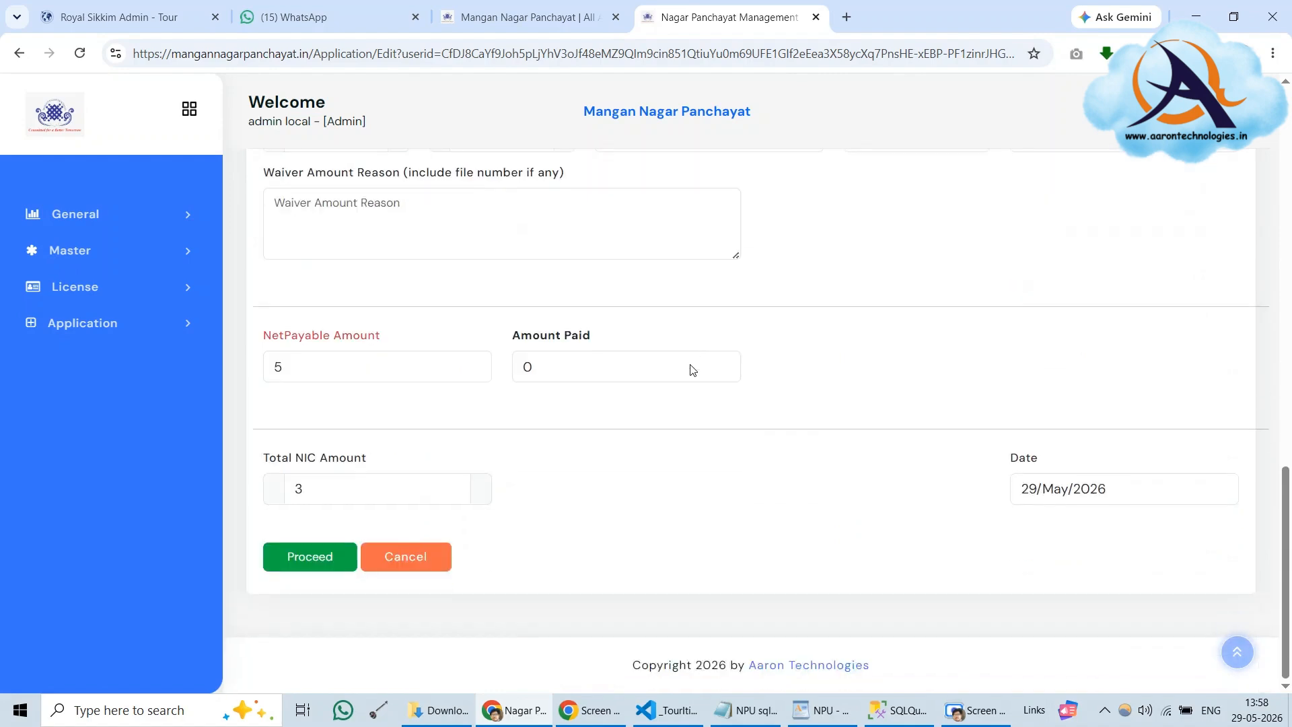
scroll(691, 366, up, 6)
scroll(690, 370, up, 5)
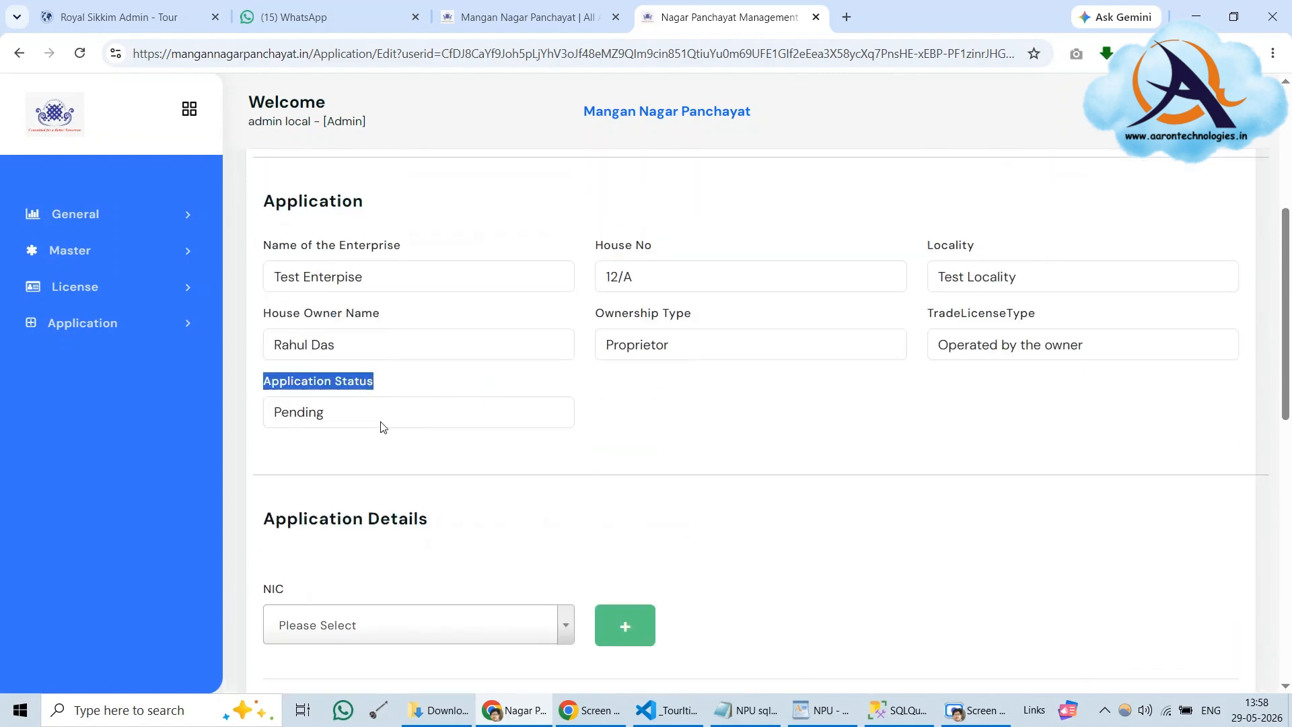
click(375, 420)
click(374, 489)
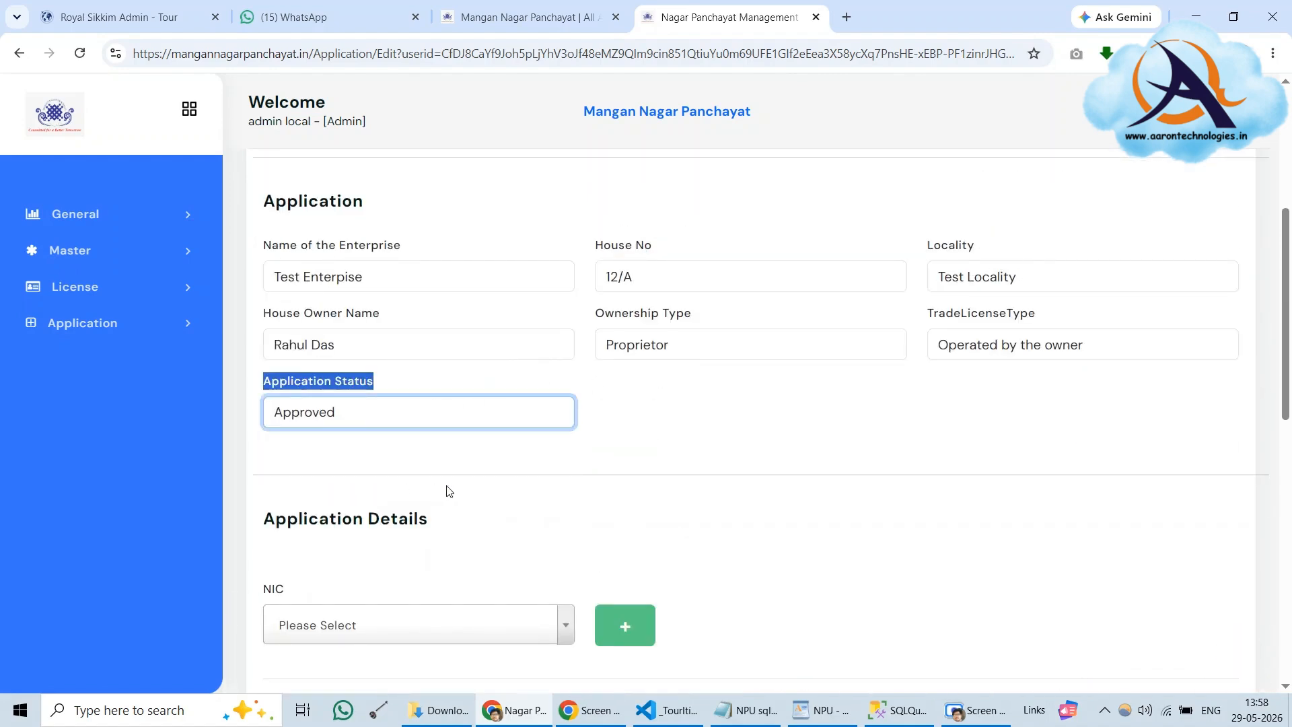
click(352, 422)
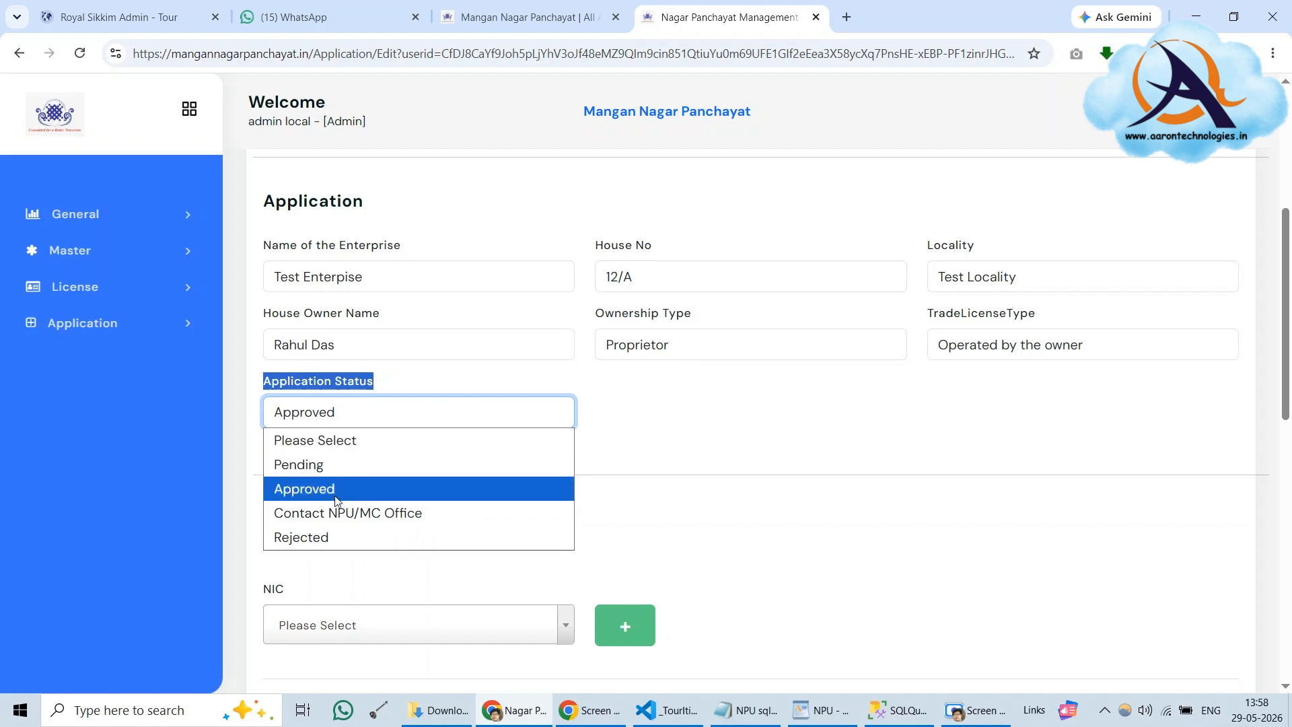
click(361, 538)
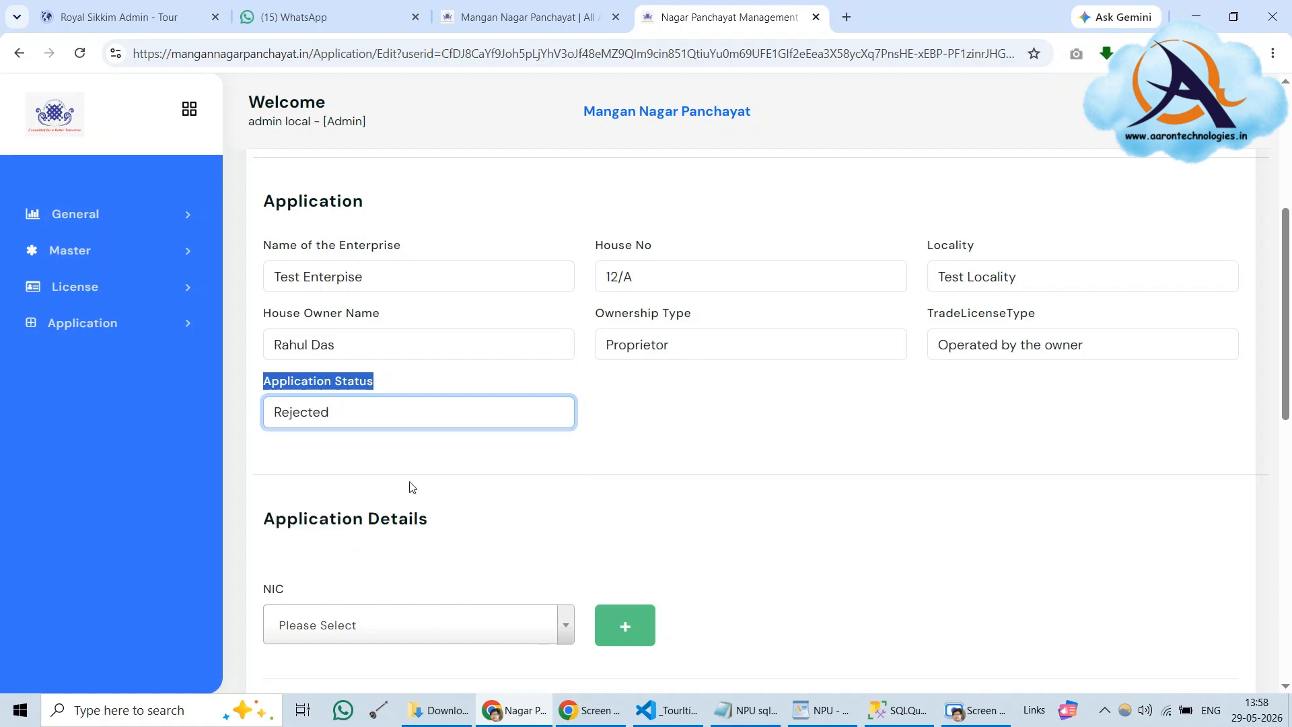
click(637, 458)
Set Application Status to Contact NPU/MC Office and save the application
click(362, 421)
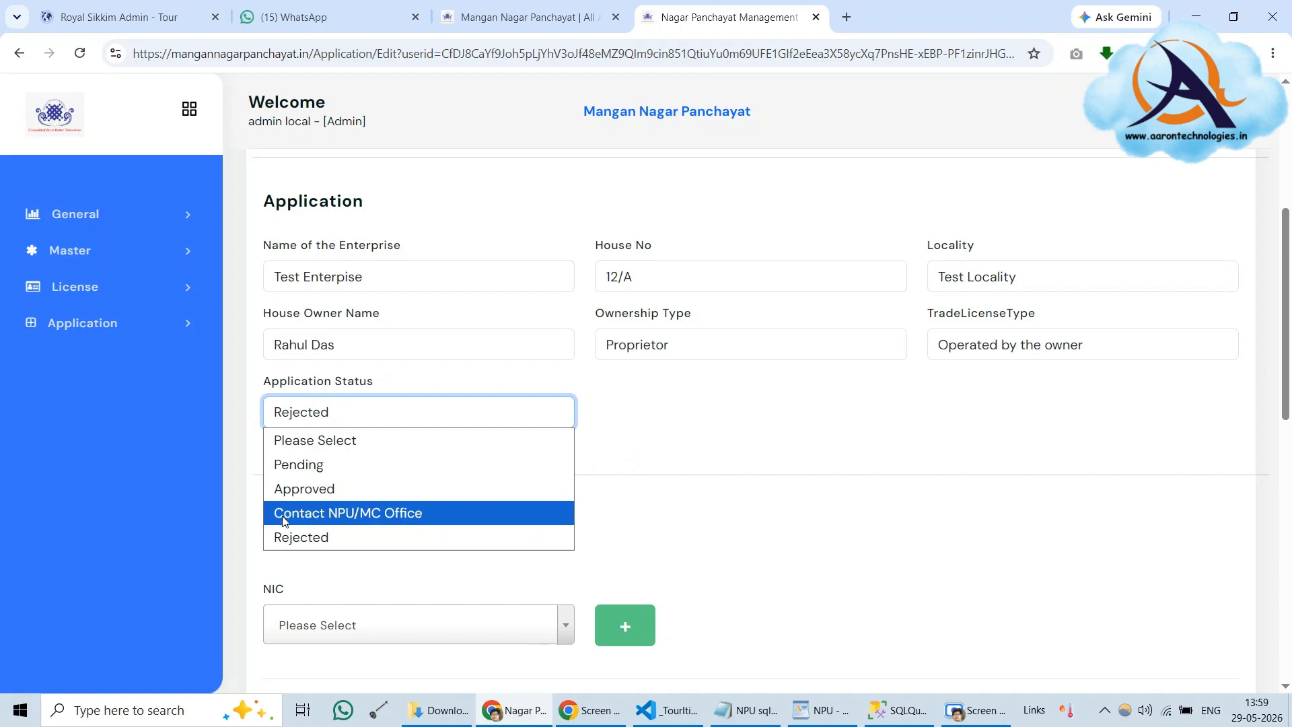
click(354, 521)
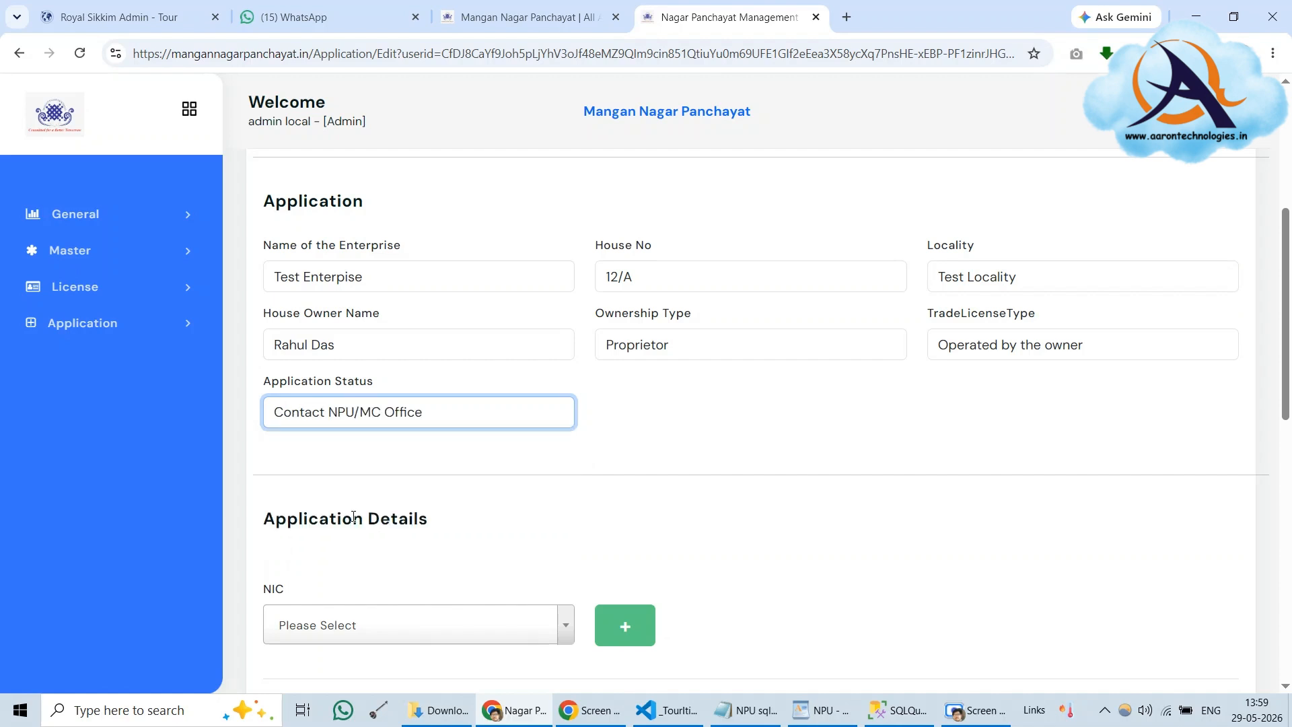
click(592, 415)
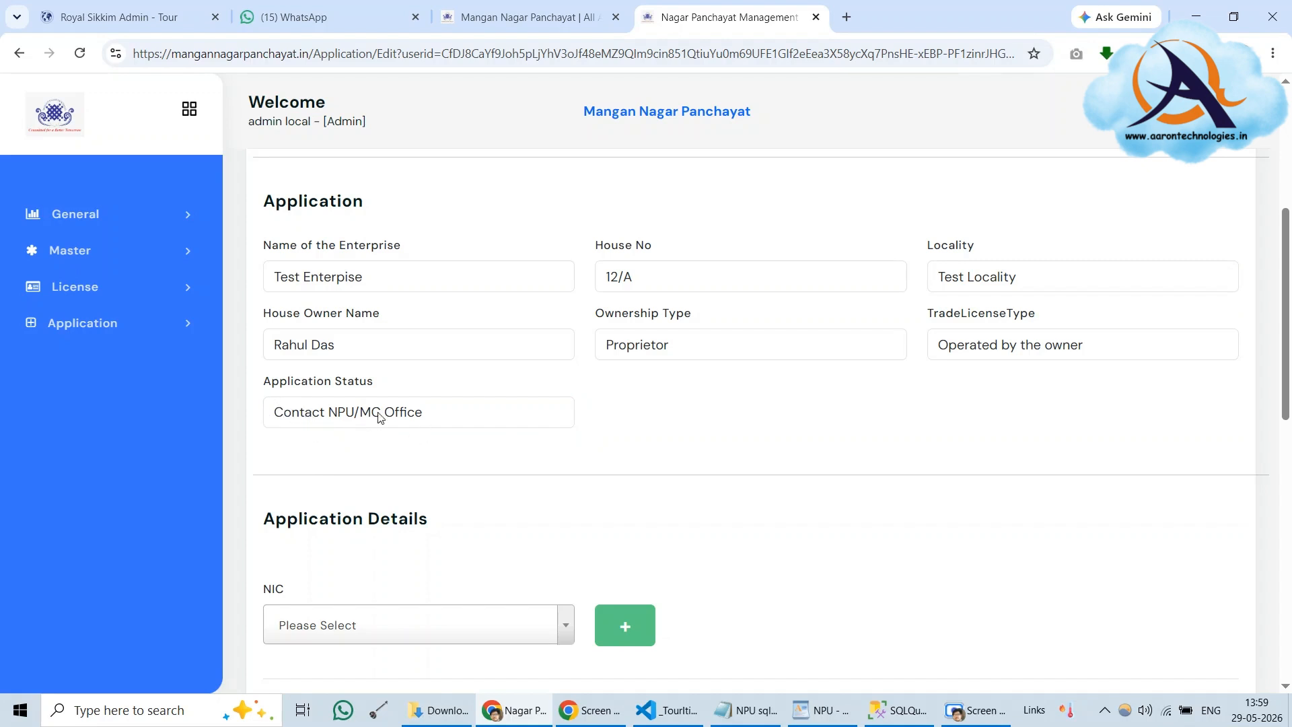
scroll(663, 421, down, 12)
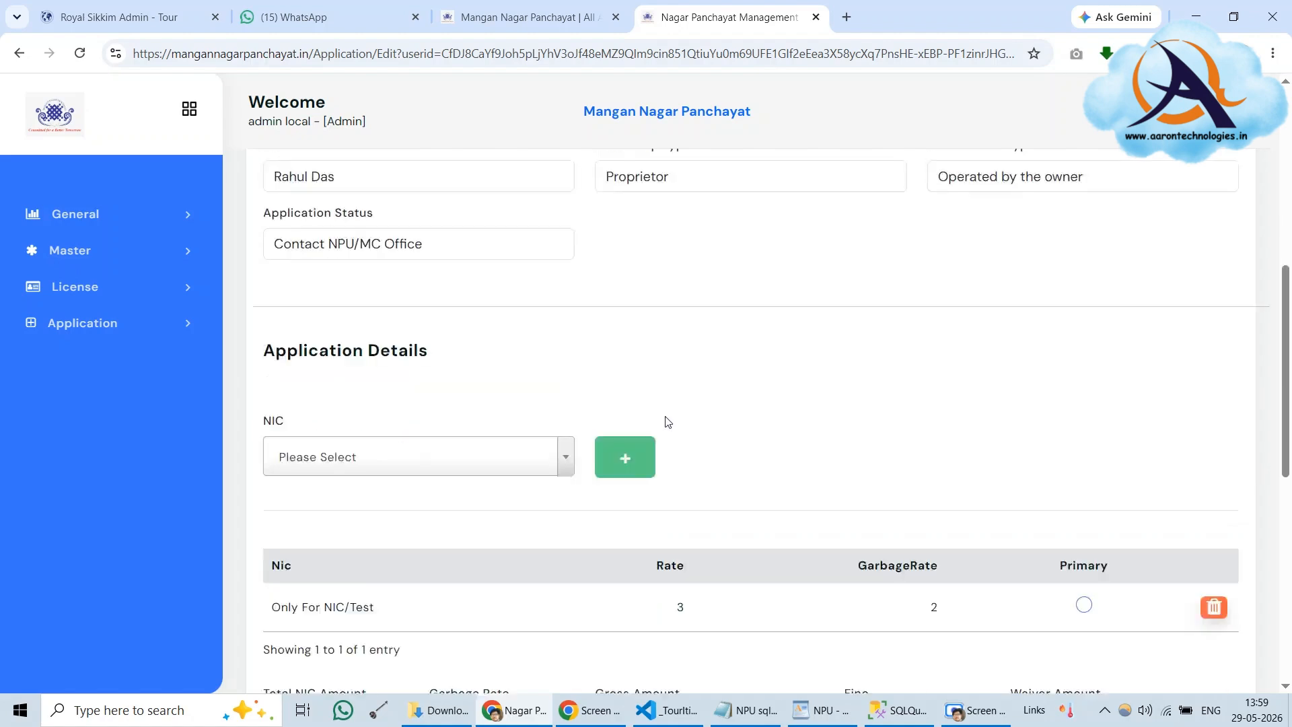
click(311, 564)
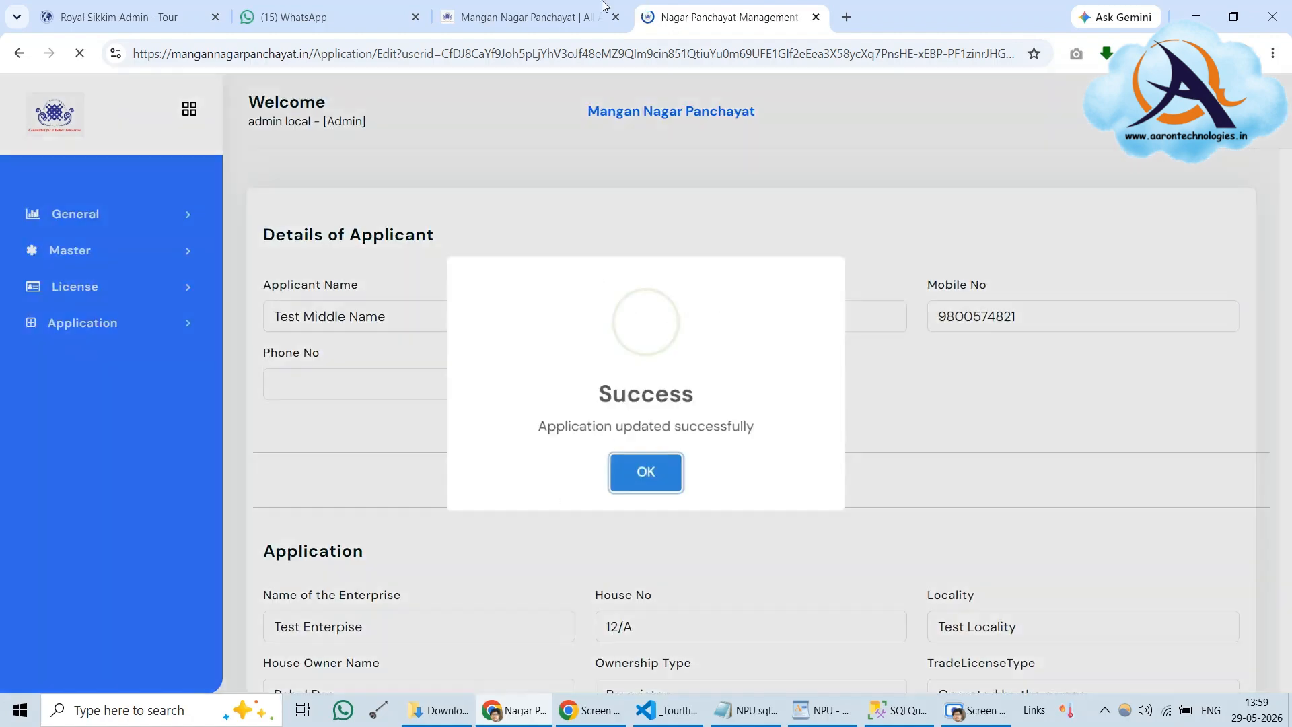
click(564, 14)
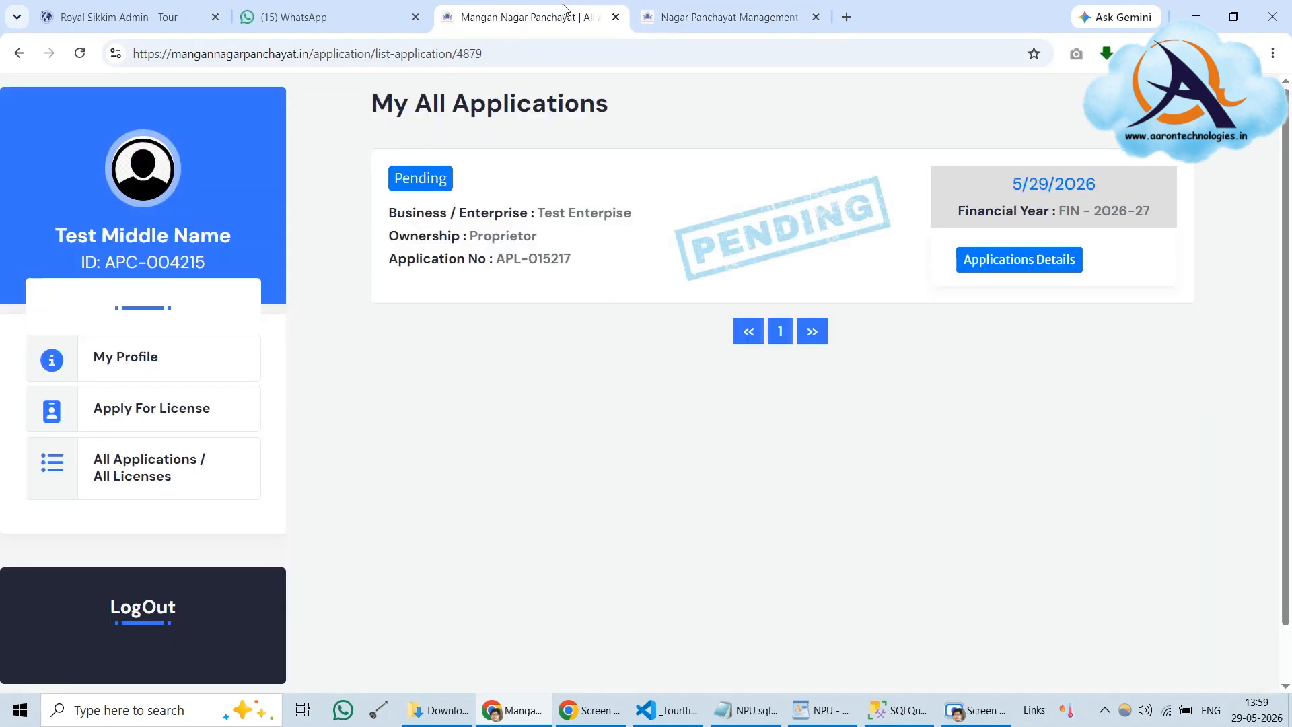
click(79, 53)
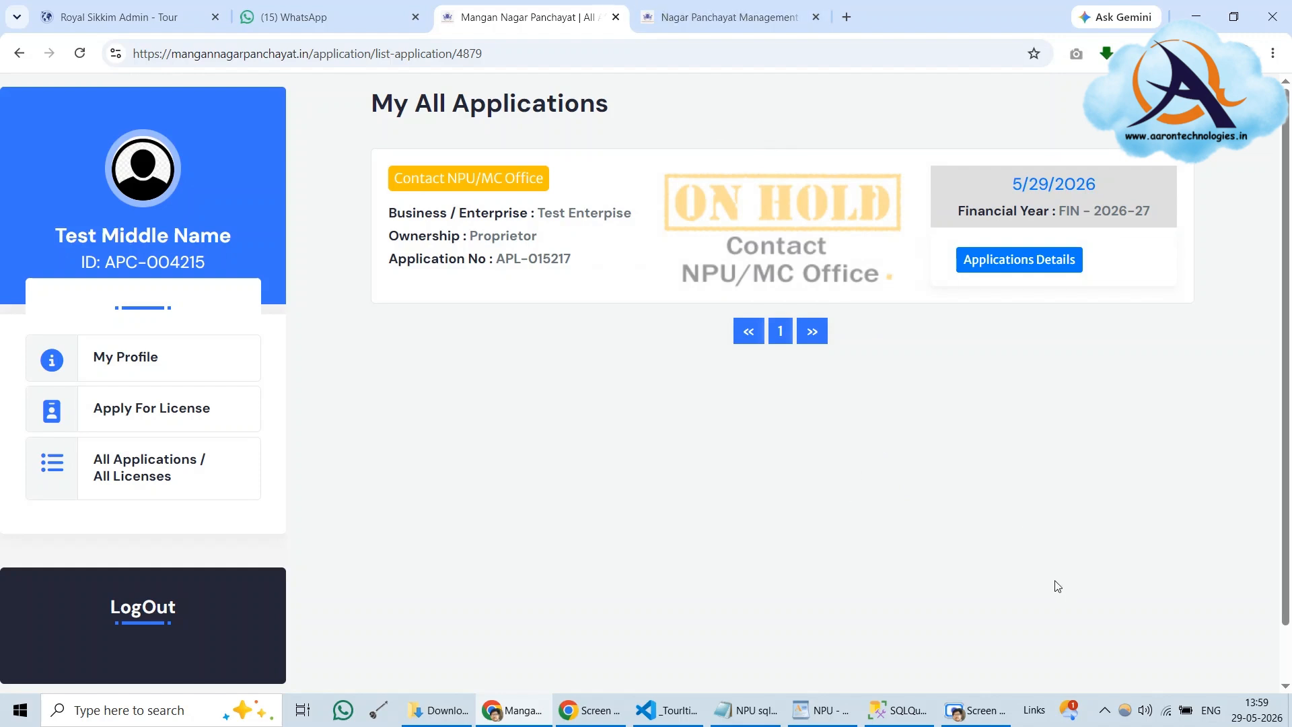
Back in the admin panel, dismiss the update confirmation and filter applications by Hold status
click(720, 17)
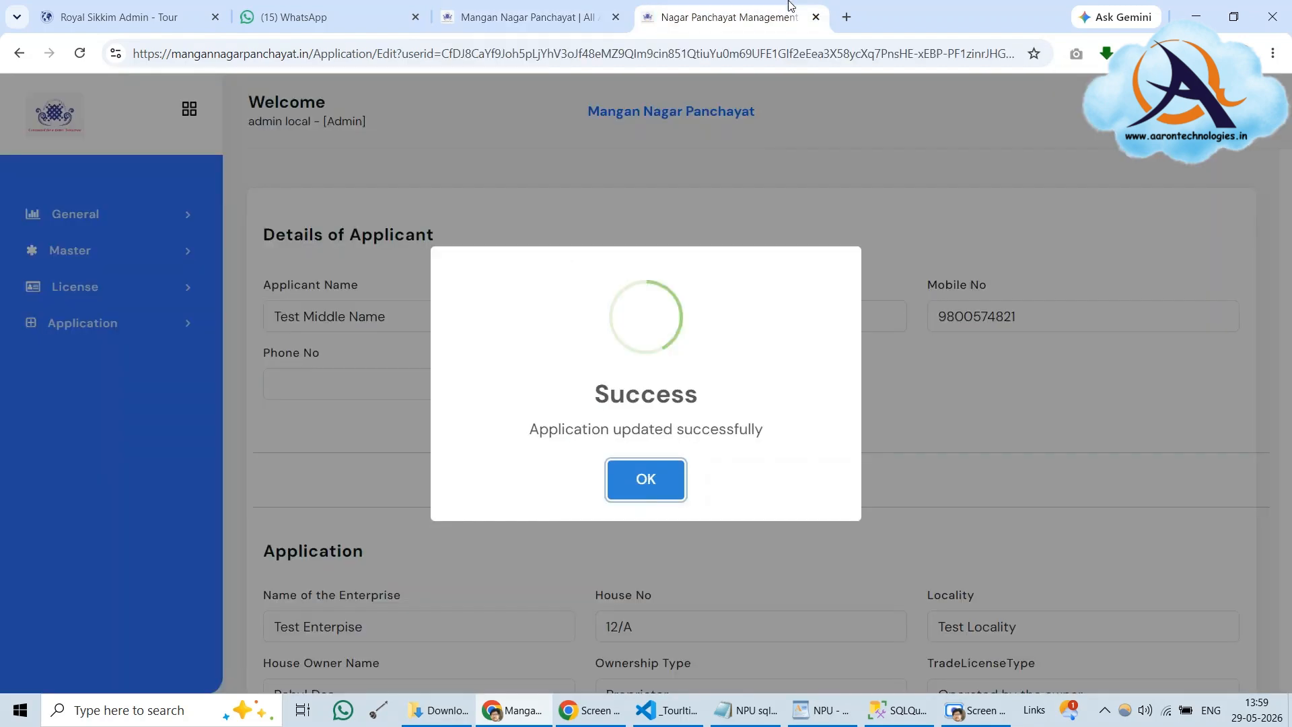
click(649, 480)
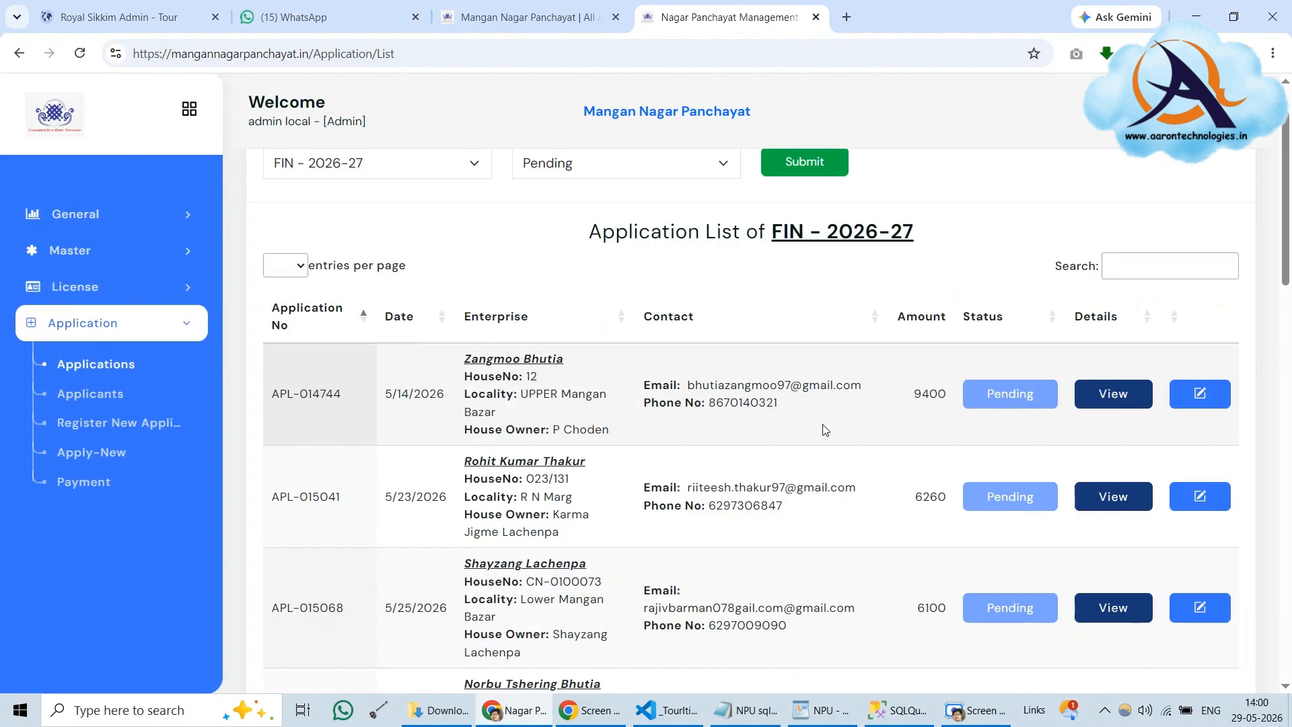
scroll(828, 451, down, 14)
scroll(828, 451, down, 6)
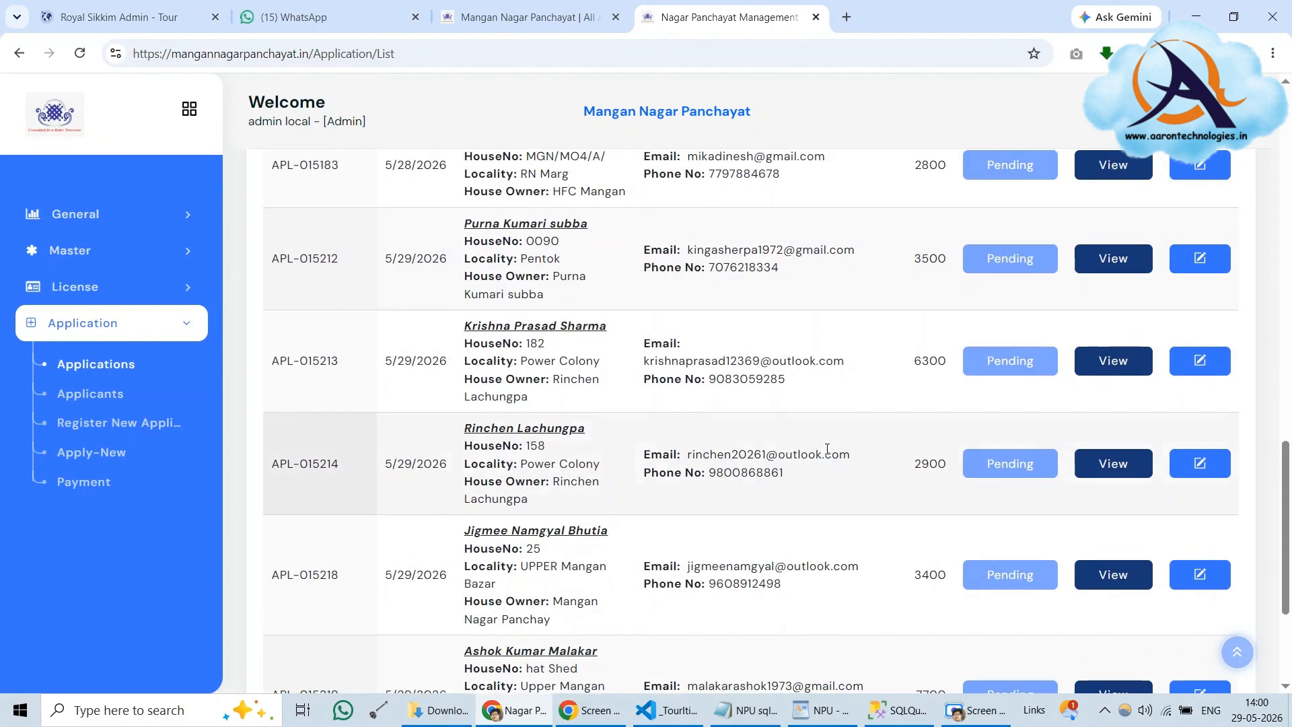
scroll(828, 451, up, 20)
scroll(828, 451, up, 3)
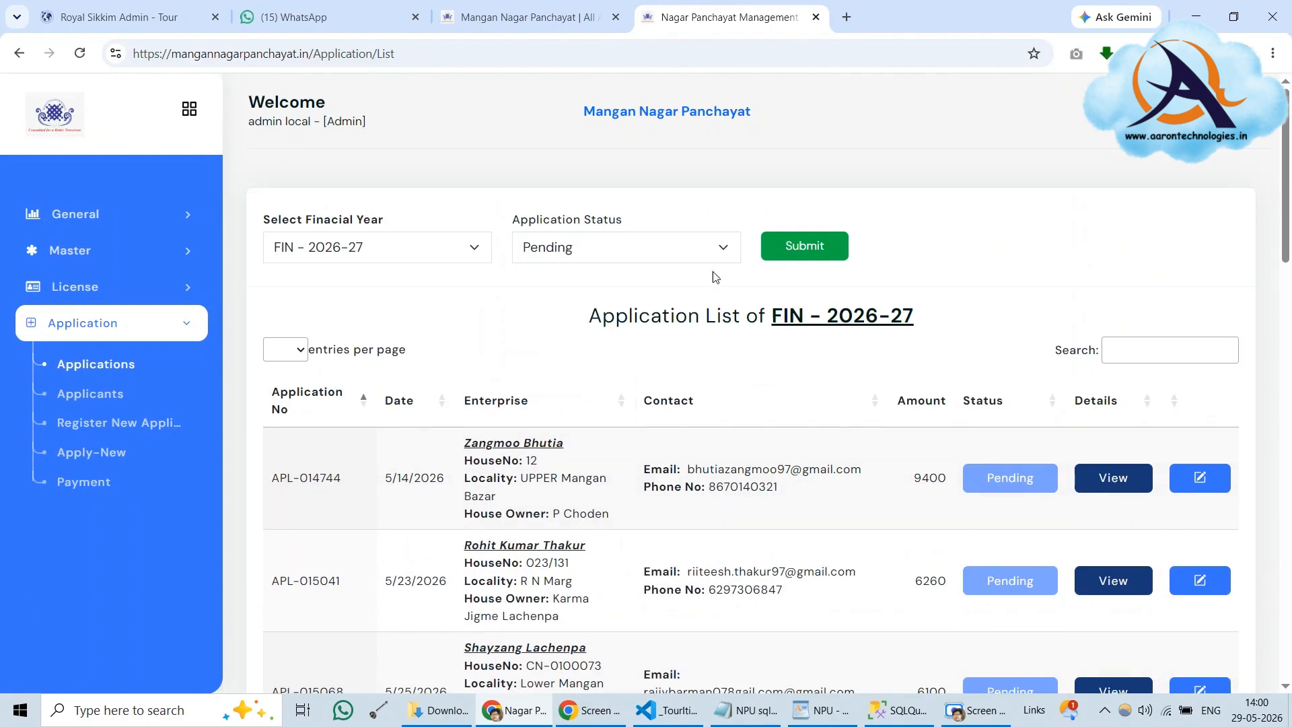
click(686, 248)
click(608, 325)
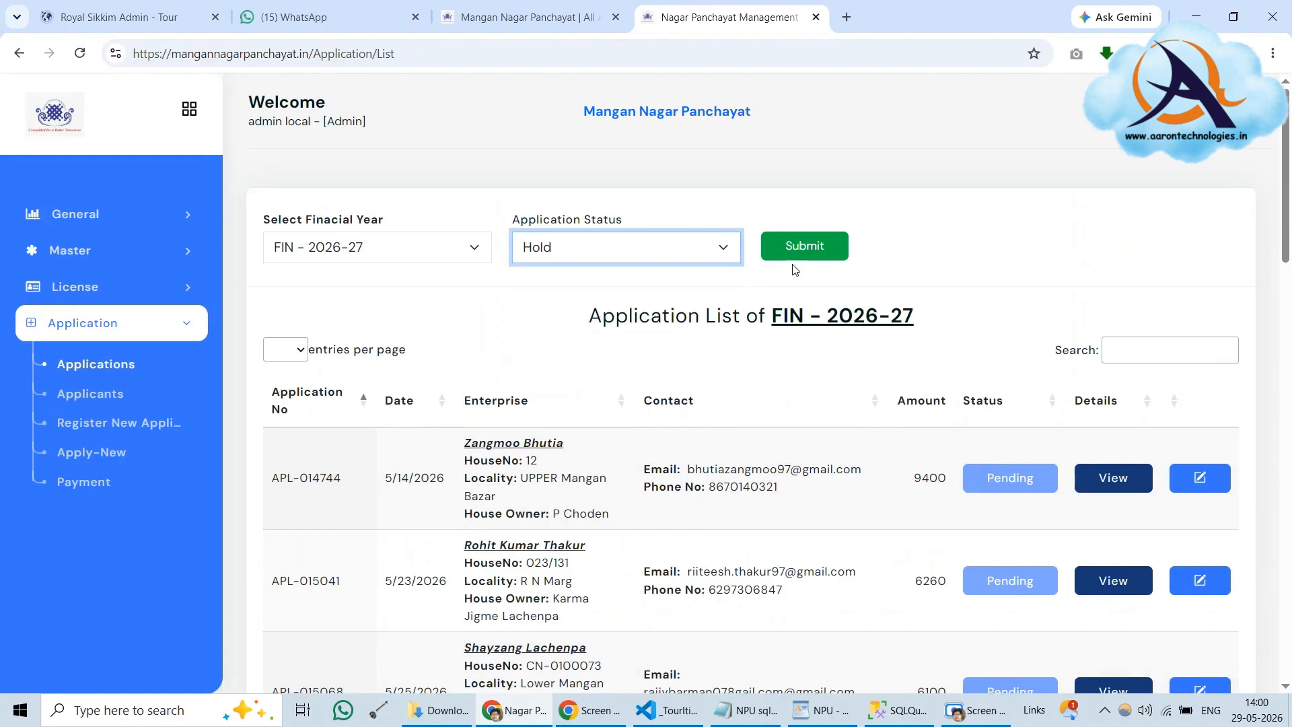
click(802, 256)
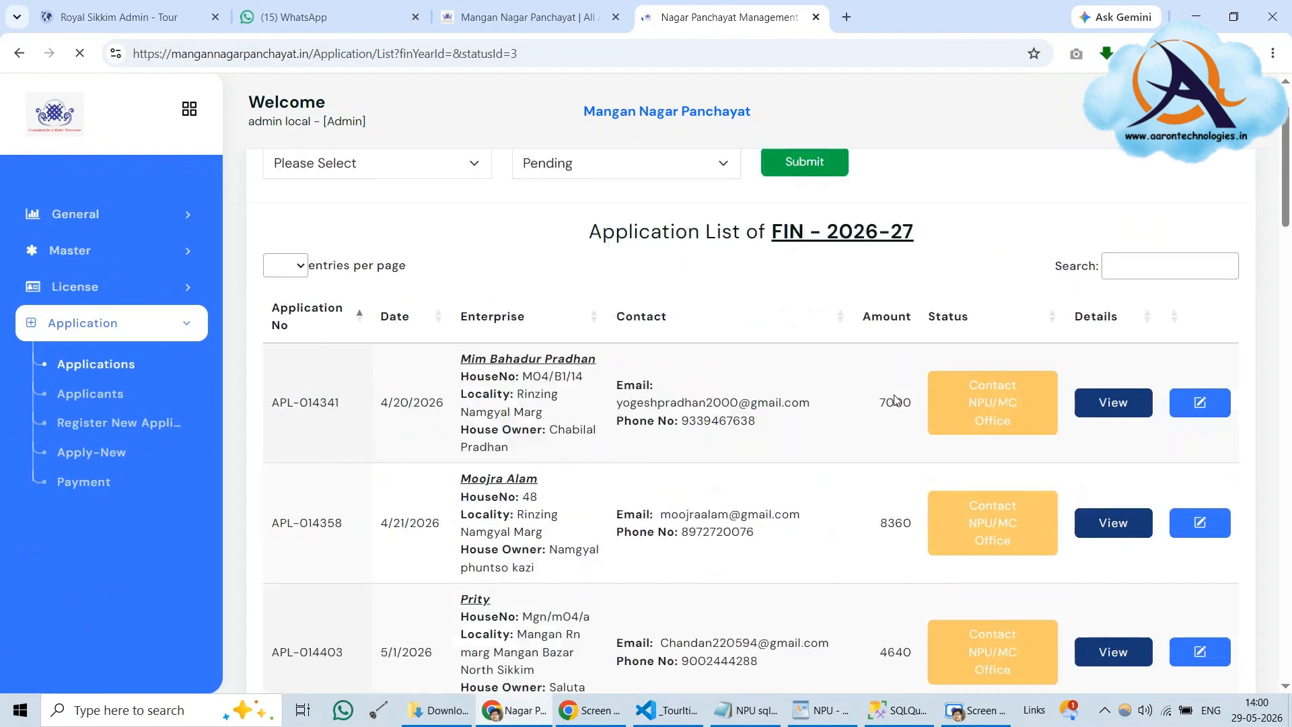
Go to page 2 of the on-hold applications and open Test Enterprise for editing
scroll(897, 400, down, 8)
scroll(897, 401, down, 5)
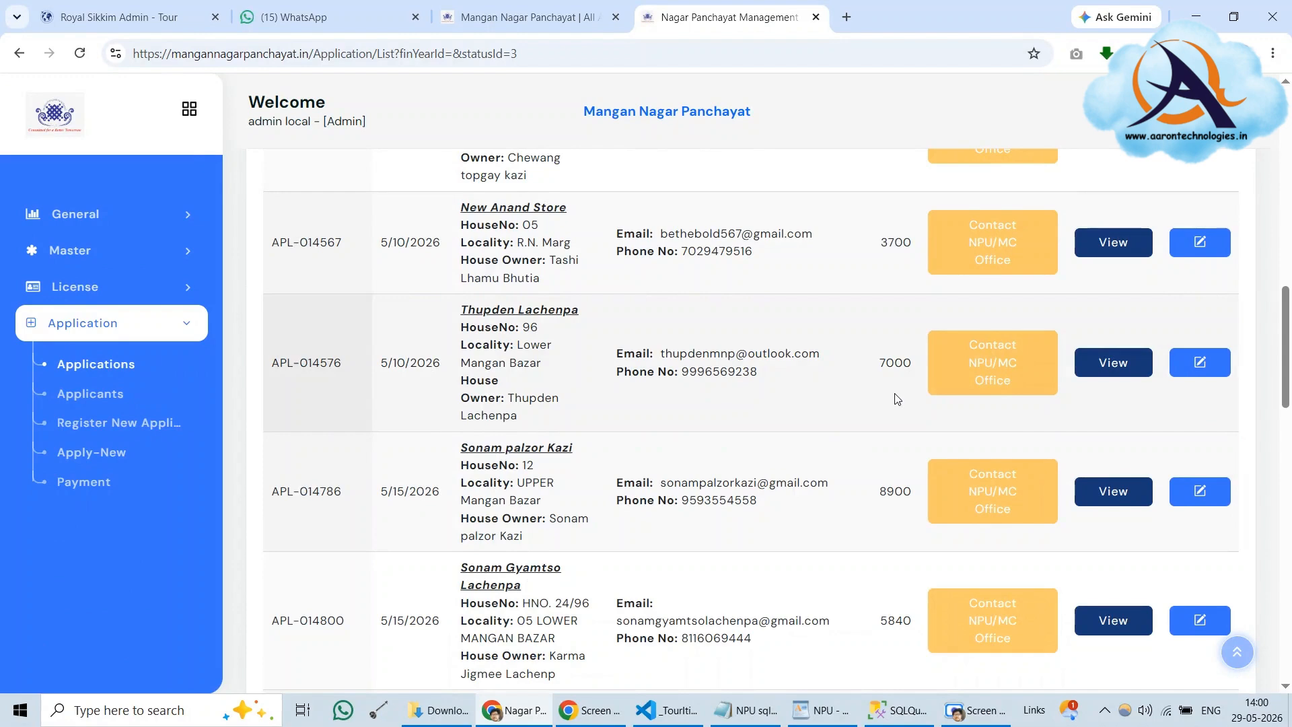
scroll(895, 401, down, 15)
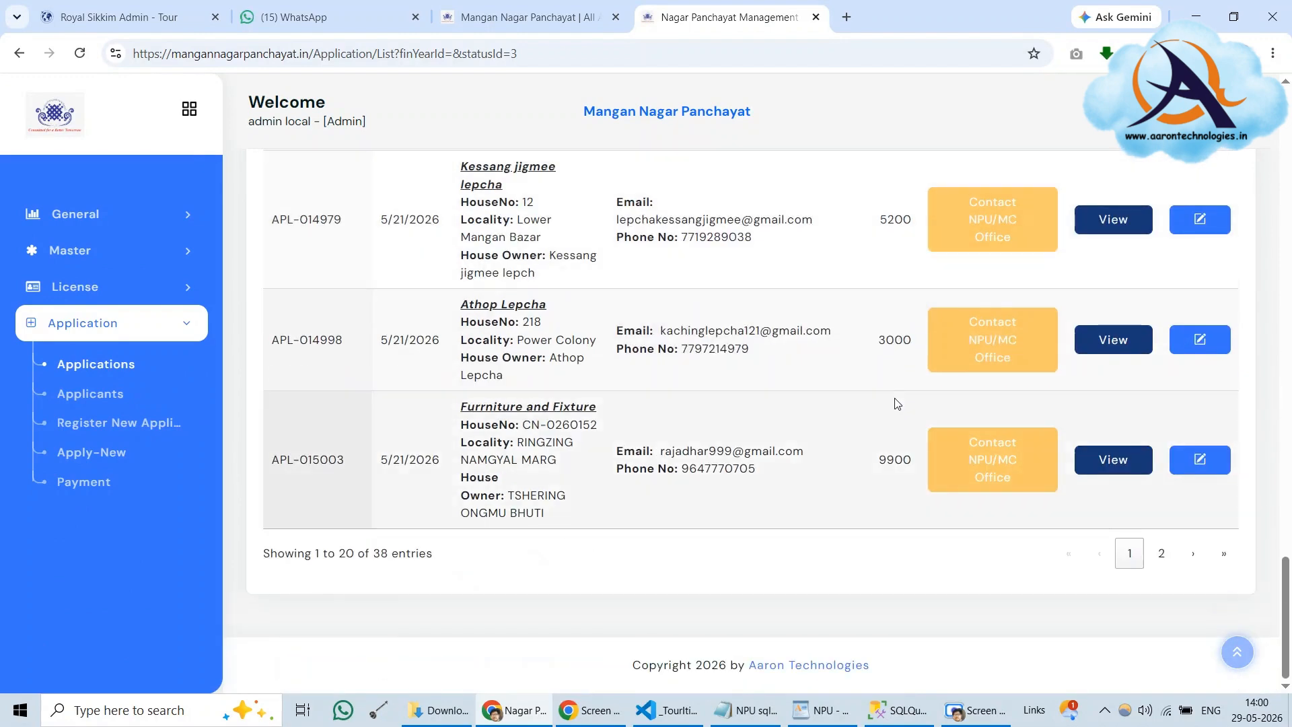
click(1165, 562)
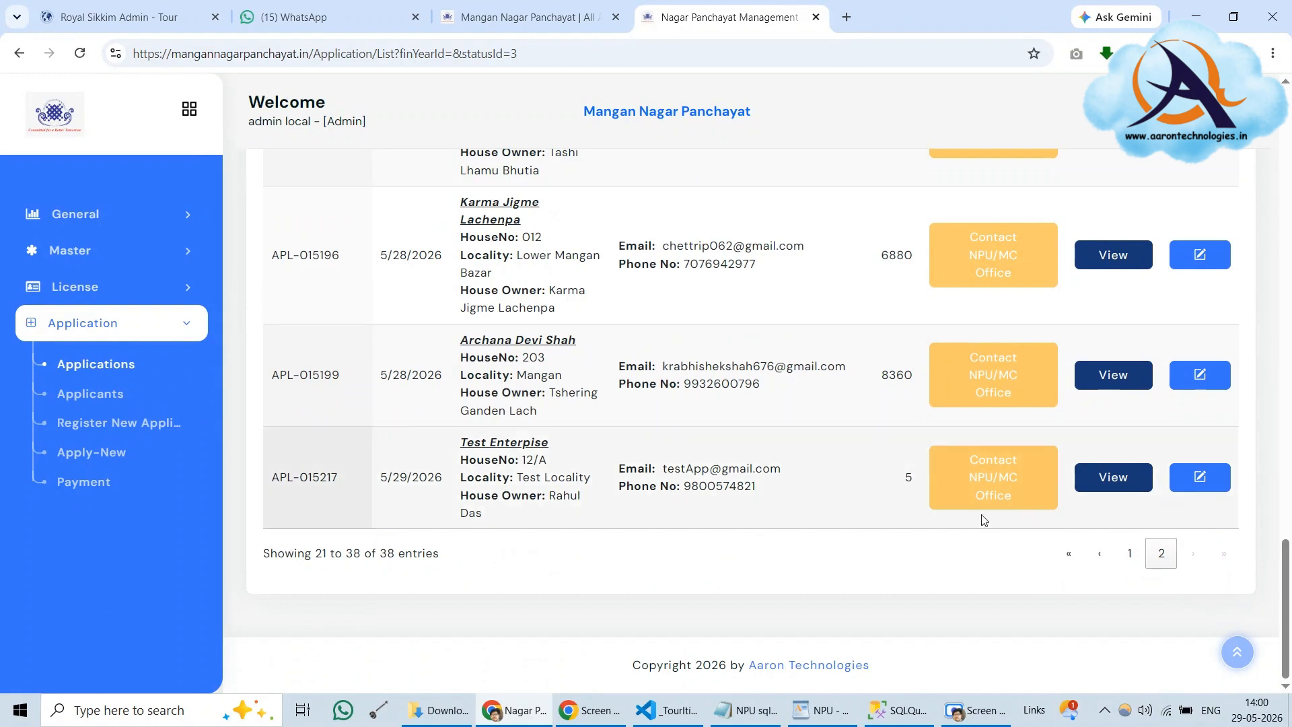
click(1198, 478)
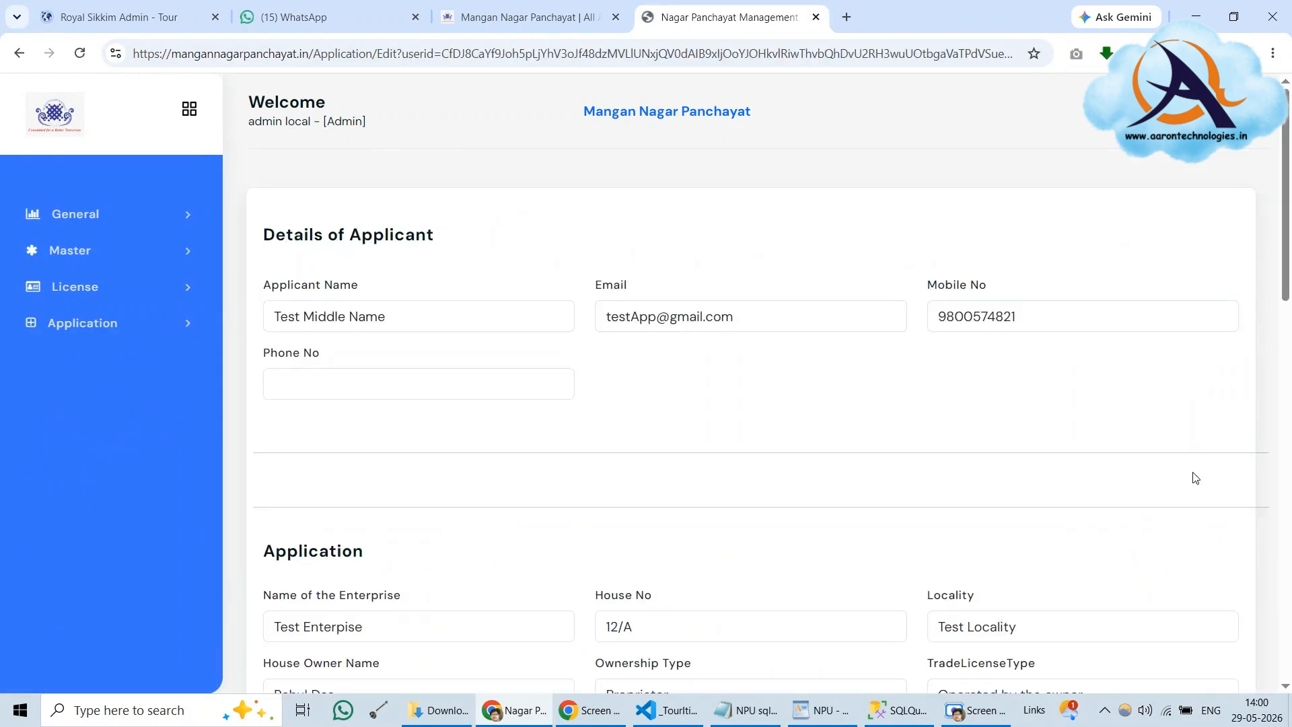
Set the application status to Approved, save, and dismiss the success confirmation
scroll(666, 470, down, 6)
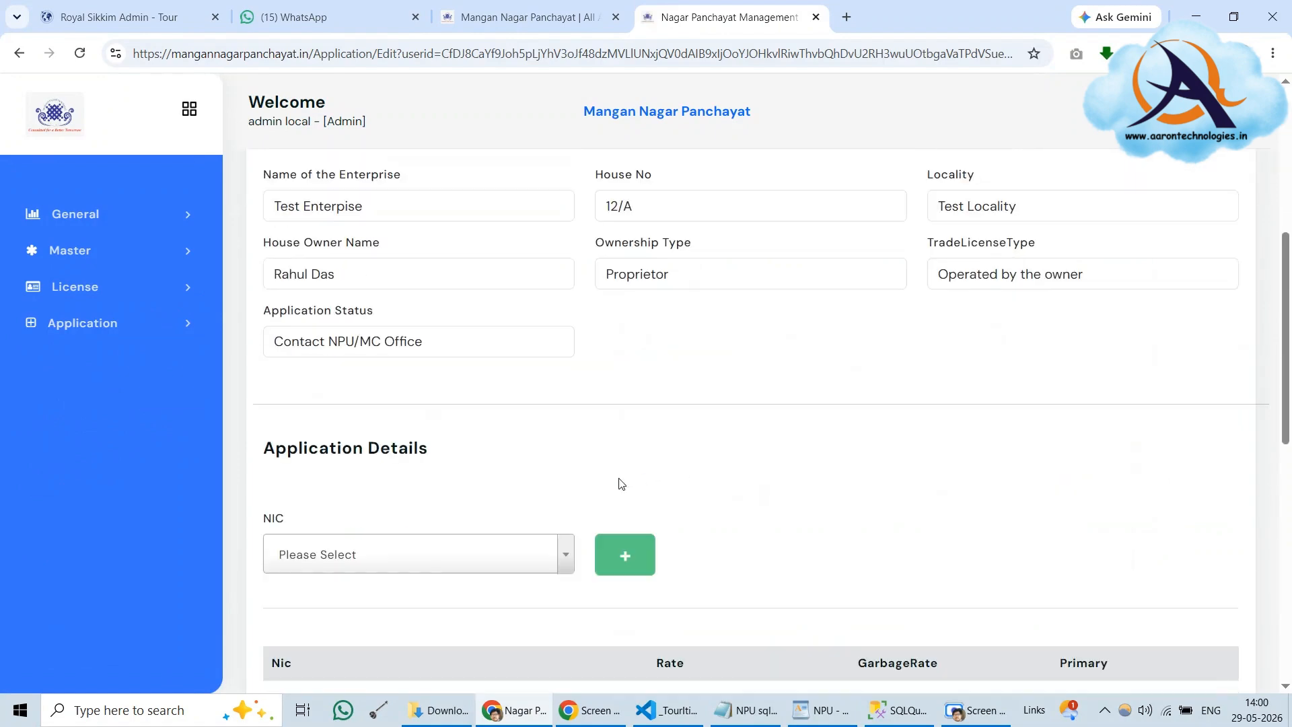
click(377, 349)
click(338, 415)
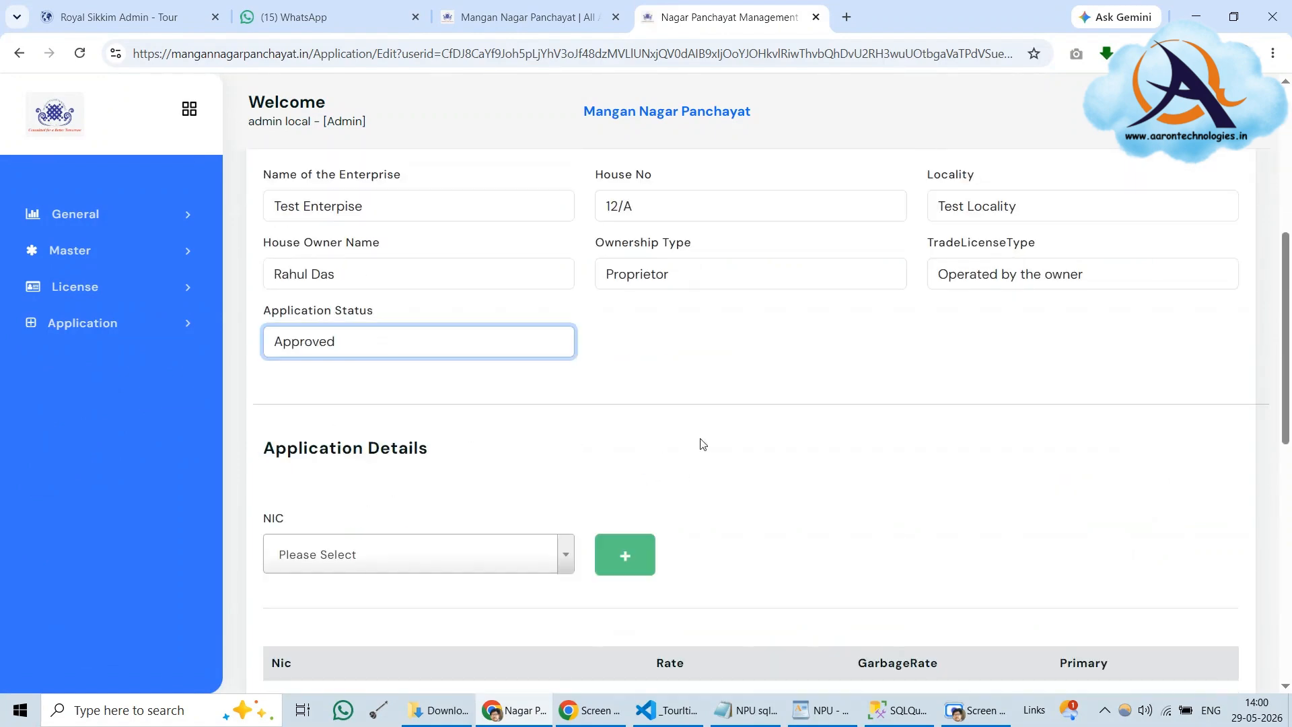
scroll(739, 448, down, 8)
scroll(739, 449, down, 2)
click(329, 553)
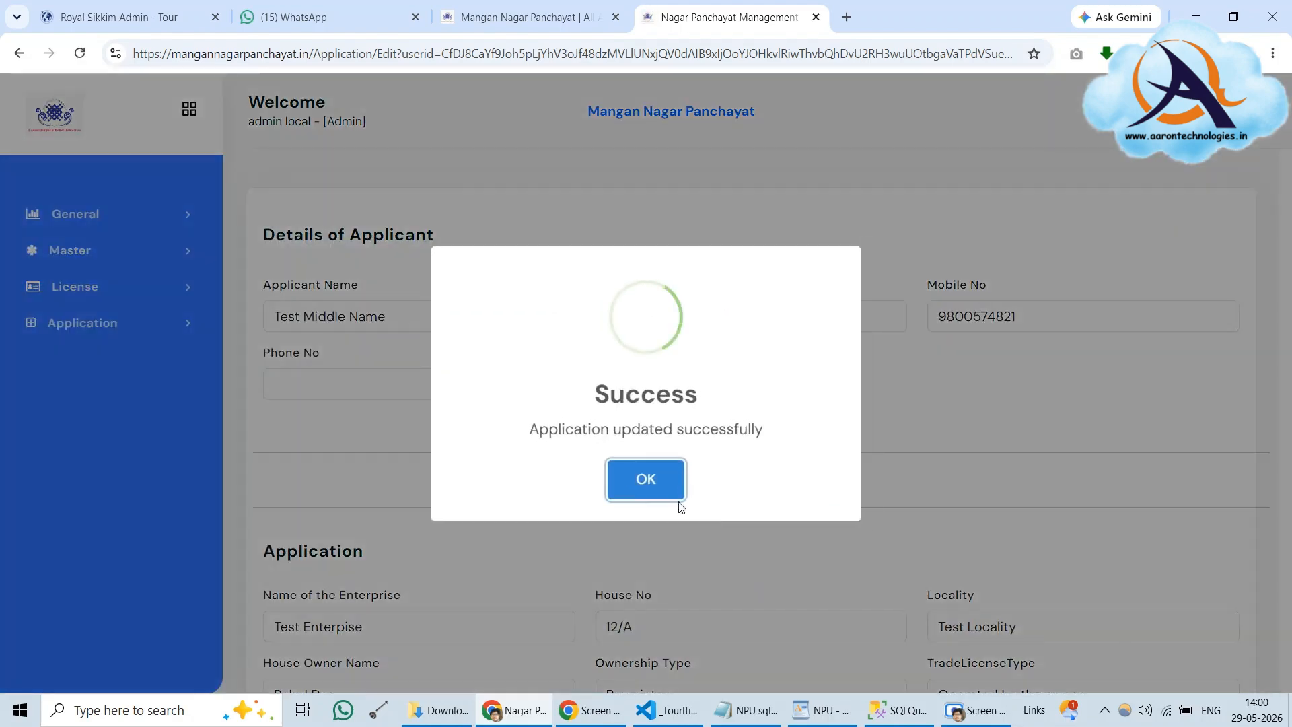
click(666, 484)
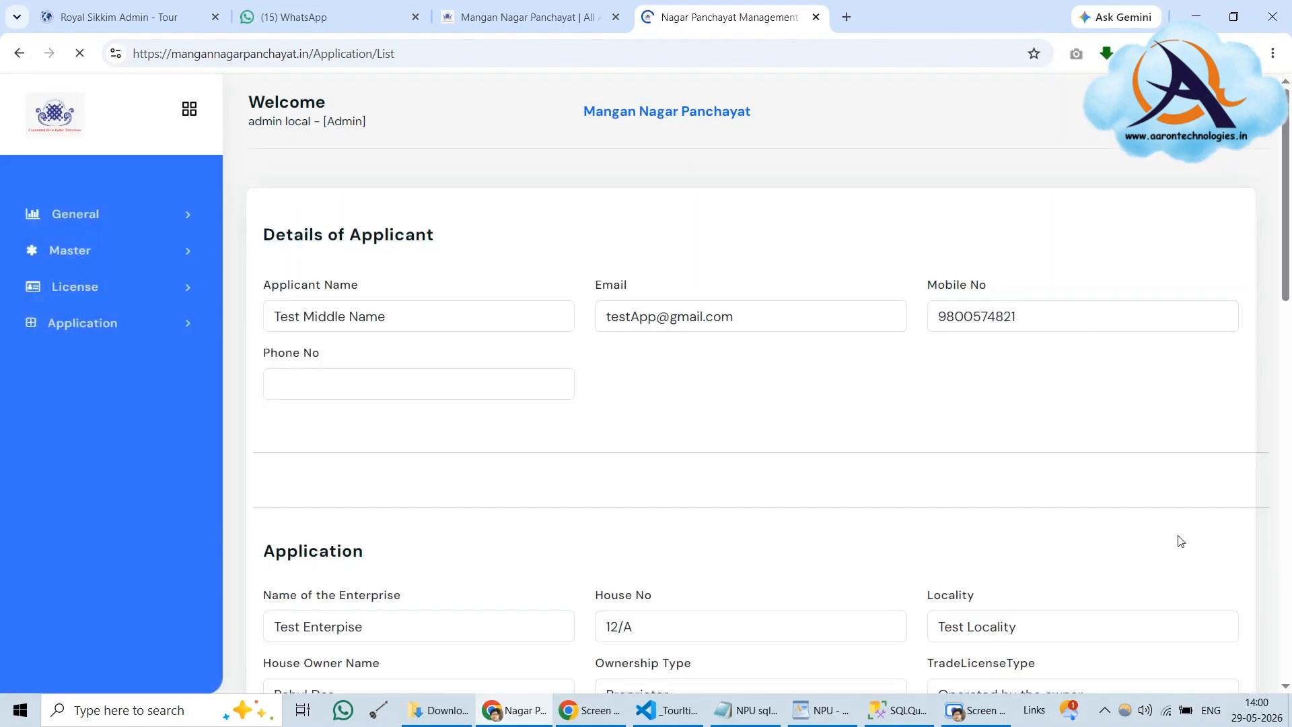
Refresh the portal's application list and open Test Enterprise's now-Approved application details
click(607, 7)
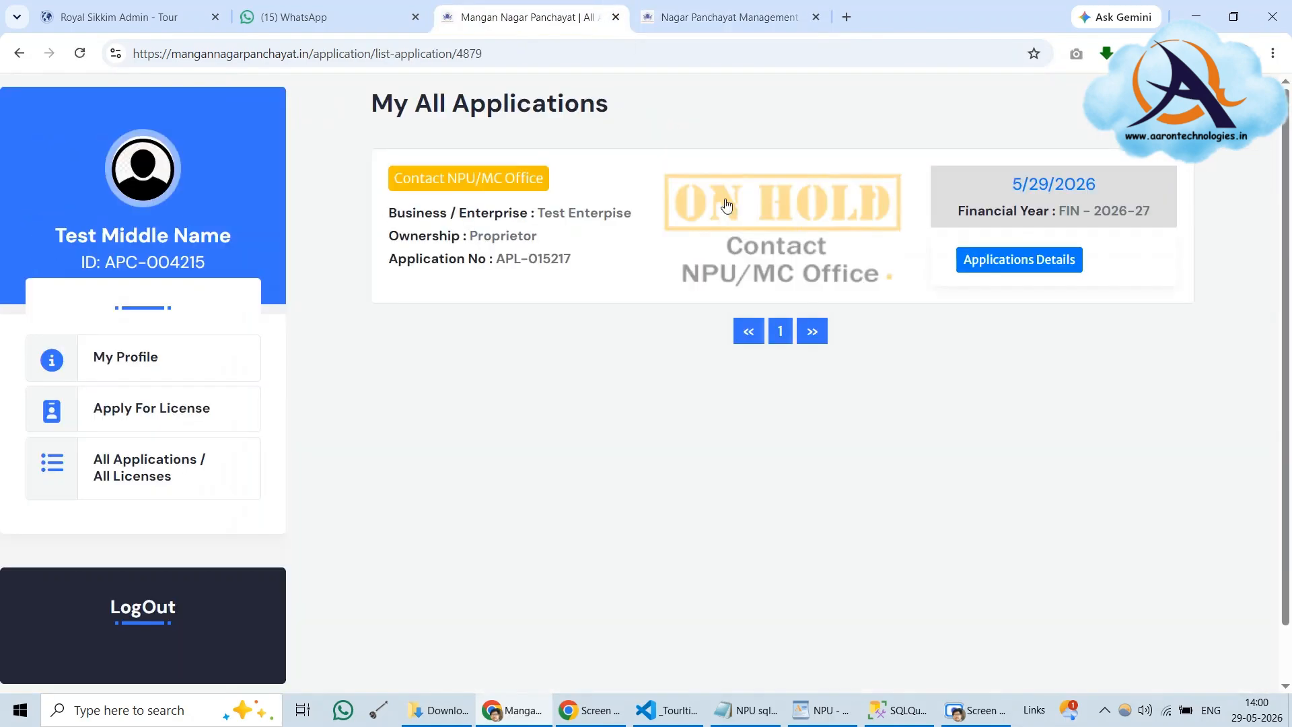
click(80, 58)
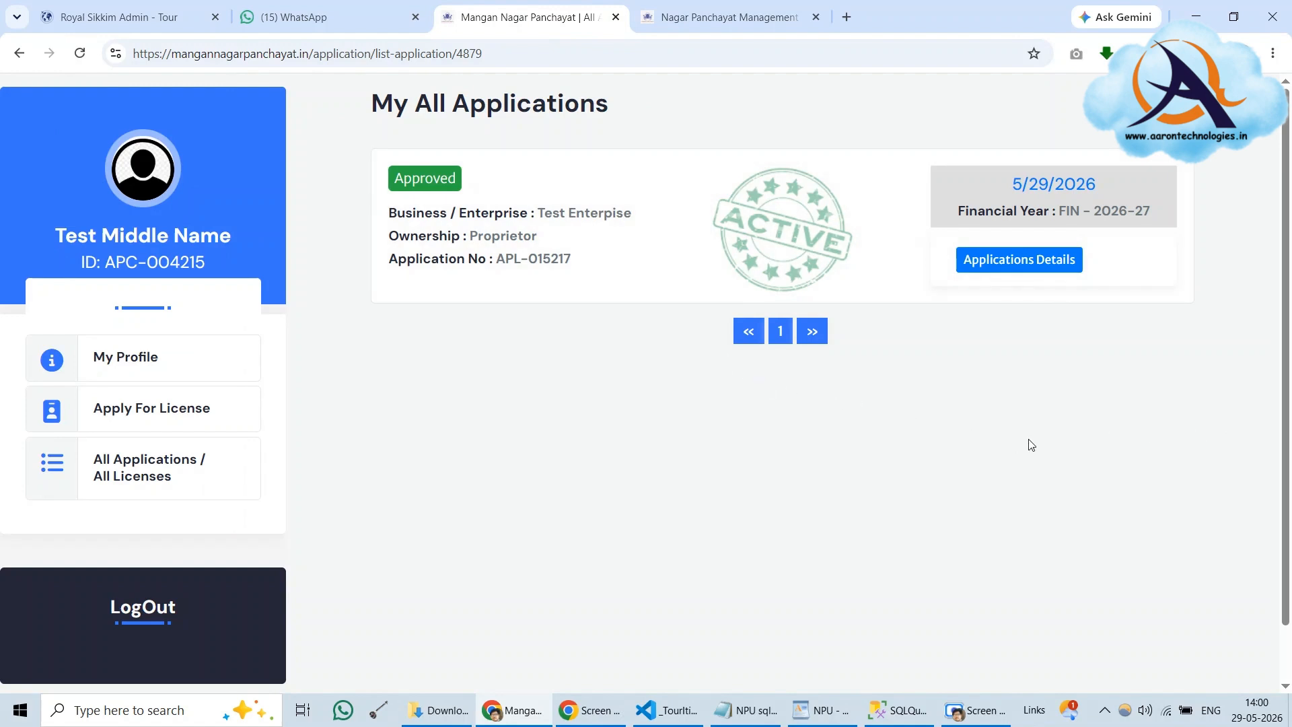
click(1031, 261)
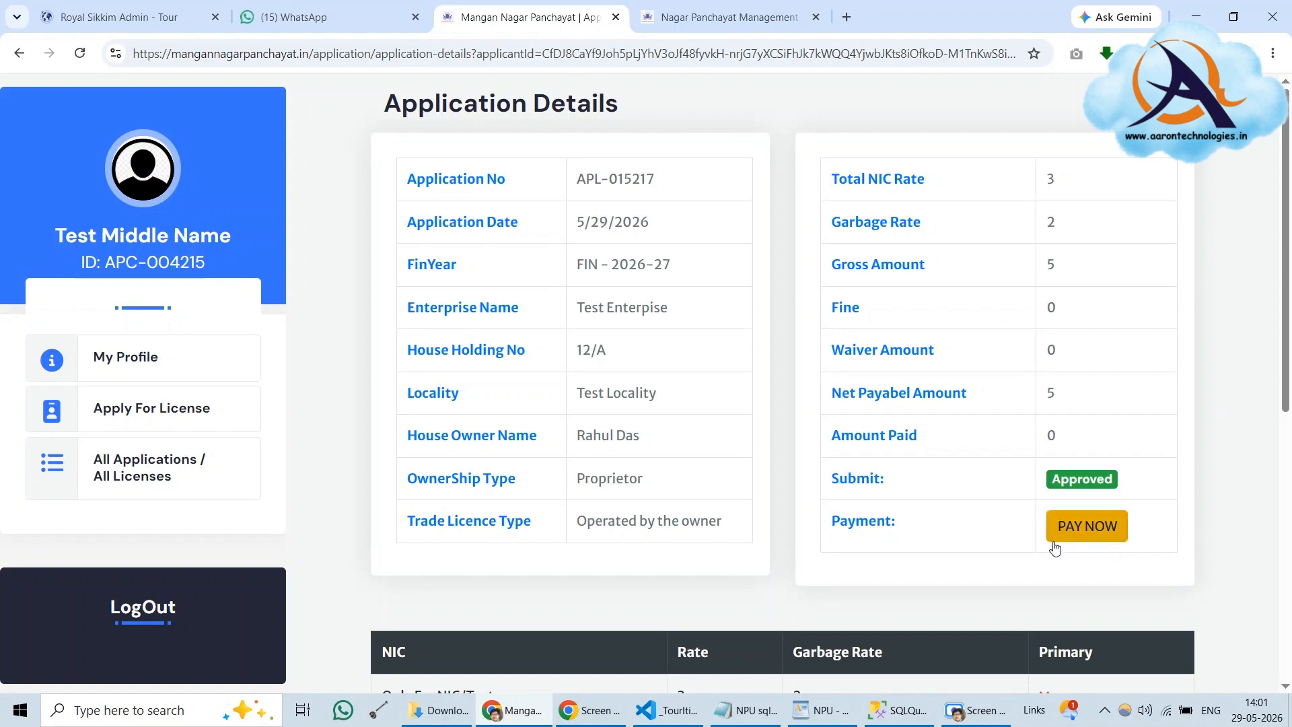
Review the net payable amount of 5 and start paying the licence fee with PAY NOW
scroll(1154, 476, down, 5)
scroll(1154, 476, down, 1)
scroll(1153, 475, up, 8)
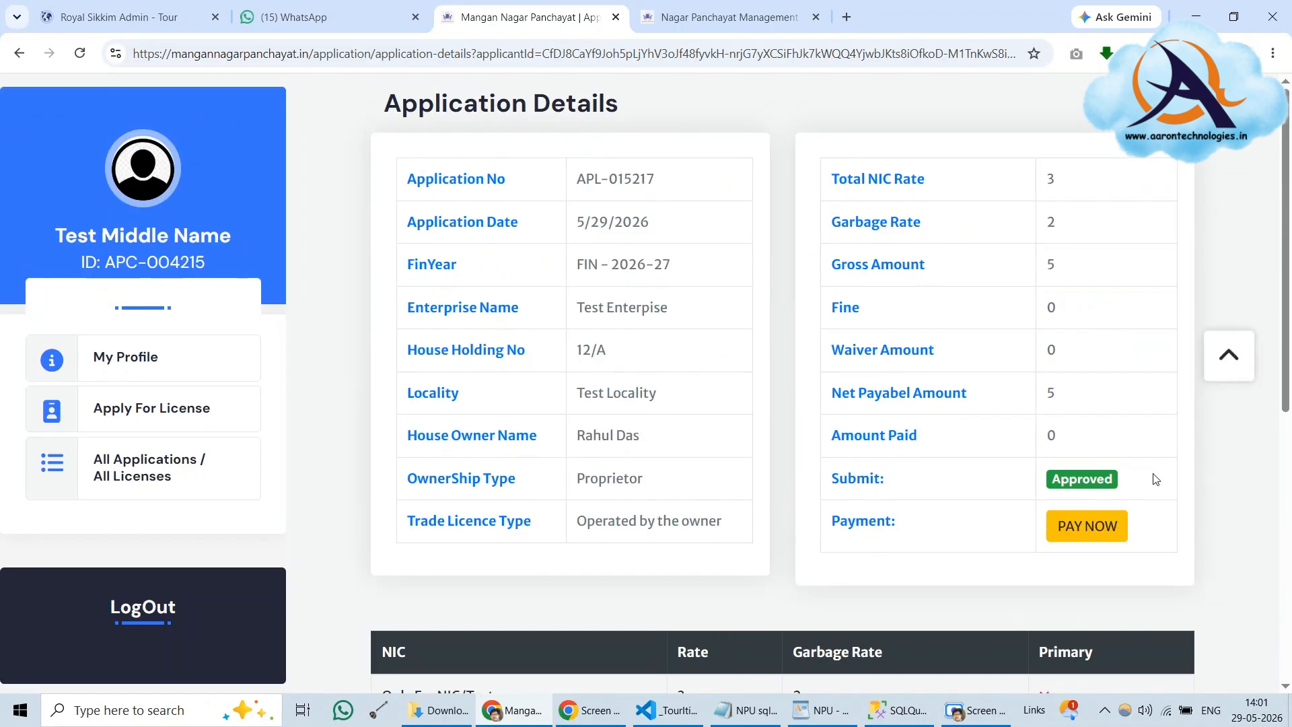
click(1088, 528)
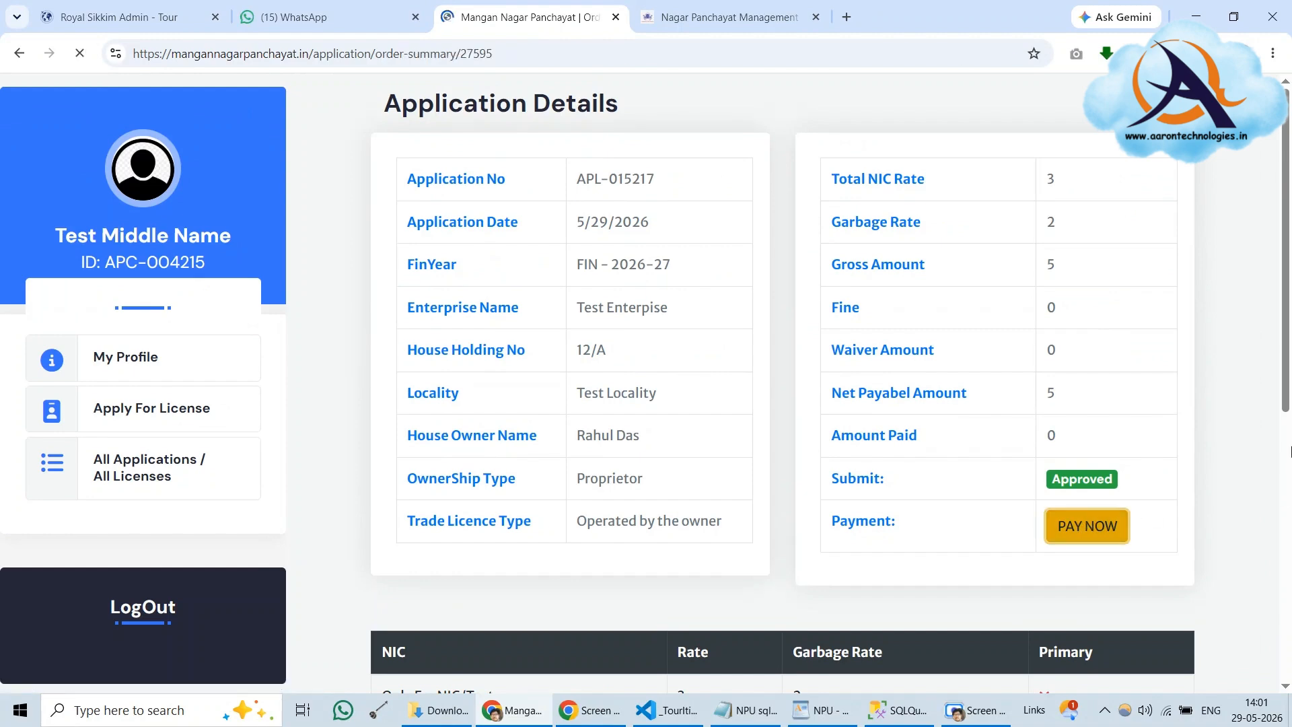
Review the 5.00 order summary and proceed to the BillDesk checkout with Make Payment
scroll(985, 450, down, 2)
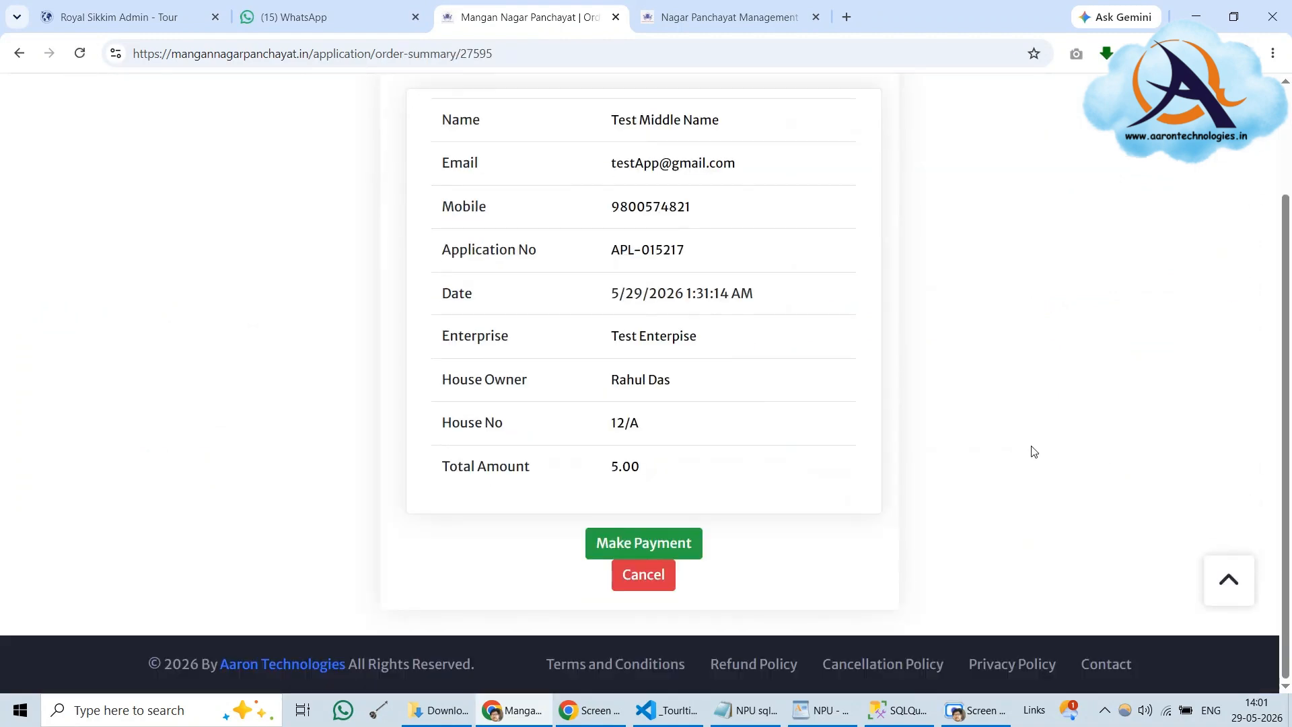
scroll(1030, 451, up, 1)
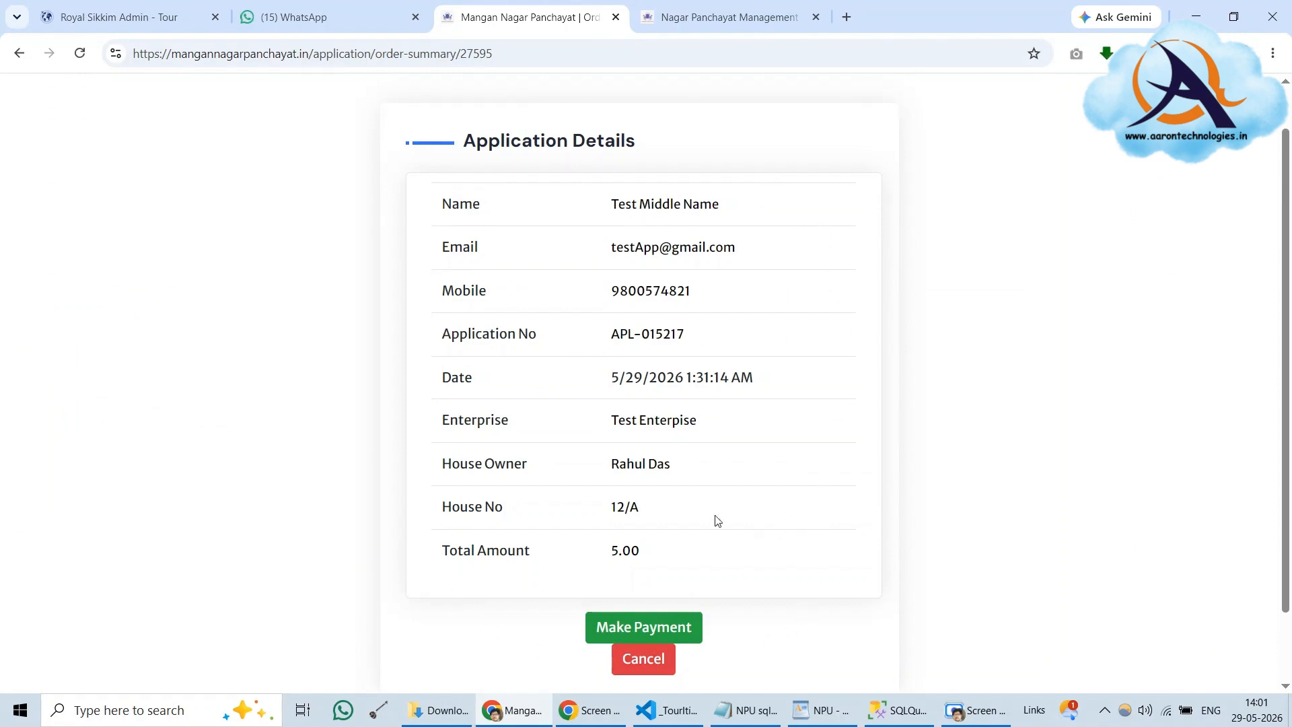
click(615, 629)
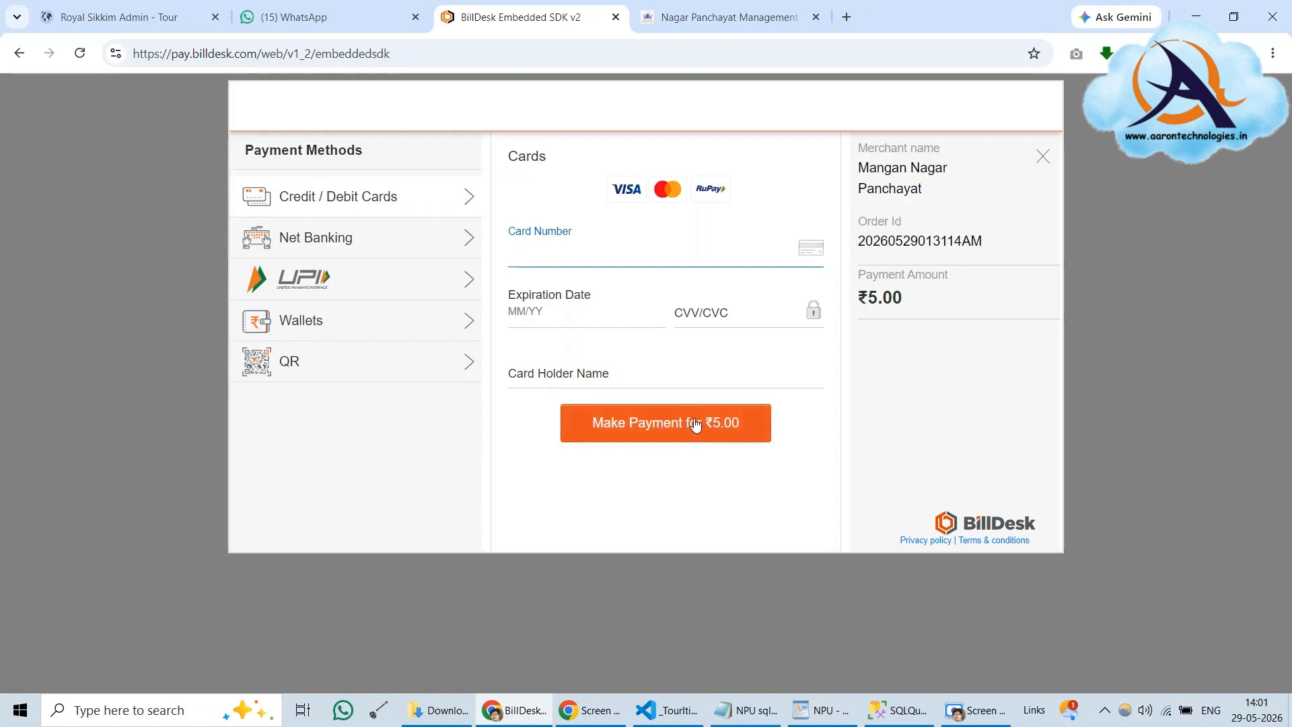
Browse the card and net banking options, then pay the ₹5.00 by UPI QR code
click(341, 202)
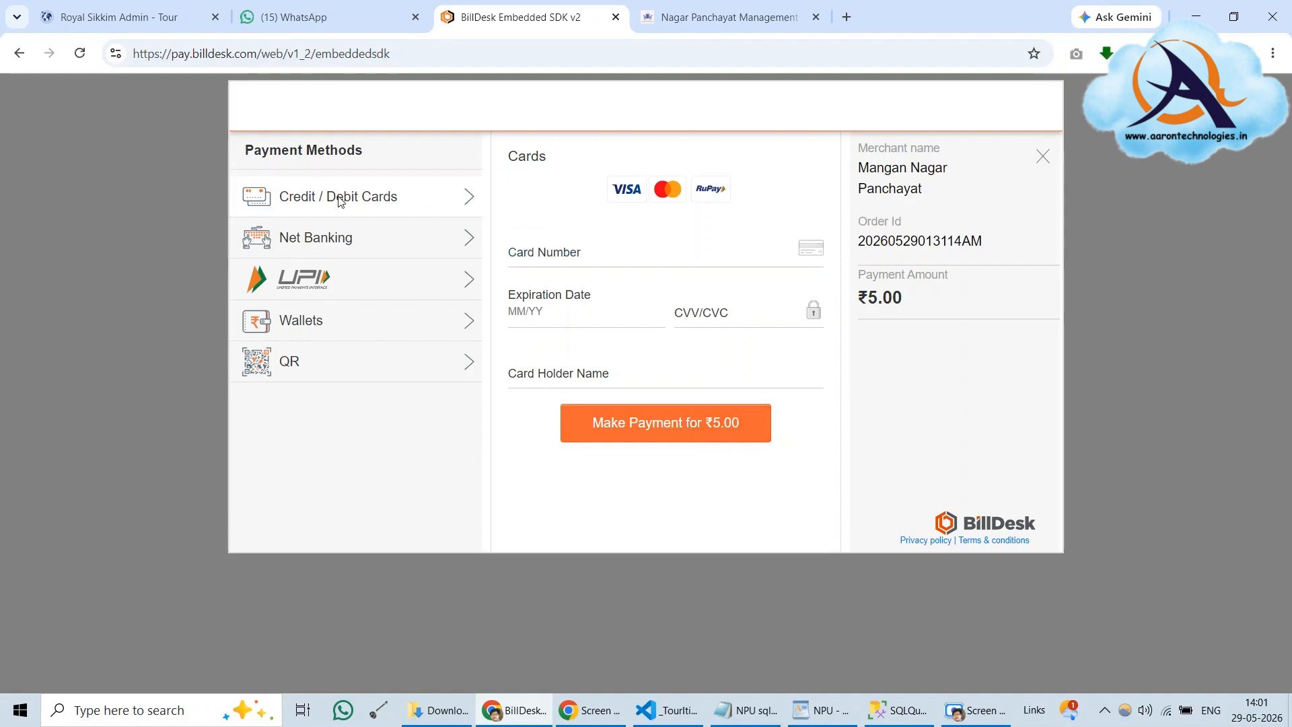
click(328, 247)
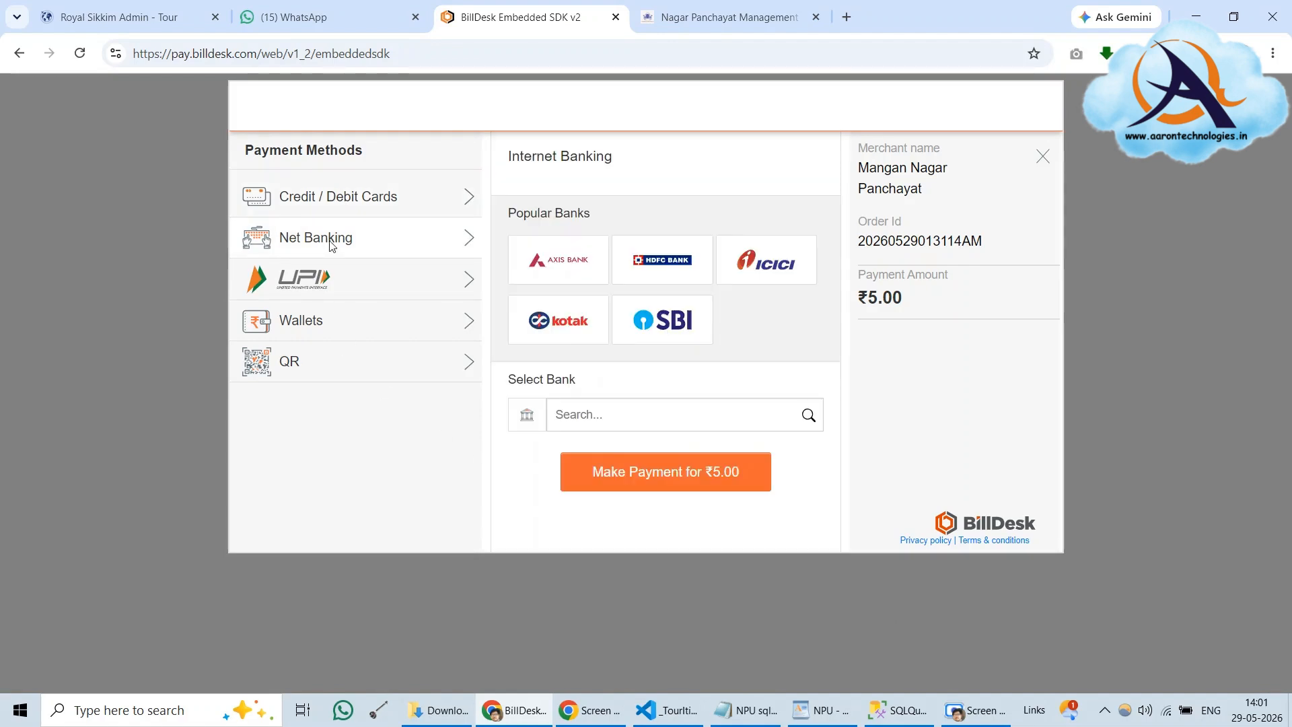
click(320, 285)
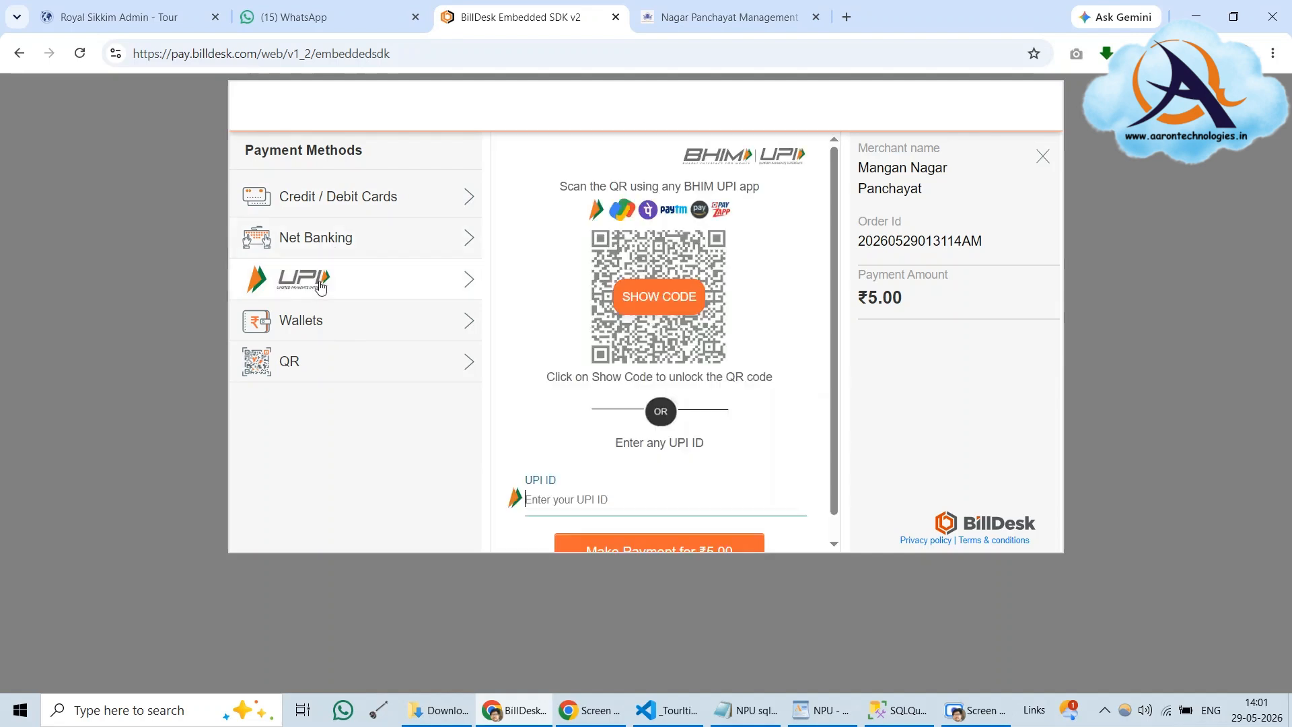
click(640, 295)
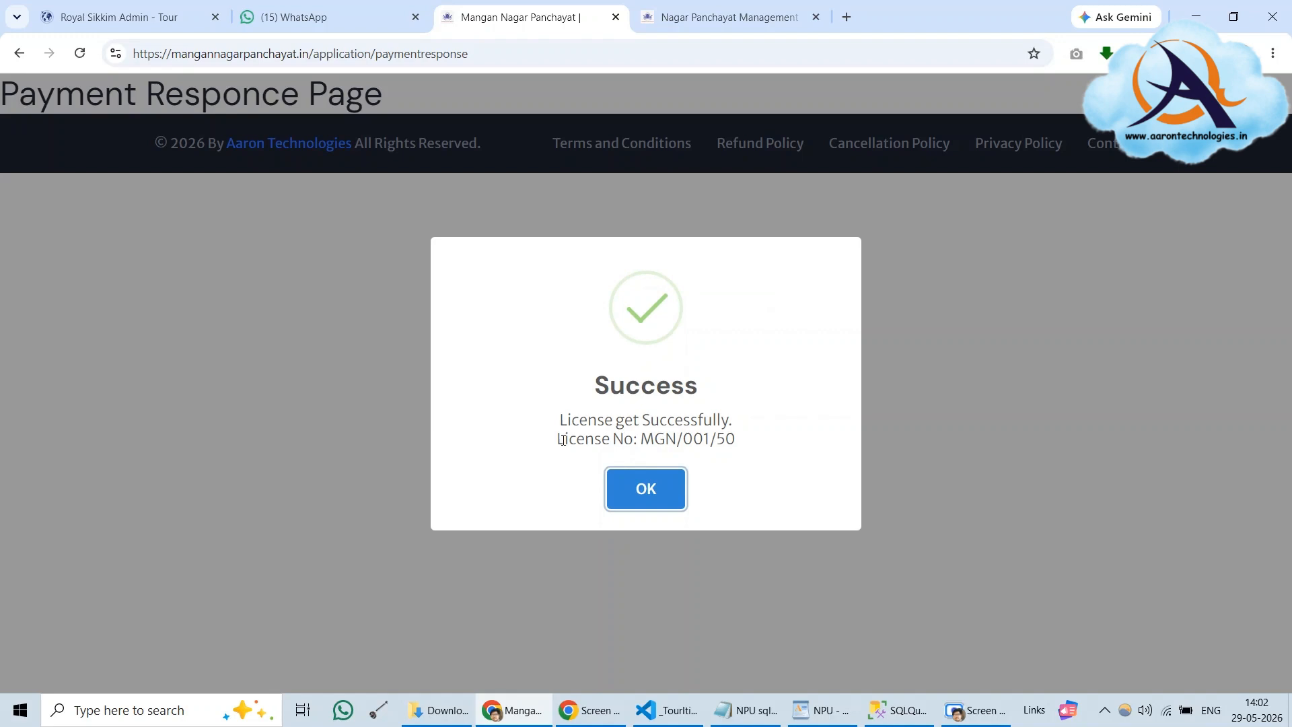
Copy the 'License No: MGN/001/50' line and place the cursor on a blank line in the NPU WordPad notes
drag(564, 438, 766, 445)
click(712, 445)
drag(559, 441, 719, 441)
right_click(718, 440)
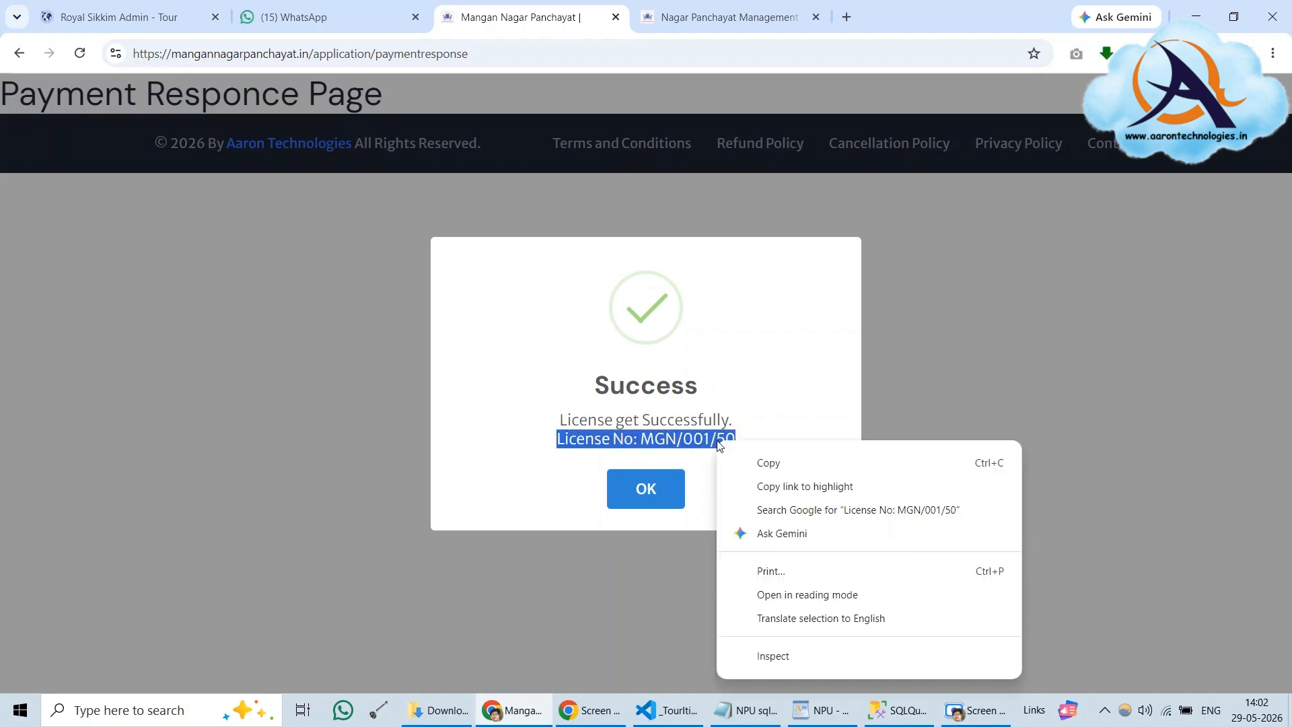
click(751, 462)
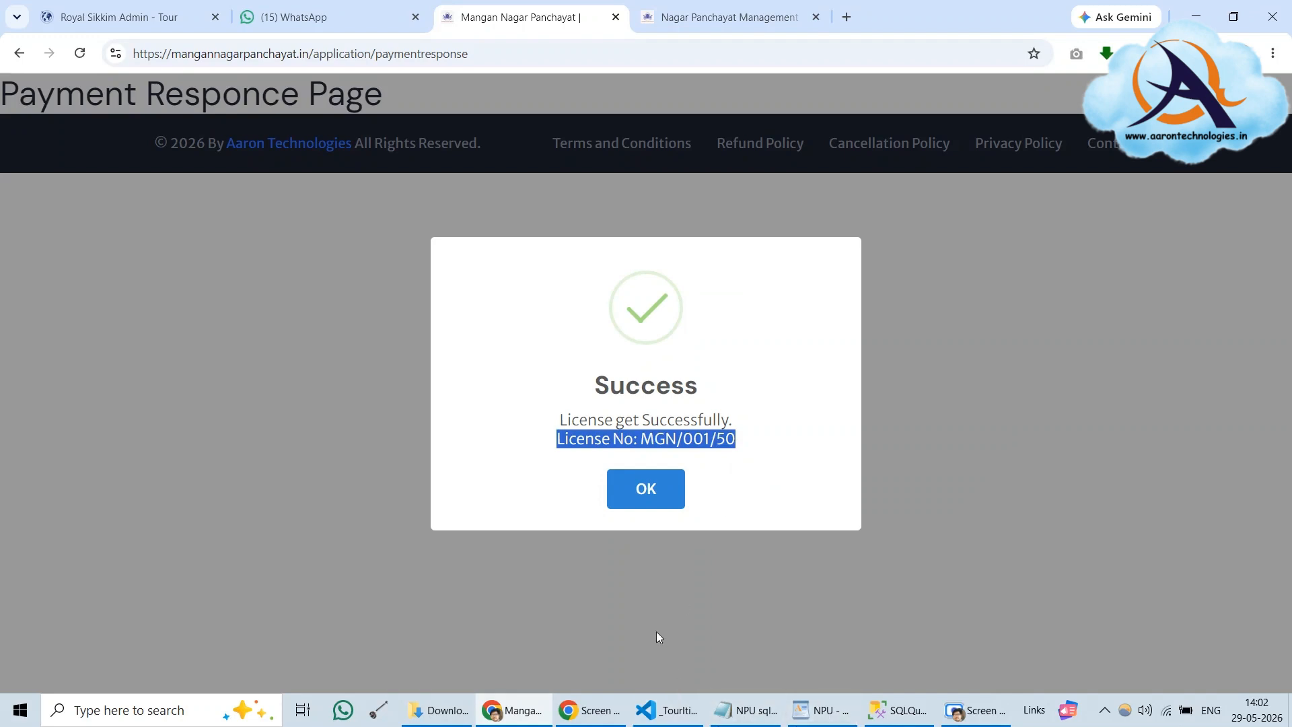
click(821, 710)
click(336, 402)
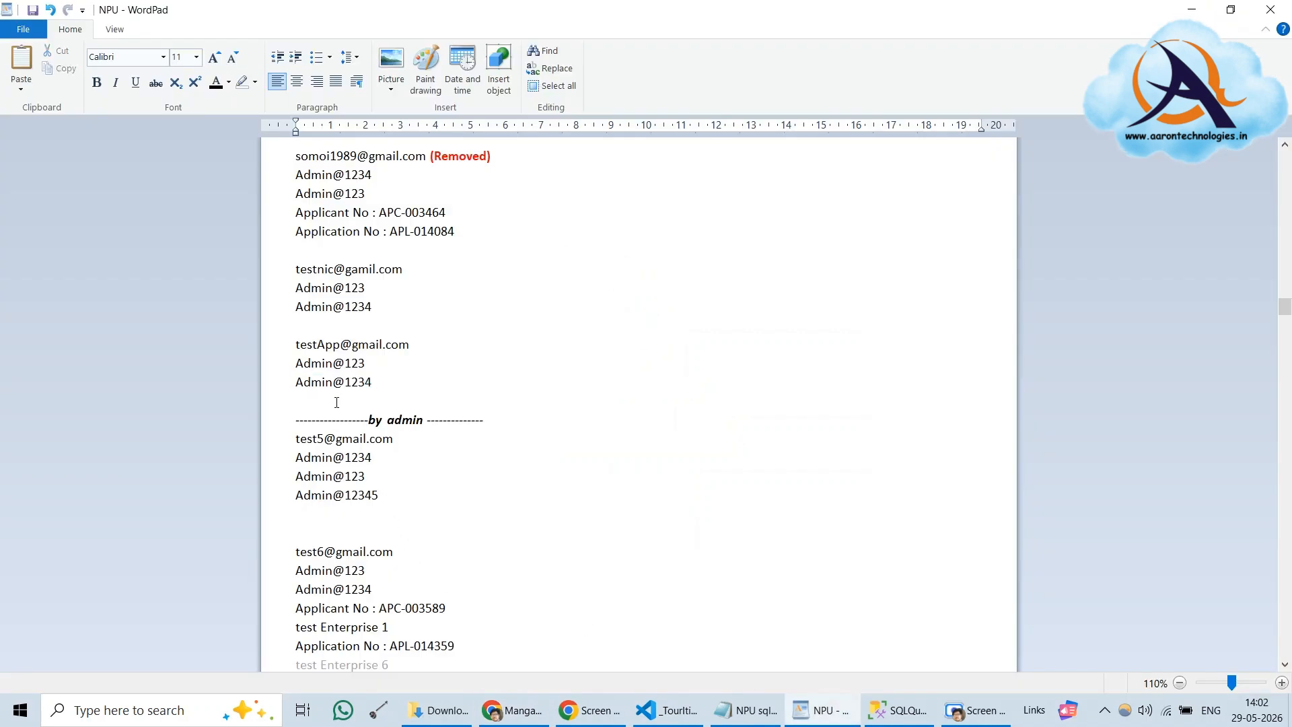
Paste License No: MGN/001/50 into the notes, then dismiss the portal's payment Success message
key(ctrl+v)
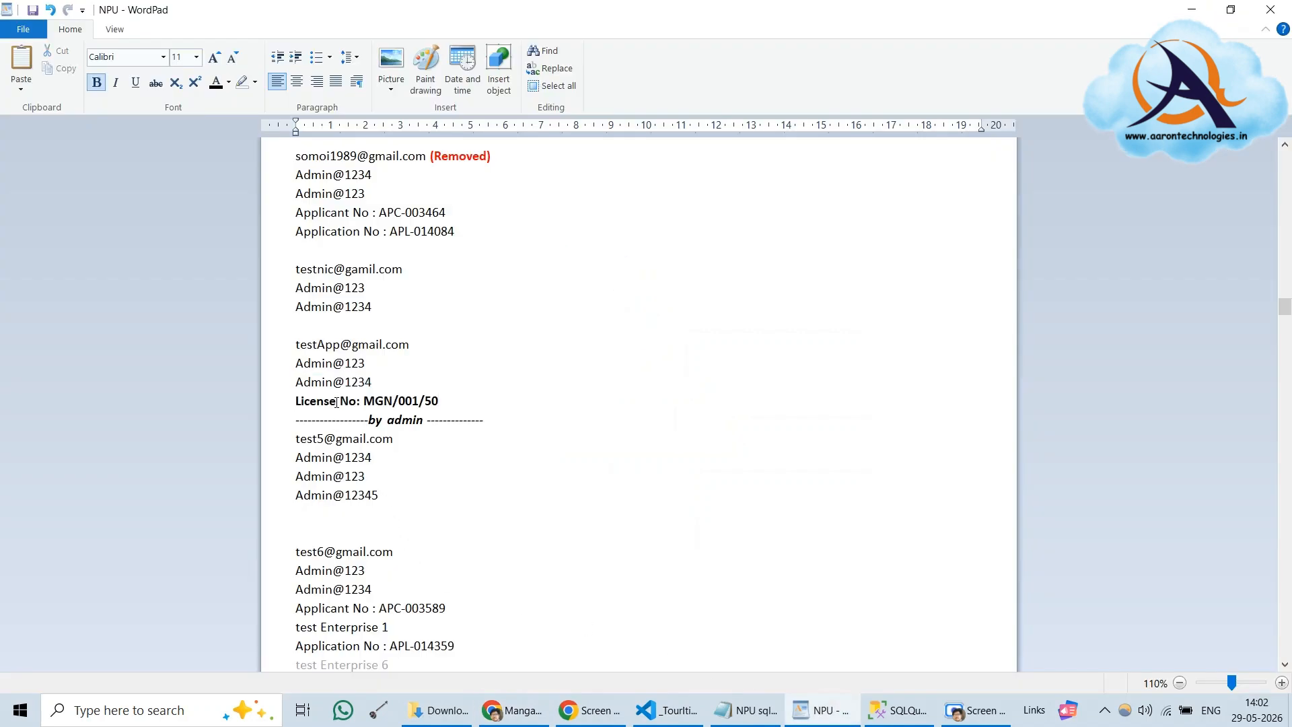
key(Return)
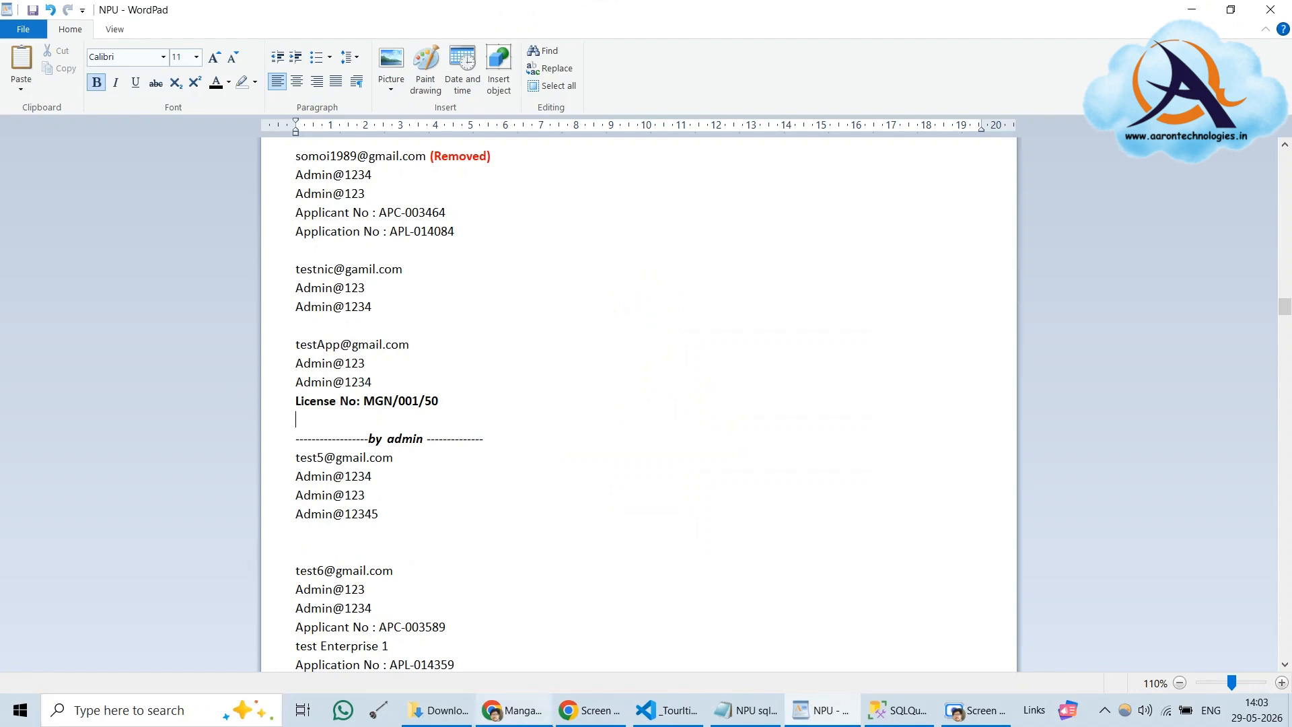
click(538, 716)
click(650, 495)
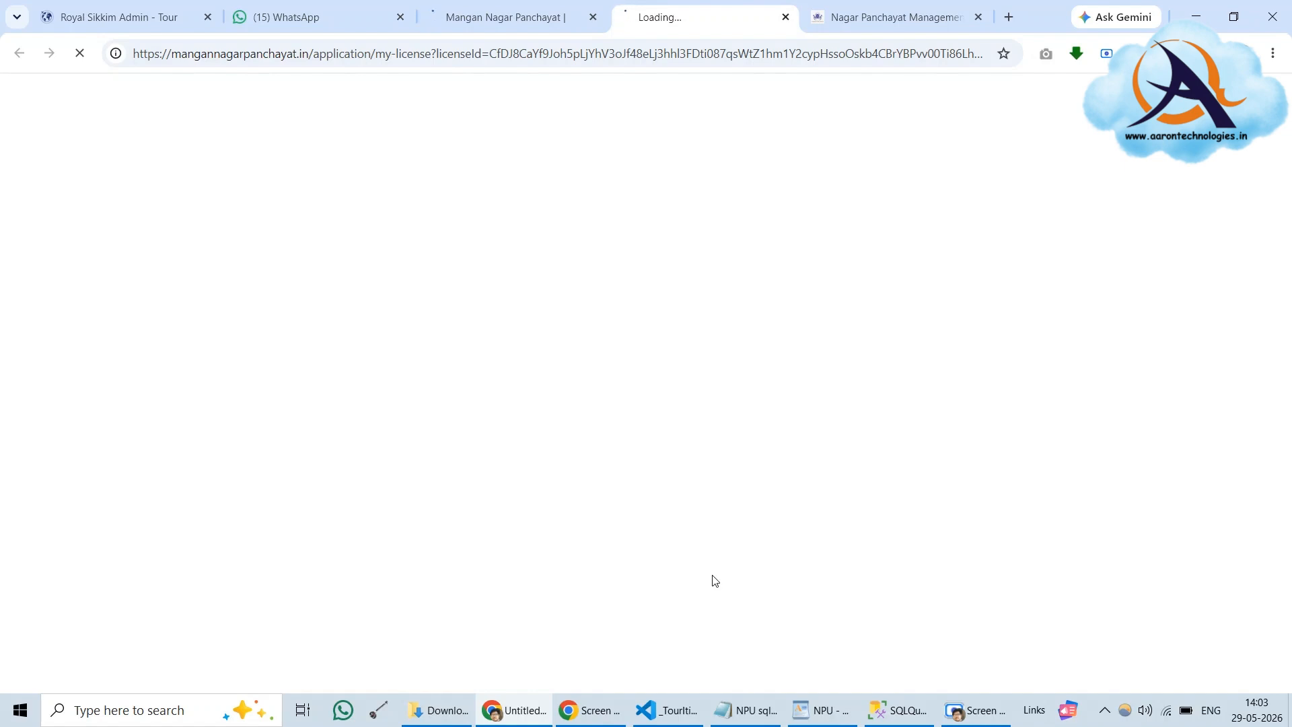
Open the LICENSE NO MGN/001/50 link on My All Applications to view the Trade Licence certificate
click(986, 713)
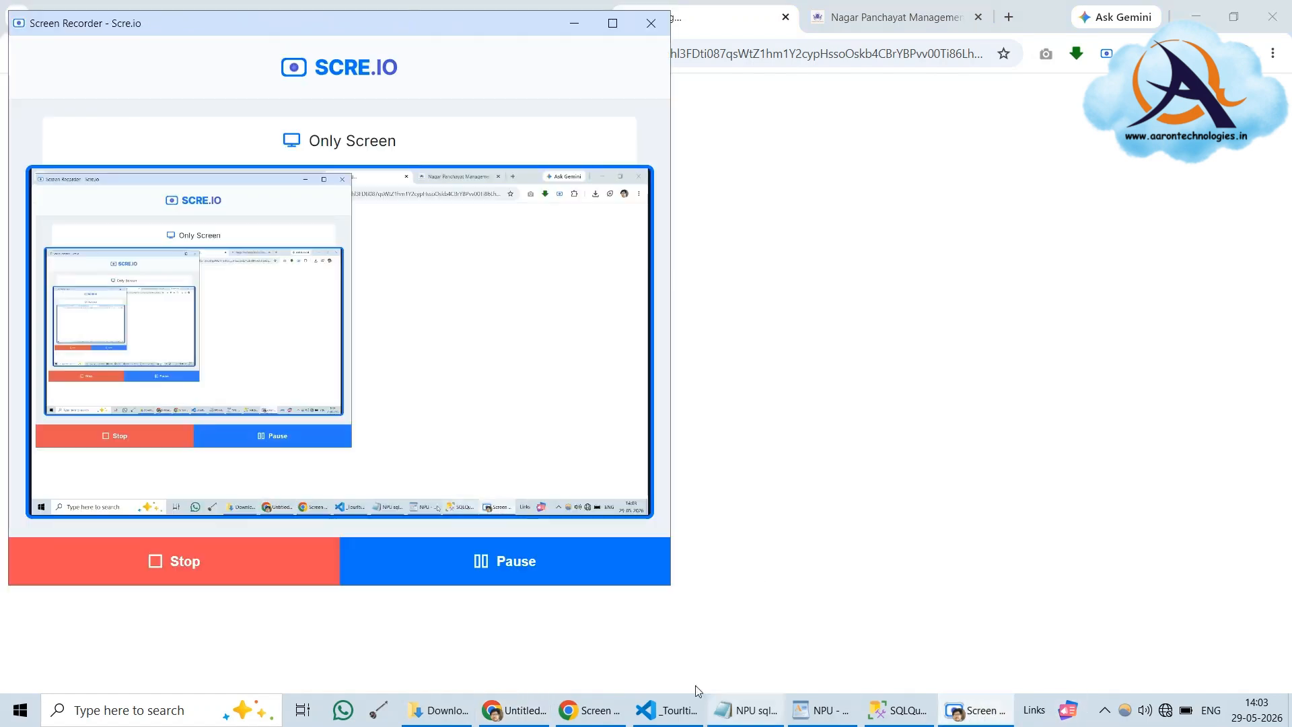
click(485, 564)
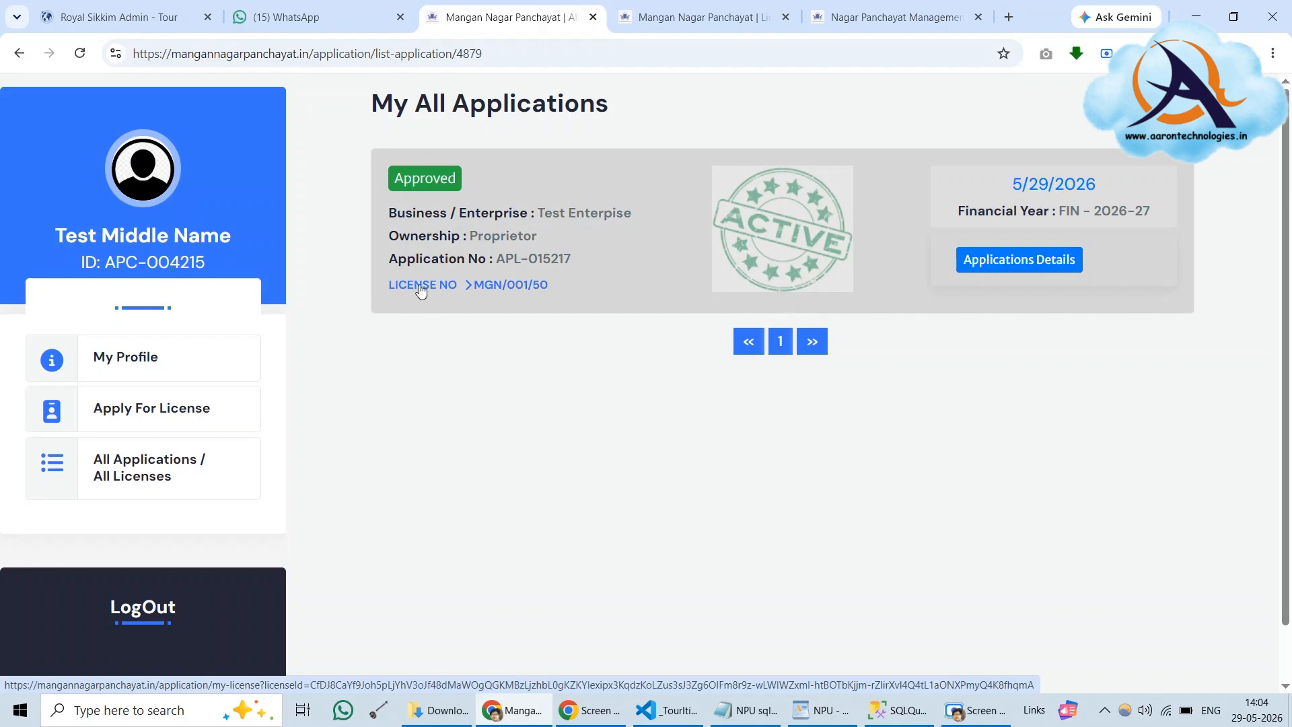
click(447, 290)
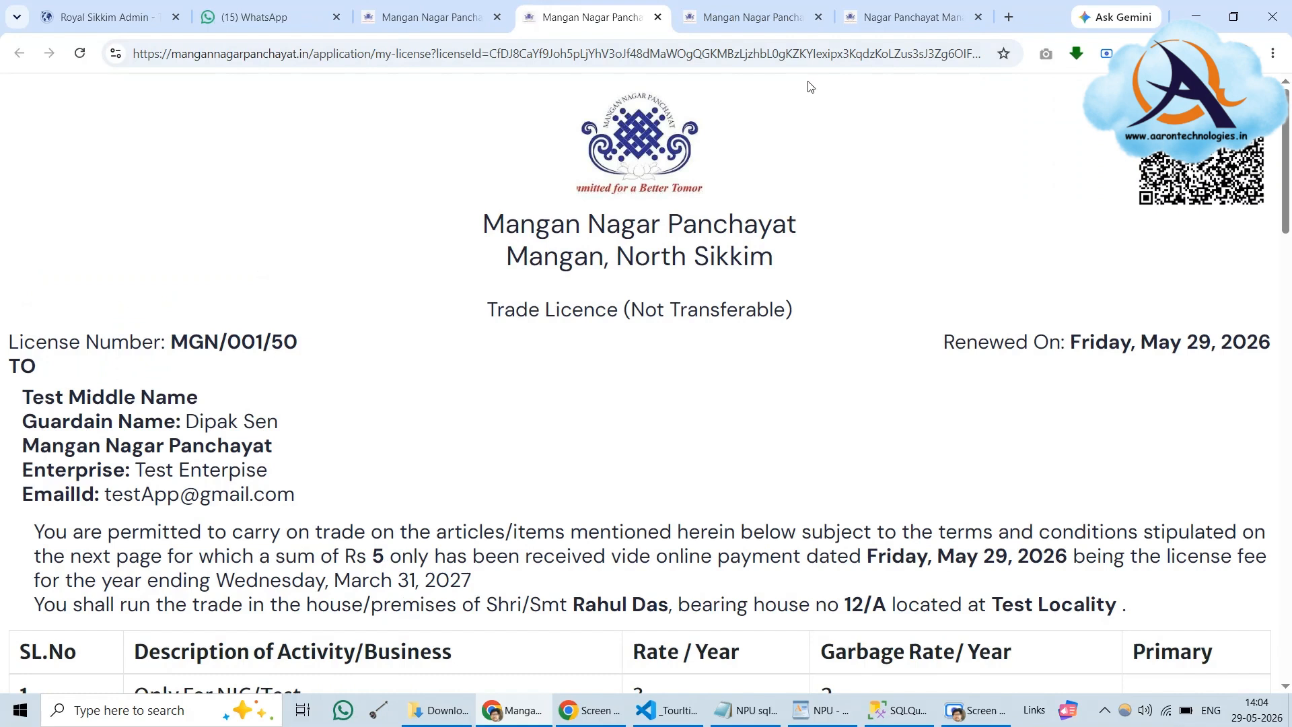
Close the extra portal tab and highlight the trade location 'Test Locality' on the certificate
click(818, 18)
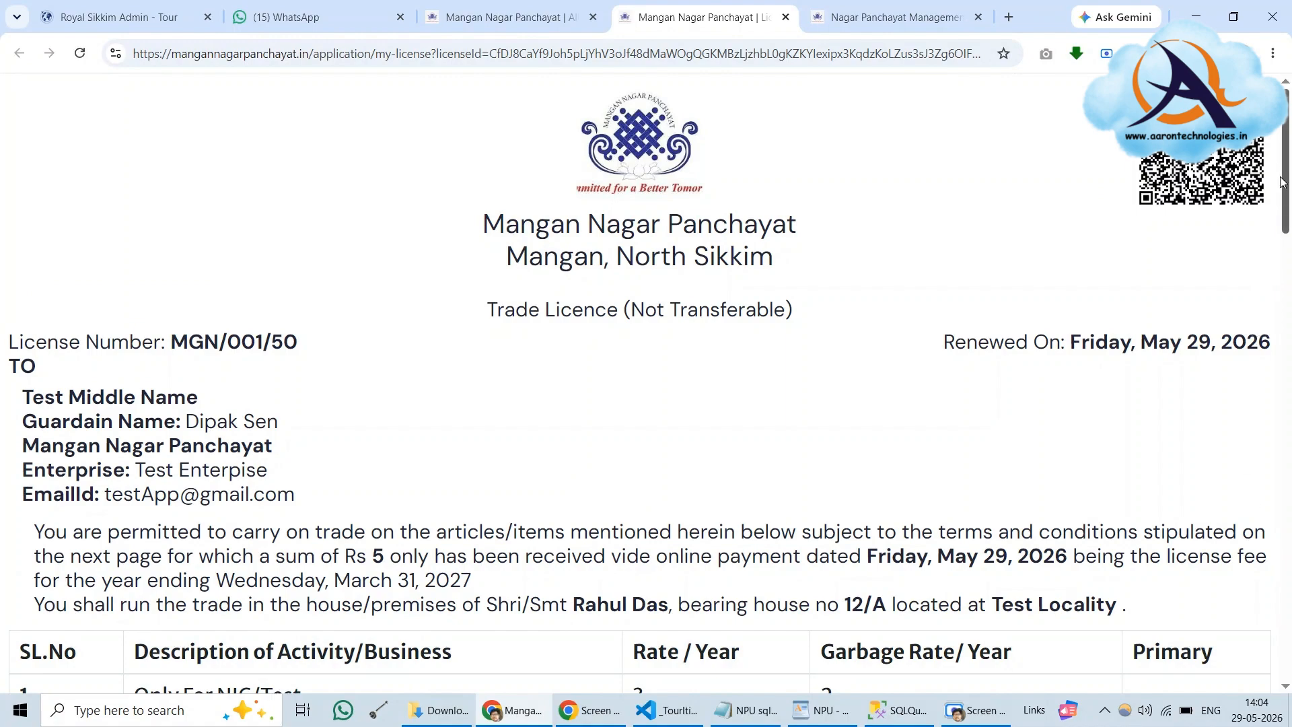
drag(1284, 183, 1289, 316)
drag(1288, 296, 1289, 219)
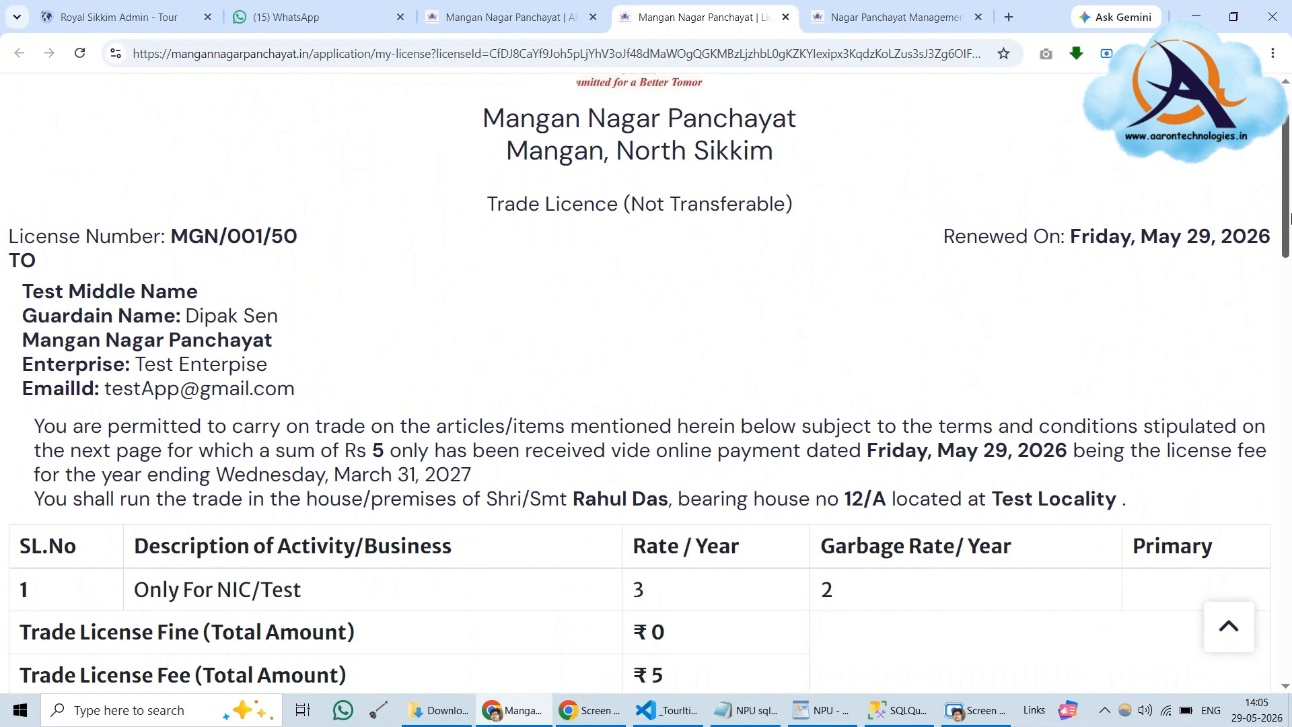
drag(989, 498, 1136, 496)
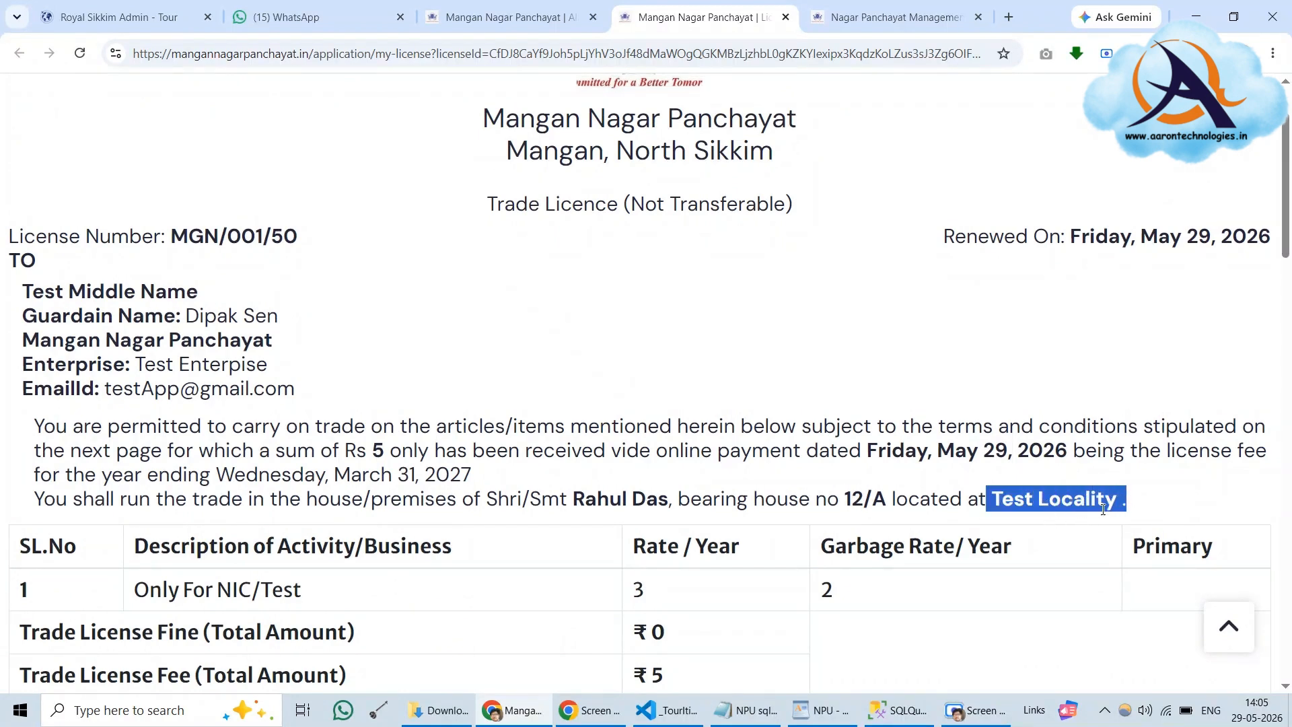
click(1150, 499)
drag(990, 498, 1142, 505)
Check the license number MGN/001/50, scroll through the licence conditions, and bring up the page's context menu
drag(172, 236, 262, 237)
click(355, 254)
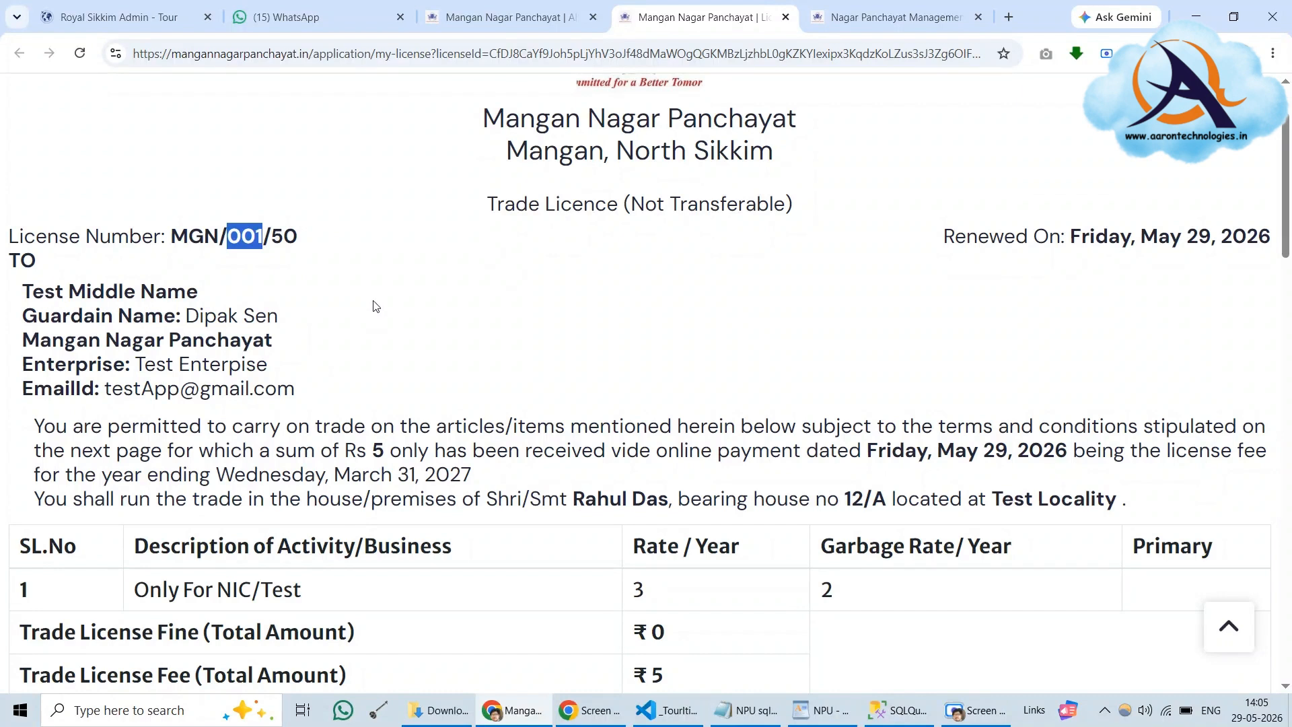
click(352, 253)
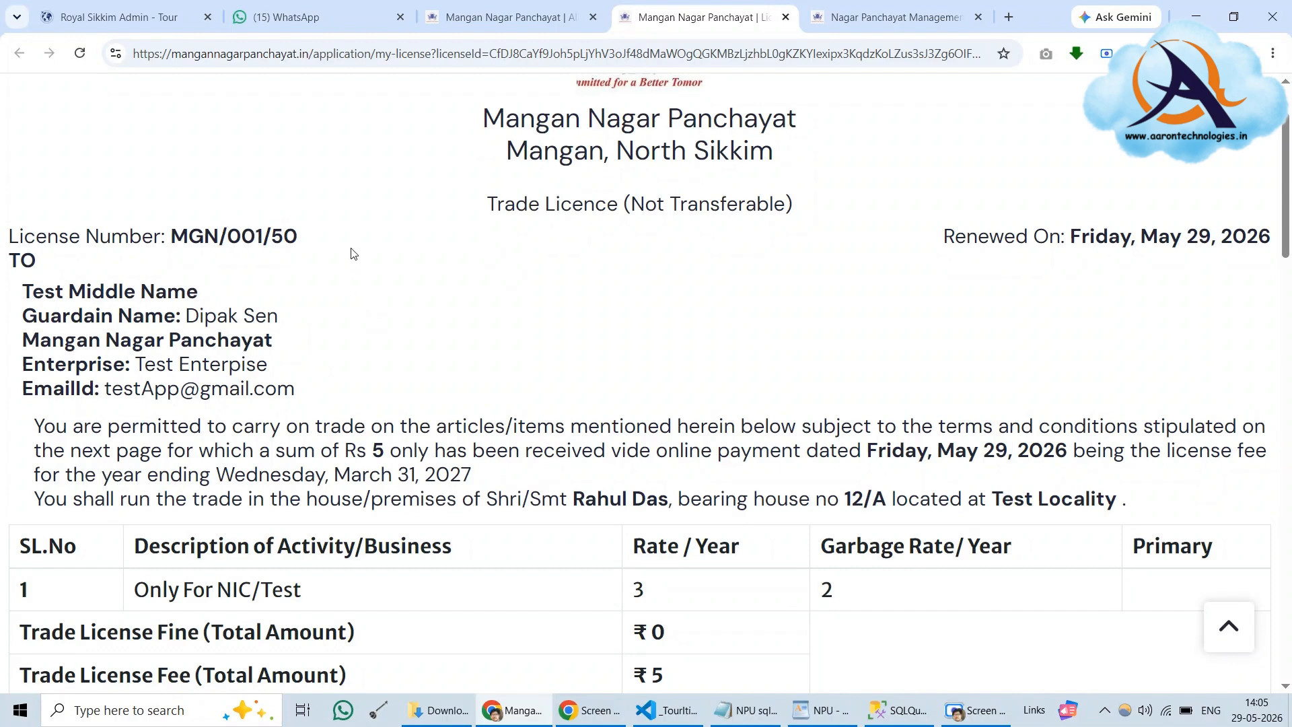
drag(228, 236, 266, 239)
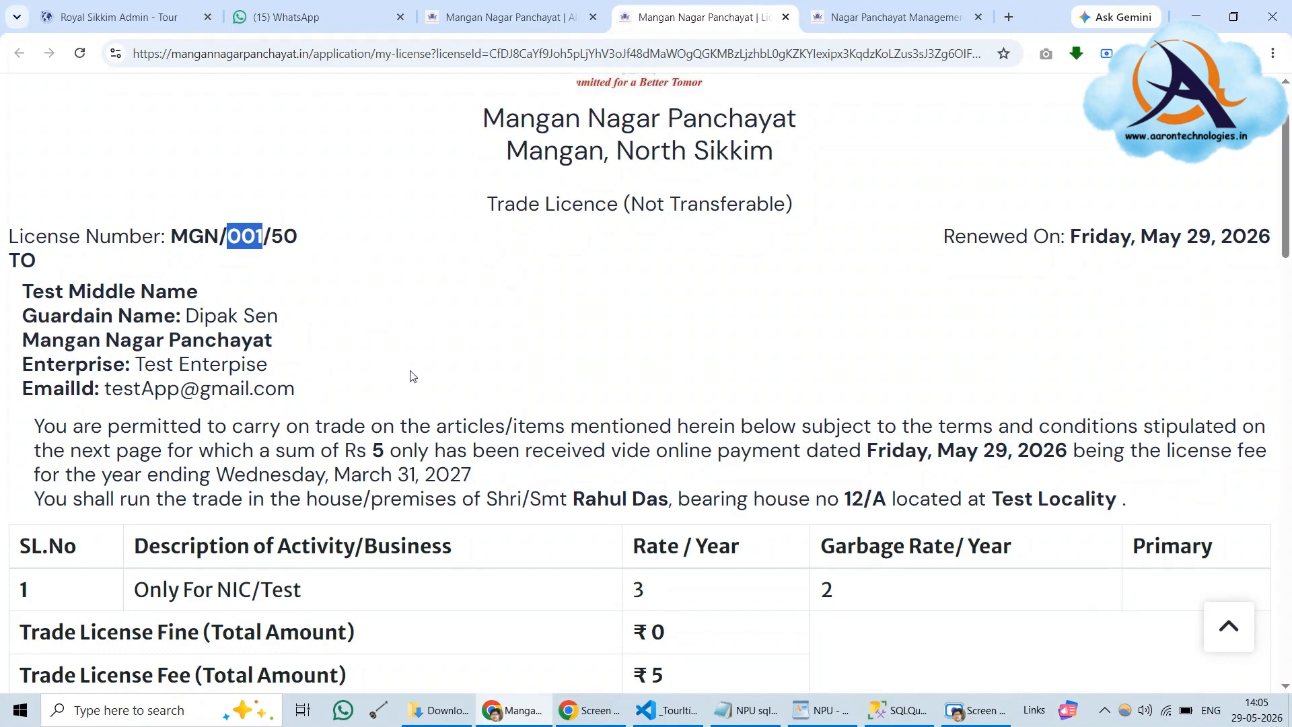
scroll(410, 374, down, 1)
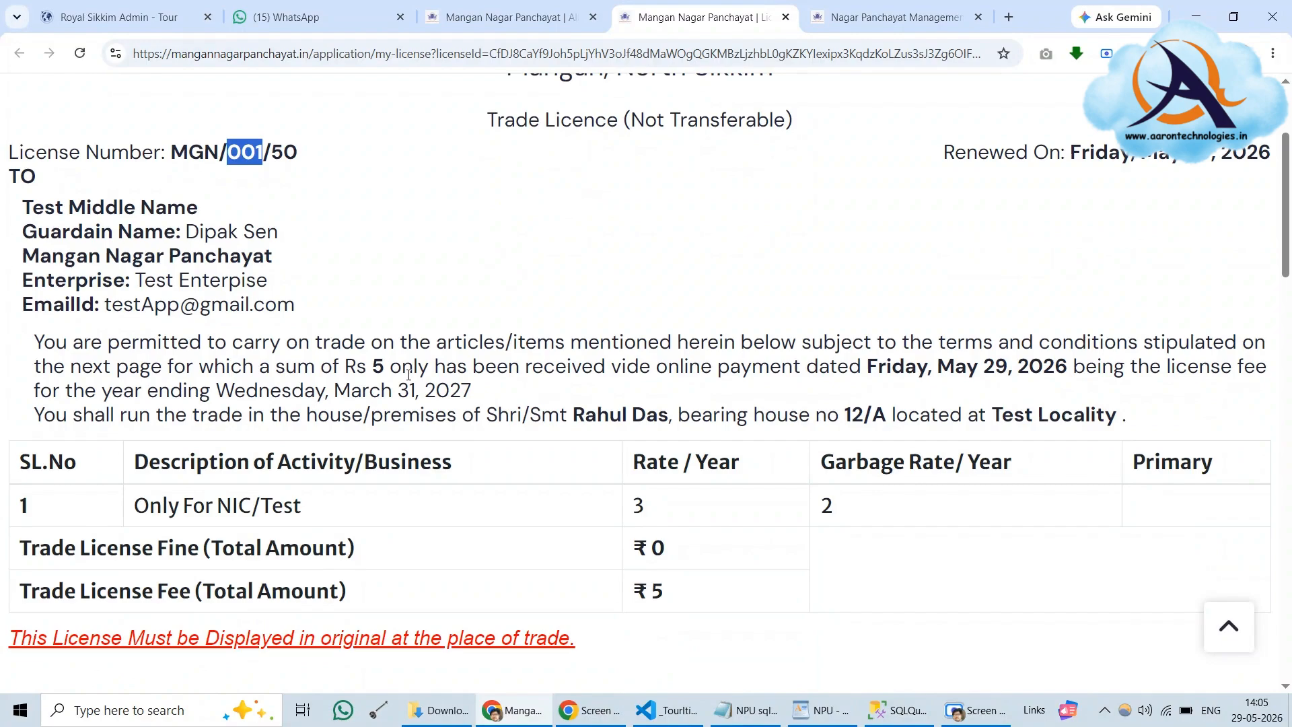
scroll(408, 375, down, 15)
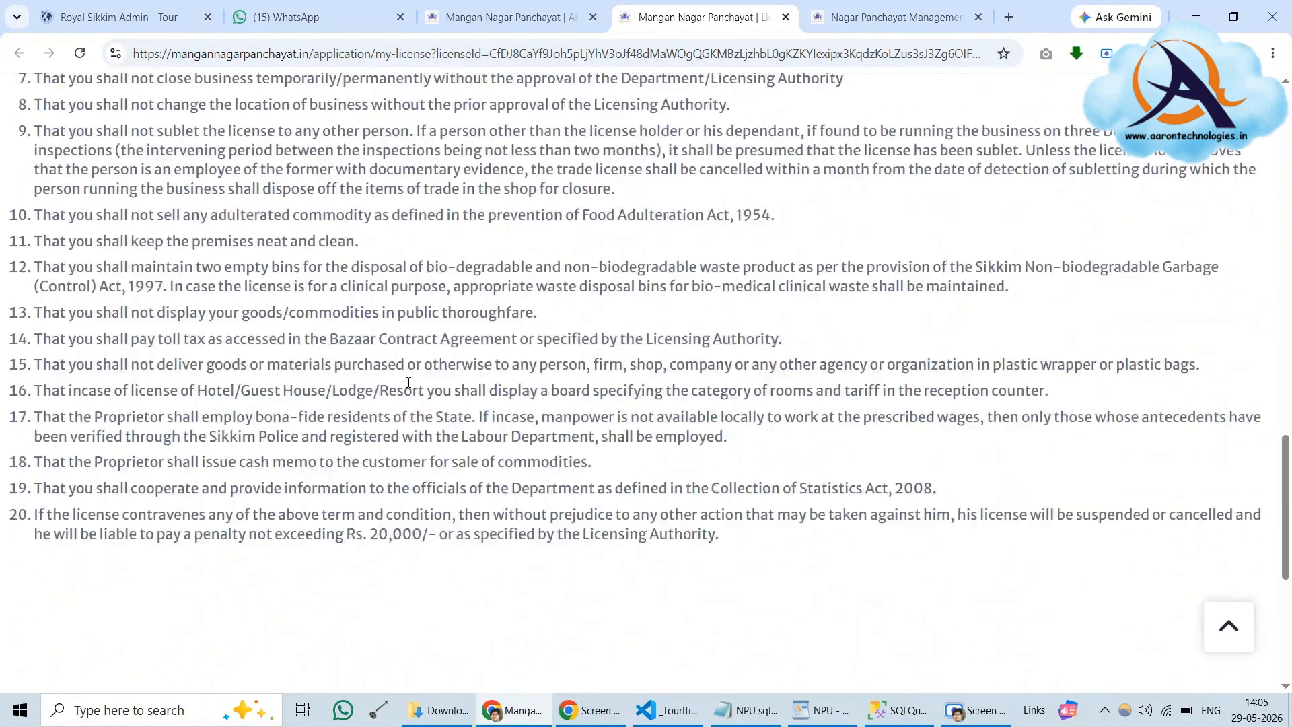
scroll(407, 383, up, 20)
click(260, 174)
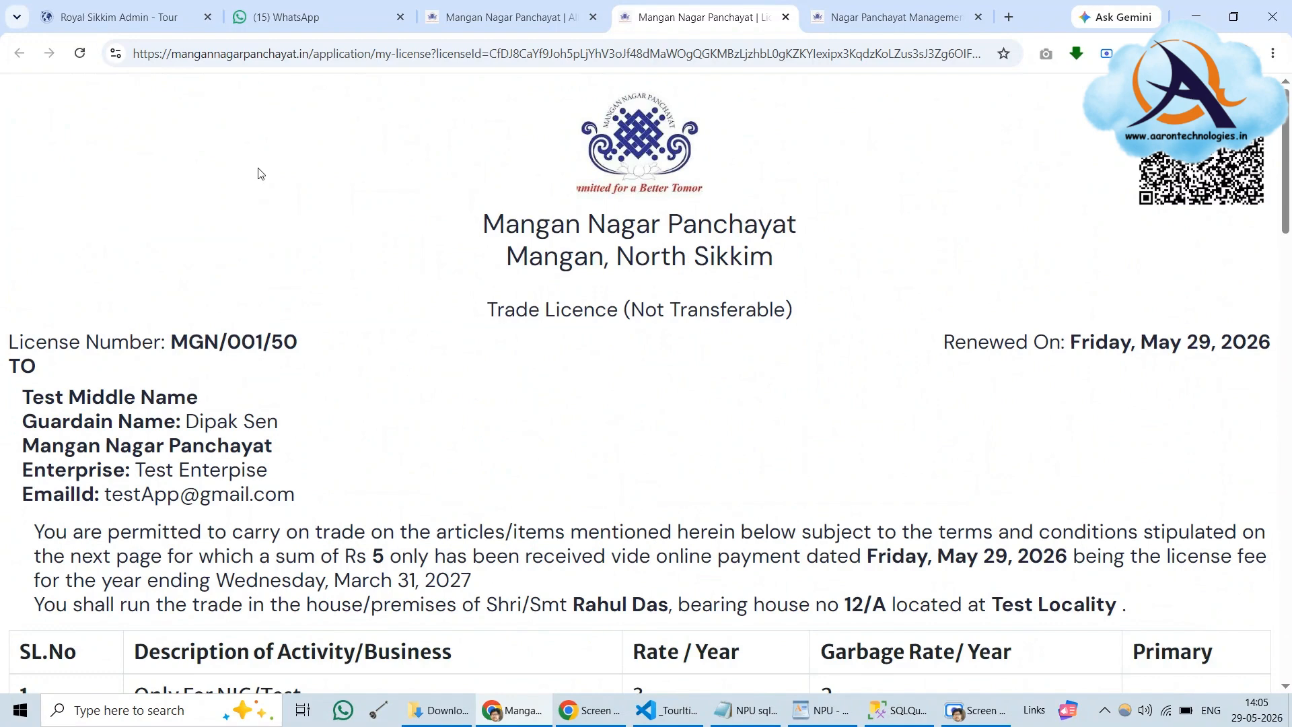
right_click(260, 174)
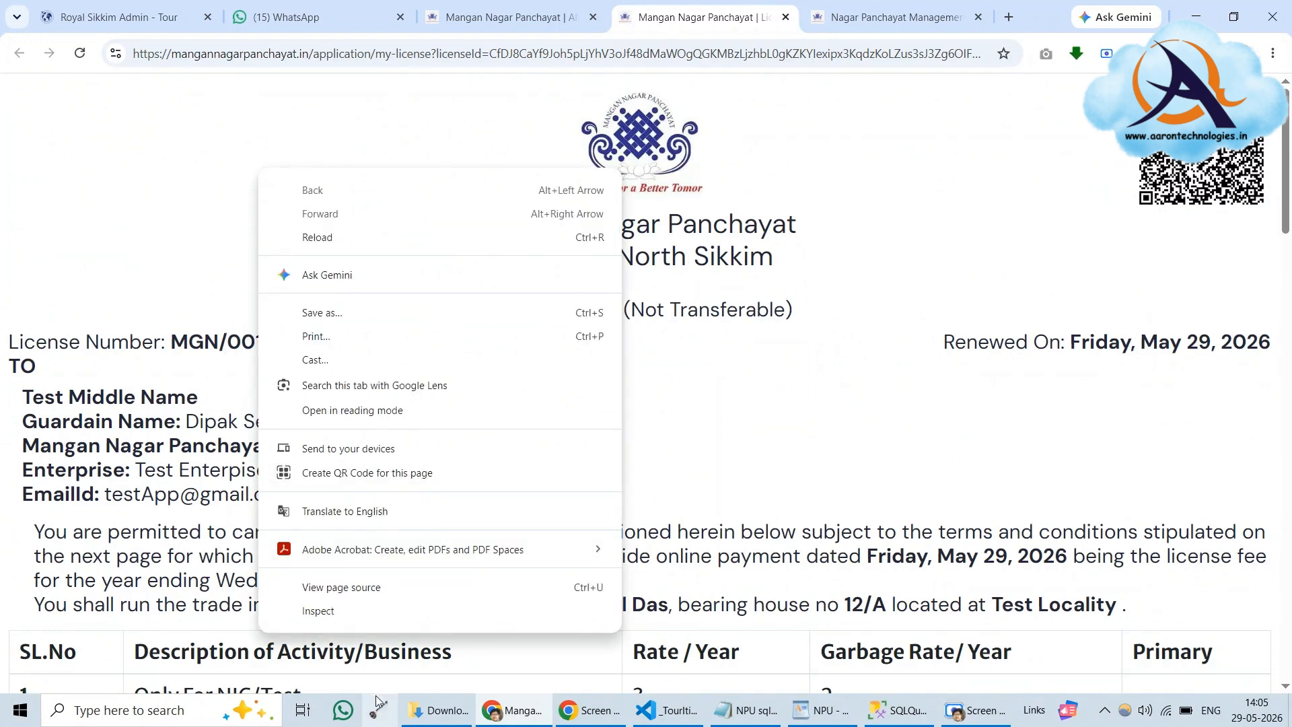
Print the certificate with Save as PDF into the Downloads folder
click(346, 337)
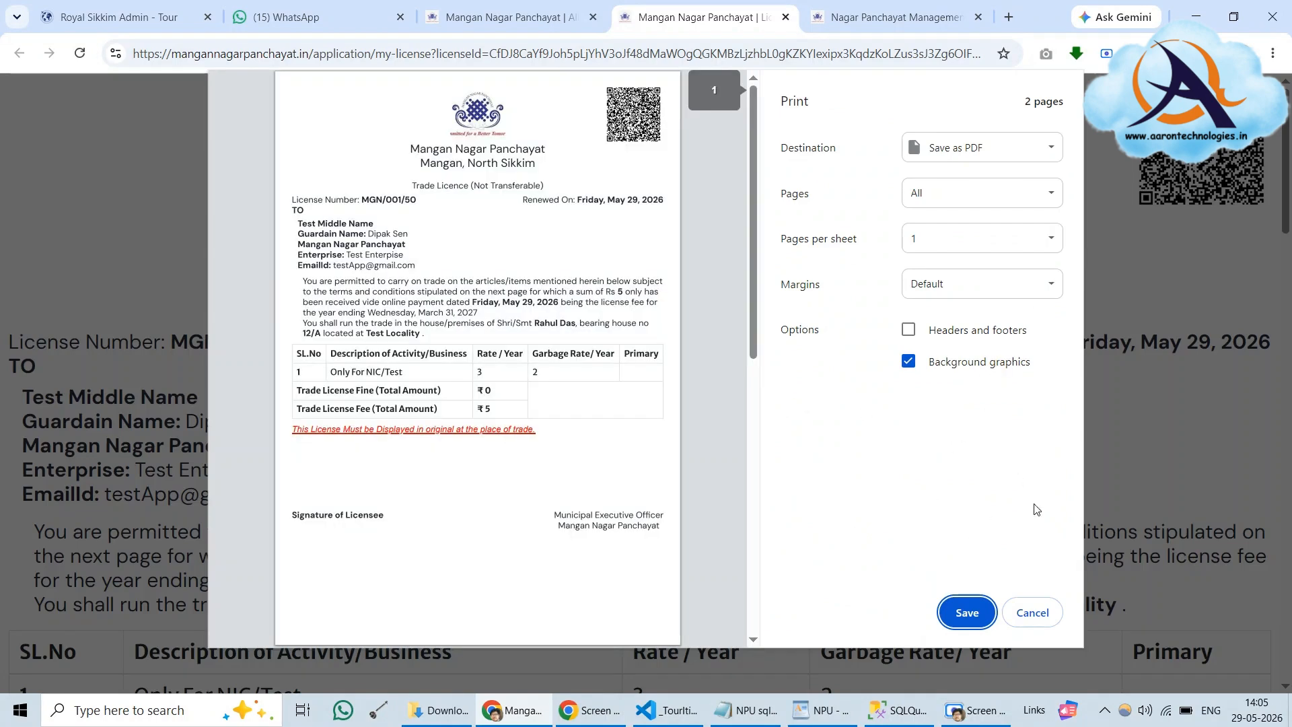
click(964, 616)
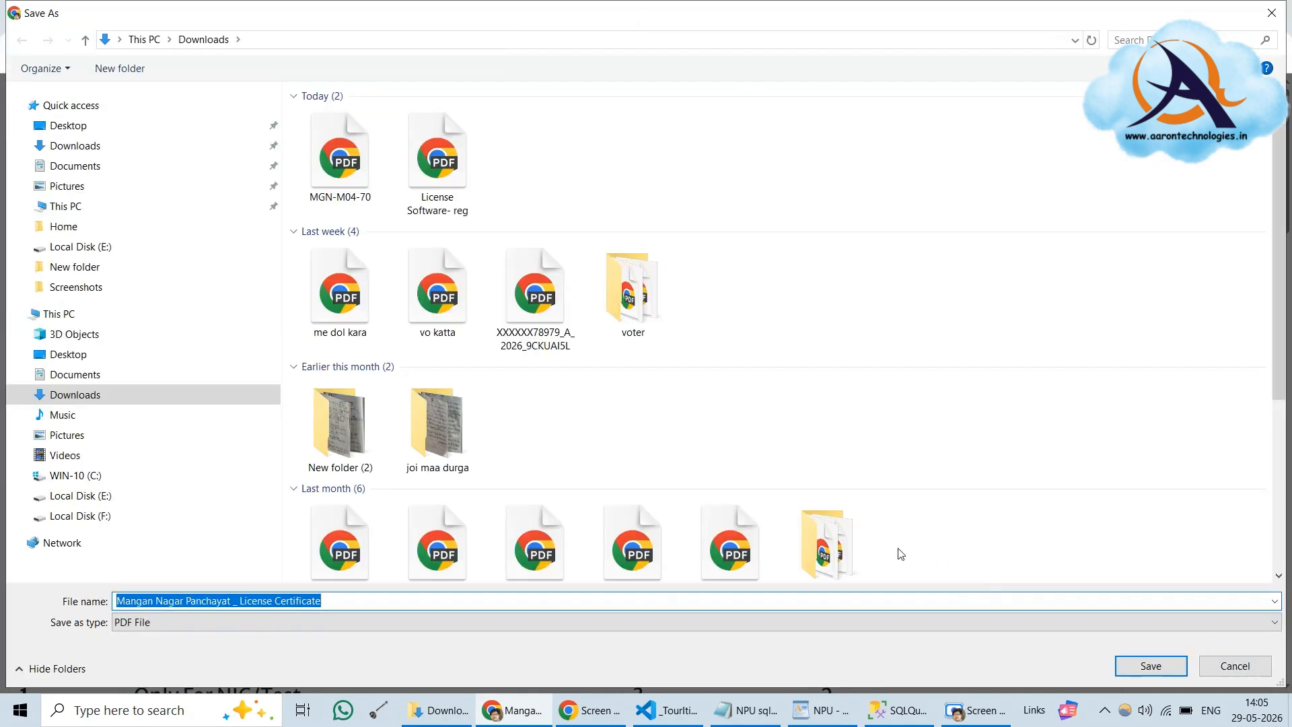
click(1127, 673)
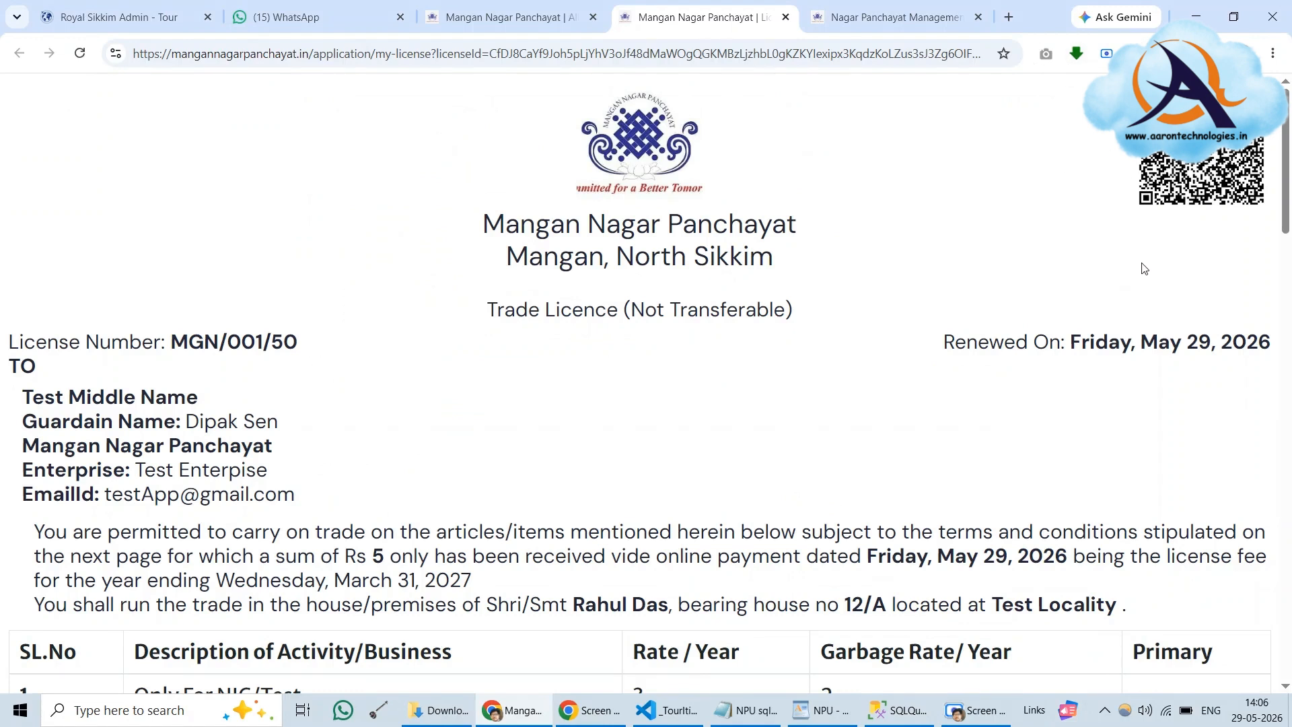
Check the browser's recent downloads list, then switch to the Downloads folder window
click(1076, 54)
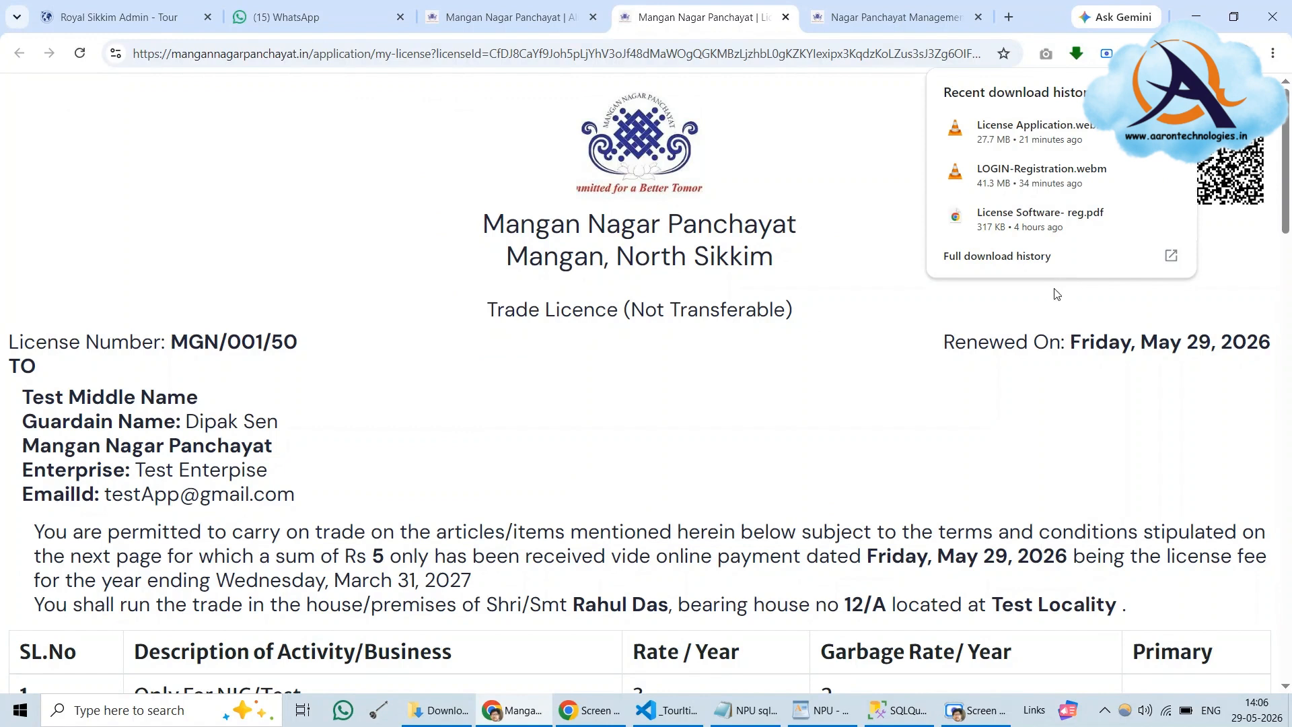
click(813, 136)
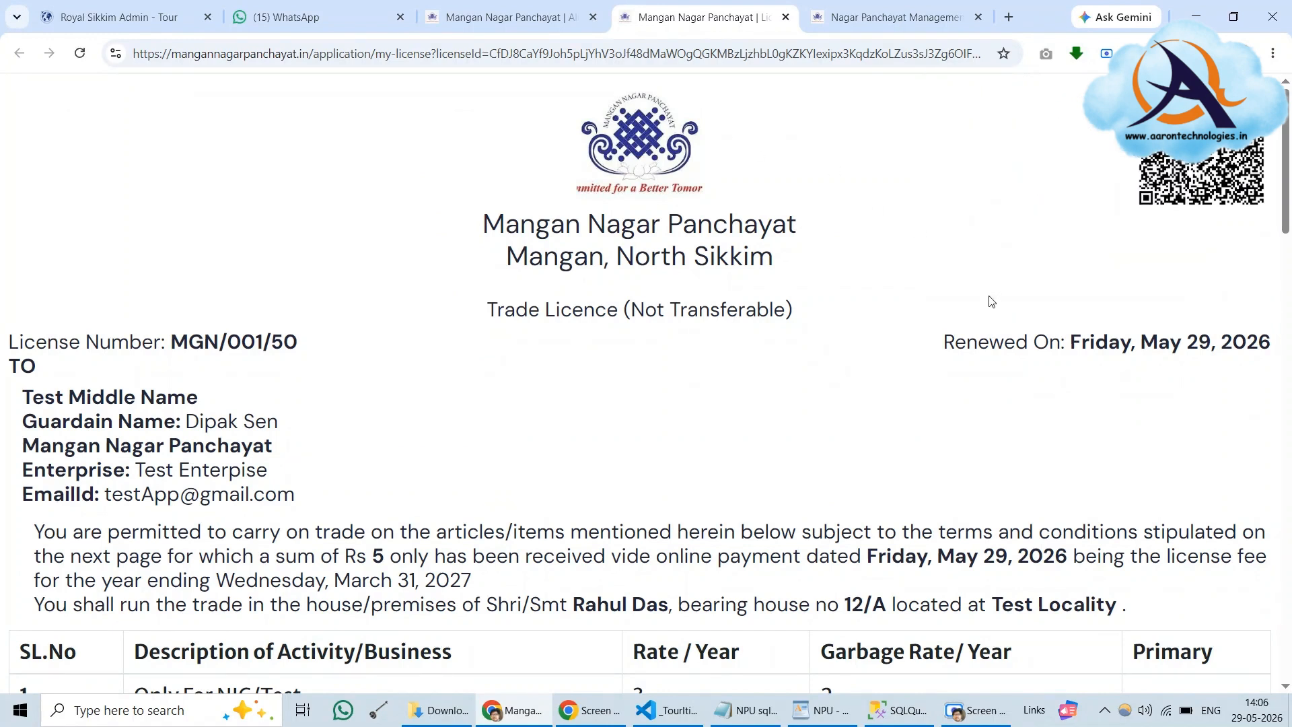
click(445, 709)
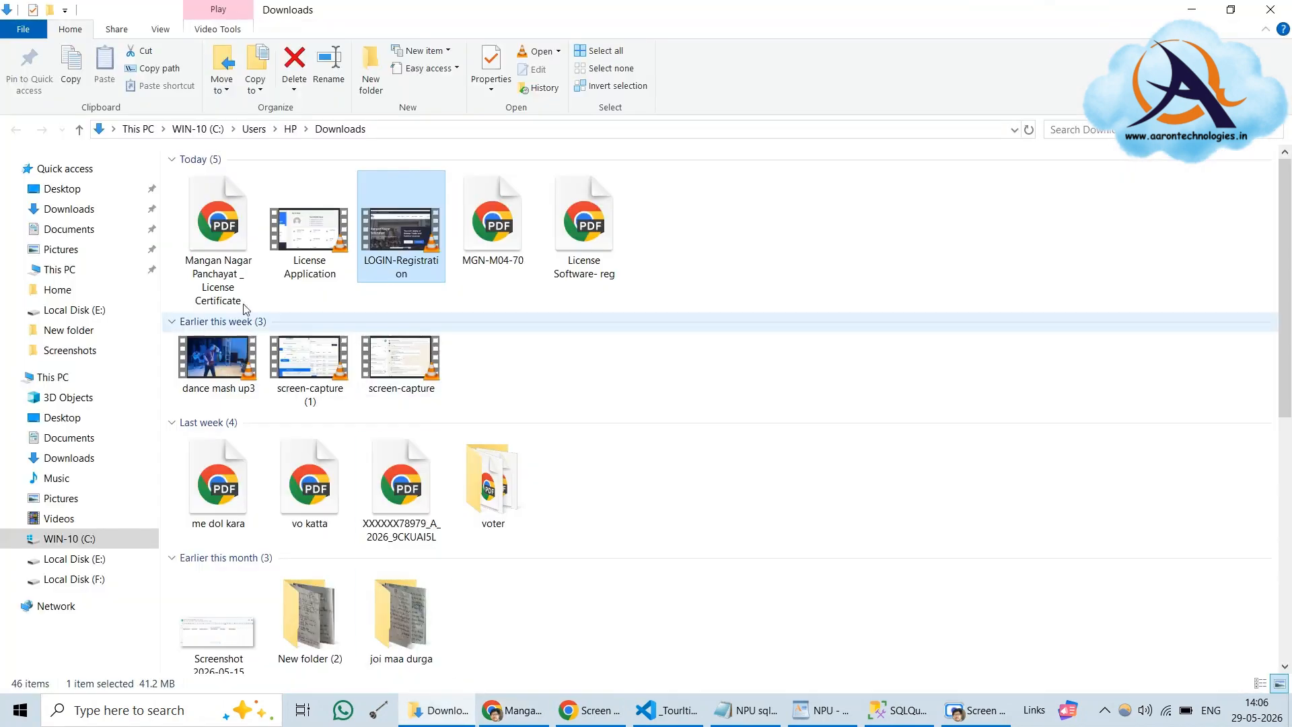
Open the 'Mangan Nagar Panchayat _ License Certificate' PDF from Downloads with Google Chrome
click(203, 219)
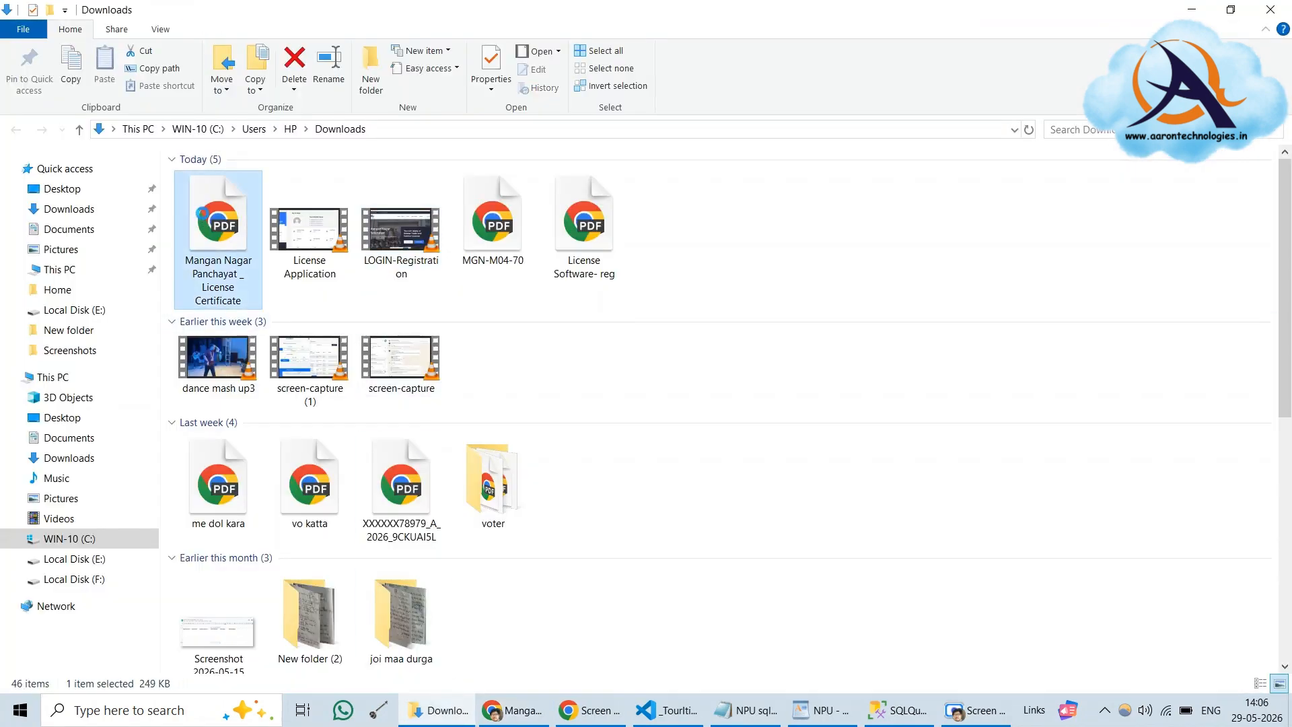
right_click(202, 213)
mouse_move(260, 339)
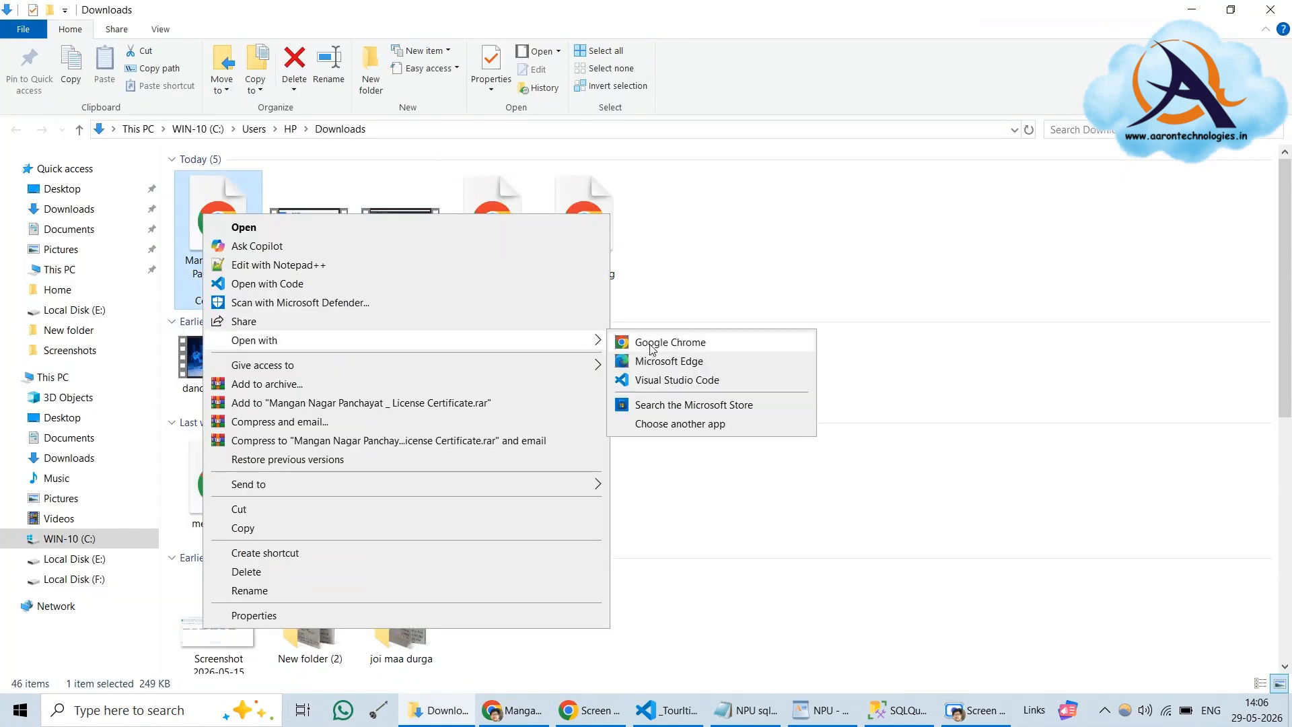
click(650, 345)
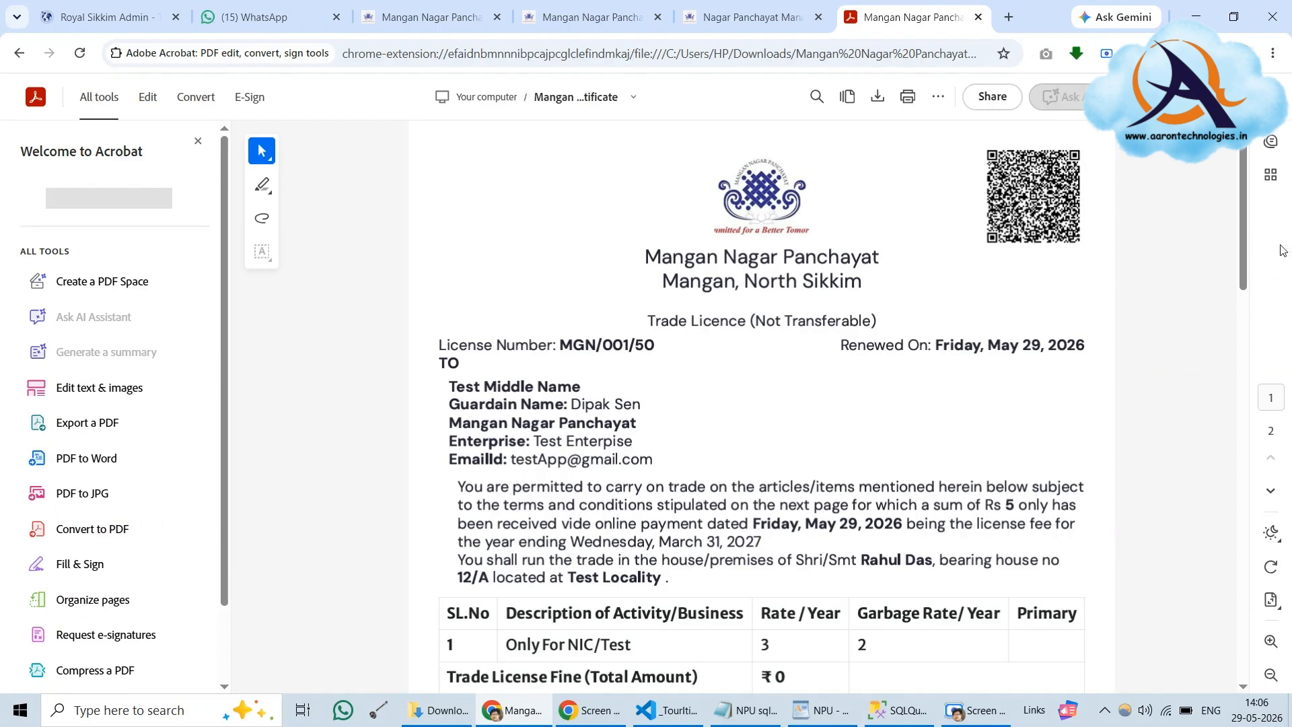
Scroll the certificate PDF to confirm MGN/001/50, then return to the NPU WordPad notes
mouse_move(1244, 252)
mouse_down()
mouse_move(1228, 649)
mouse_move(1238, 230)
mouse_up()
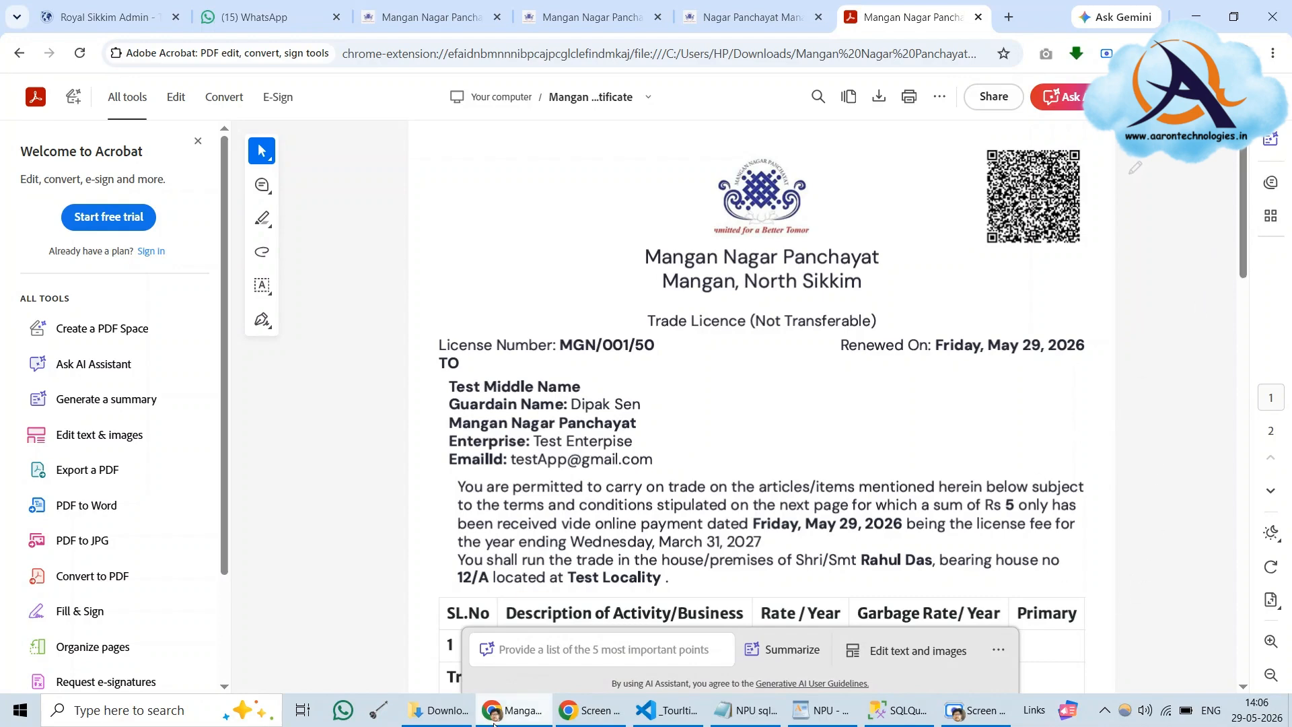
click(811, 713)
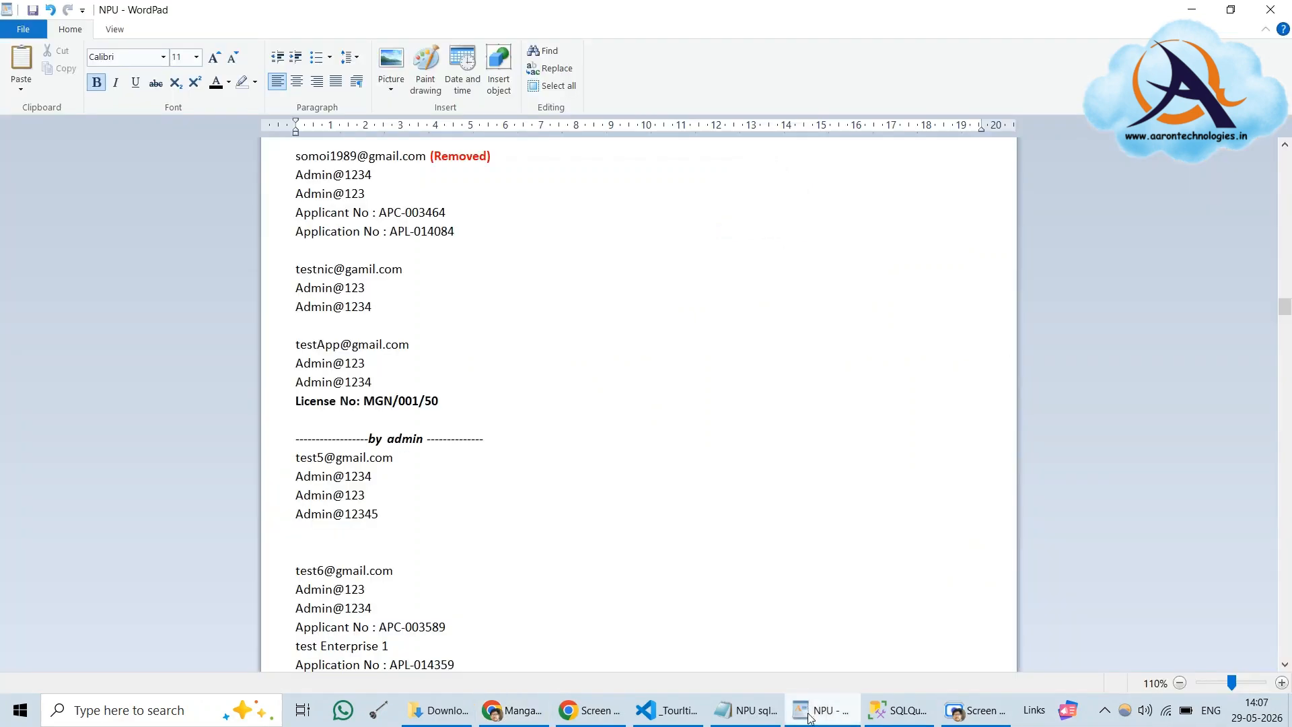